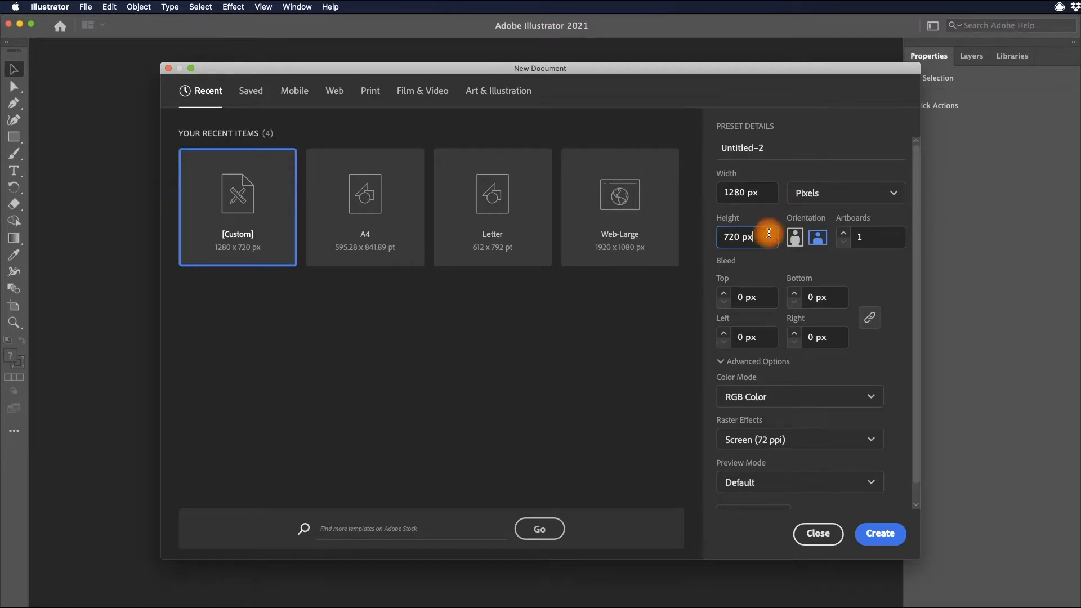
# Step: Create the 1280 x 720 px document and add point text reading "Stranger" and "Things" on two lines
pyautogui.click(880, 534)
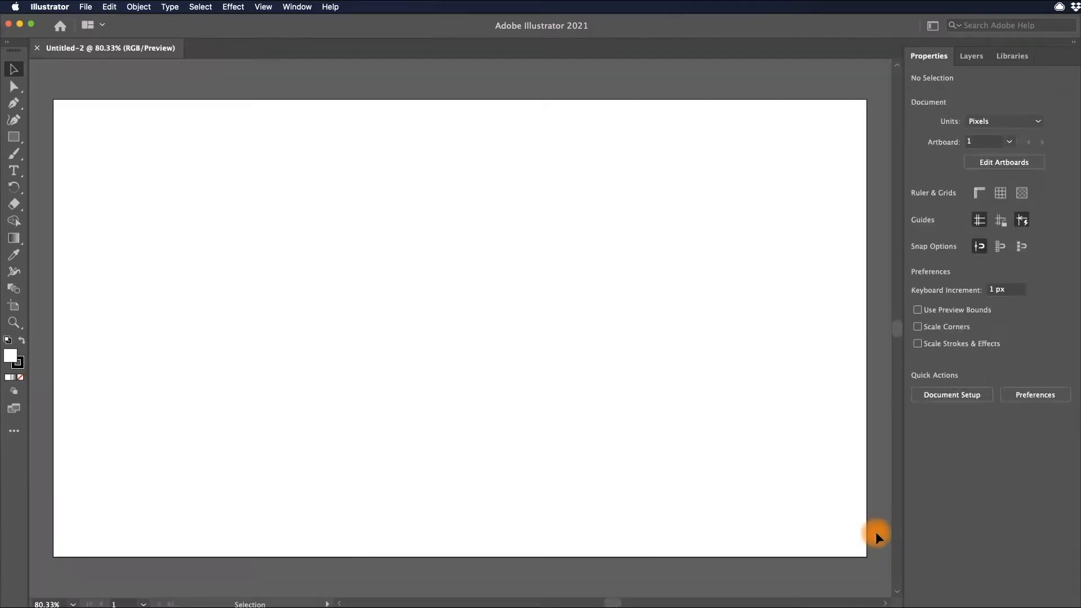
pyautogui.press('t')
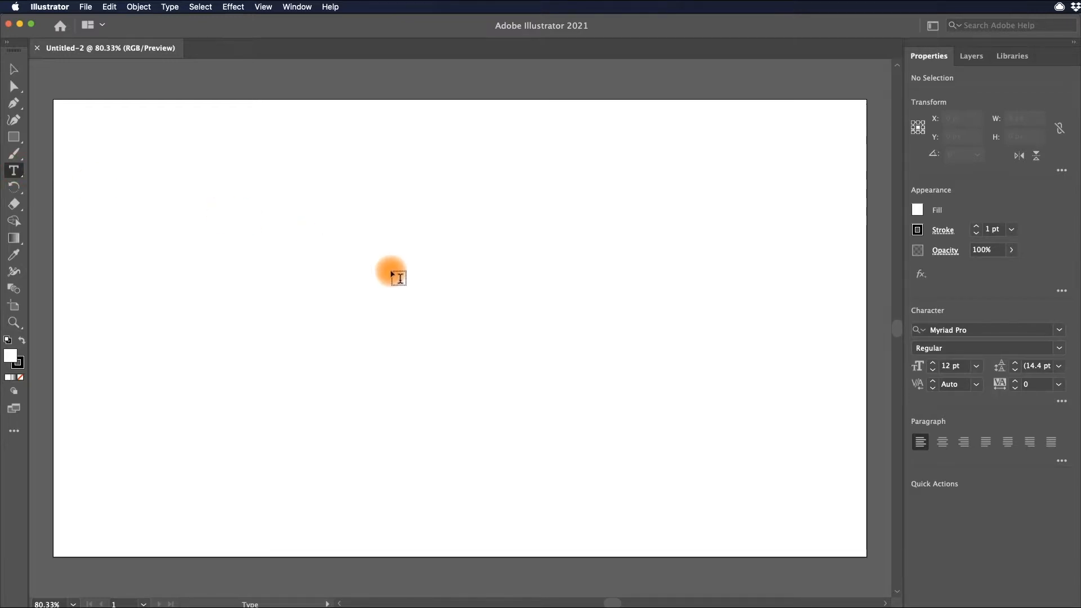
pyautogui.click(374, 260)
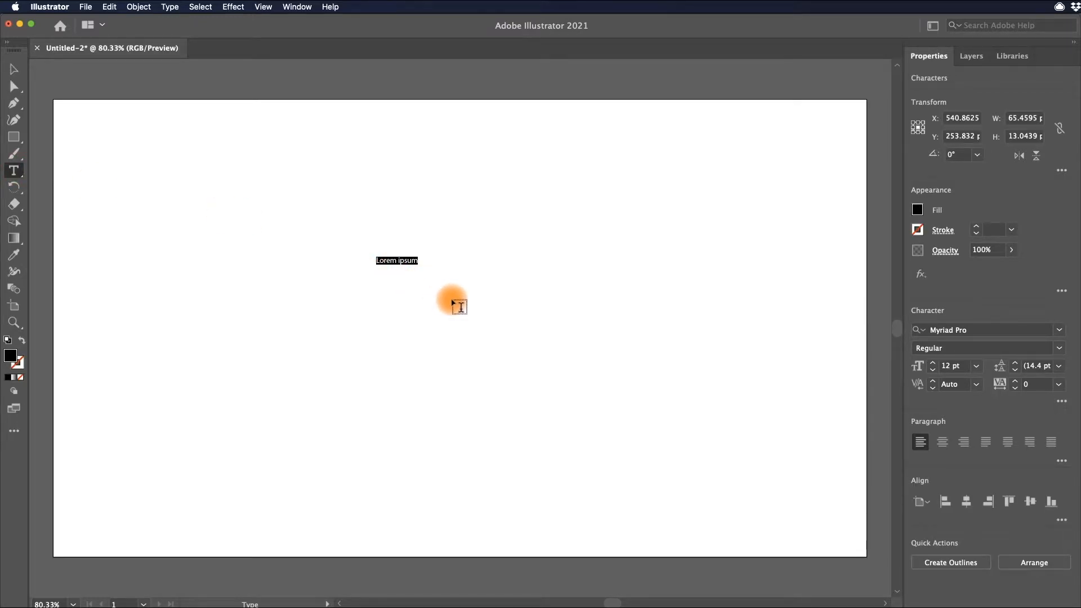
pyautogui.write('Stranger')
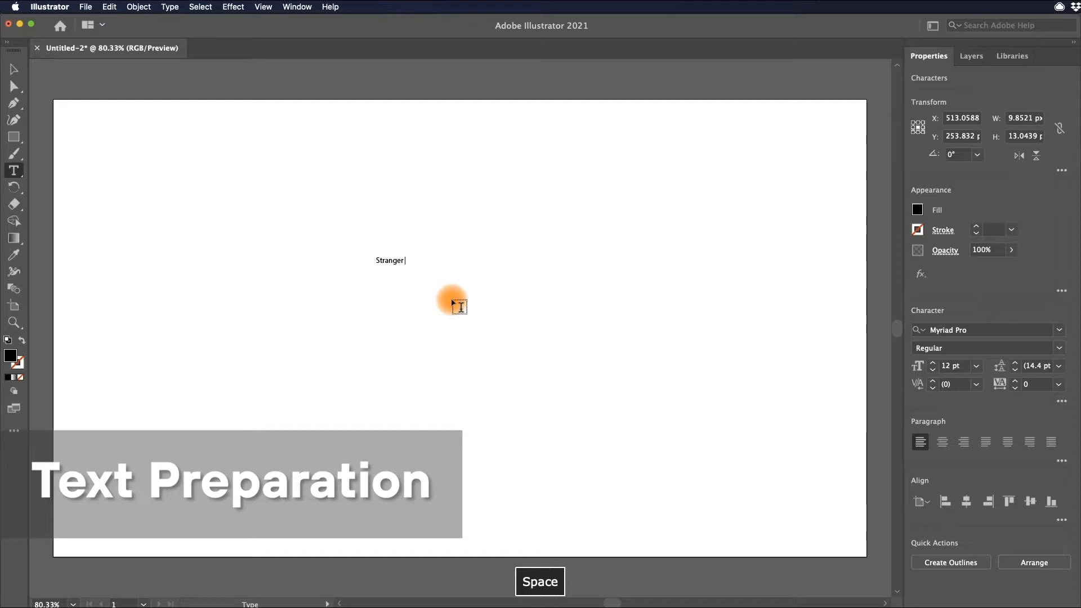
pyautogui.press('Return')
pyautogui.write('Things')
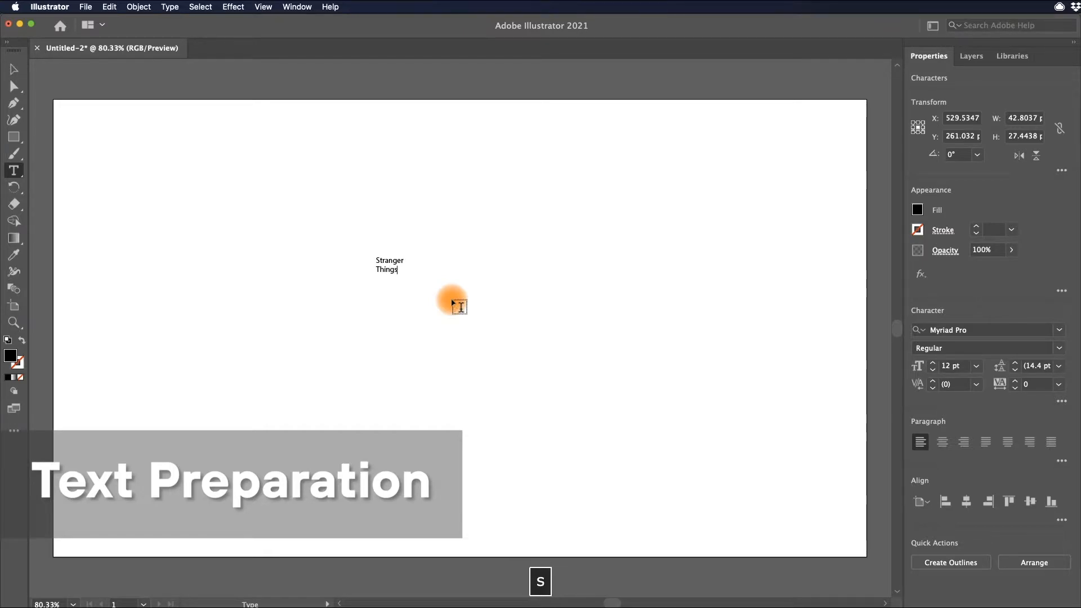
pyautogui.press('Escape')
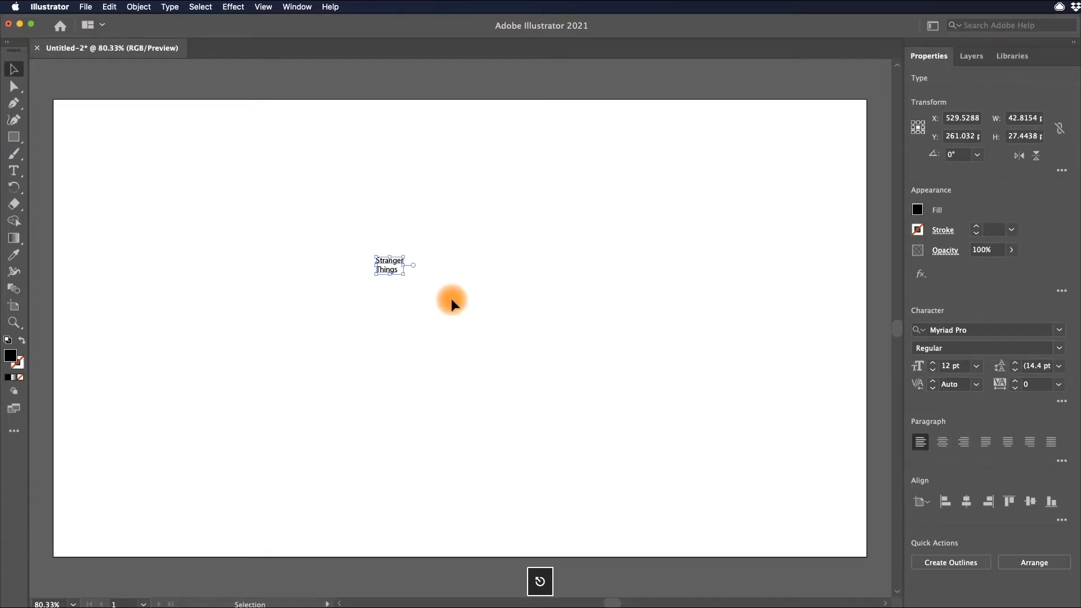
# Step: Scale the text up to about 109 pt, shift it slightly on the artboard and center-align its lines
pyautogui.moveTo(404, 274); pyautogui.dragTo(623, 415)
pyautogui.moveTo(532, 306); pyautogui.dragTo(504, 291)
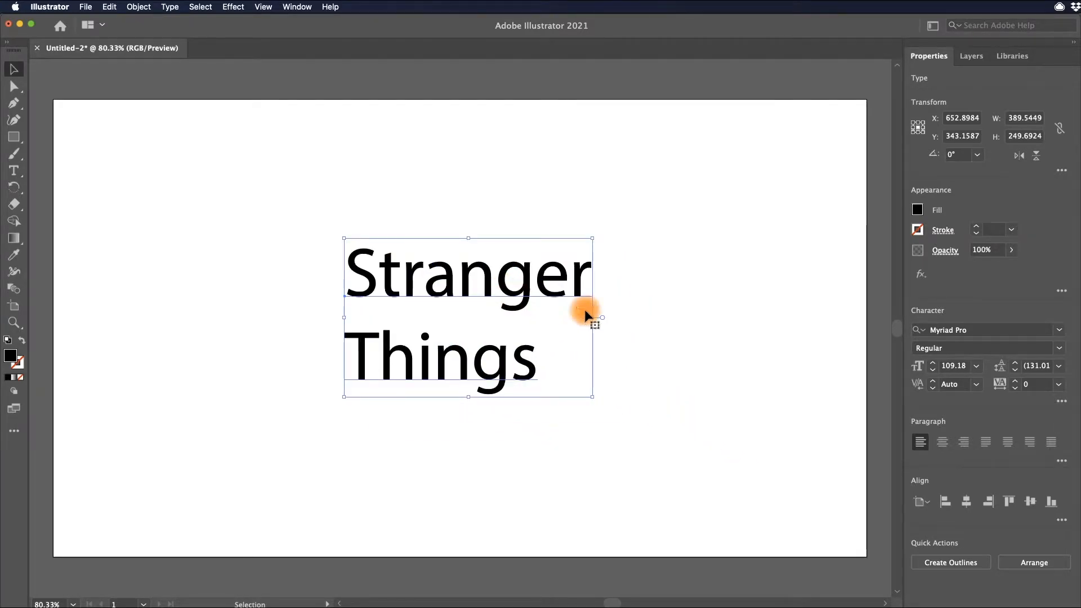
pyautogui.click(942, 441)
# Step: Set the text's font to ITC Benguiat Std Bold
pyautogui.click(957, 330)
pyautogui.write('itc')
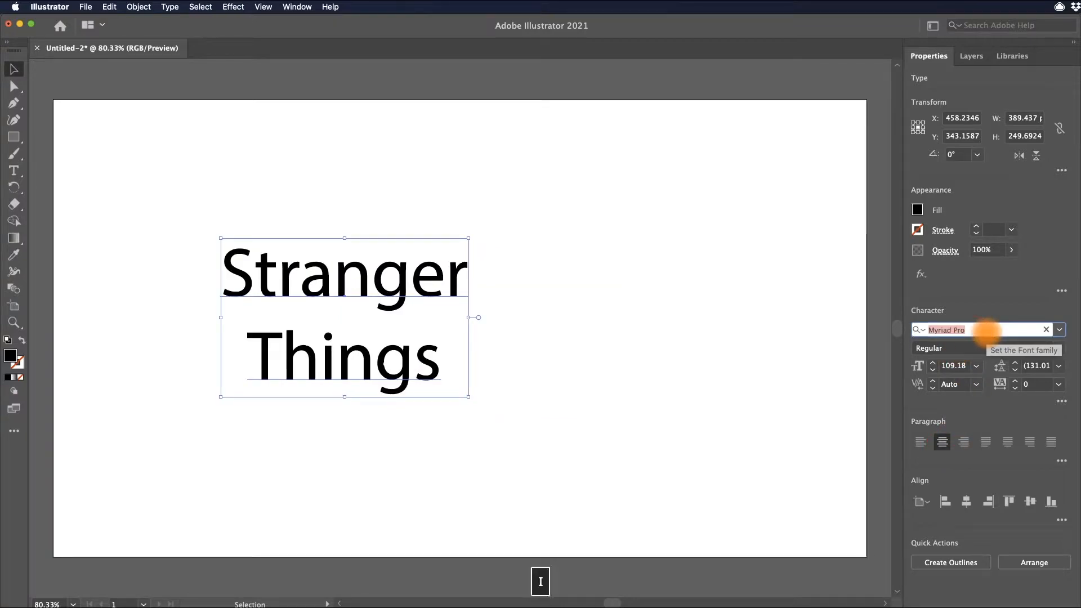
pyautogui.write(' de')
pyautogui.press('BackSpace')
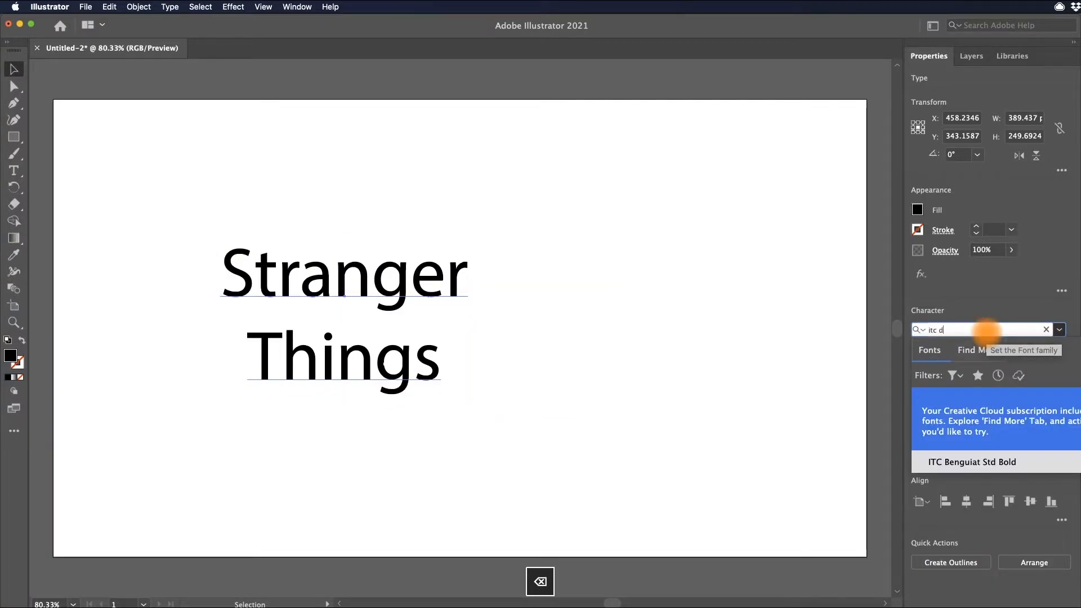
pyautogui.write('ben')
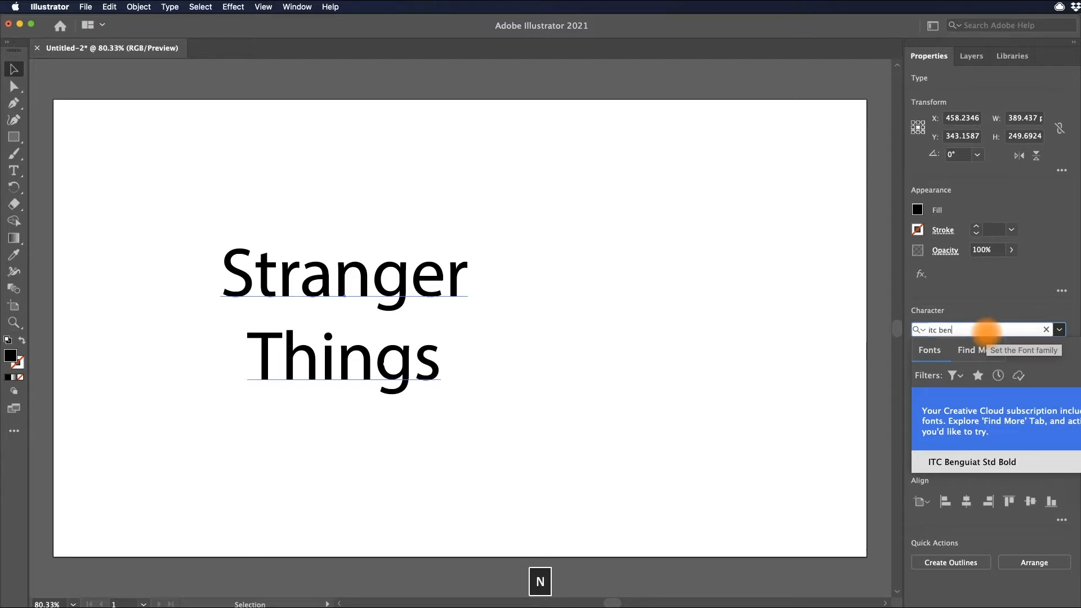
pyautogui.press('Return')
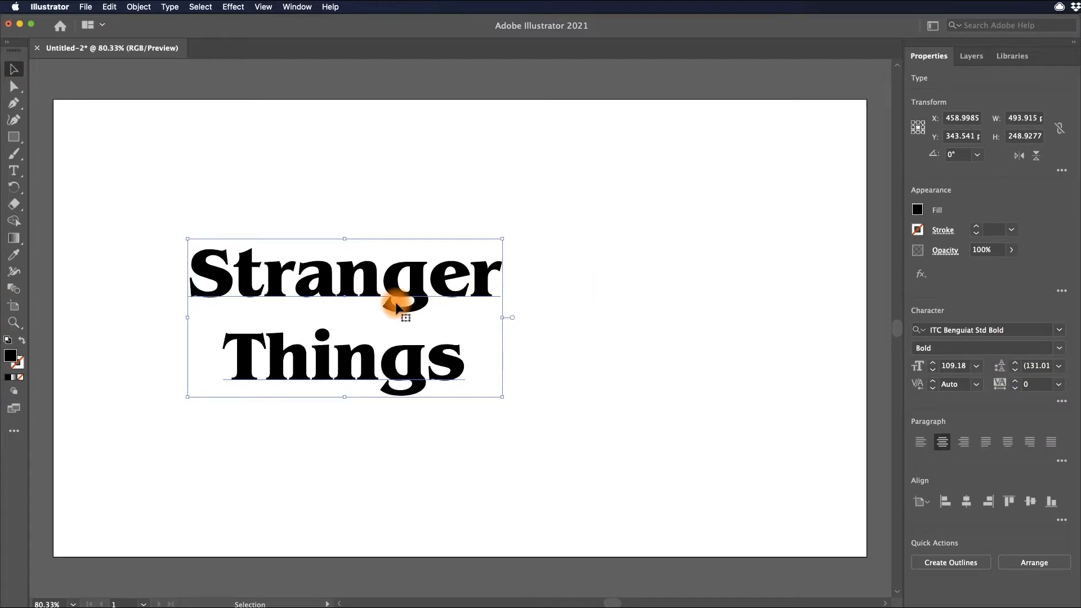
pyautogui.click(1062, 291)
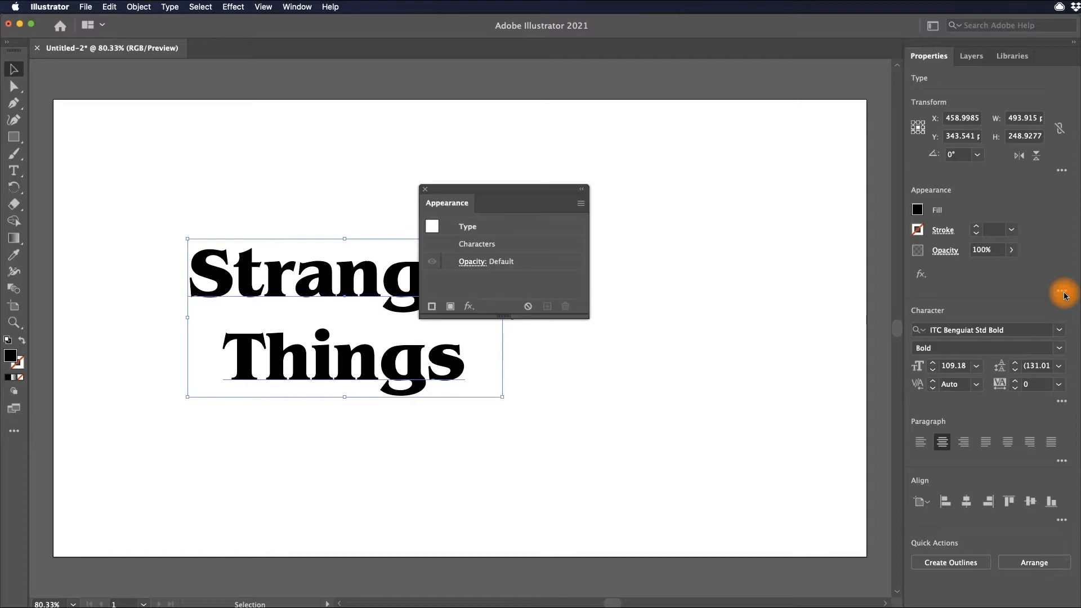
pyautogui.click(425, 189)
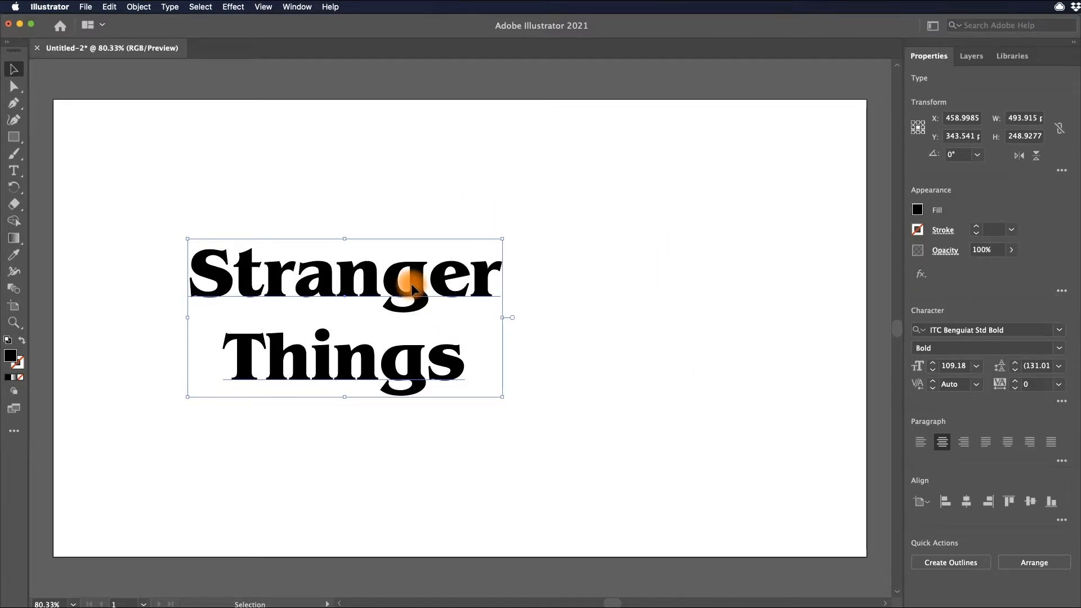
# Step: Move the text to about the middle of the artboard and set it in All Caps
pyautogui.moveTo(412, 287); pyautogui.dragTo(552, 299)
pyautogui.press('super+t')
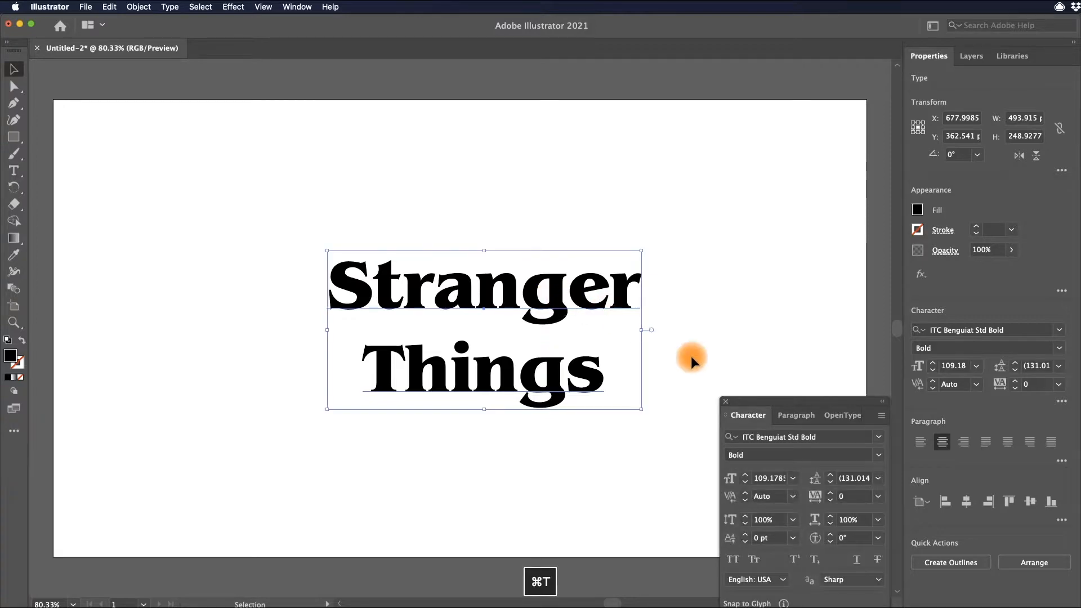
pyautogui.moveTo(767, 405); pyautogui.dragTo(712, 190)
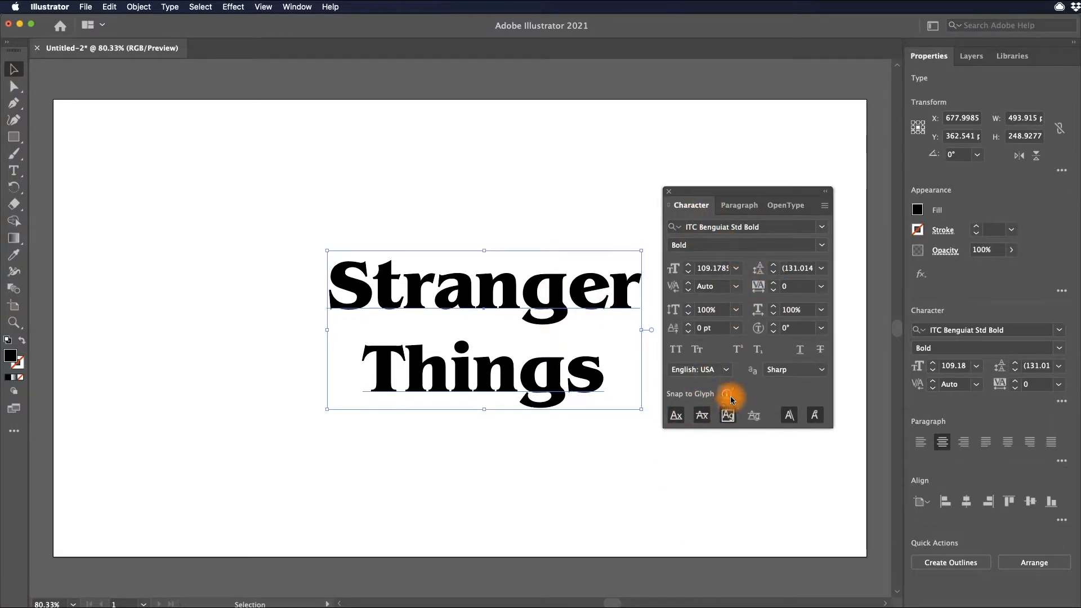
pyautogui.click(677, 350)
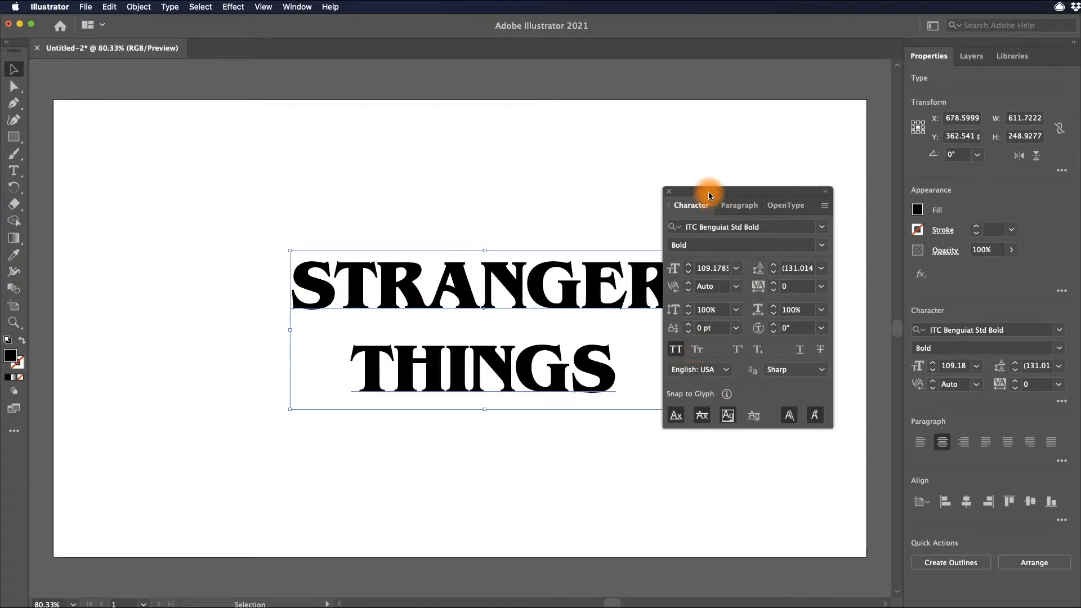
pyautogui.moveTo(708, 192); pyautogui.dragTo(746, 210)
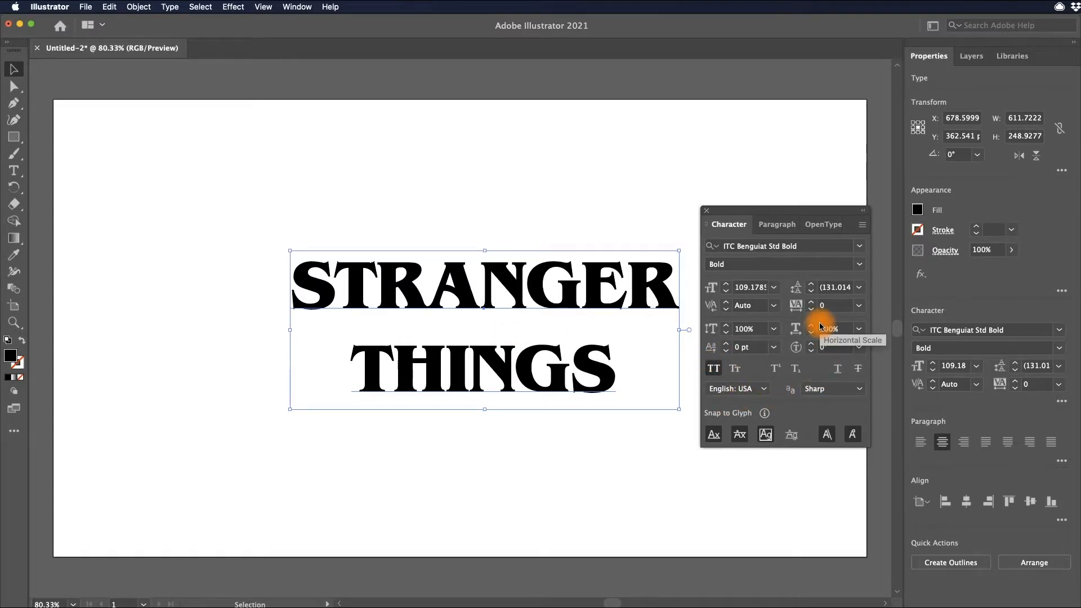
# Step: Tighten the leading between the two text lines to about 115 pt and deselect the text
pyautogui.hotkey('alt', 'Up')
pyautogui.hotkey('alt', 'Up')
pyautogui.hotkey('alt', 'Up')
pyautogui.hotkey('alt', 'Up')
pyautogui.hotkey('alt', 'Up')
pyautogui.hotkey('alt', 'Up')
pyautogui.hotkey('alt', 'Up')
pyautogui.hotkey('alt', 'Up')
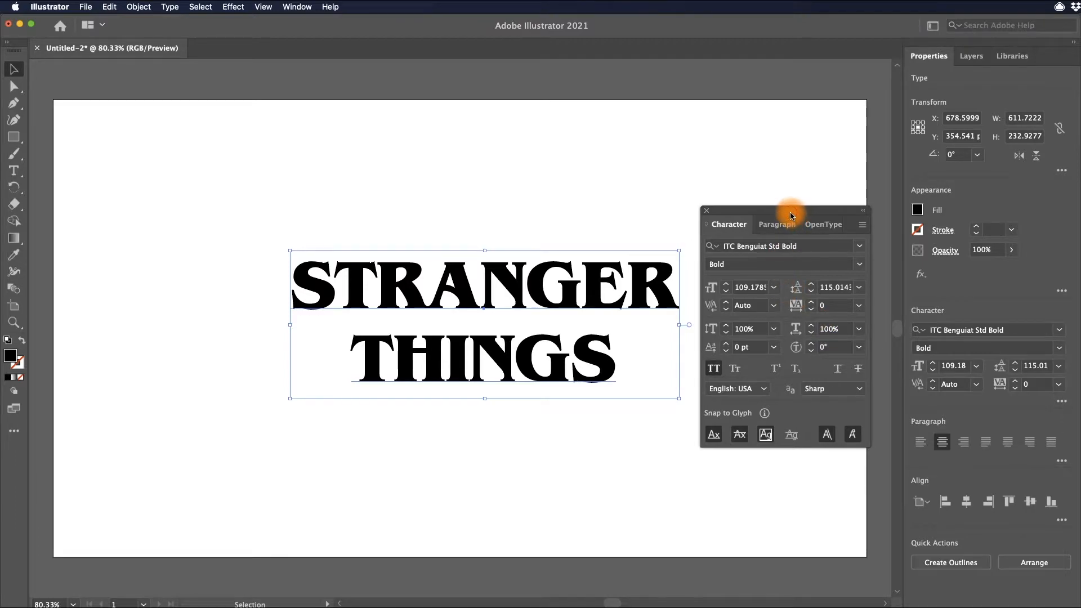
pyautogui.moveTo(789, 211); pyautogui.dragTo(800, 212)
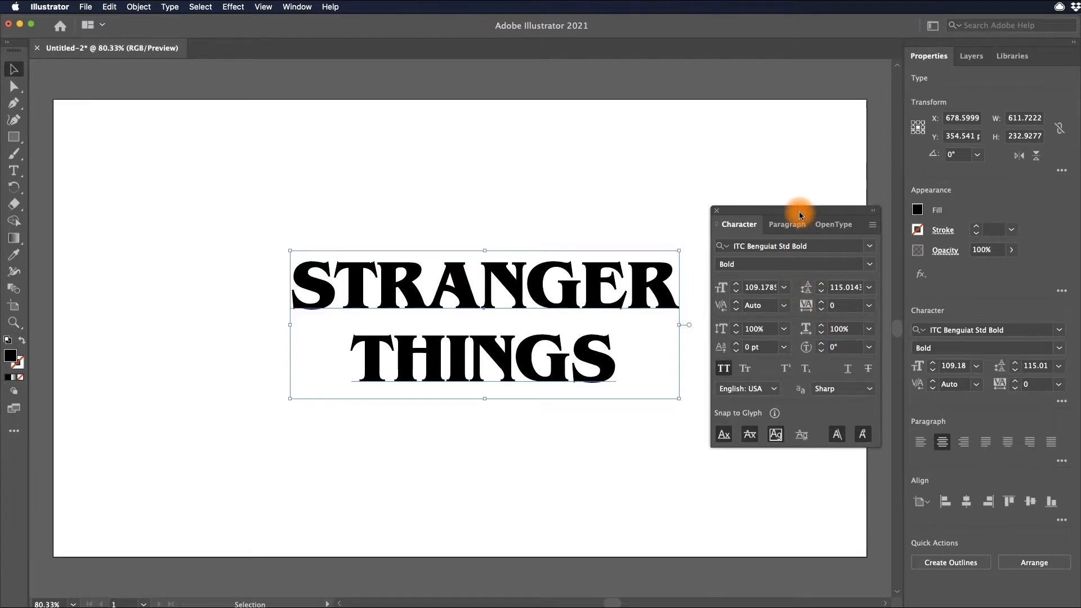
pyautogui.click(521, 228)
pyautogui.click(580, 273)
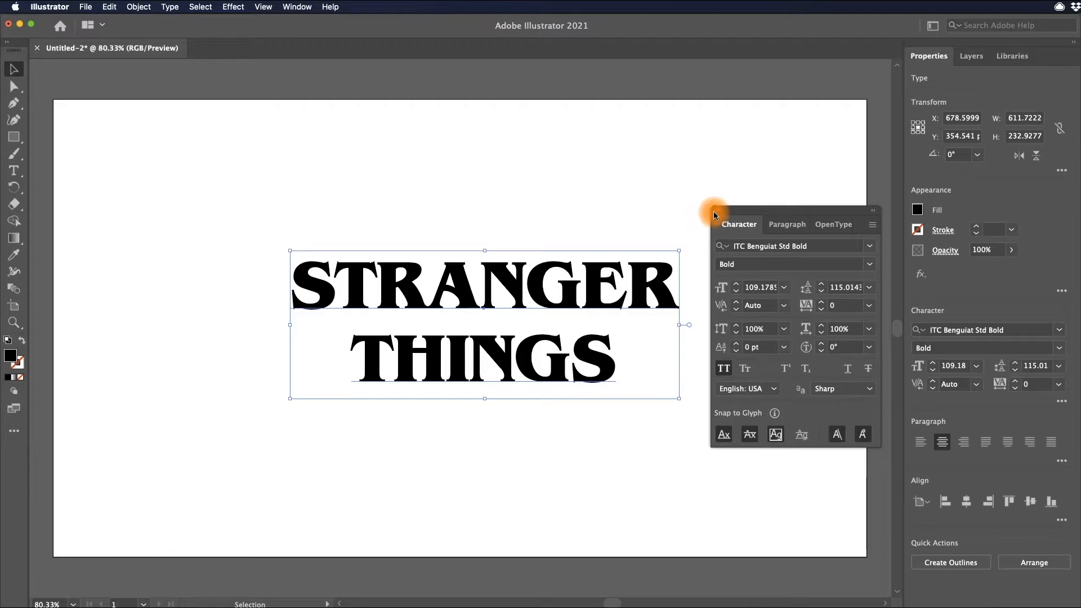
pyautogui.click(714, 212)
pyautogui.click(684, 204)
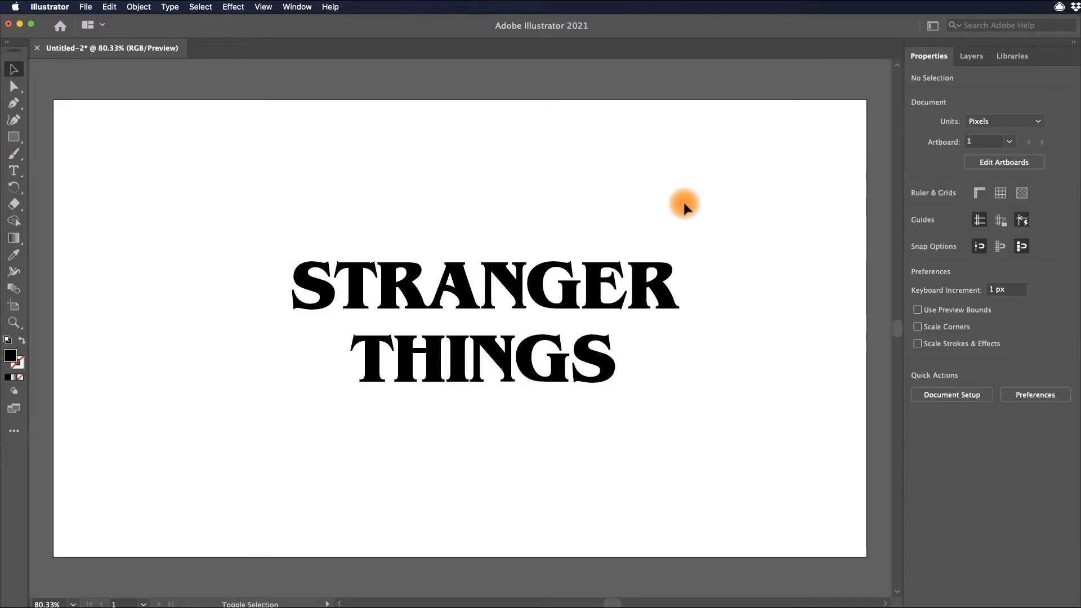
# Step: Apply an orange-red stroke to the characters of the STRANGER THINGS text
pyautogui.click(560, 284)
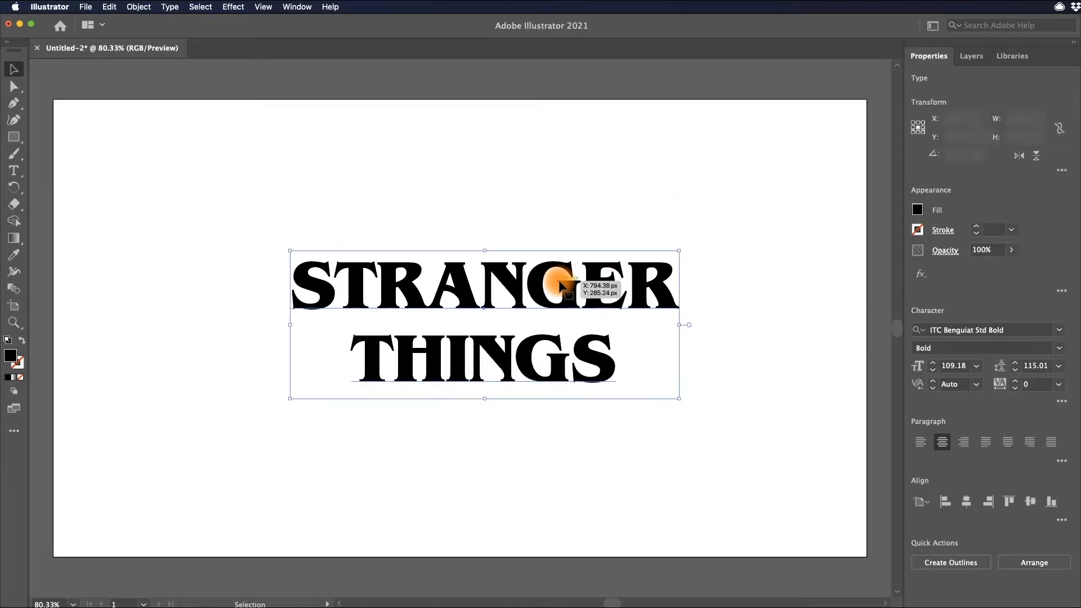
pyautogui.hotkey('shift', 'F6')
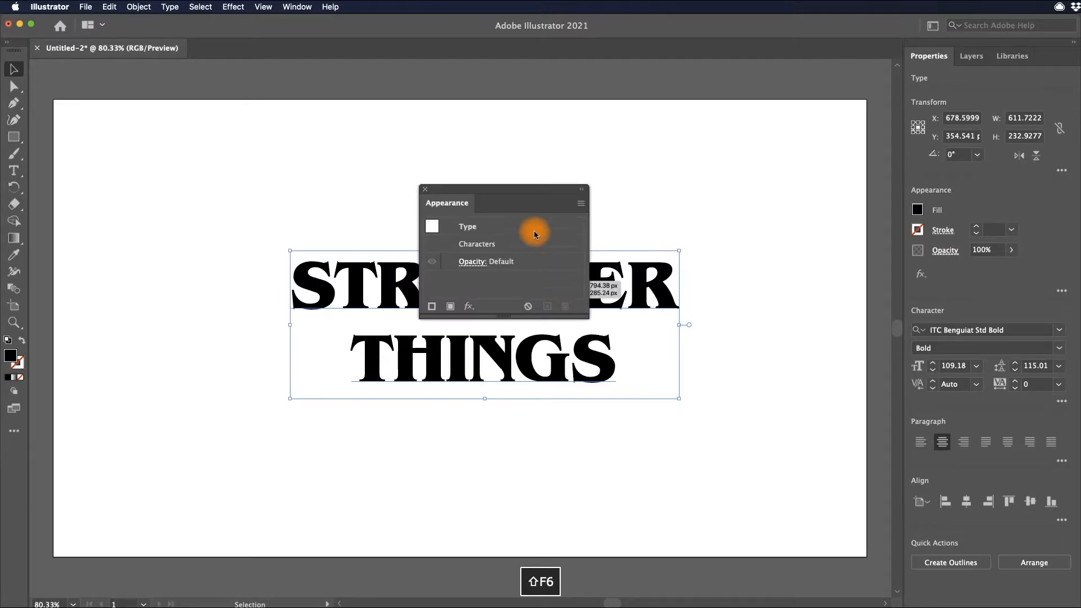
pyautogui.moveTo(509, 190); pyautogui.dragTo(785, 209)
pyautogui.click(784, 263)
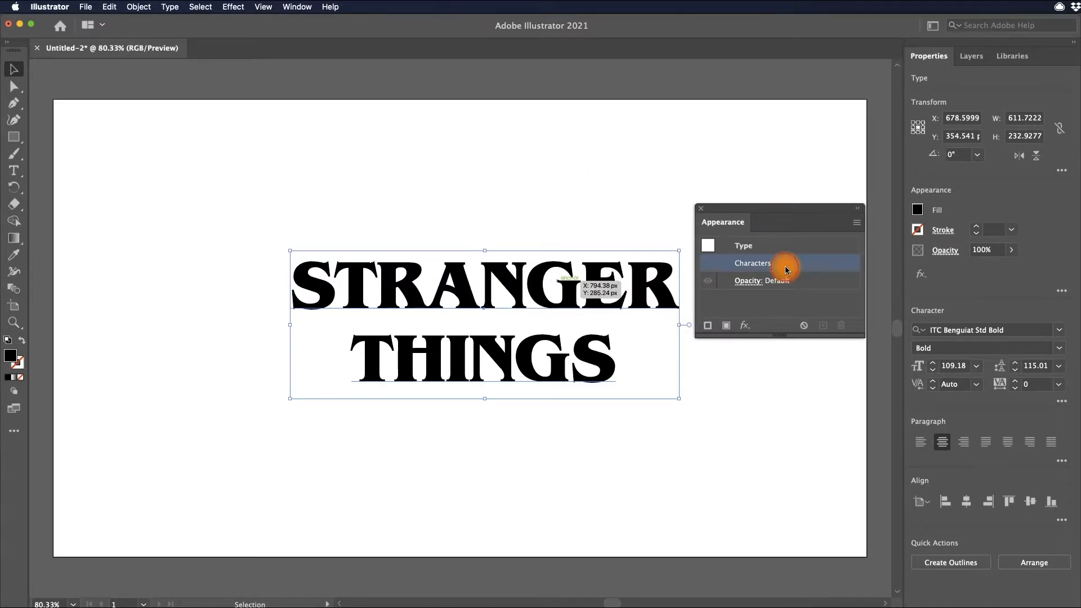
pyautogui.click(922, 231)
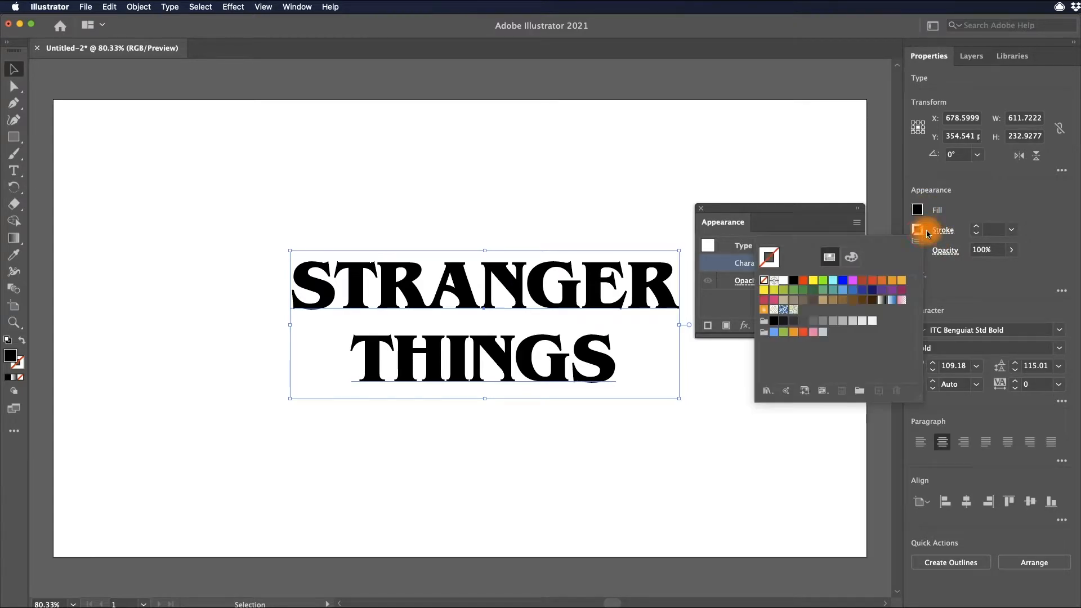
pyautogui.click(803, 280)
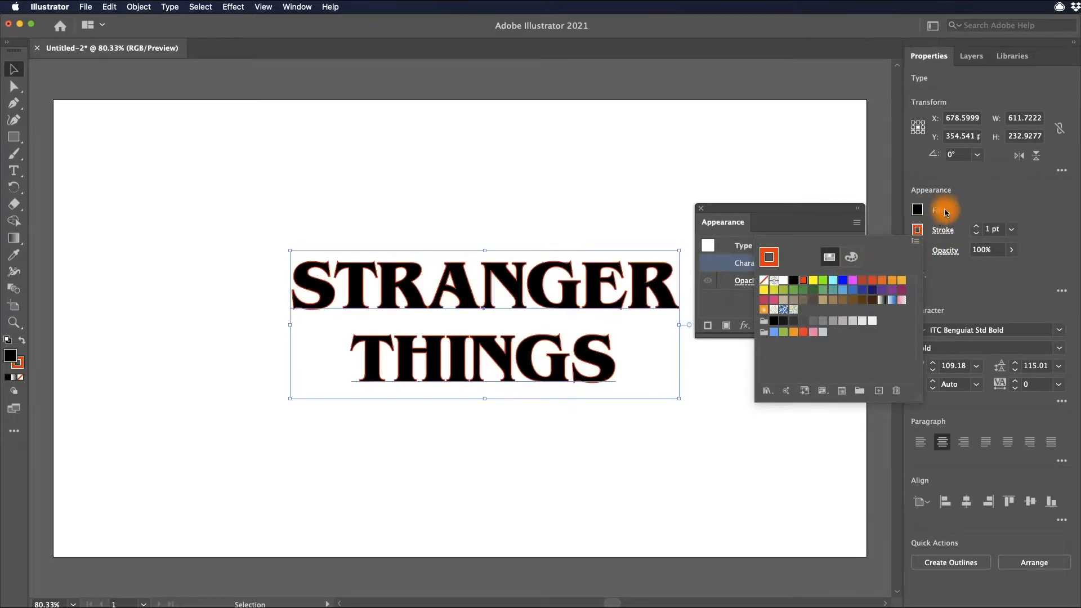
# Step: Remove the text's fill and set its stroke weight to 3 pt
pyautogui.click(917, 210)
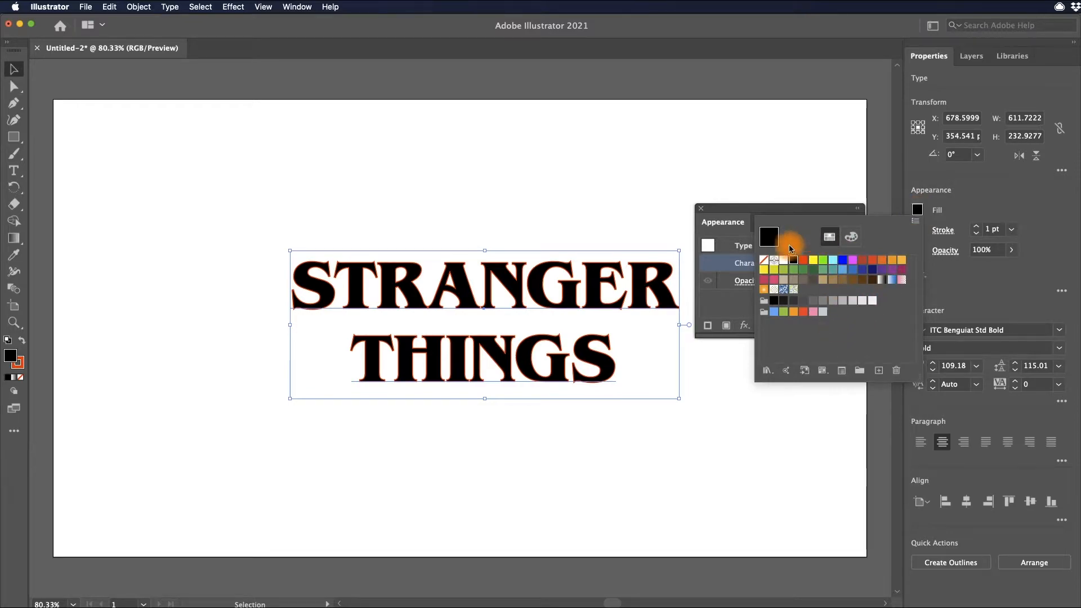
pyautogui.click(765, 261)
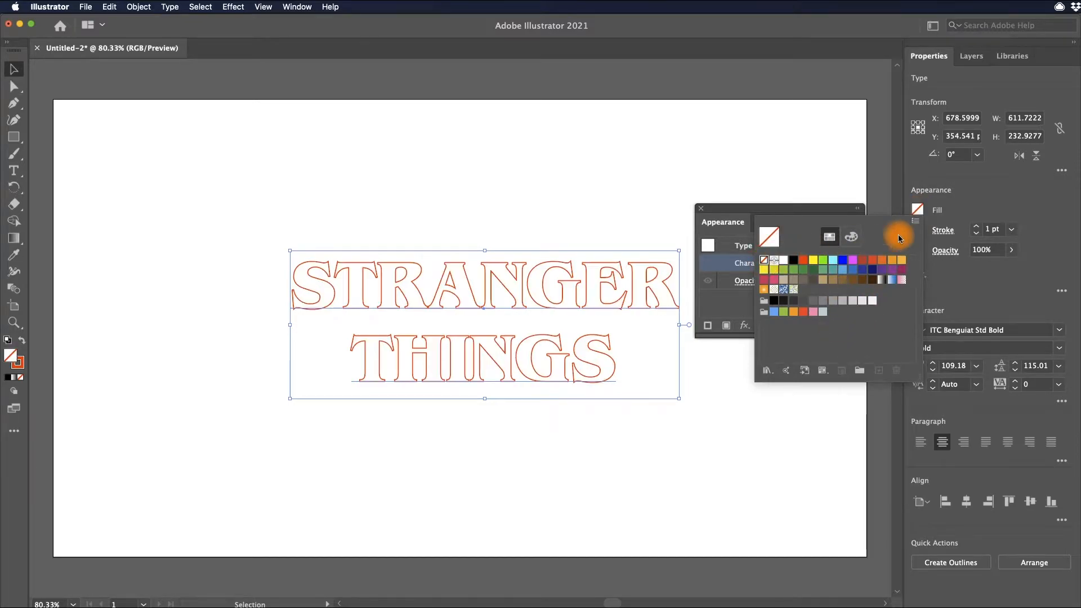
pyautogui.click(978, 227)
pyautogui.click(977, 227)
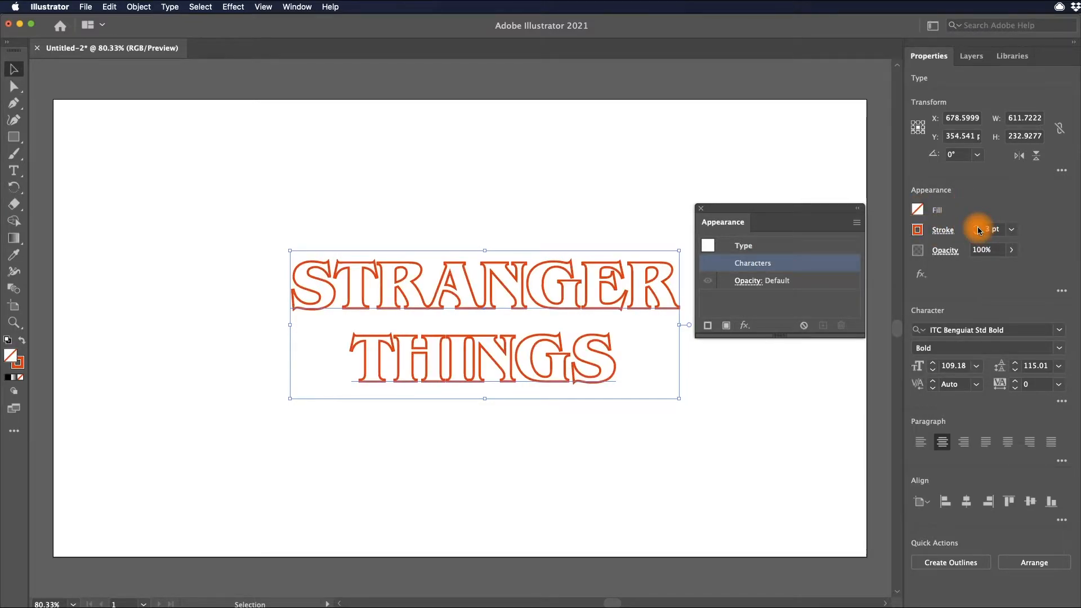
pyautogui.click(520, 210)
pyautogui.click(539, 294)
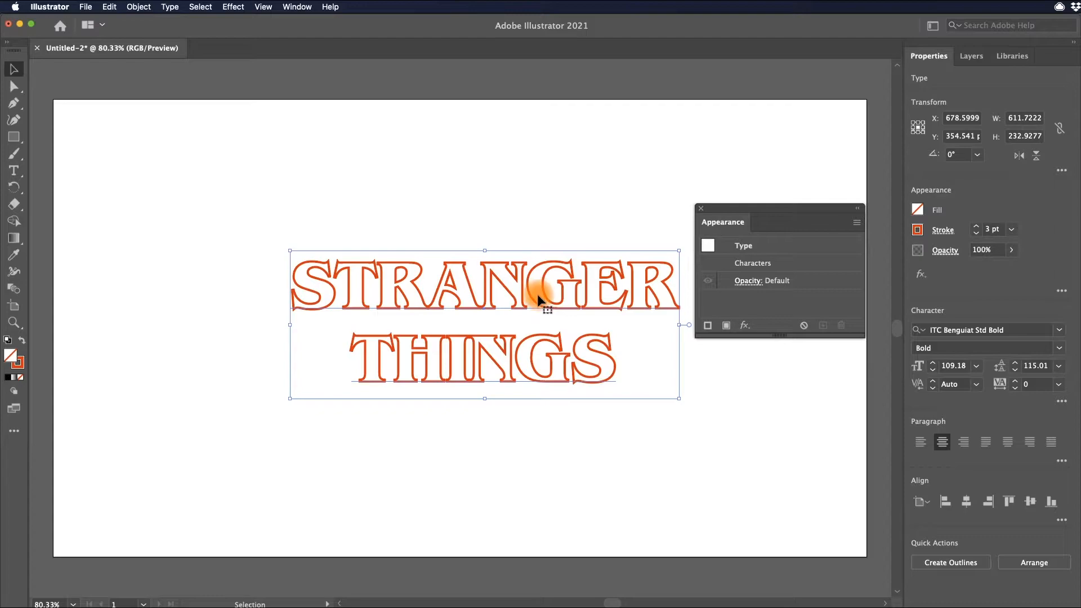
# Step: With the Touch Type tool, enlarge the initial S of STRANGER and lower it below the line's baseline
pyautogui.hotkey('shift', 't')
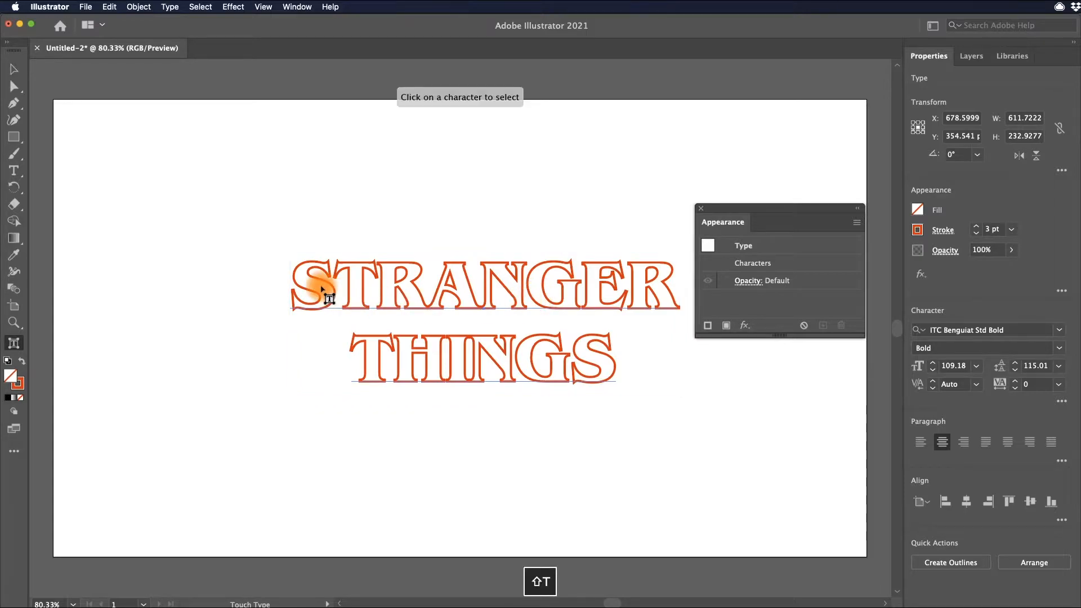
pyautogui.click(314, 284)
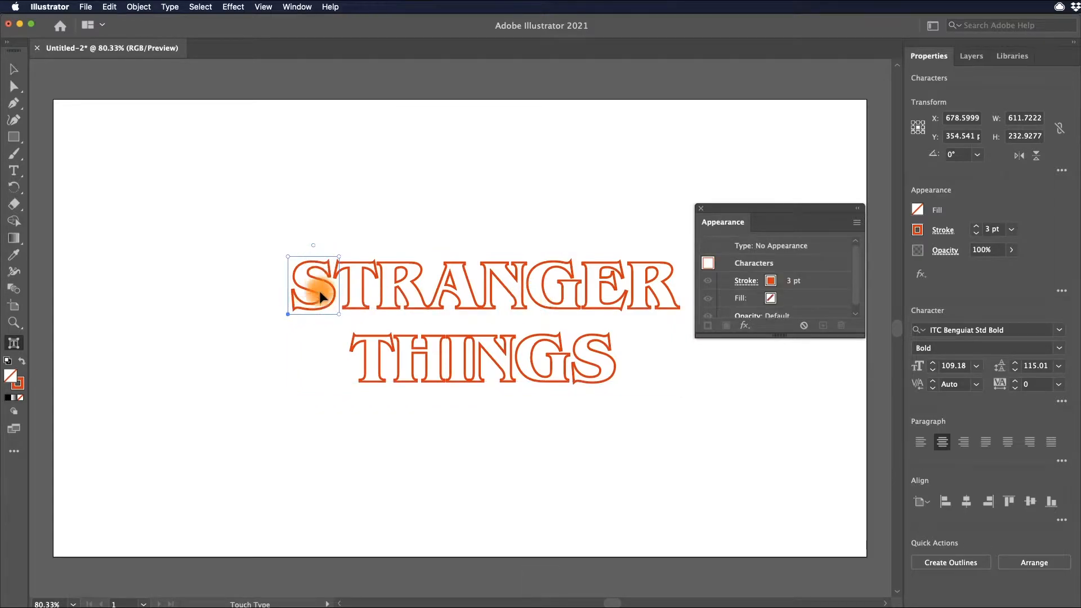
pyautogui.moveTo(340, 317); pyautogui.dragTo(329, 323)
pyautogui.moveTo(336, 254)
pyautogui.mouseDown()
pyautogui.moveTo(333, 243)
pyautogui.moveTo(349, 241)
pyautogui.mouseUp()
pyautogui.moveTo(318, 288); pyautogui.dragTo(322, 296)
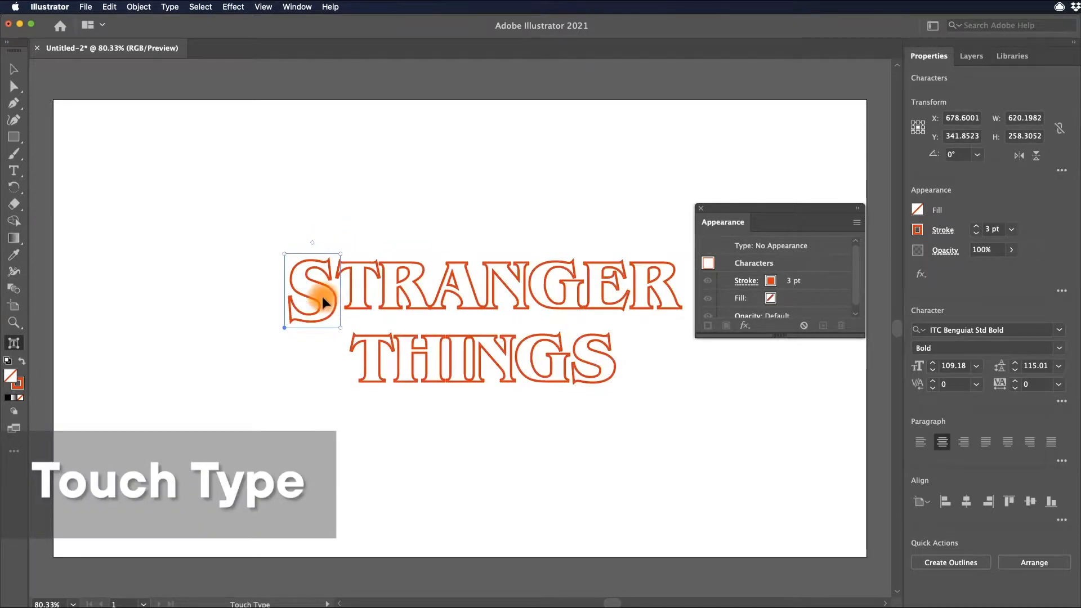
# Step: Enlarge the final R of STRANGER with the Touch Type tool, lower it below the baseline, and close the floating Appearance panel
pyautogui.click(664, 286)
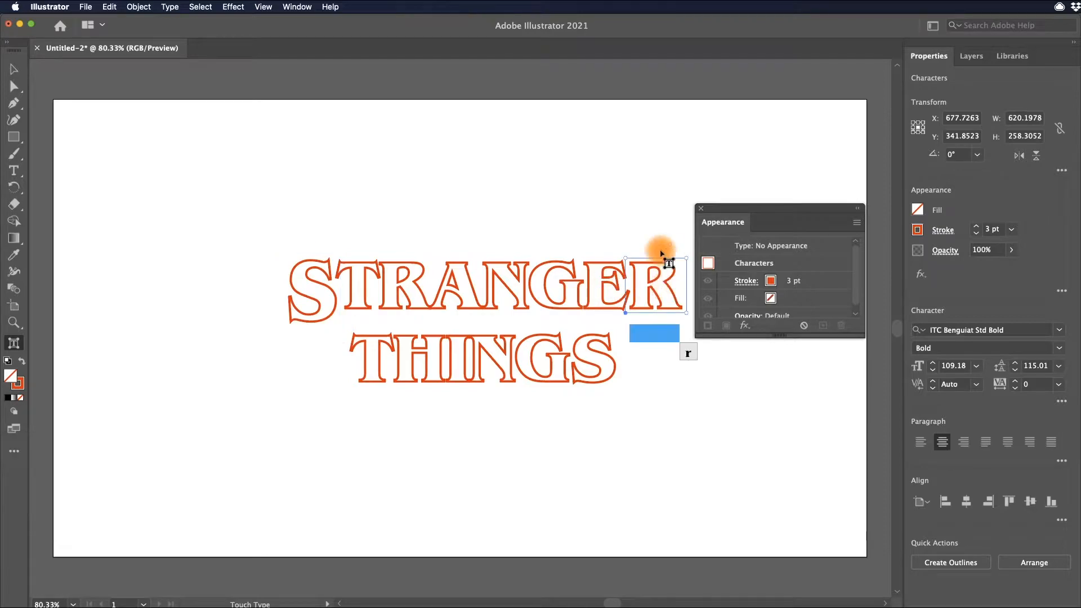
pyautogui.moveTo(685, 313); pyautogui.dragTo(682, 313)
pyautogui.moveTo(656, 257); pyautogui.dragTo(693, 224)
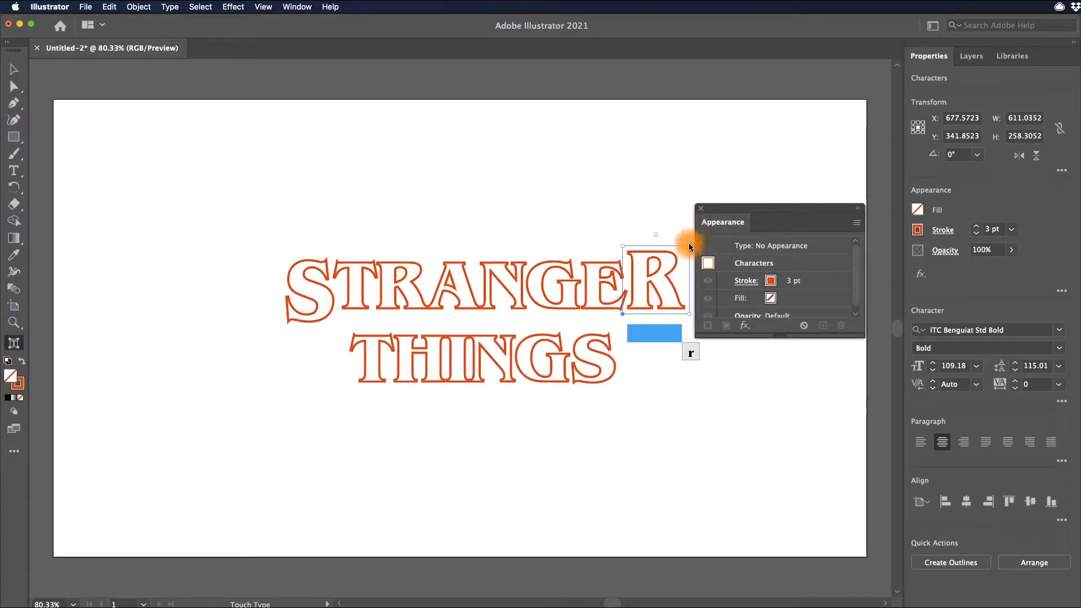
pyautogui.moveTo(673, 277); pyautogui.dragTo(667, 282)
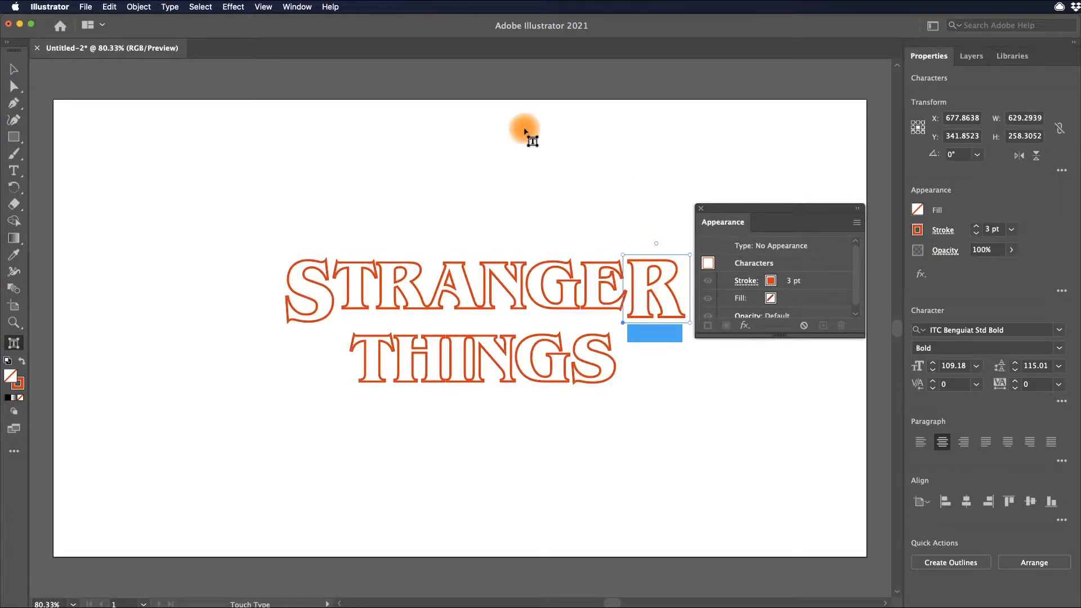
pyautogui.click(497, 208)
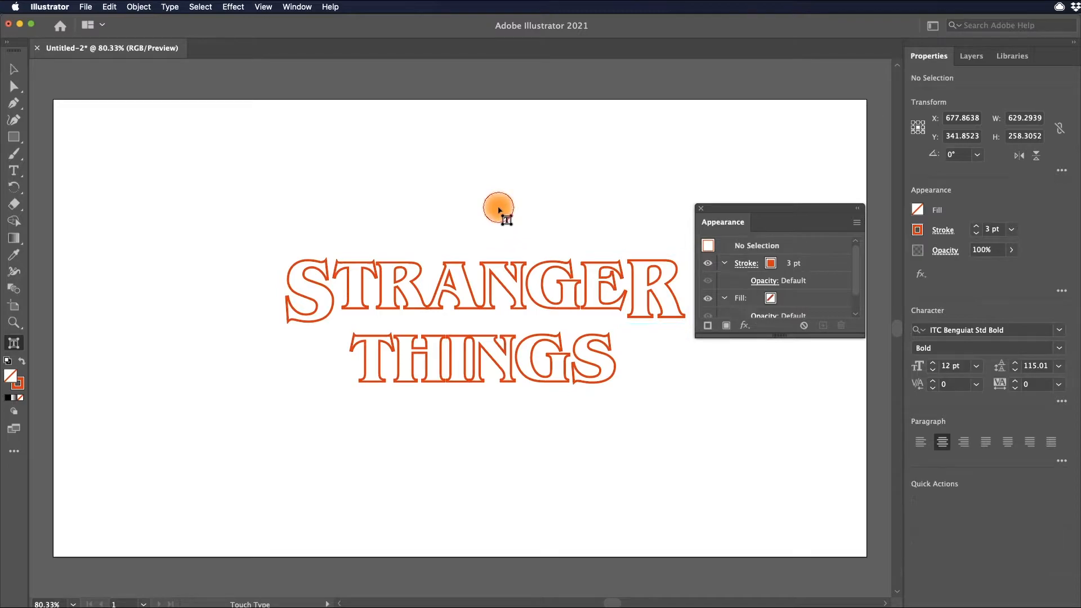
pyautogui.click(701, 208)
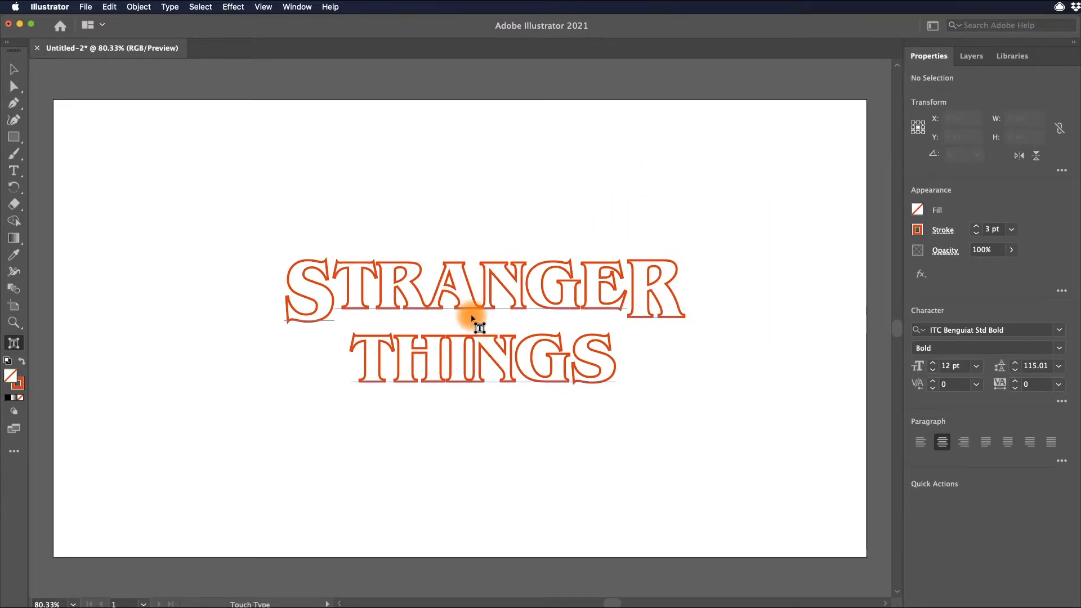
# Step: Convert the STRANGER THINGS text to outlines
pyautogui.press('v')
pyautogui.click(480, 310)
pyautogui.rightClick(490, 286)
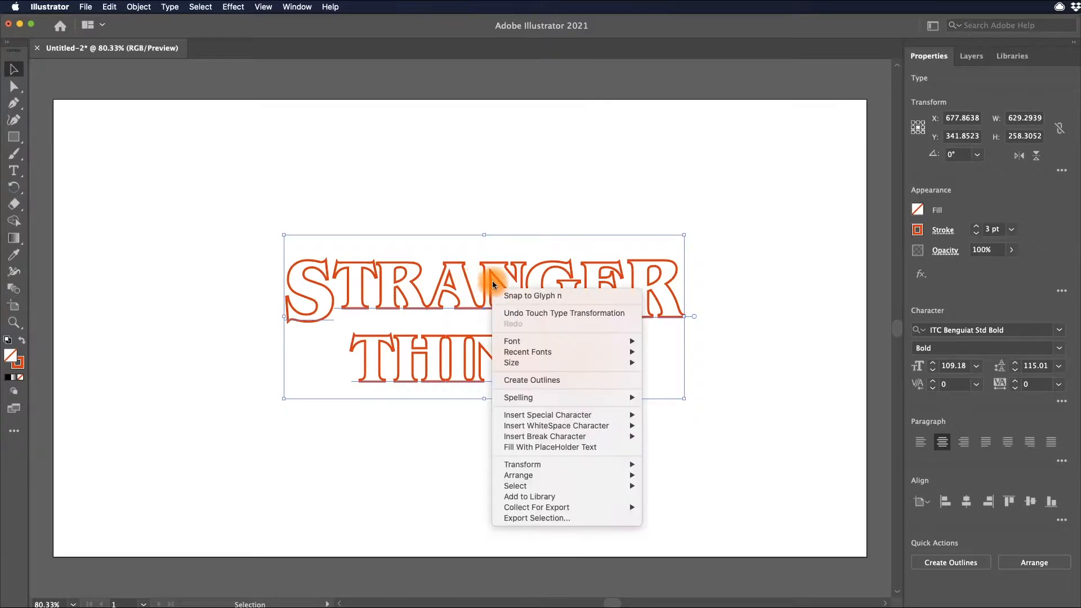
pyautogui.click(531, 380)
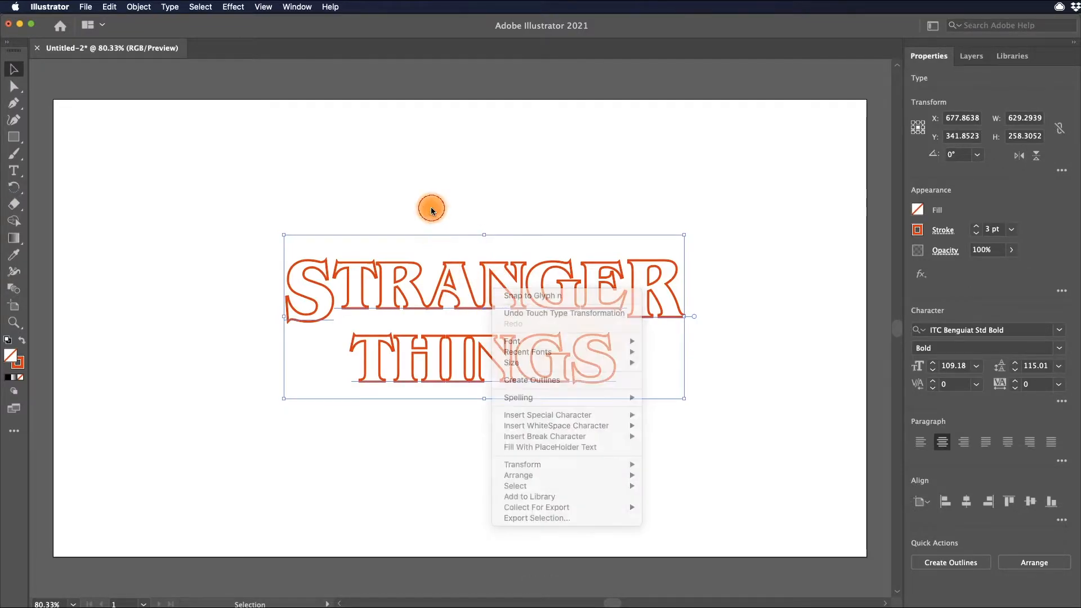
pyautogui.press('super+shift+g')
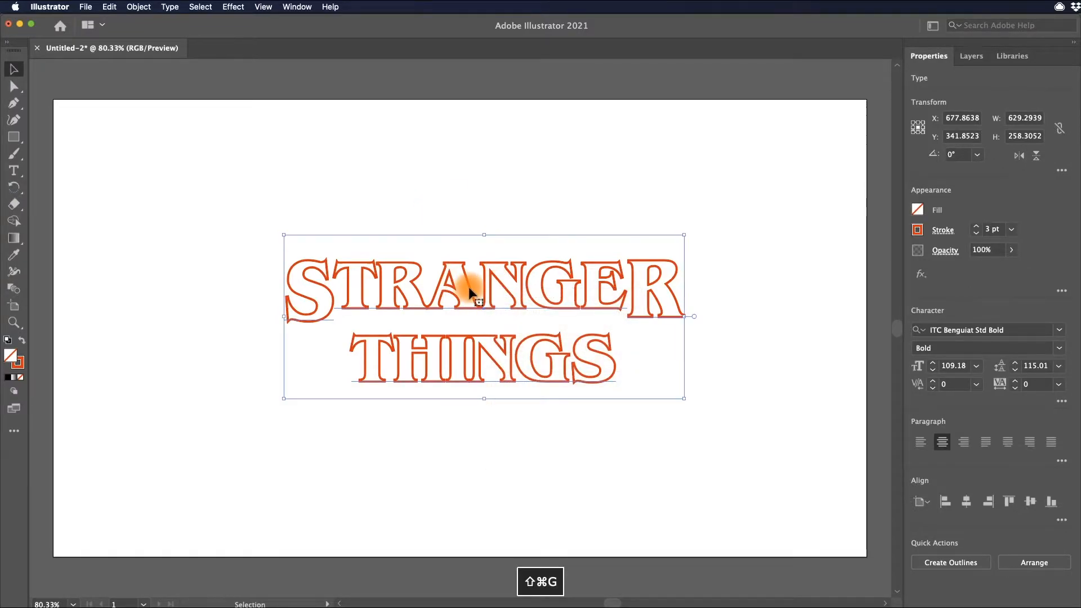
pyautogui.click(503, 203)
pyautogui.click(508, 267)
pyautogui.rightClick(513, 273)
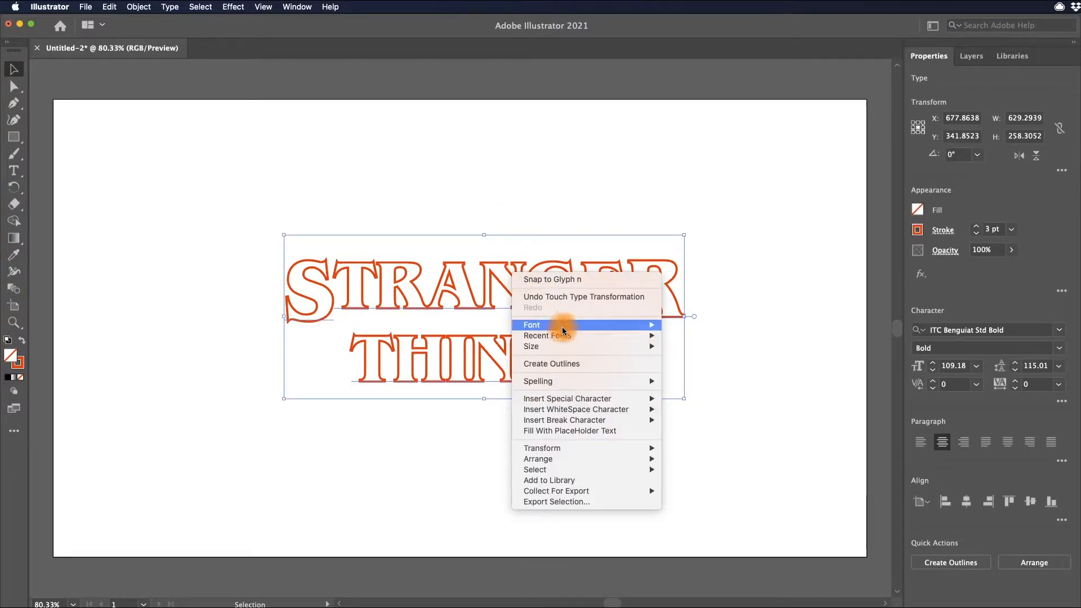
pyautogui.click(568, 366)
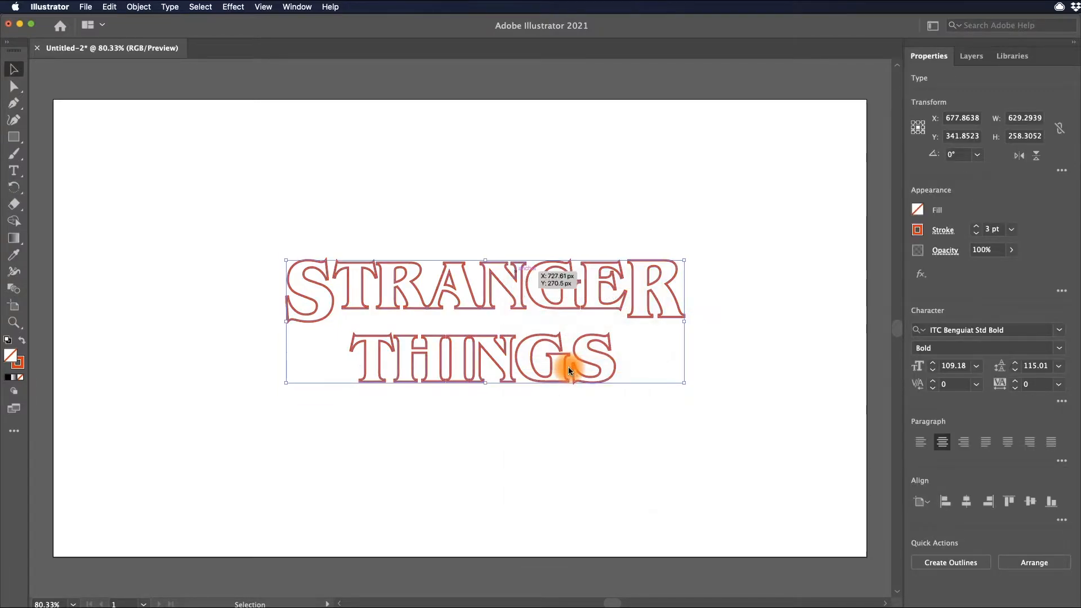
# Step: Ungroup the outlined lettering into separate letter shapes and check individual letters
pyautogui.click(495, 242)
pyautogui.click(497, 272)
pyautogui.rightClick(496, 275)
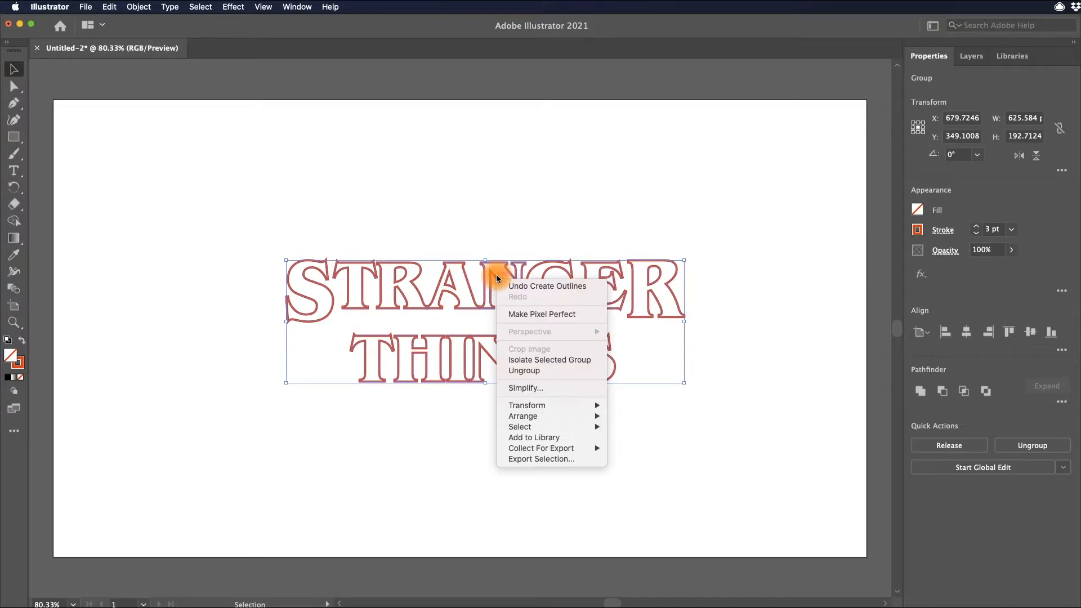
pyautogui.click(531, 372)
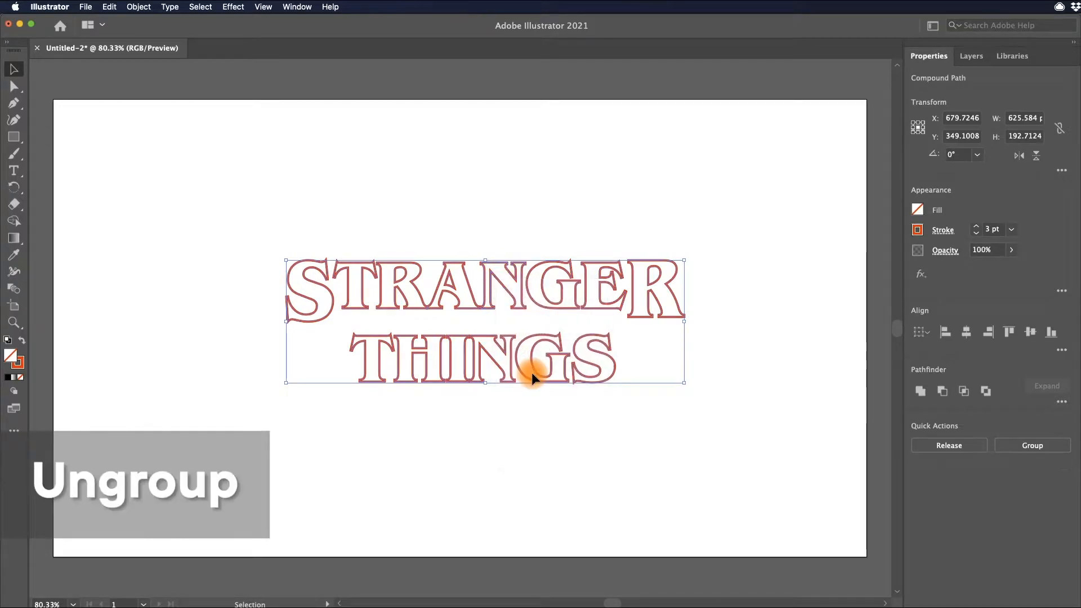
pyautogui.click(445, 186)
pyautogui.click(342, 271)
pyautogui.click(403, 272)
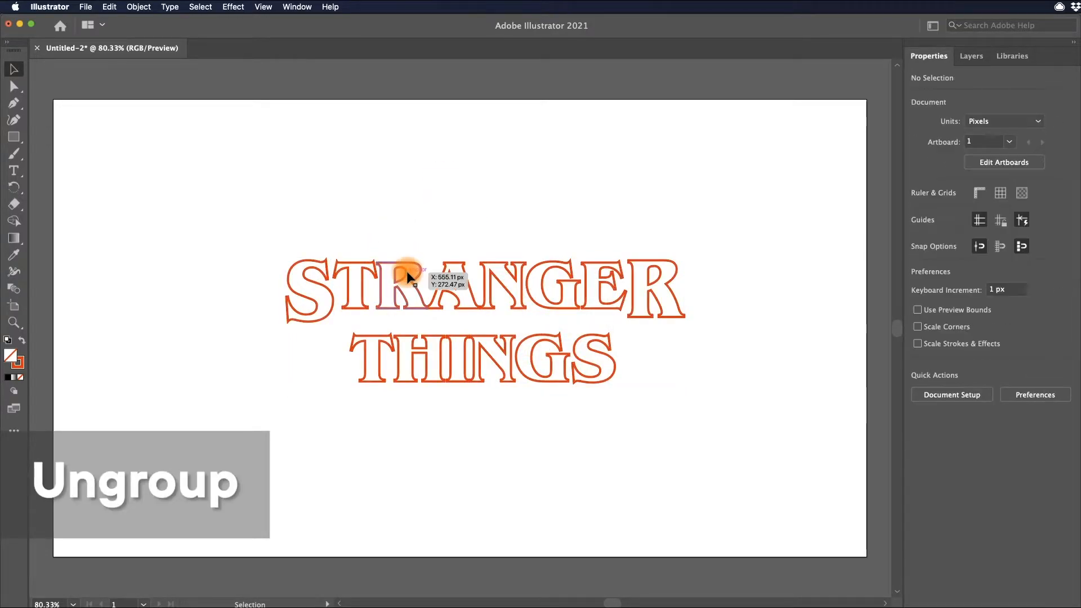
pyautogui.click(407, 271)
# Step: Select all the outlined letters, copy them to the clipboard, and clear the selection
pyautogui.moveTo(217, 217); pyautogui.dragTo(760, 444)
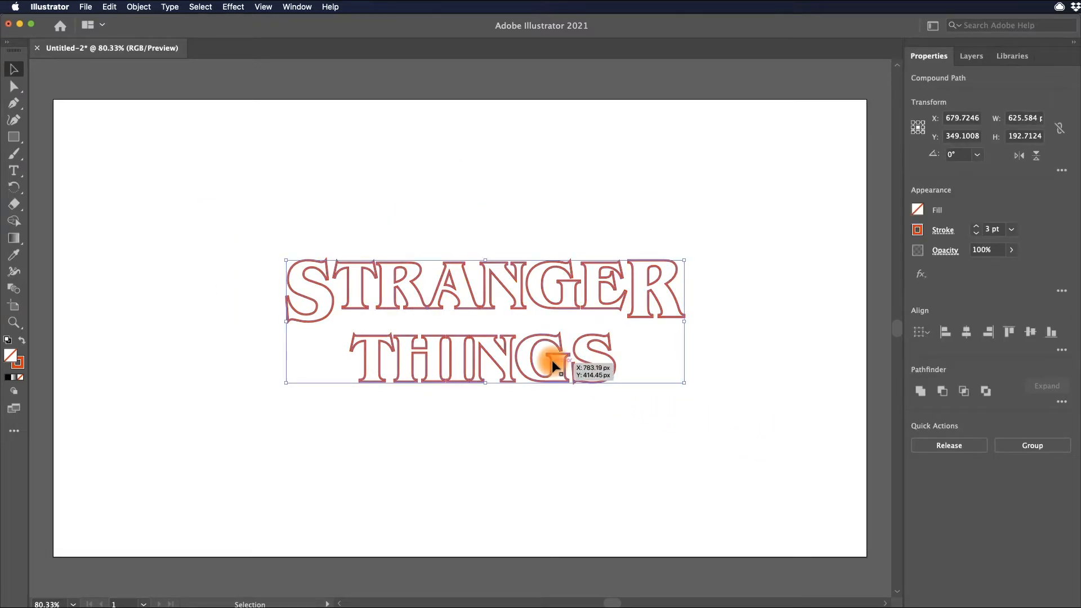
pyautogui.rightClick(513, 301)
pyautogui.click(493, 270)
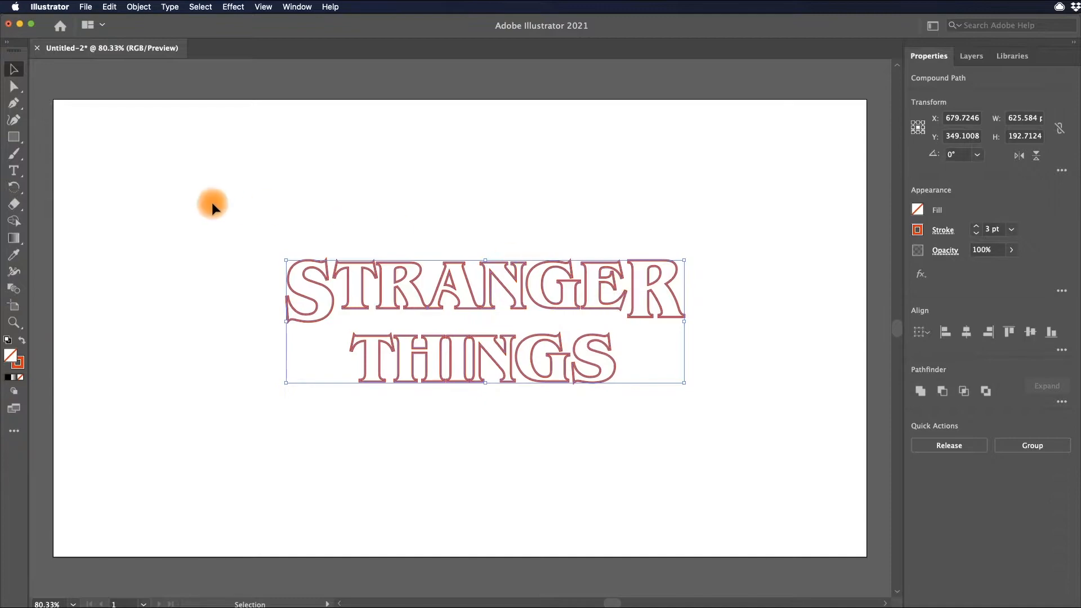
pyautogui.press('super+c')
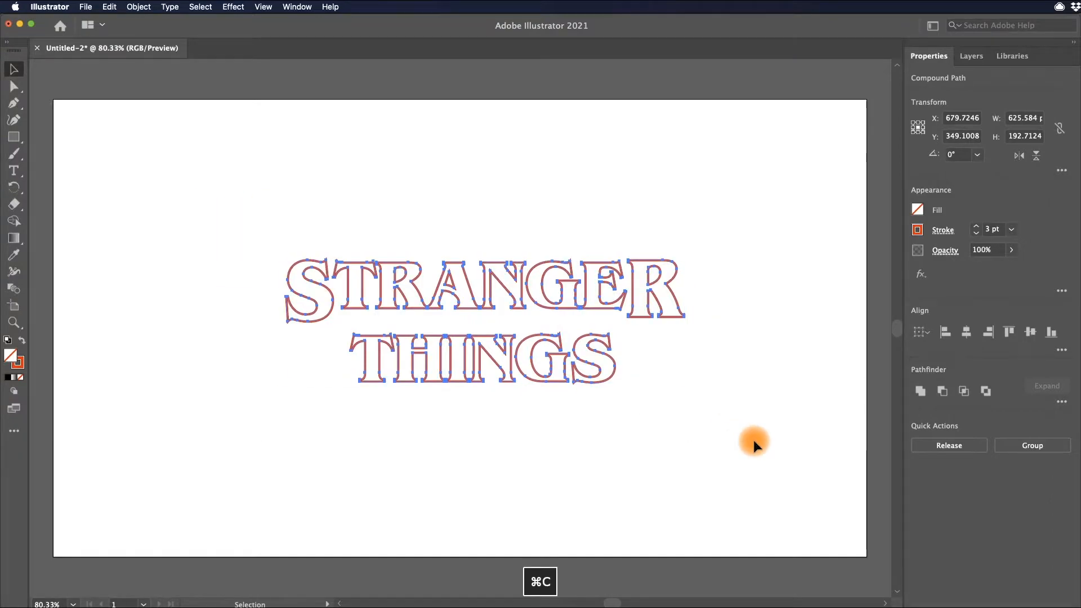
pyautogui.click(108, 8)
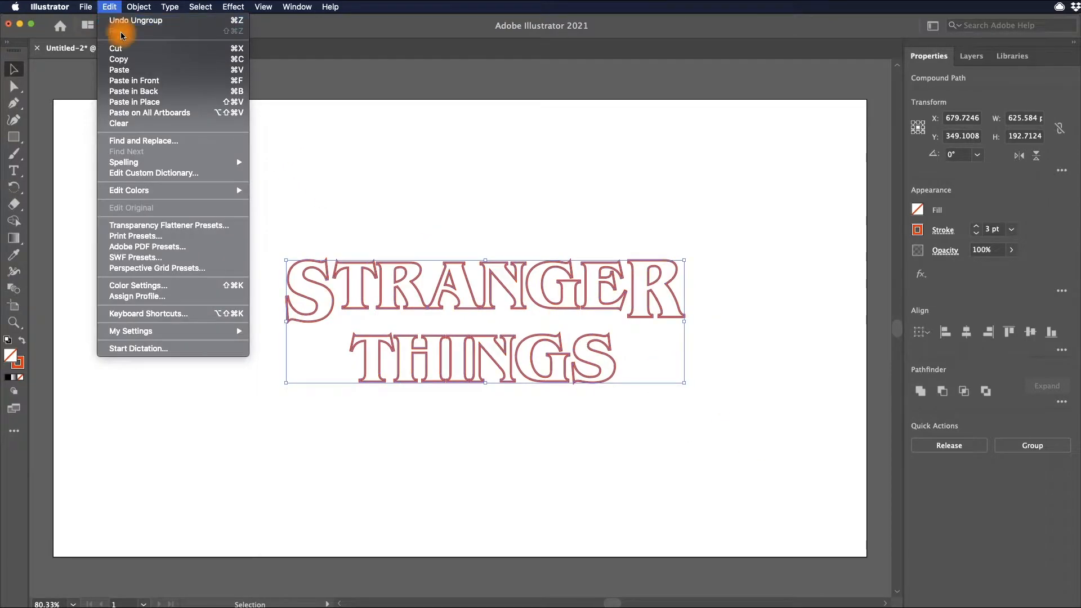
pyautogui.click(129, 62)
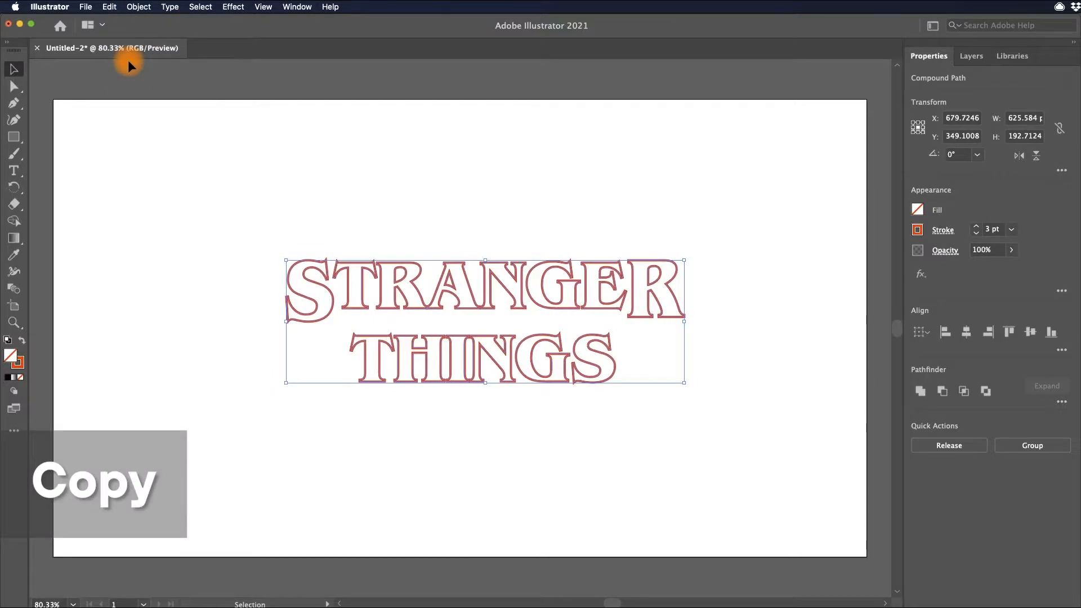
pyautogui.click(771, 306)
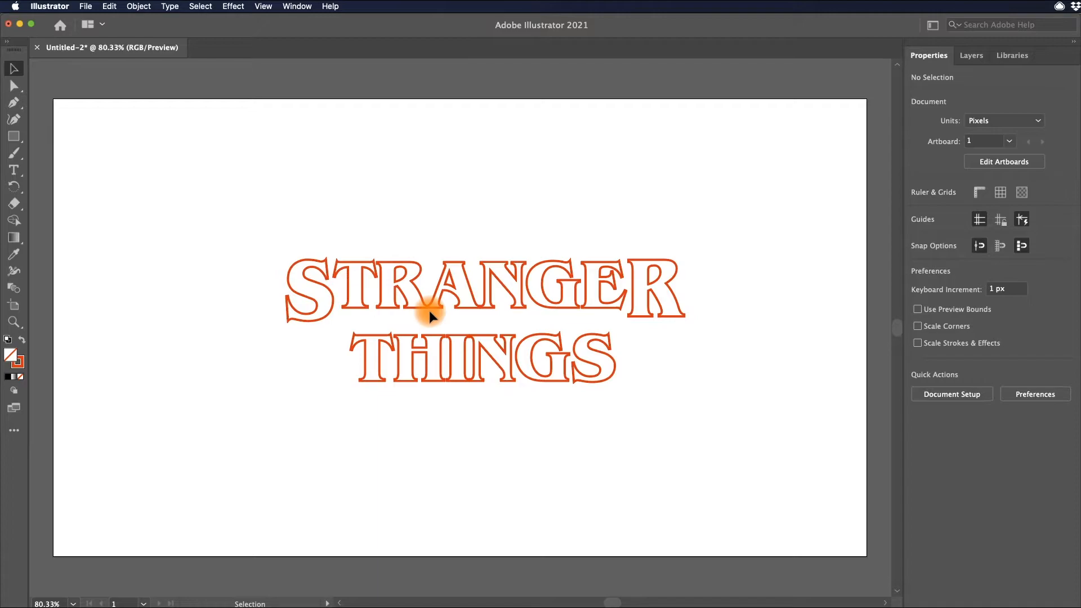
# Step: Switch to Adobe XD, create a custom 1280 × 720 artboard, and paste the copied STRANGER THINGS lettering onto it
pyautogui.click(210, 450)
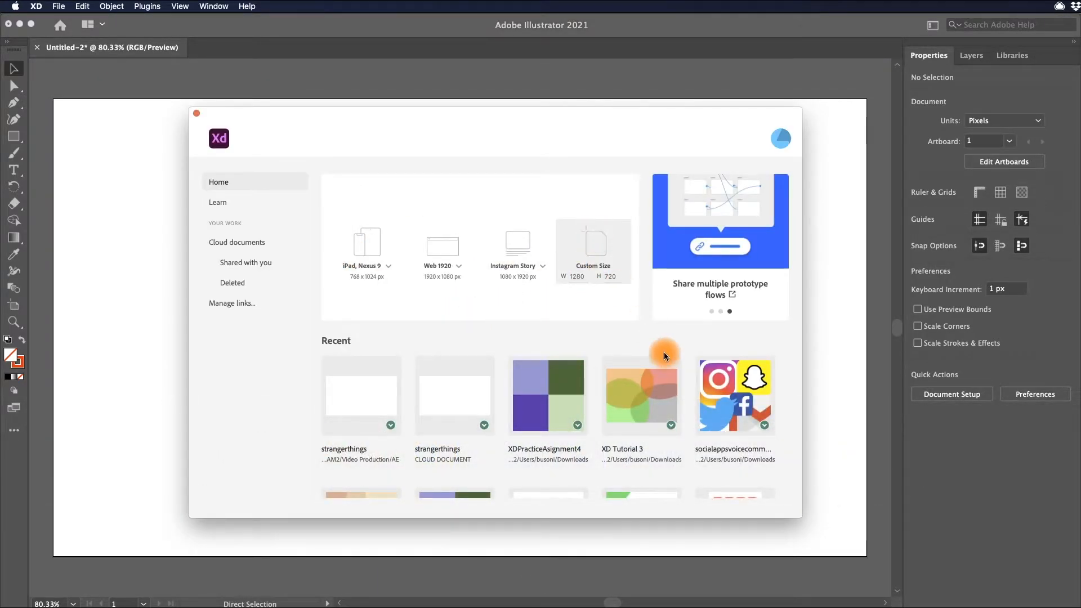
pyautogui.click(574, 238)
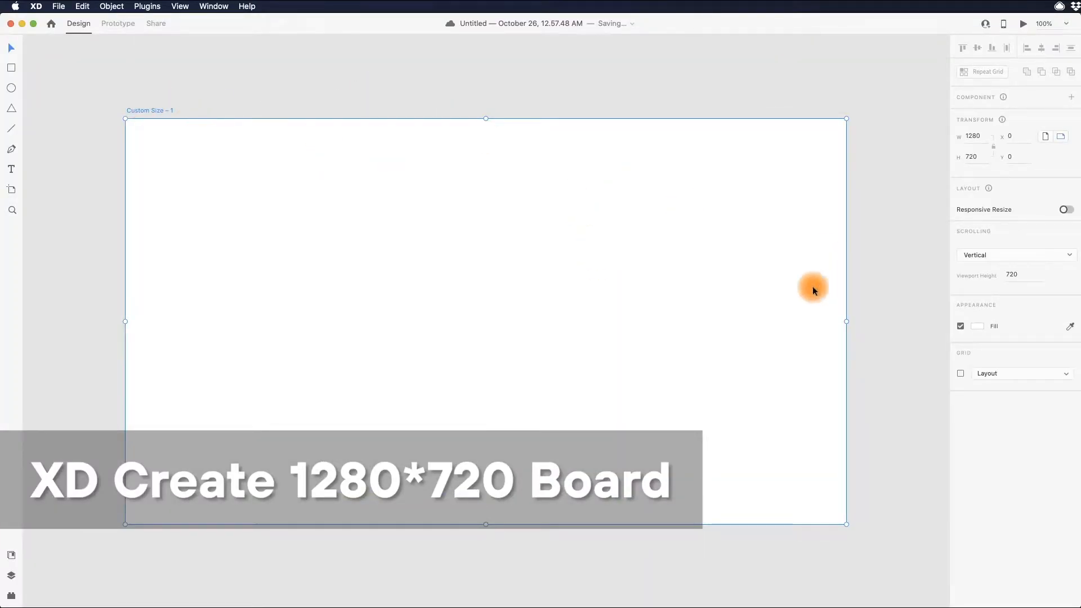
pyautogui.press('super+v')
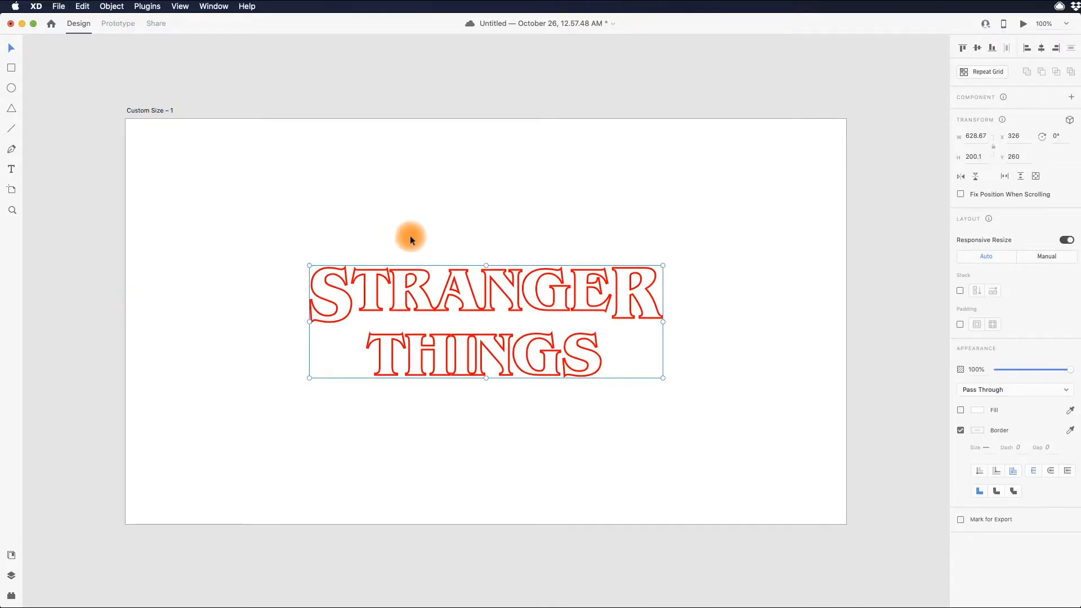
pyautogui.click(410, 240)
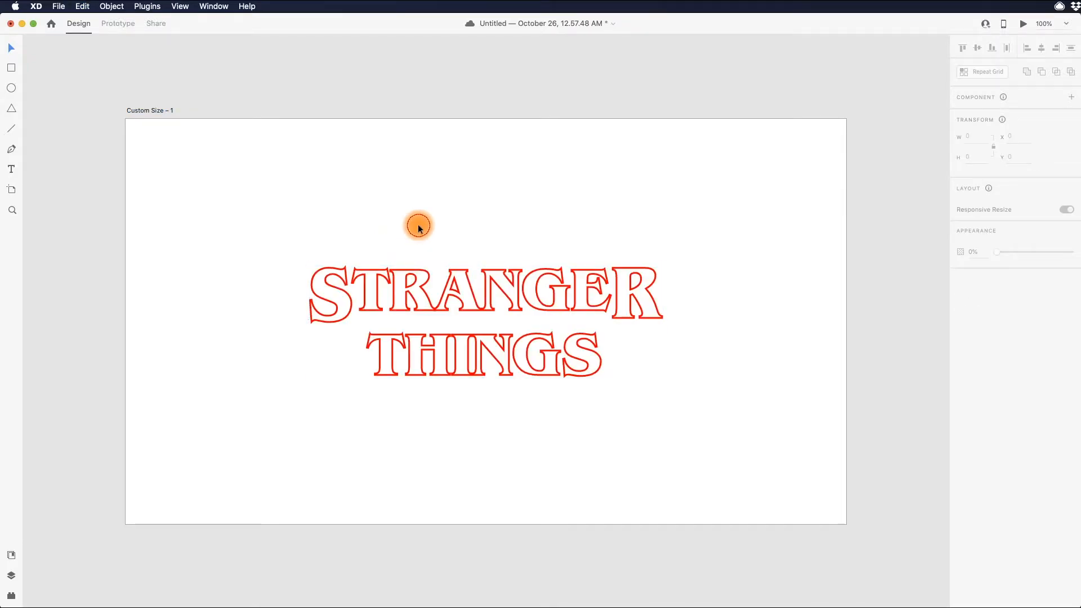
# Step: Ungroup the pasted STRANGER THINGS lettering on the artboard
pyautogui.click(393, 274)
pyautogui.rightClick(393, 273)
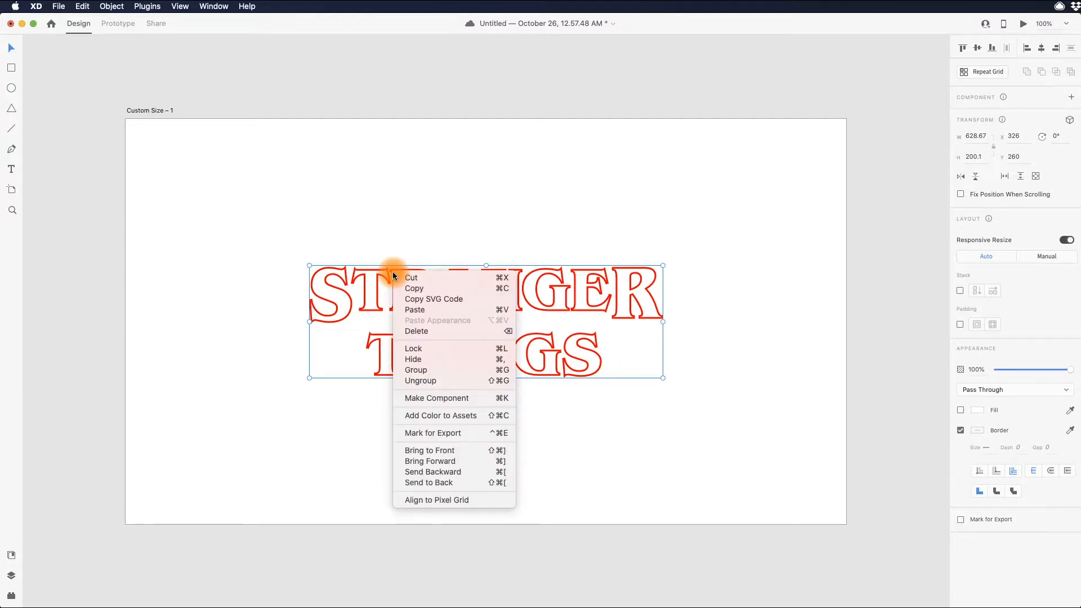
pyautogui.click(444, 382)
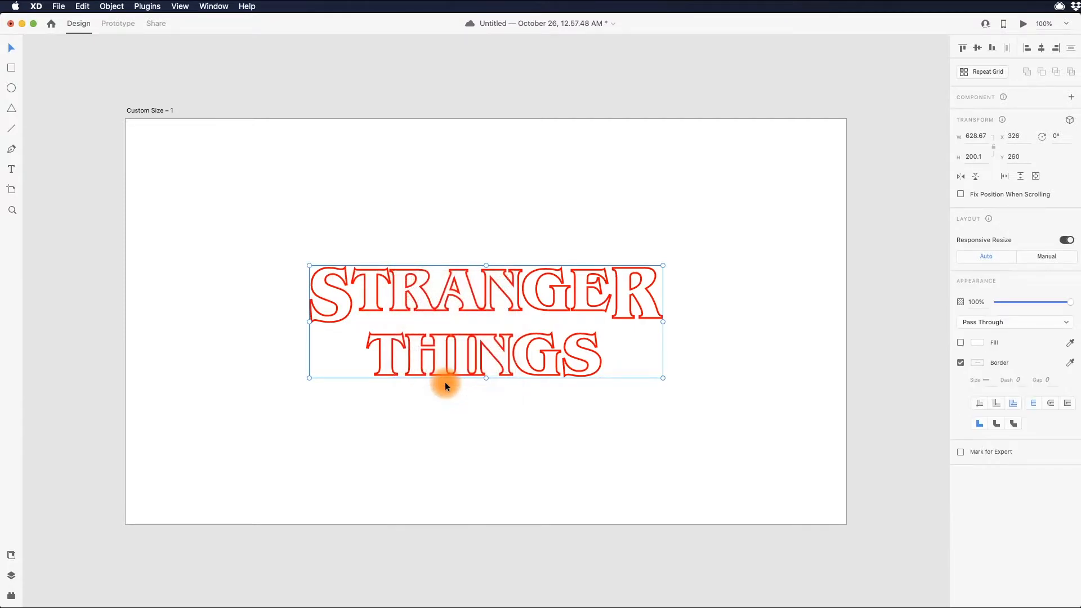
pyautogui.click(444, 382)
# Step: Check whether single letters of the lettering can be selected separately
pyautogui.click(447, 286)
pyautogui.rightClick(448, 287)
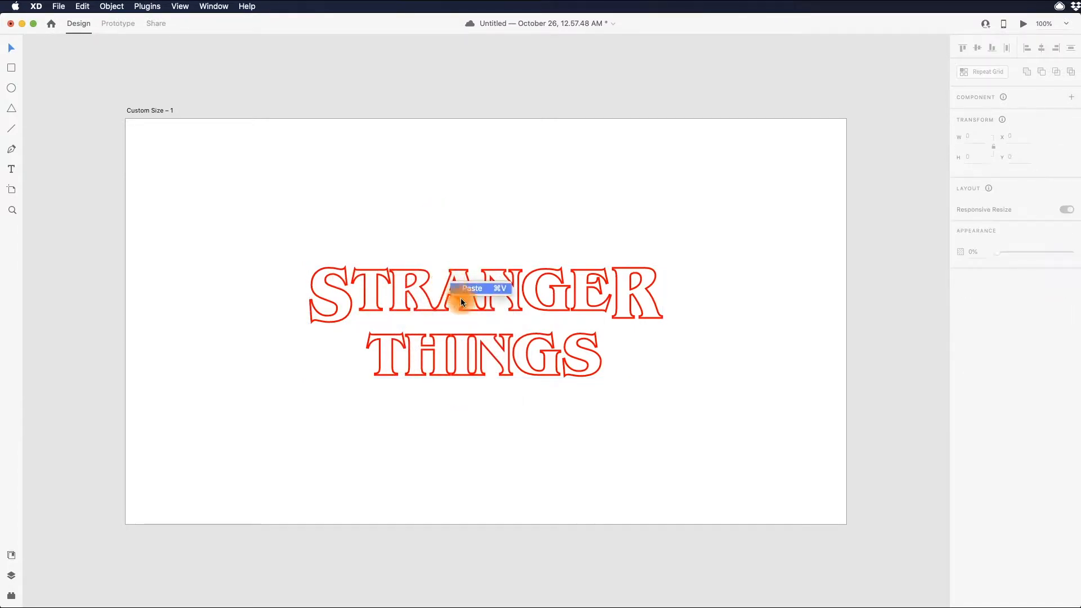
pyautogui.click(487, 325)
pyautogui.click(509, 294)
pyautogui.click(505, 295)
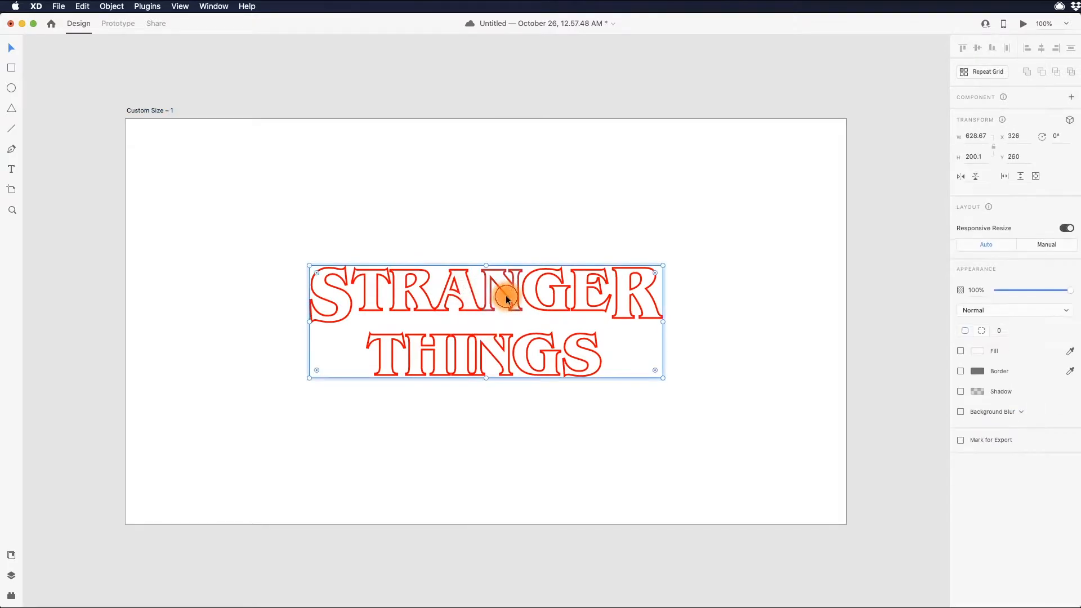
pyautogui.doubleClick(507, 294)
pyautogui.click(512, 203)
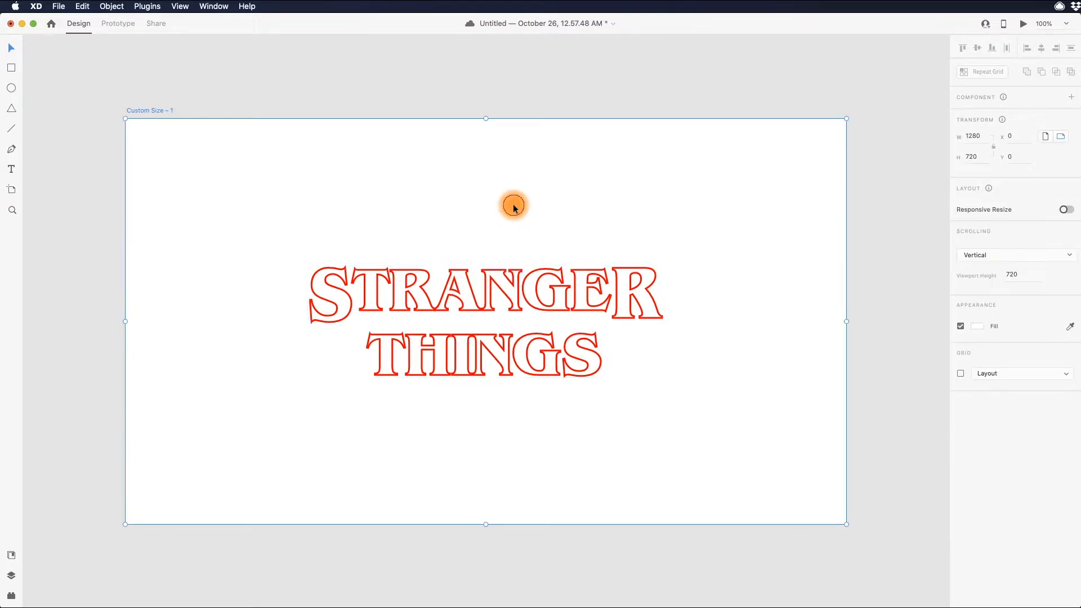
pyautogui.click(622, 417)
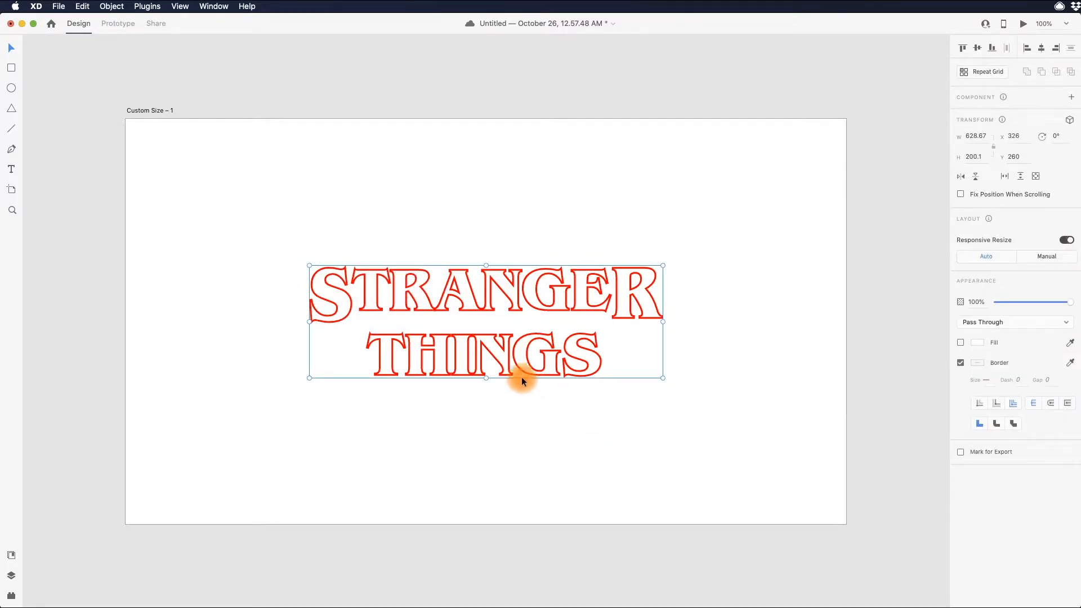
# Step: Ungroup the mask around the lettering and test selecting the R and A of STRANGER individually
pyautogui.click(112, 6)
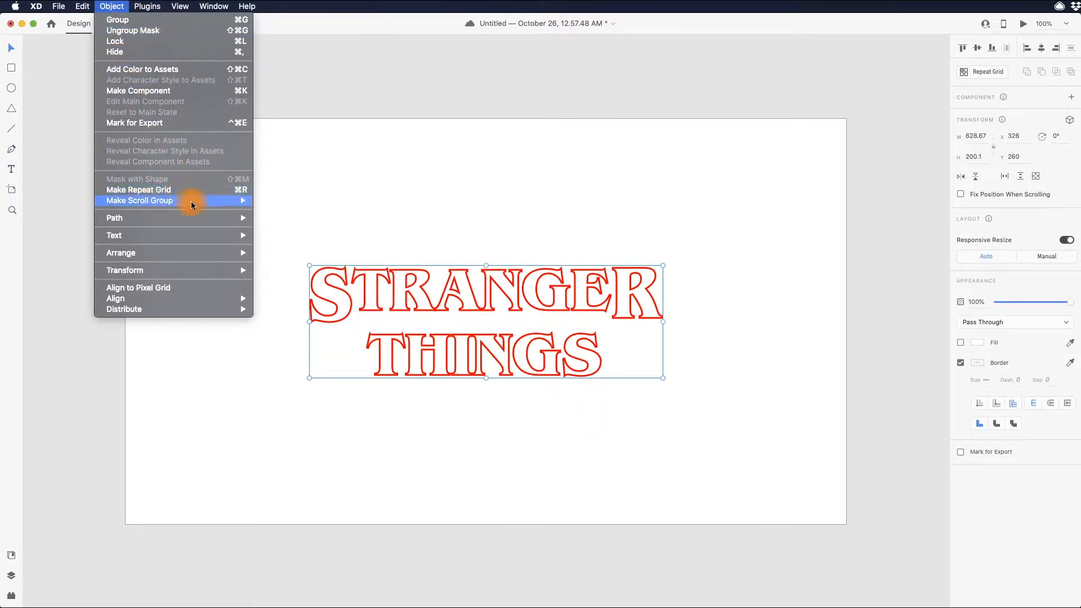
pyautogui.moveTo(195, 207)
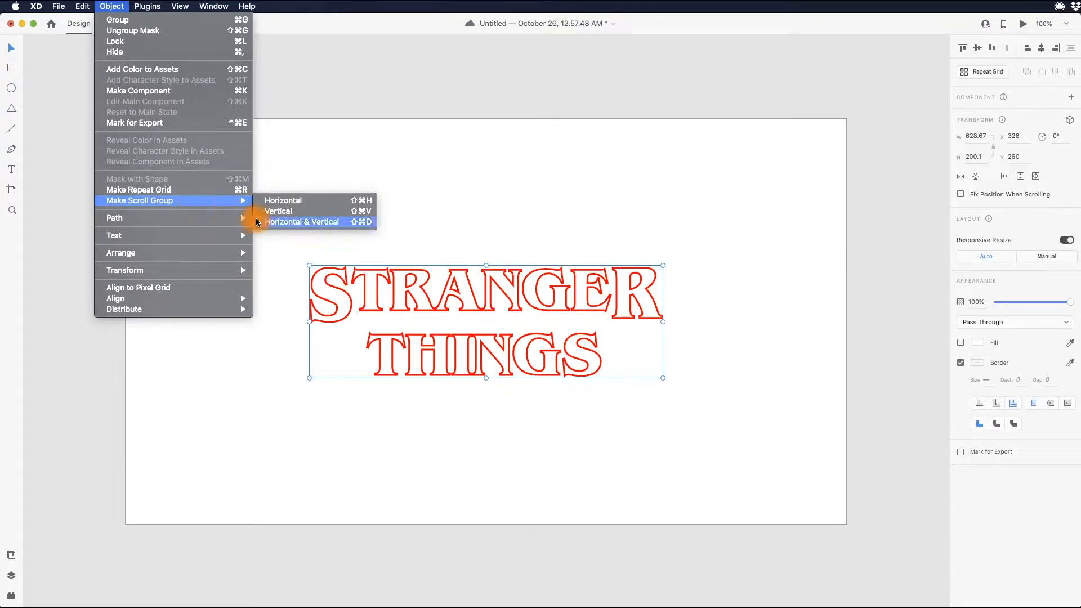
pyautogui.click(164, 29)
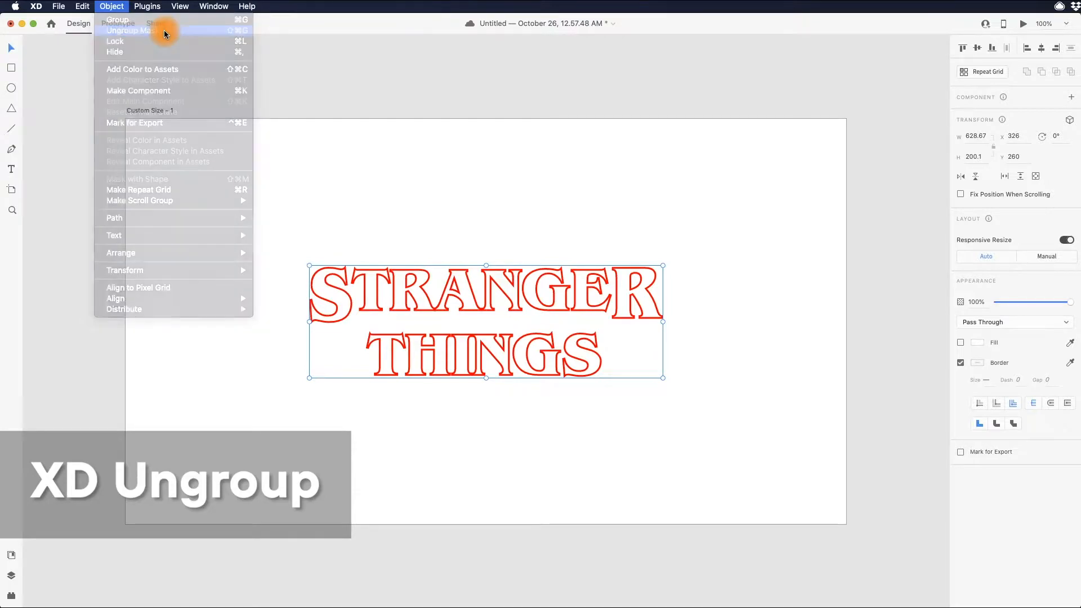
pyautogui.click(421, 273)
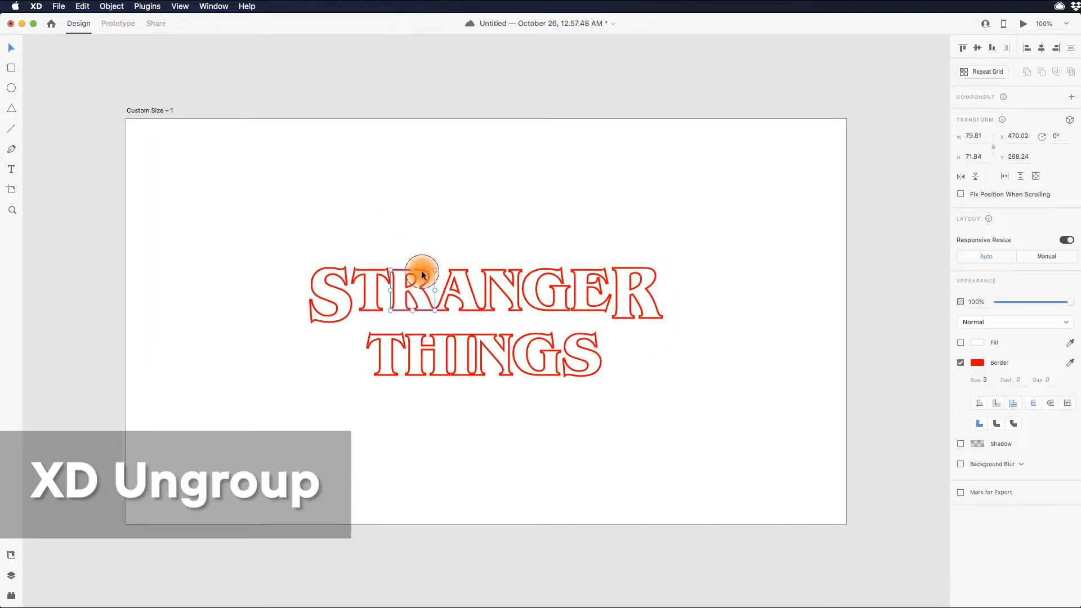
pyautogui.click(416, 215)
pyautogui.click(452, 274)
pyautogui.click(468, 234)
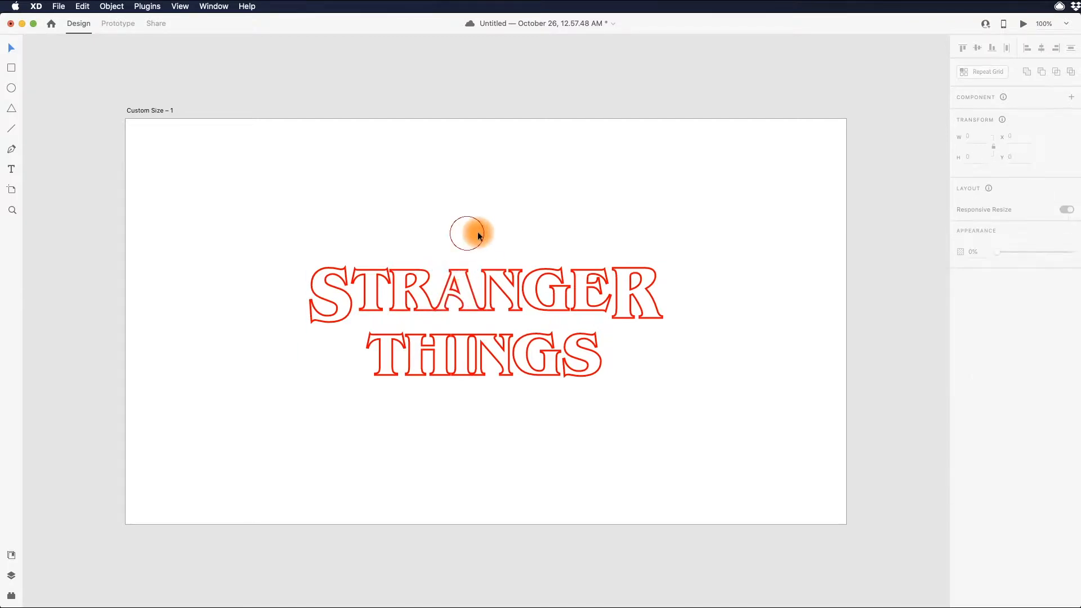
# Step: Select all the STRANGER THINGS letters and change their border colour to a darker red
pyautogui.moveTo(350, 207); pyautogui.dragTo(264, 214)
pyautogui.click(744, 407)
pyautogui.click(971, 361)
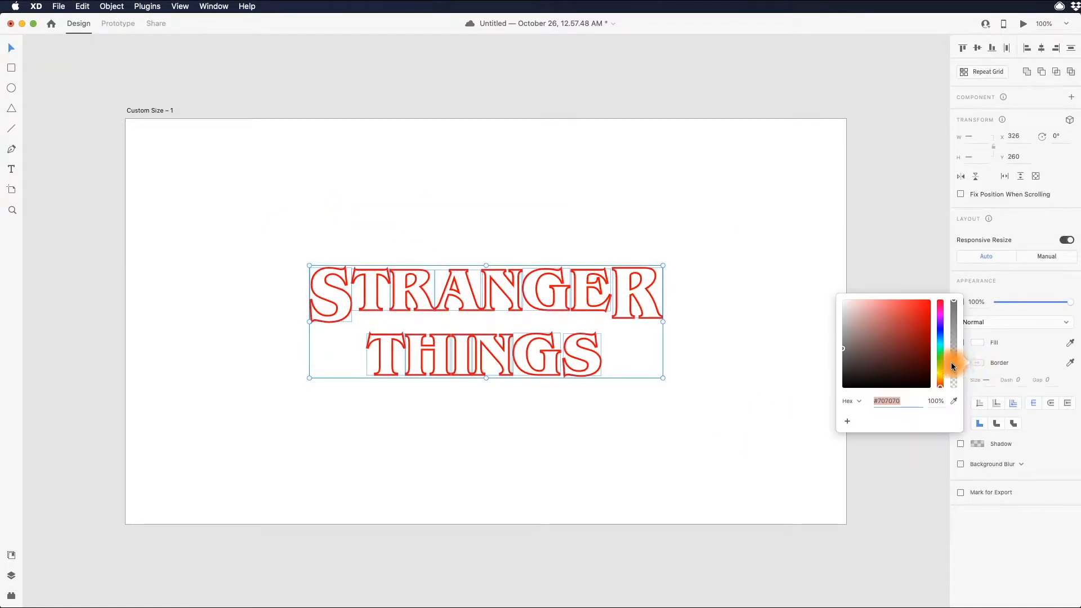
pyautogui.moveTo(861, 353); pyautogui.dragTo(935, 336)
pyautogui.click(810, 301)
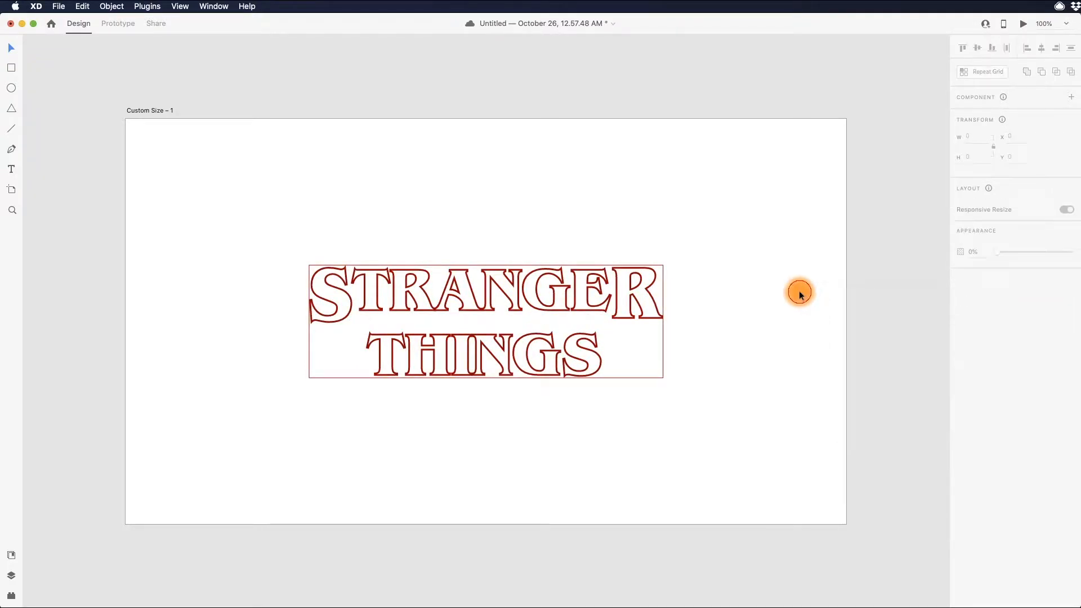
# Step: Delete the leftover rectangle outlining the STRANGER THINGS lettering
pyautogui.click(654, 336)
pyautogui.click(672, 340)
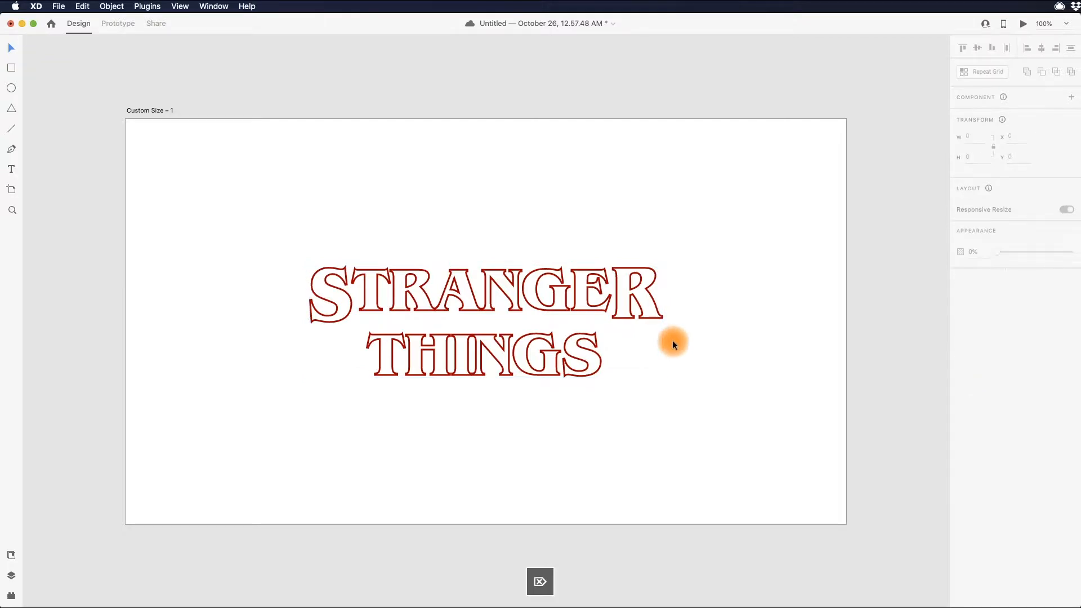
pyautogui.moveTo(705, 412); pyautogui.dragTo(289, 194)
pyautogui.click(291, 198)
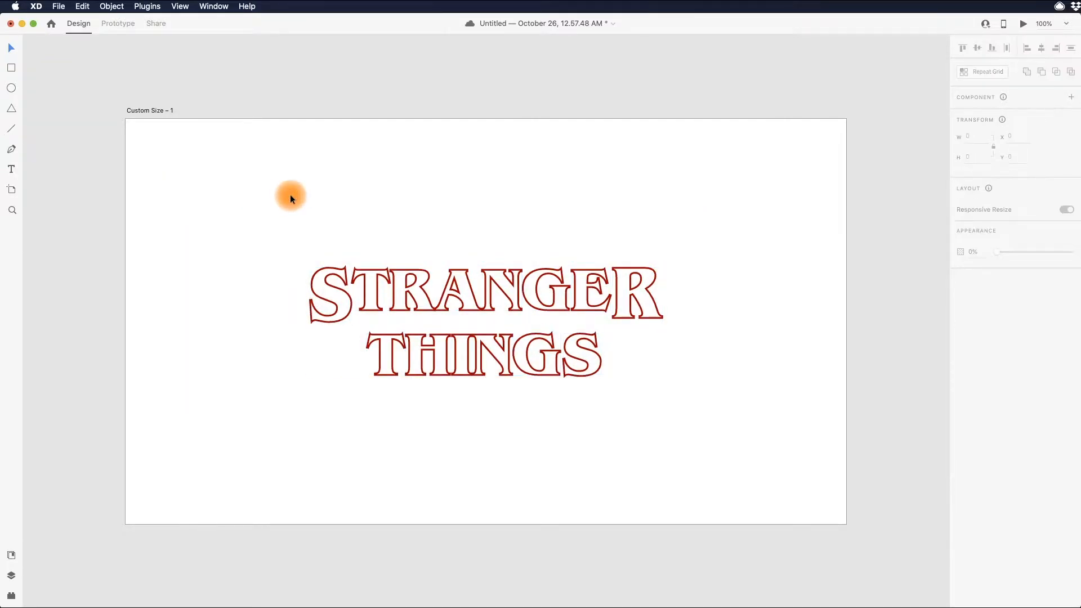
# Step: Export the Custom Size – 1 artboard from XD to After Effects
pyautogui.click(144, 110)
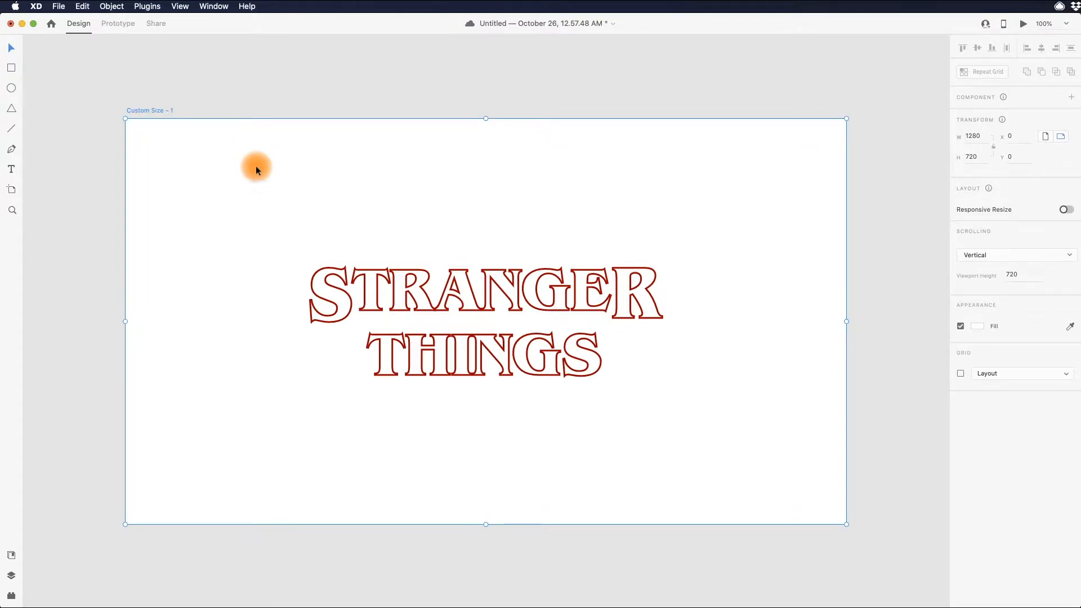
pyautogui.click(59, 6)
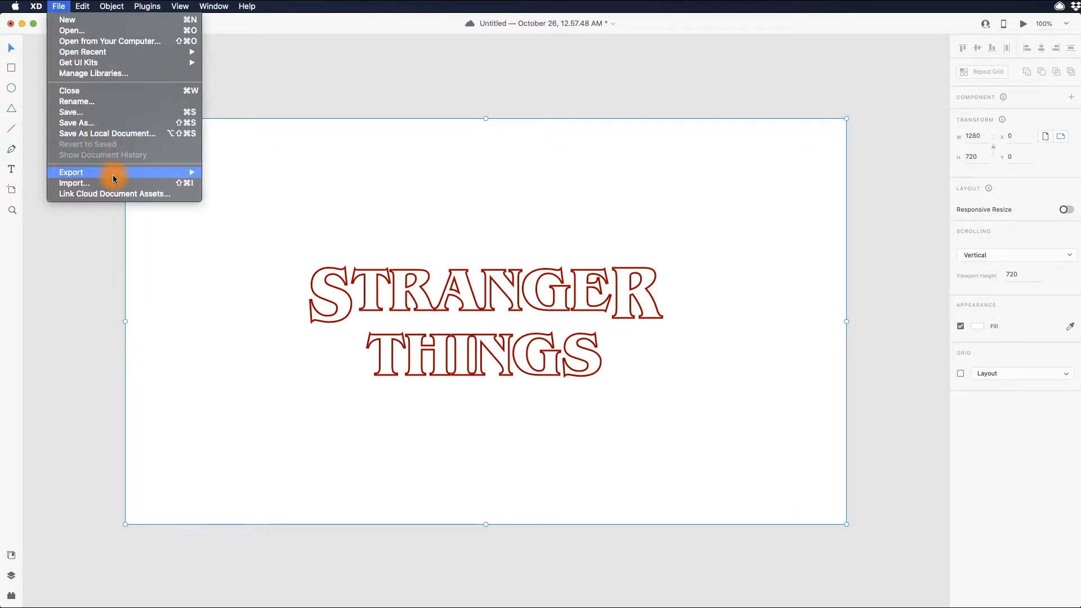
pyautogui.moveTo(113, 173)
pyautogui.click(262, 210)
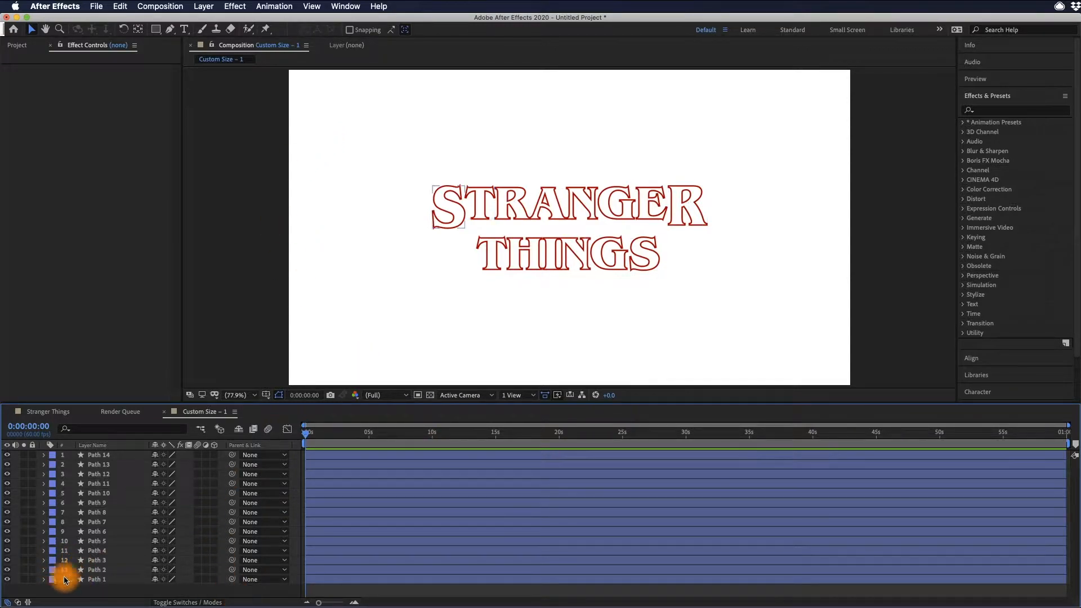
# Step: Check the imported letter layers by toggling the visibility of Path 1 and Path 14, and play back the composition briefly
pyautogui.click(7, 579)
pyautogui.click(8, 580)
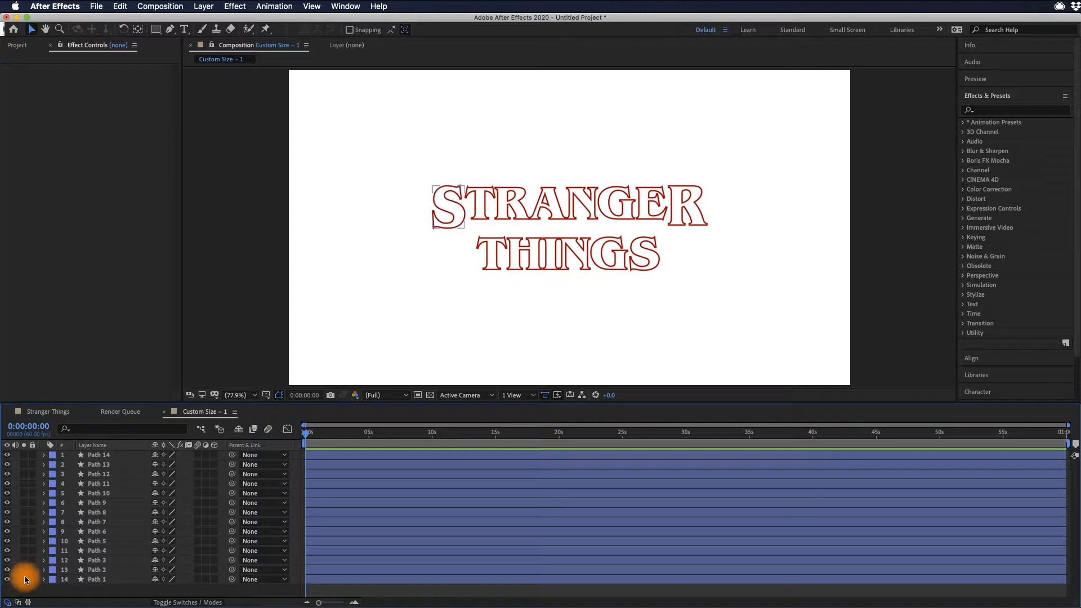
pyautogui.click(8, 454)
pyautogui.click(7, 455)
pyautogui.click(264, 314)
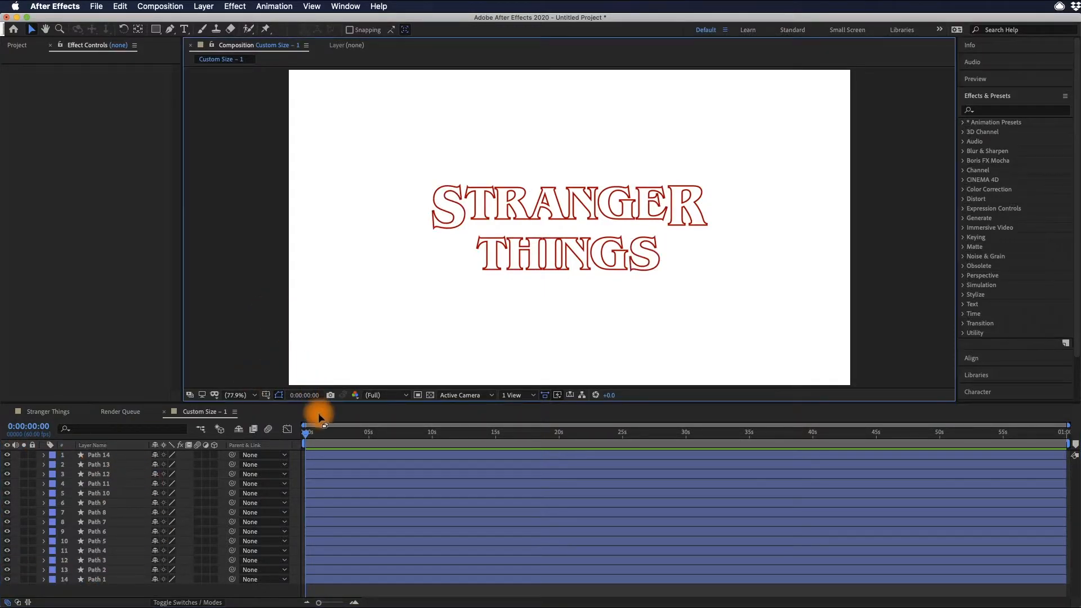
pyautogui.click(336, 435)
pyautogui.press('space')
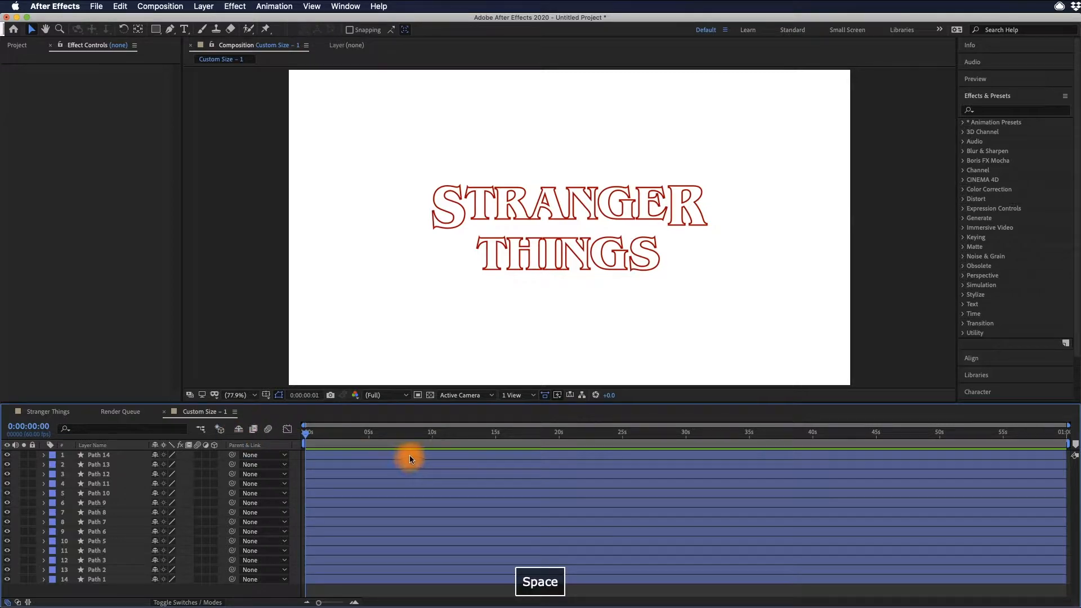
pyautogui.press('space')
pyautogui.moveTo(350, 440); pyautogui.dragTo(255, 440)
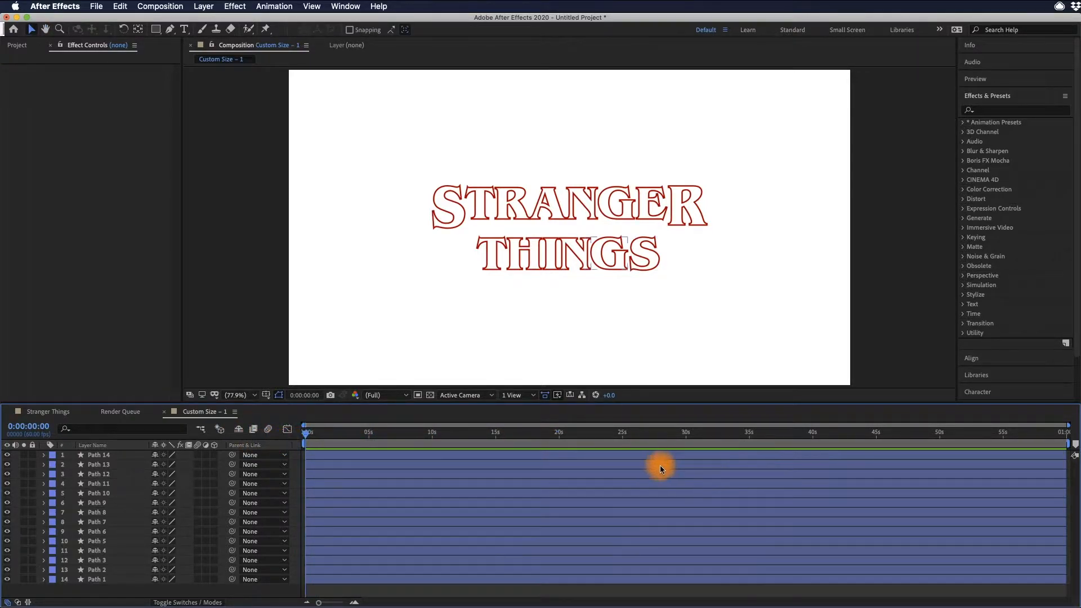
# Step: Try changing the composition duration to 10 frames in Composition Settings
pyautogui.press('super+k')
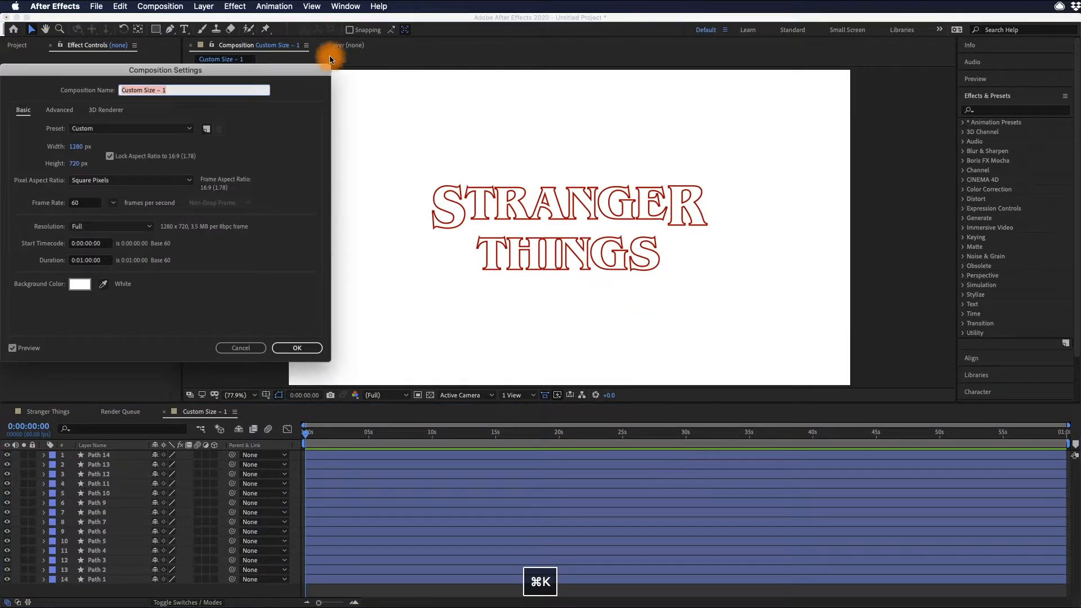
pyautogui.moveTo(263, 70); pyautogui.dragTo(675, 175)
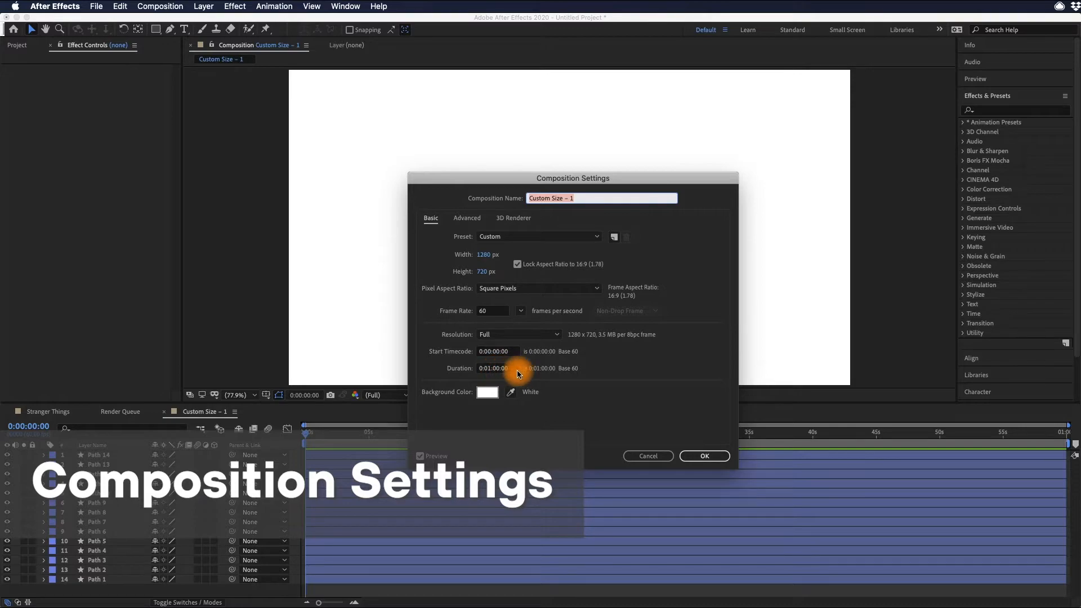
pyautogui.click(494, 368)
pyautogui.write('10')
pyautogui.press('Return')
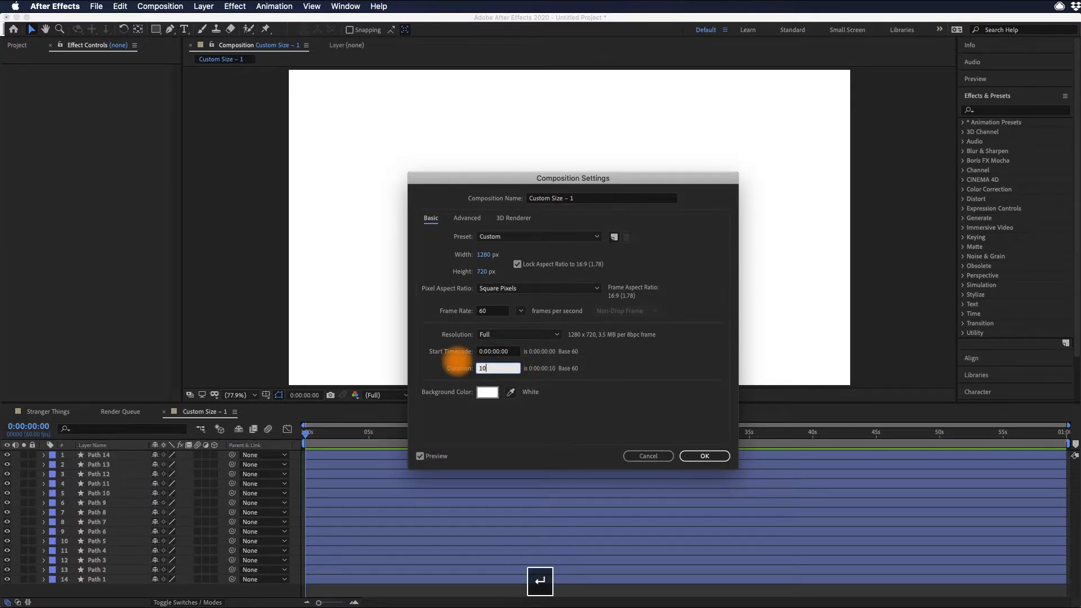
pyautogui.click(409, 459)
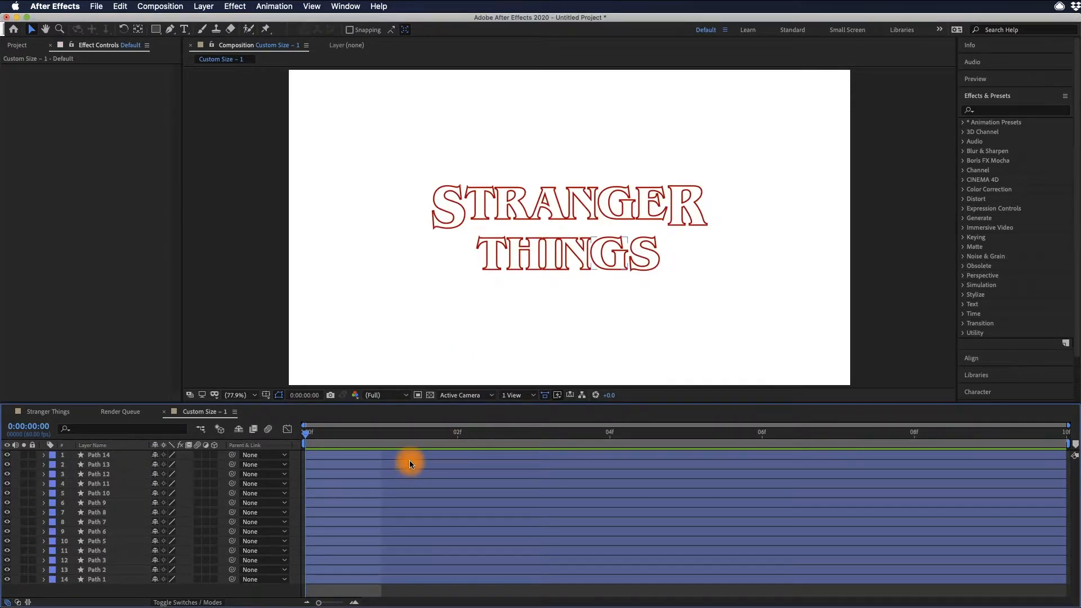
# Step: Undo the composition duration change
pyautogui.press('super+z')
pyautogui.press('super+z')
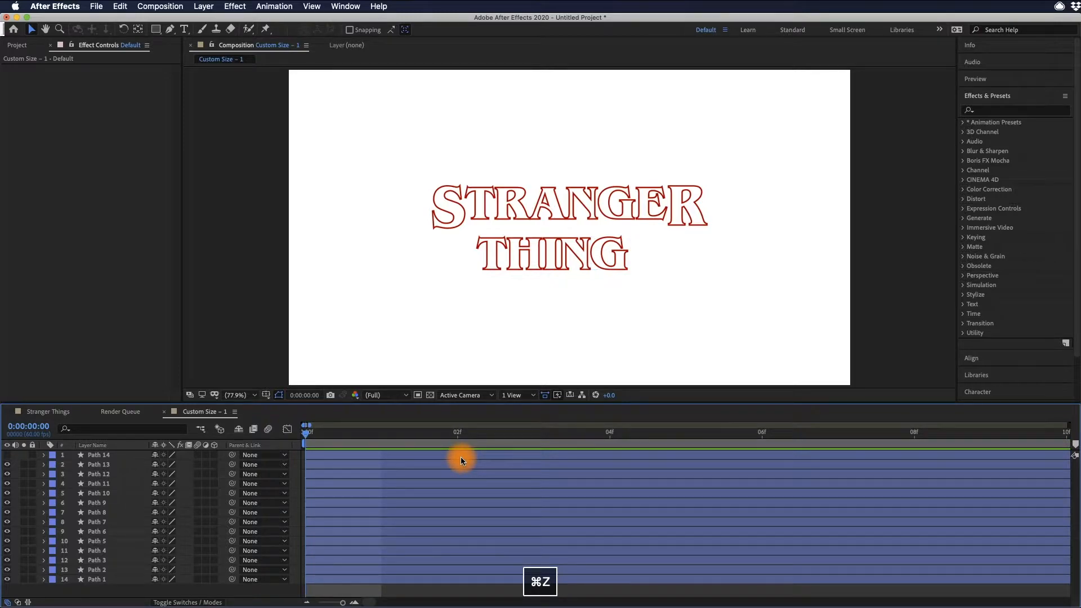
pyautogui.press('super+z')
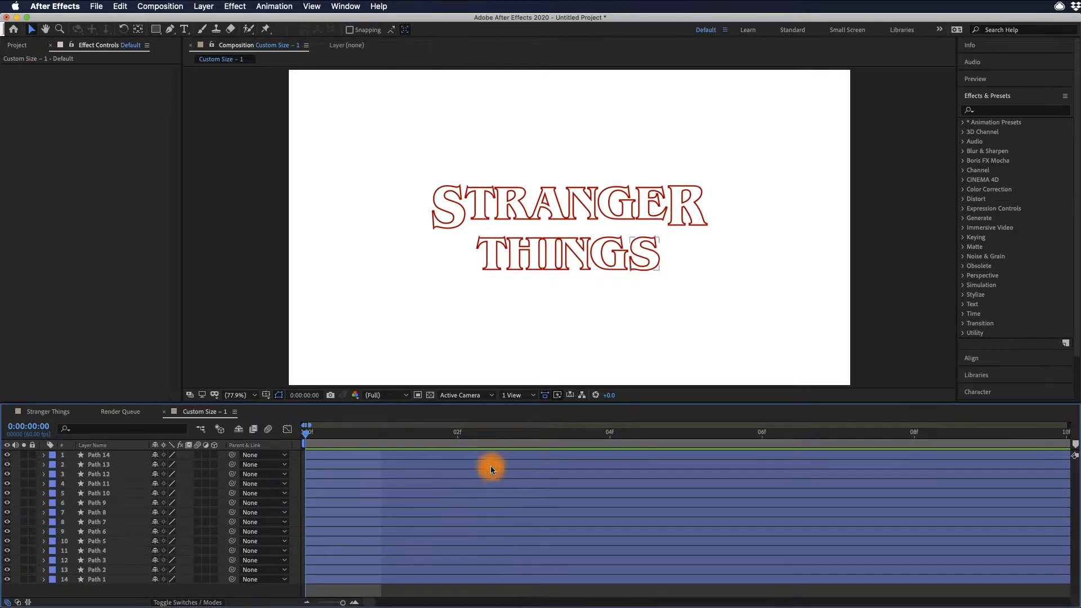
pyautogui.click(491, 482)
pyautogui.click(501, 441)
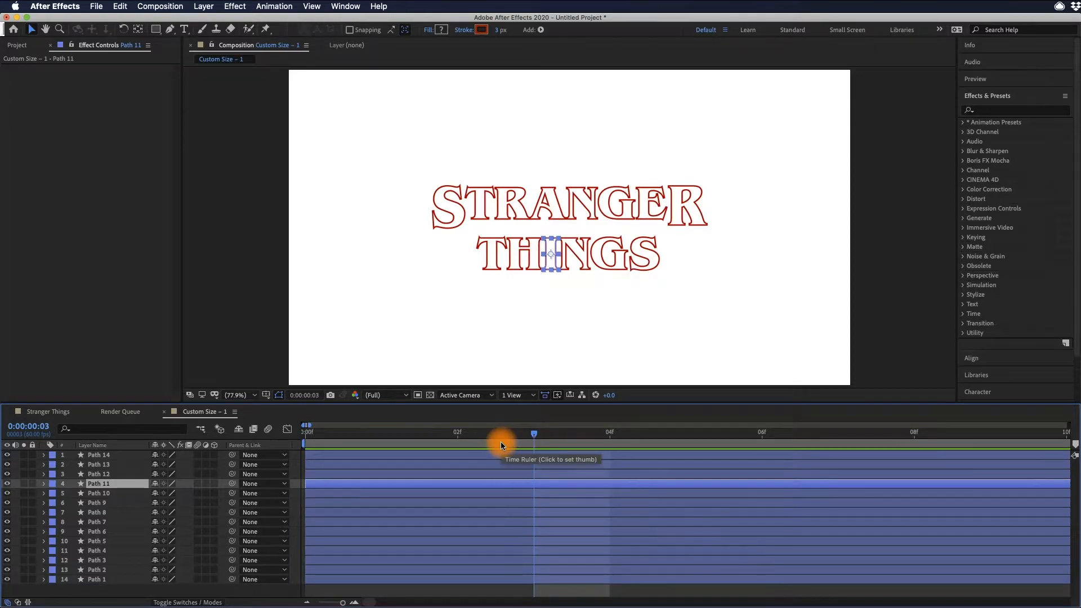
pyautogui.press('super+k')
pyautogui.click(491, 368)
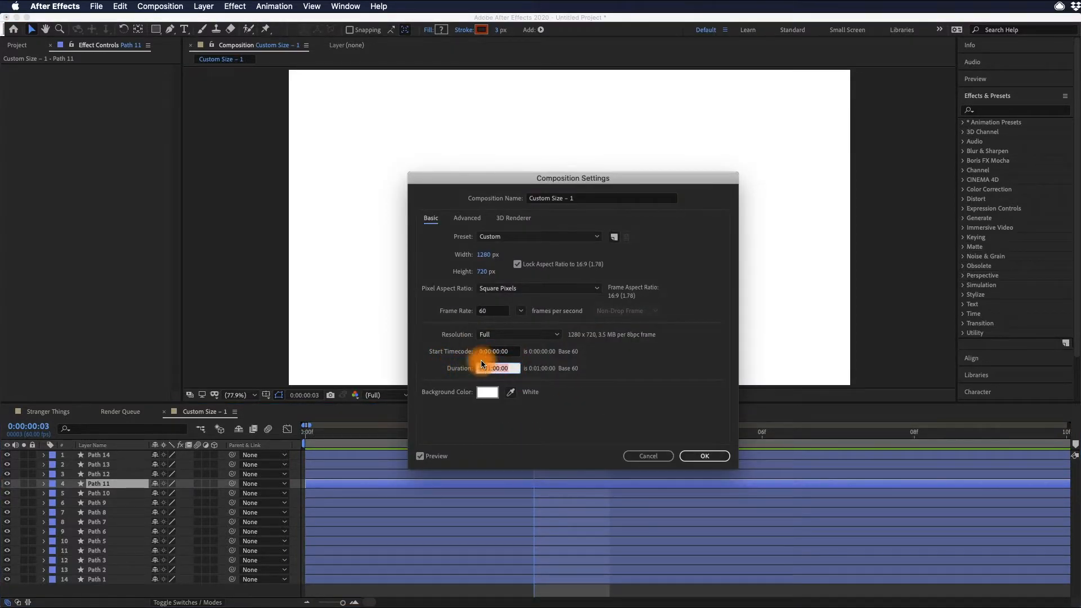
pyautogui.click(653, 459)
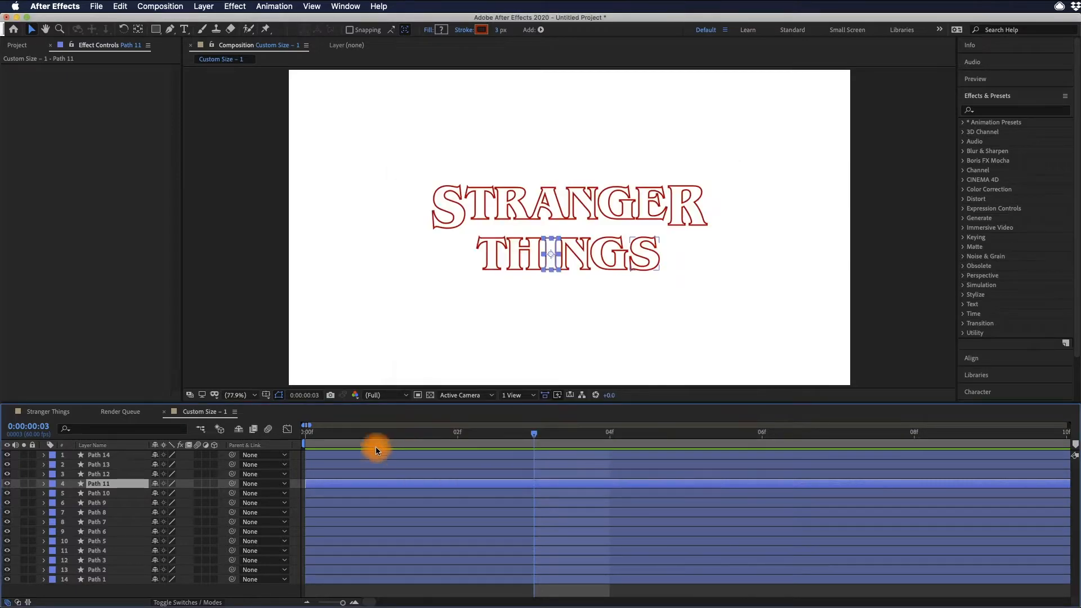
# Step: Set the composition duration to 0:00:10:00 in Composition Settings
pyautogui.moveTo(308, 426); pyautogui.dragTo(1070, 436)
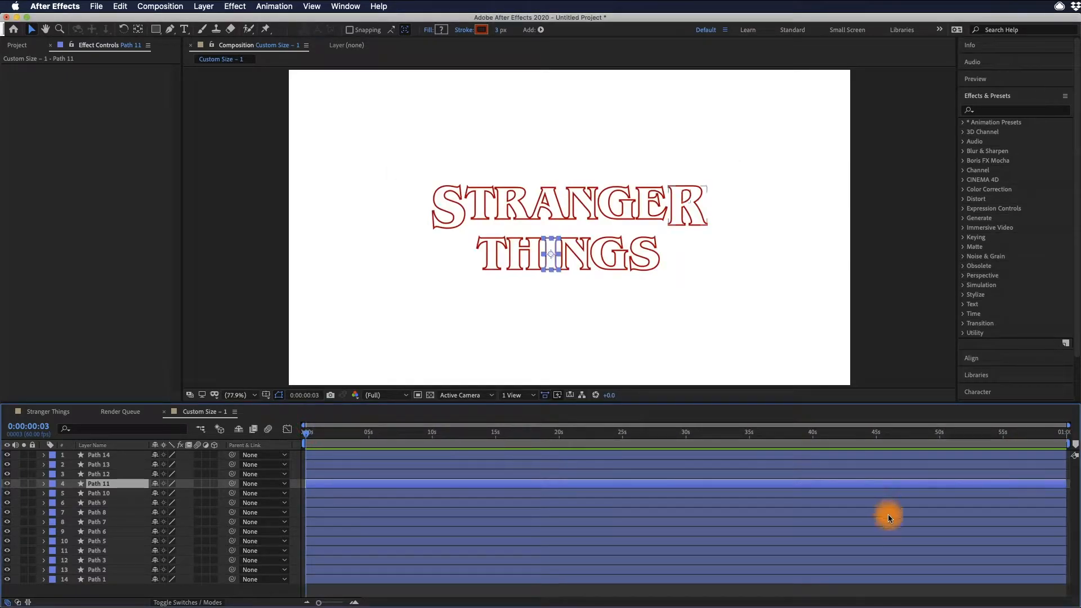
pyautogui.moveTo(474, 437); pyautogui.dragTo(440, 443)
pyautogui.press('super+k')
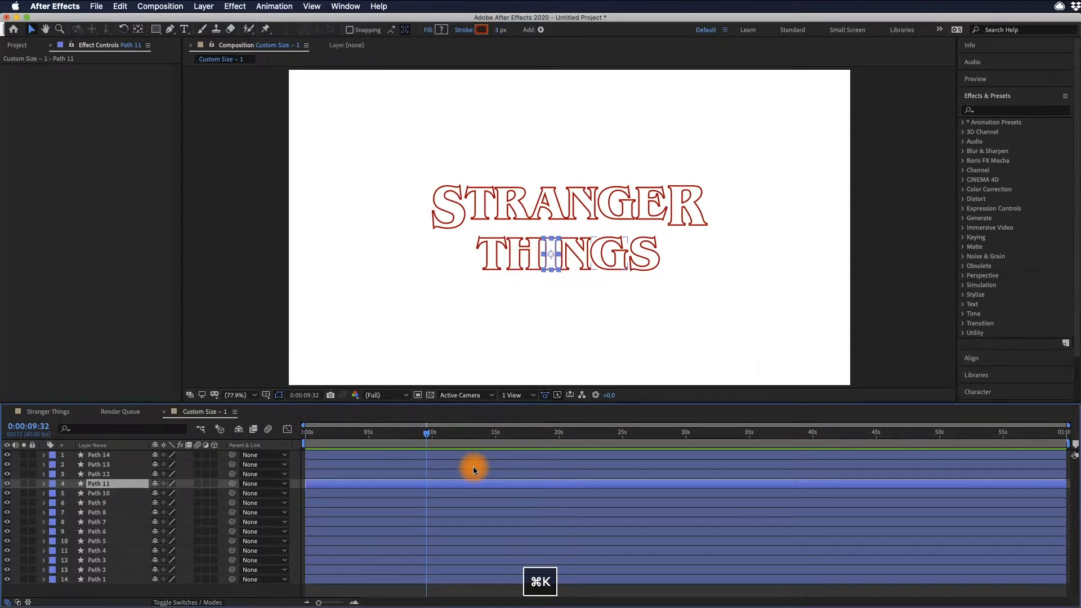
pyautogui.click(500, 370)
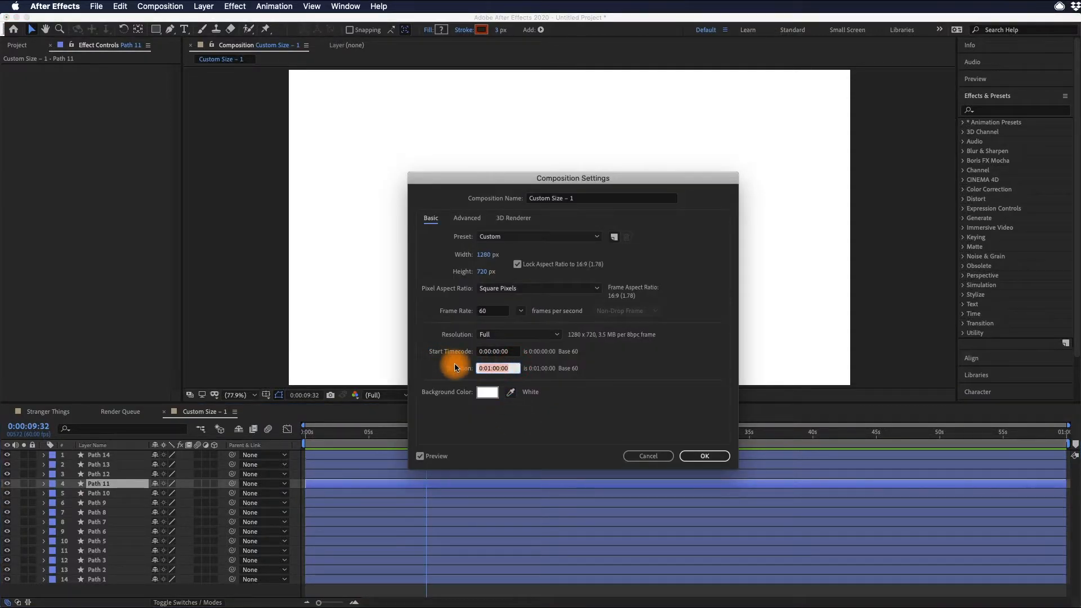
pyautogui.write('1000')
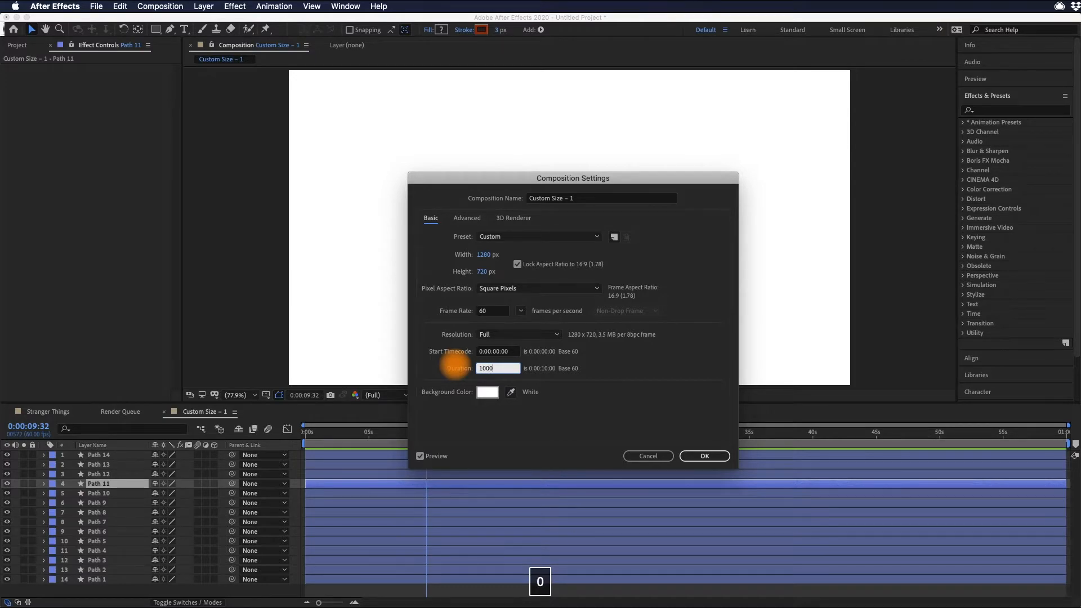
pyautogui.press('Return')
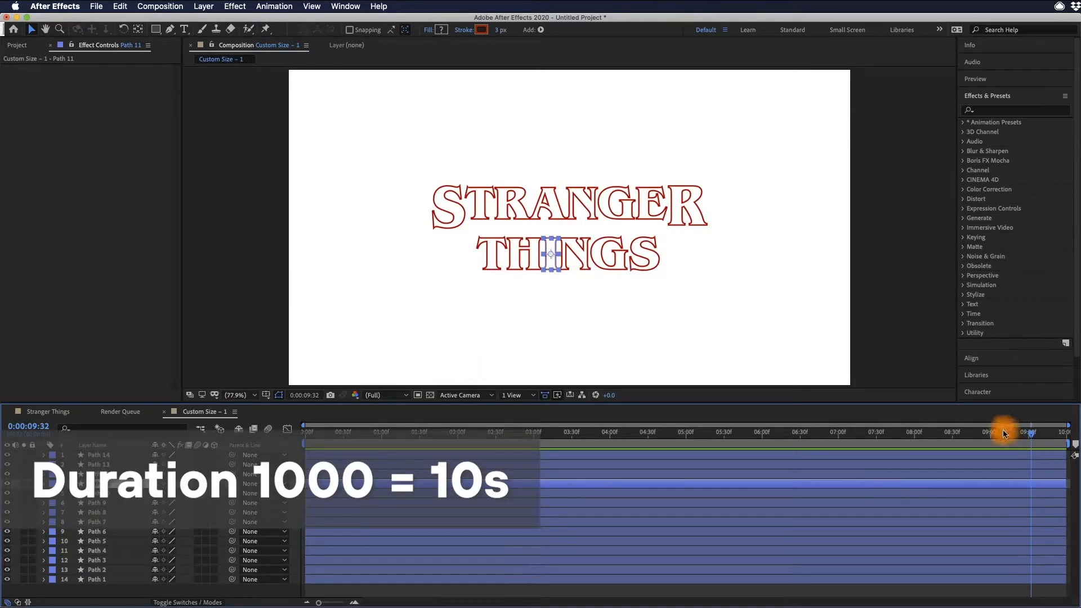
# Step: Play the composition from its start and scrub along the timeline to about five seconds
pyautogui.moveTo(1004, 433); pyautogui.dragTo(218, 459)
pyautogui.press('space')
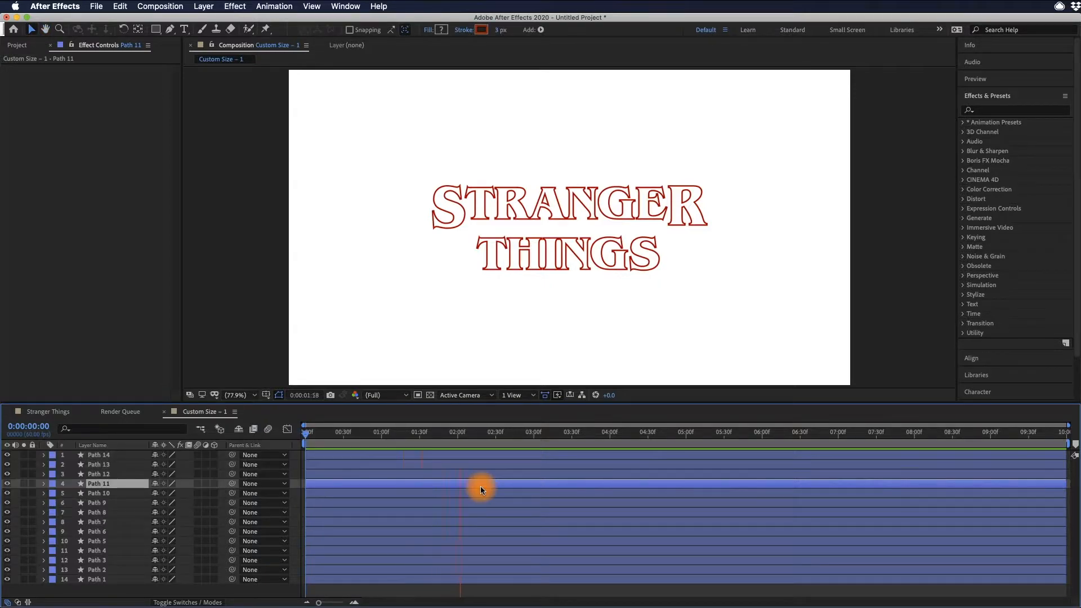
pyautogui.press('space')
pyautogui.moveTo(636, 442); pyautogui.dragTo(694, 440)
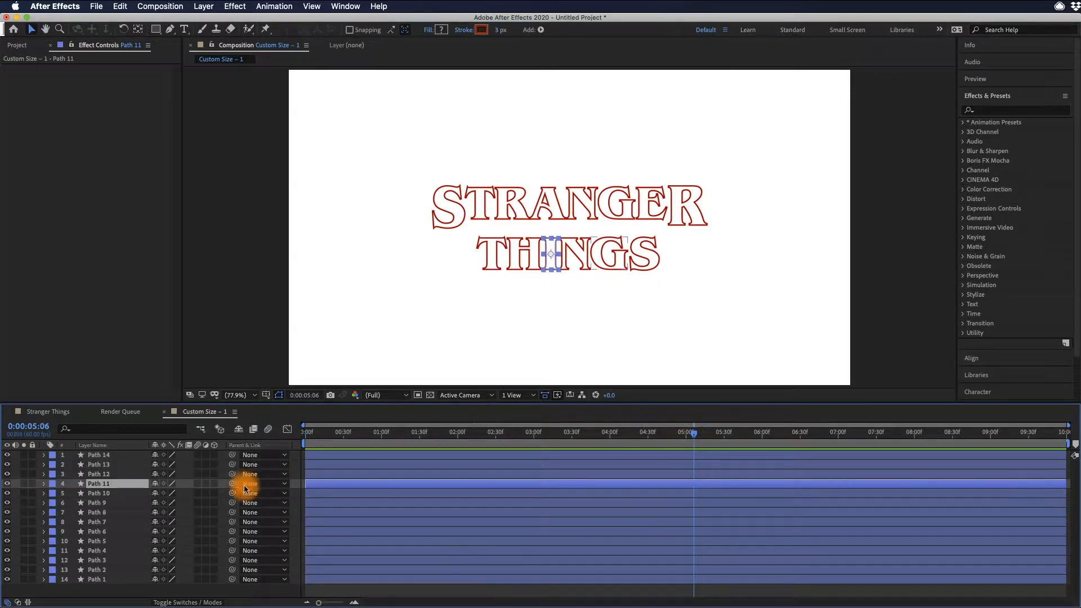
# Step: Add a Position keyframe at 0:00:06:00 to all the letter layers, Path 1 through Path 14
pyautogui.click(118, 581)
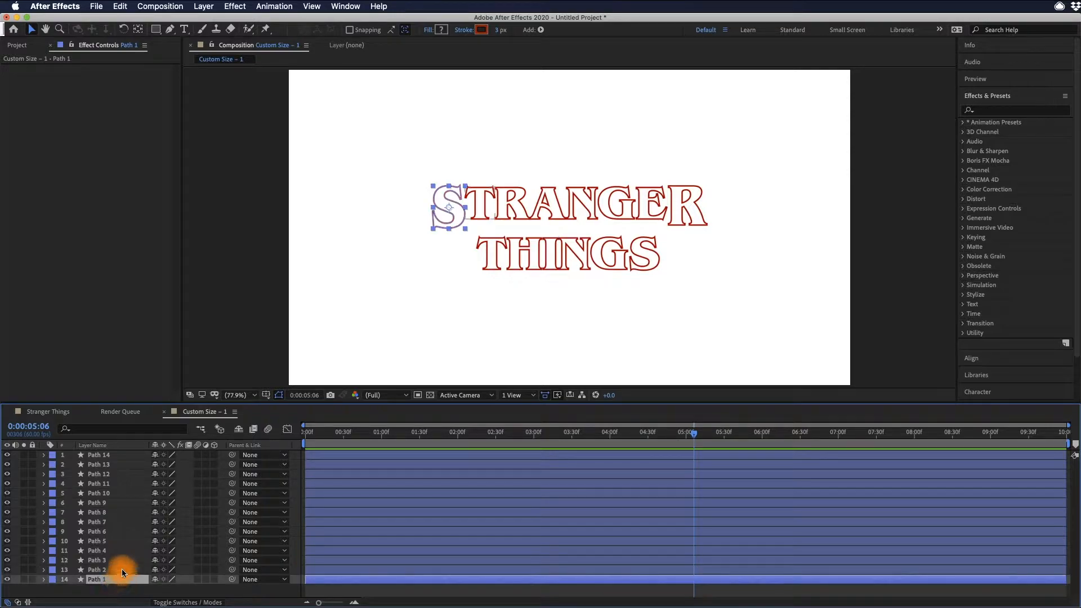
pyautogui.keyDown('shift'); pyautogui.click(117, 458); pyautogui.keyUp('shift')
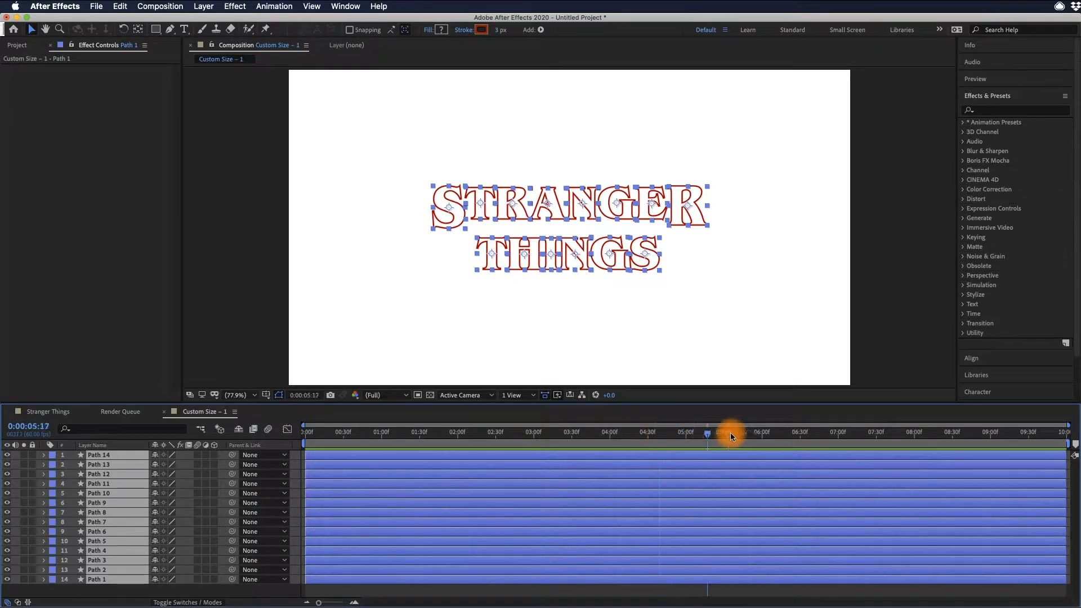
pyautogui.click(765, 435)
pyautogui.click(43, 455)
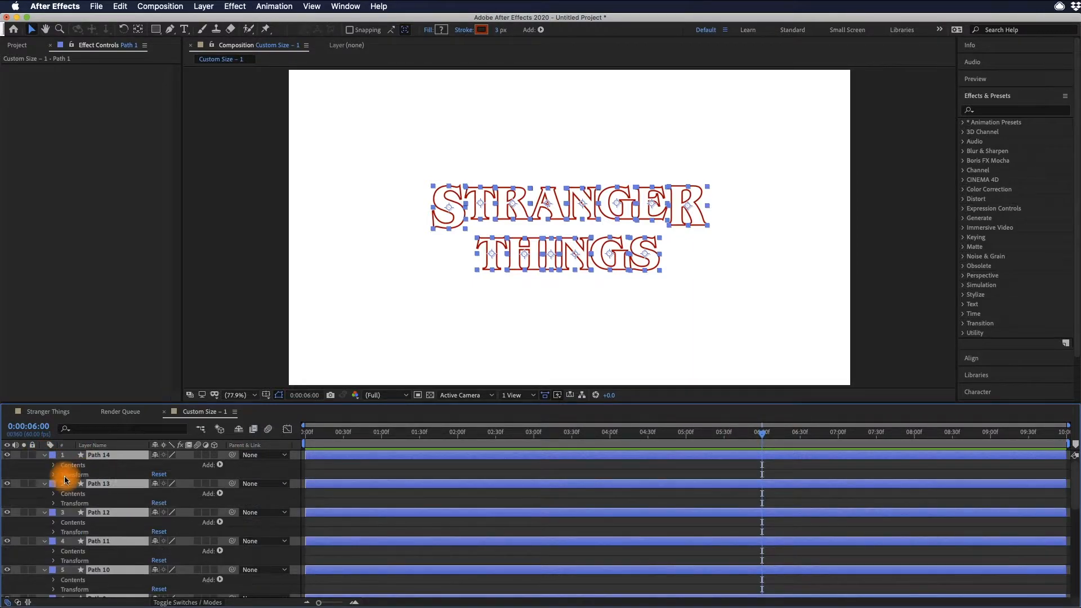
pyautogui.click(55, 474)
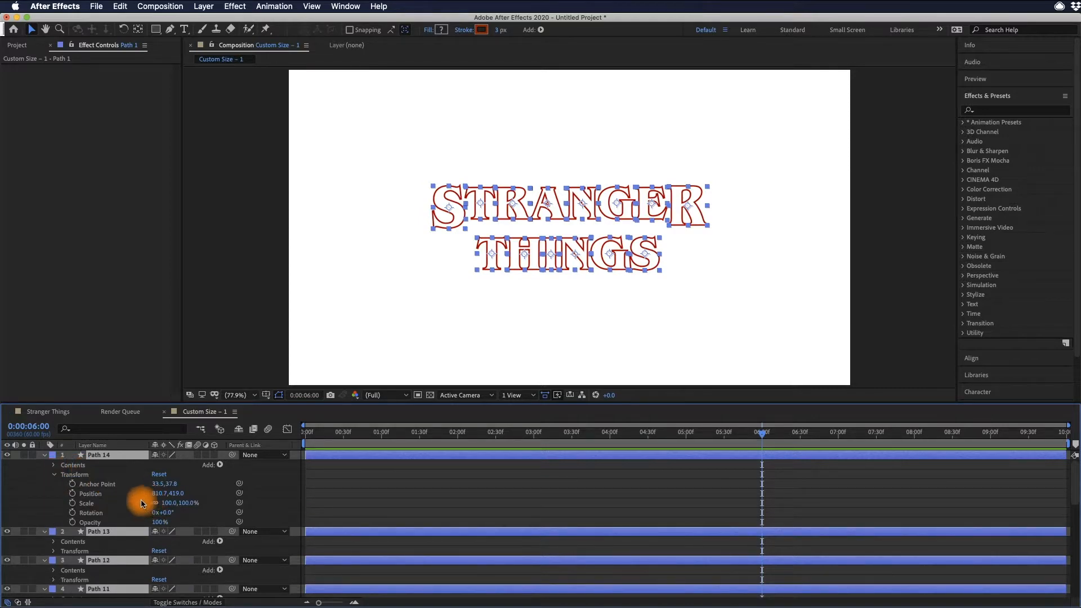
pyautogui.click(73, 494)
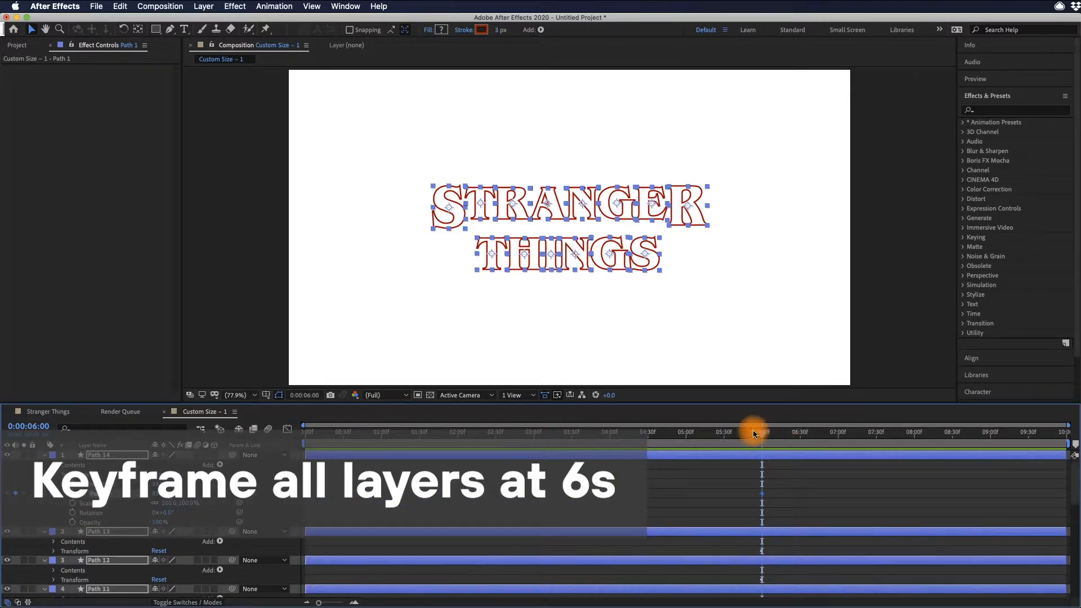
# Step: At 0:00:02:24, move the S of STRANGER straight up beyond the top edge of the composition frame
pyautogui.moveTo(673, 438); pyautogui.dragTo(488, 442)
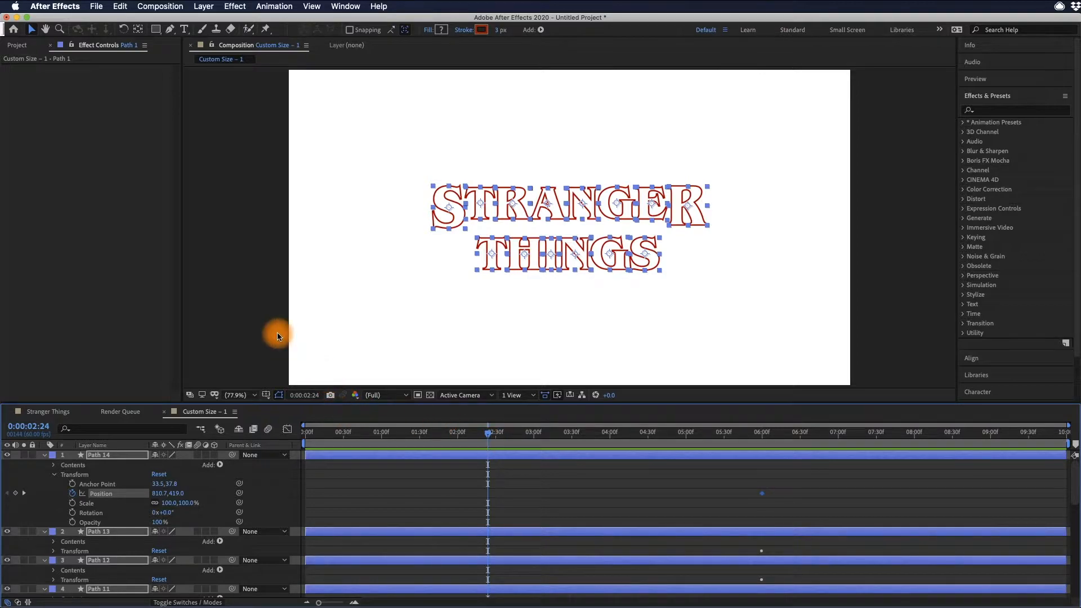
pyautogui.press('super+shift+5')
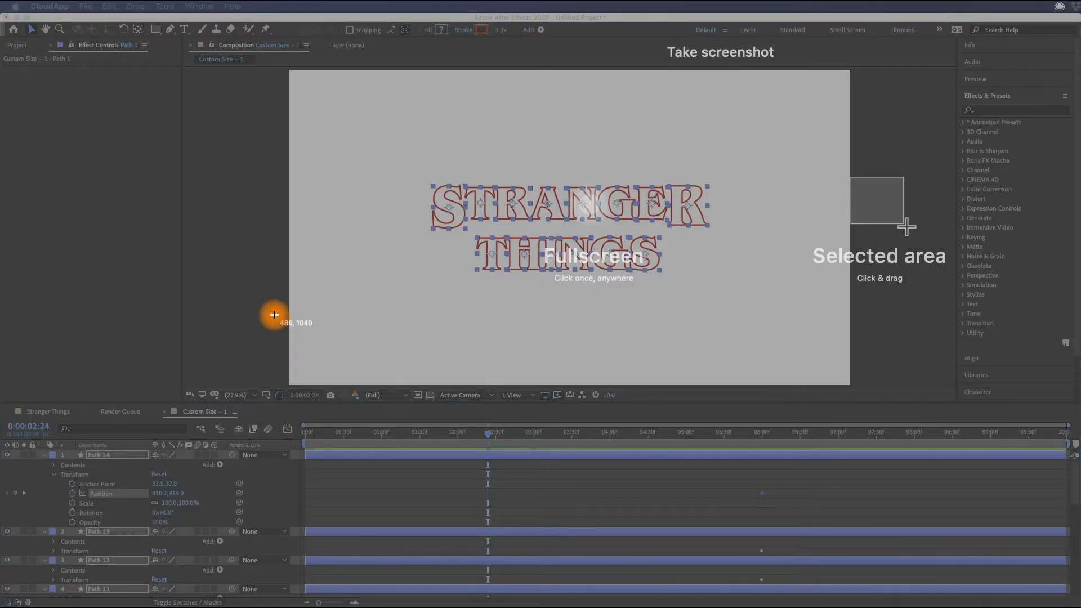
pyautogui.press('Escape')
pyautogui.click(274, 314)
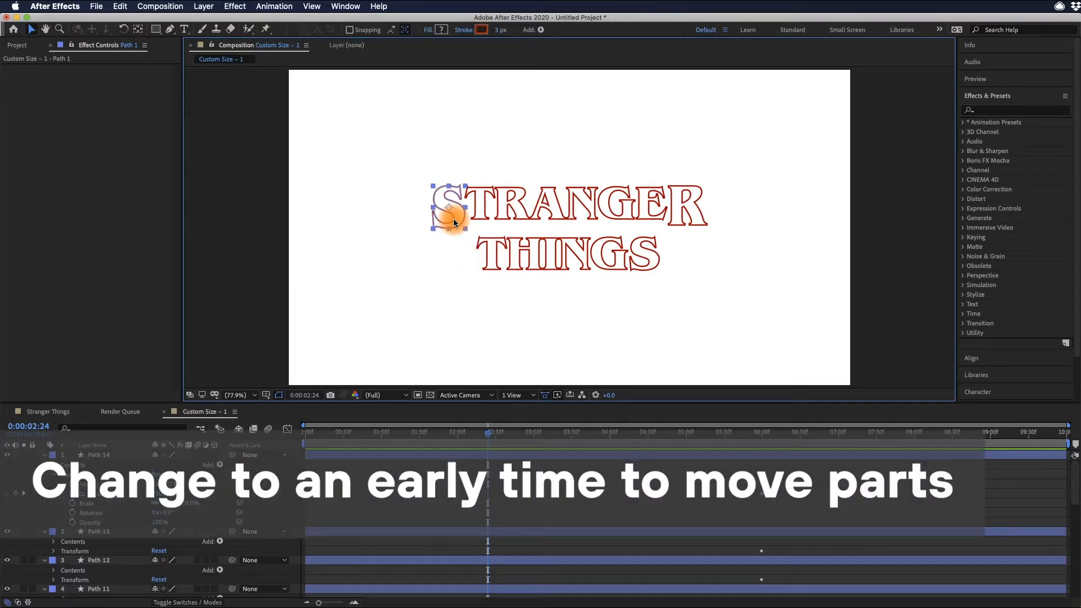
pyautogui.press('super+minus')
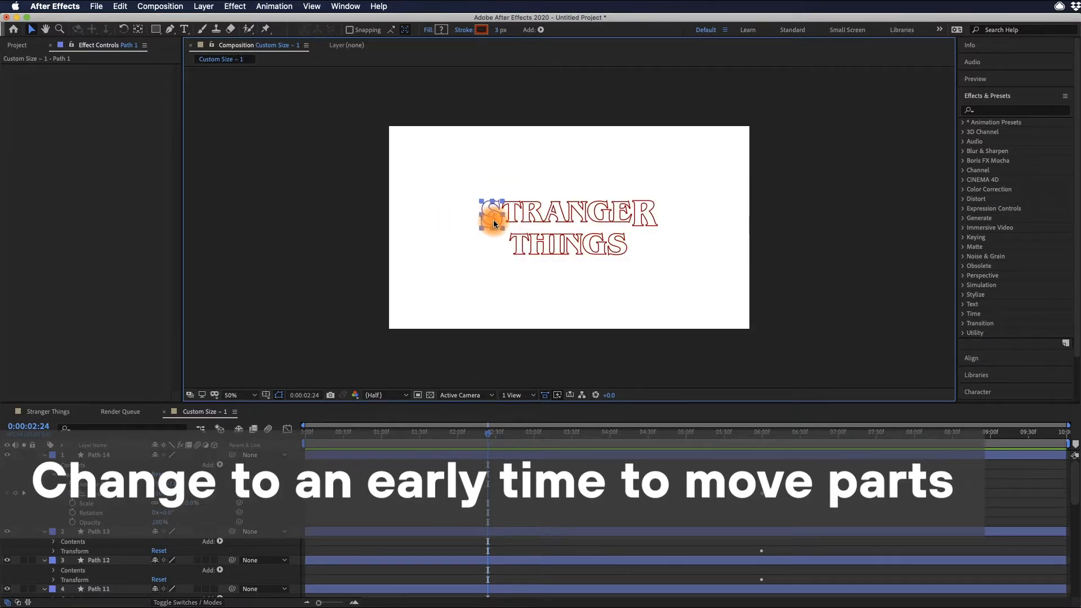
pyautogui.moveTo(493, 220); pyautogui.dragTo(498, 117)
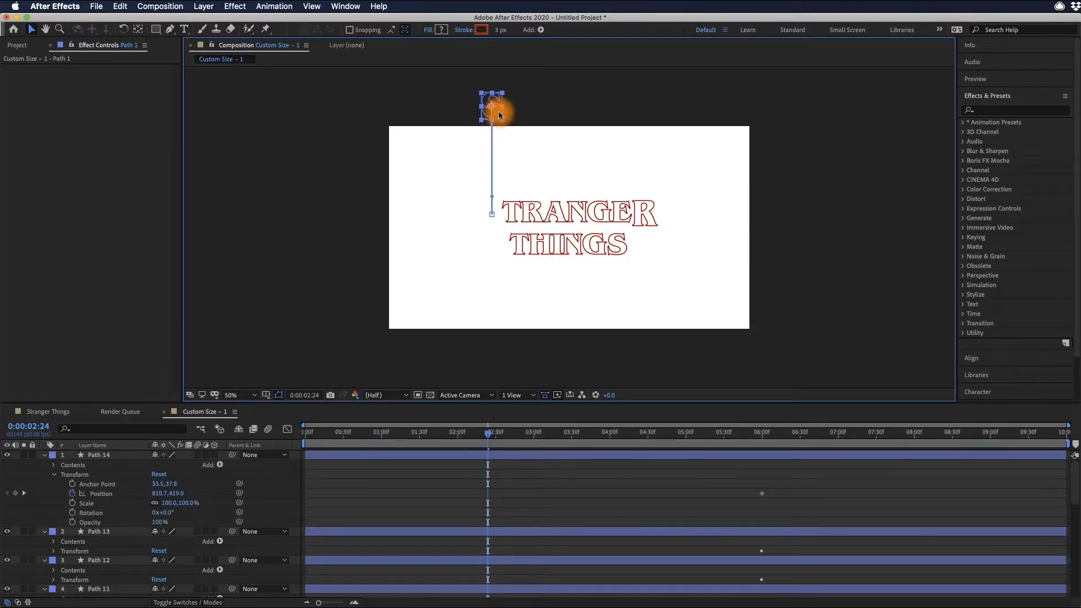
# Step: Move the T of STRANGER out past the frame's left edge and its first R above the frame
pyautogui.click(515, 204)
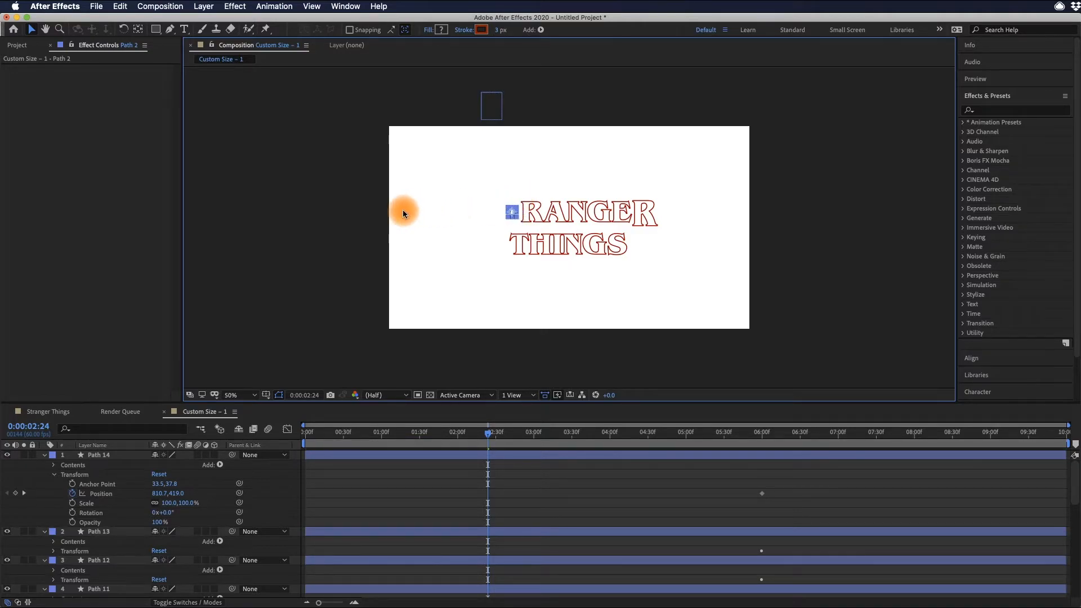
pyautogui.press('super+z')
pyautogui.moveTo(515, 220); pyautogui.dragTo(367, 231)
pyautogui.moveTo(529, 219); pyautogui.dragTo(533, 105)
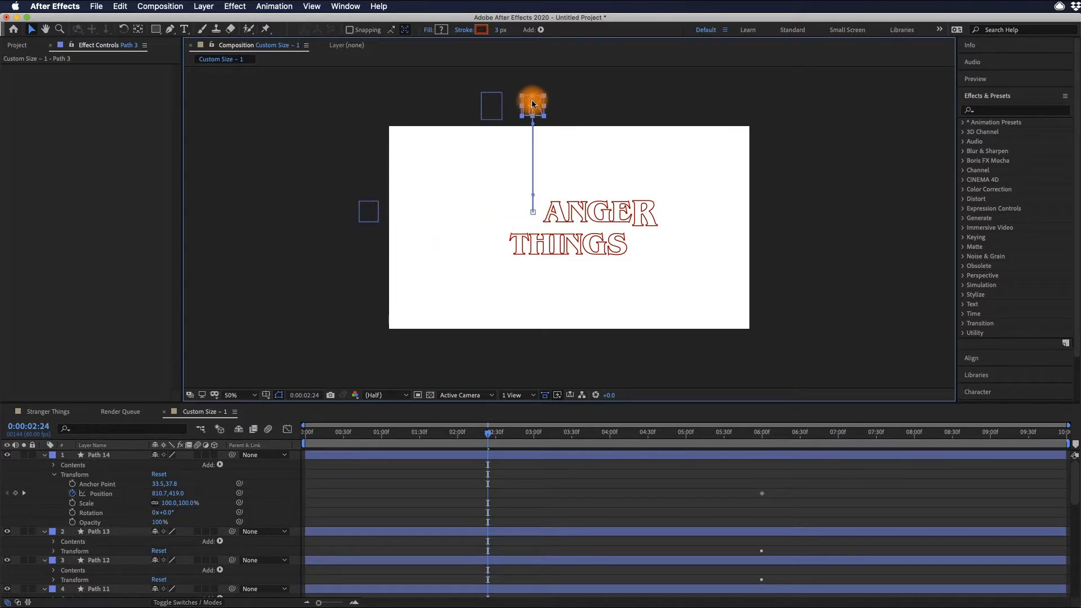
# Step: Undo the accidental enlargement of the A and move the letter straight up above the frame
pyautogui.click(554, 214)
pyautogui.moveTo(541, 202); pyautogui.dragTo(564, 123)
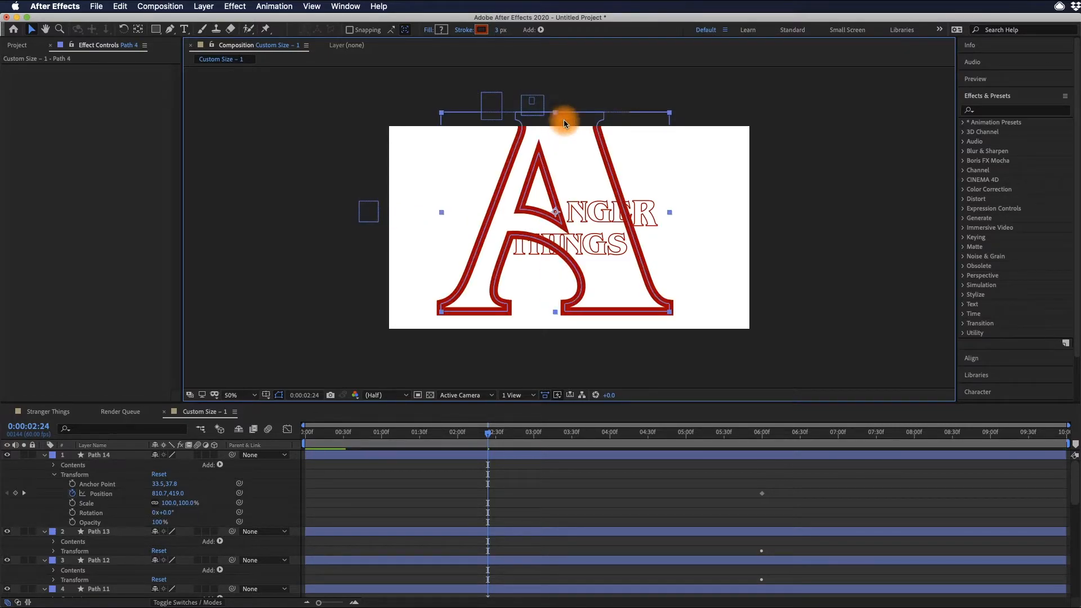
pyautogui.press('super+z')
pyautogui.moveTo(563, 215); pyautogui.dragTo(560, 76)
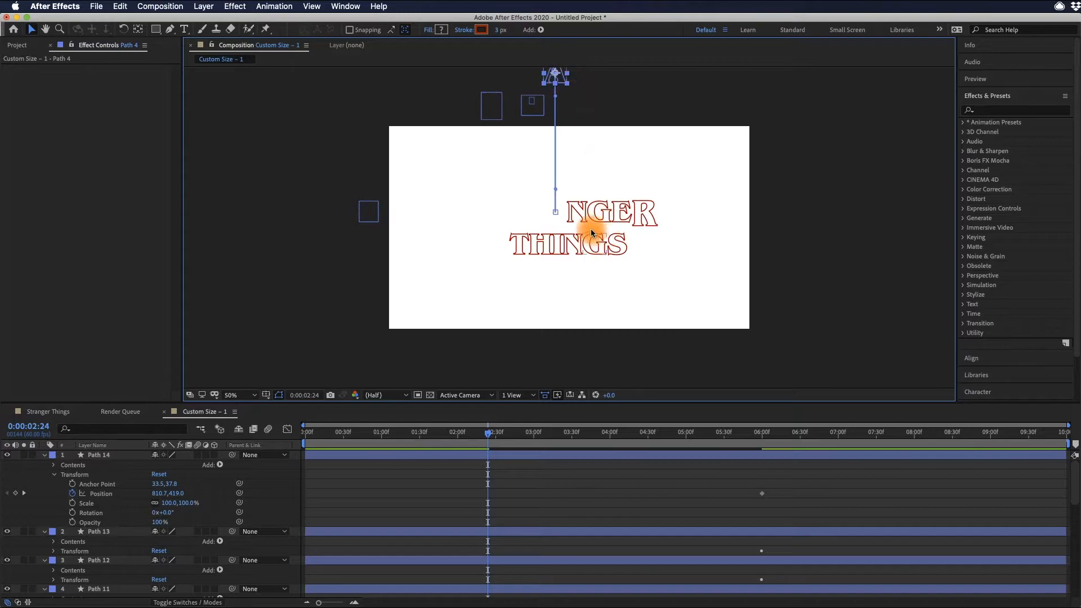
# Step: Move the N and the G of STRANGER straight up above the frame
pyautogui.click(582, 217)
pyautogui.moveTo(582, 217); pyautogui.dragTo(587, 106)
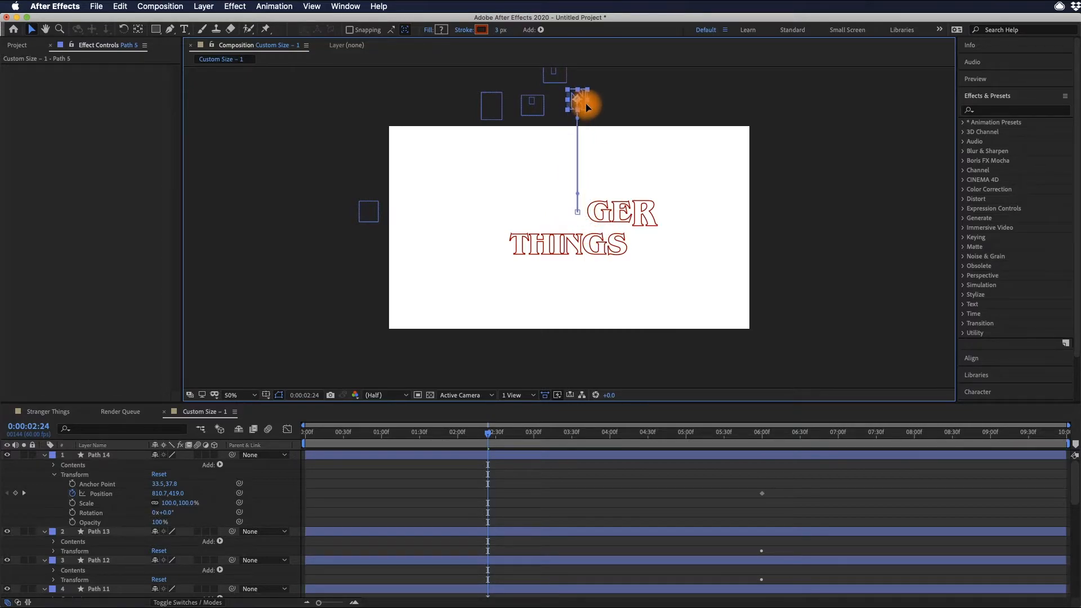
pyautogui.click(613, 213)
pyautogui.moveTo(614, 212); pyautogui.dragTo(610, 115)
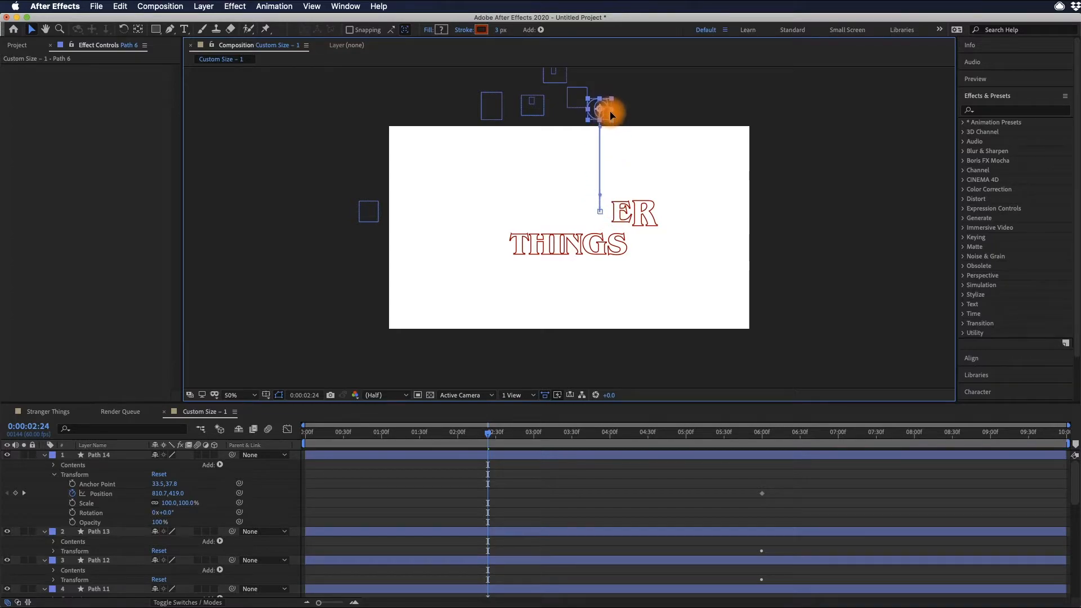
# Step: Move the E and the final R of STRANGER horizontally out past the frame's right edge
pyautogui.click(616, 213)
pyautogui.moveTo(615, 226); pyautogui.dragTo(757, 226)
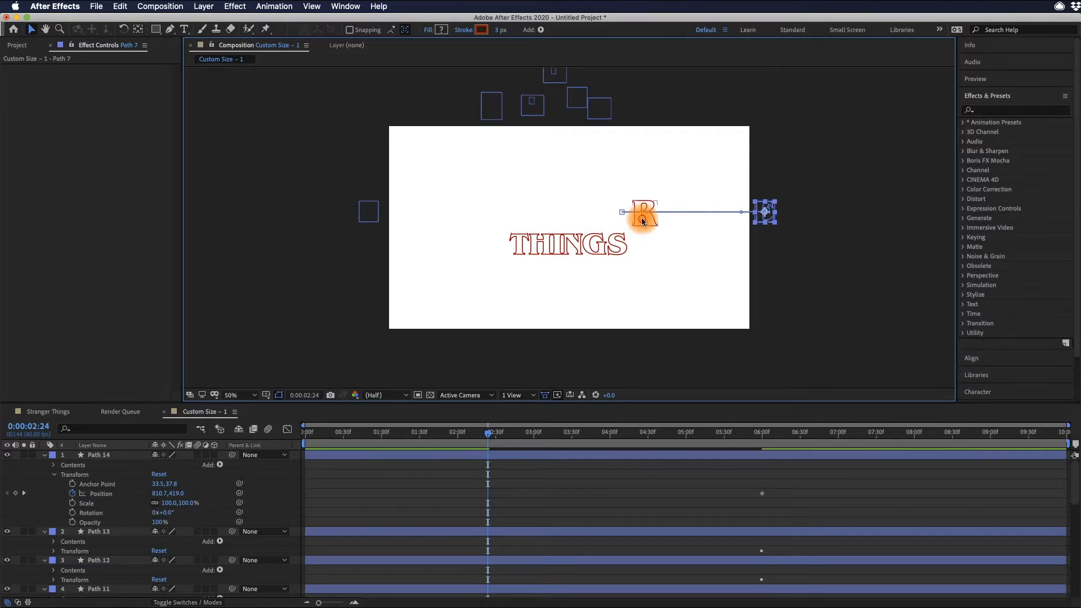
pyautogui.moveTo(642, 220); pyautogui.dragTo(787, 239)
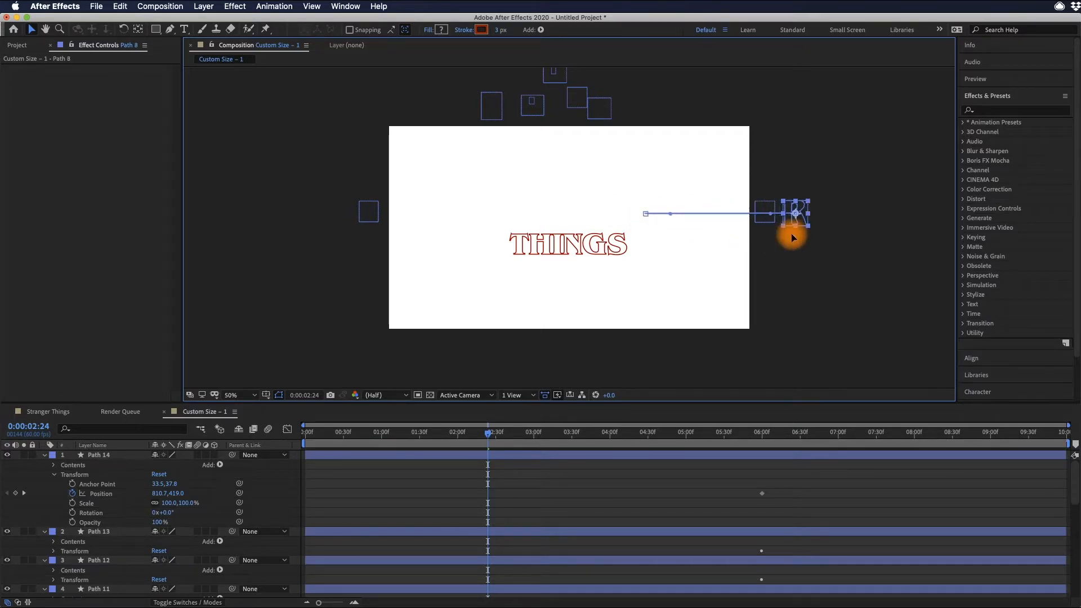
# Step: Move the S and the G of THINGS straight down below the frame, undoing the accidental enlargement of the G
pyautogui.moveTo(620, 244); pyautogui.dragTo(617, 346)
pyautogui.click(594, 258)
pyautogui.moveTo(596, 245); pyautogui.dragTo(591, 312)
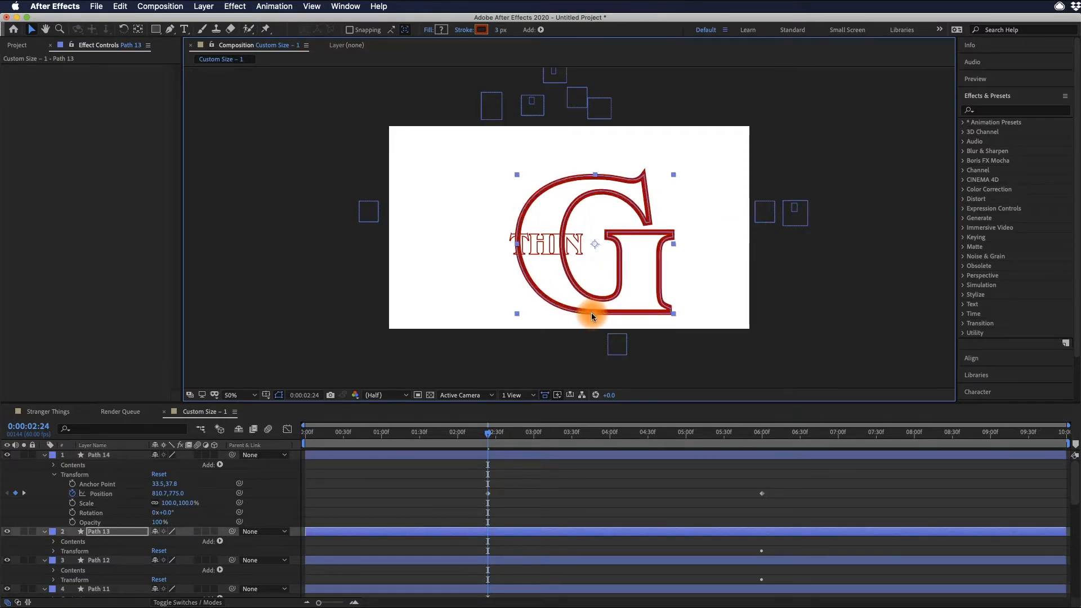
pyautogui.press('super+z')
pyautogui.click(603, 255)
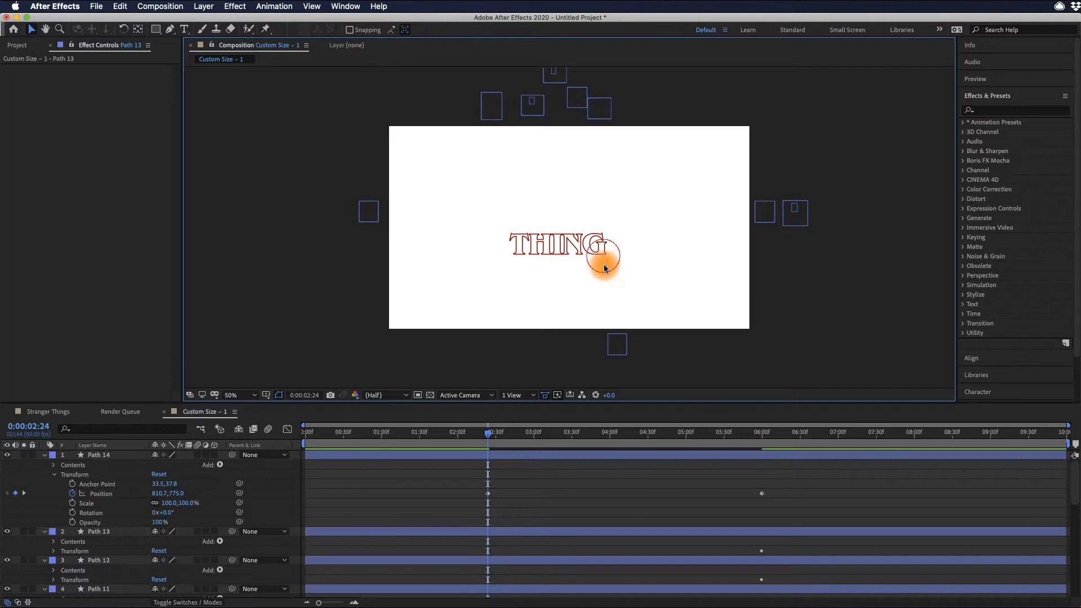
pyautogui.moveTo(599, 255); pyautogui.dragTo(603, 382)
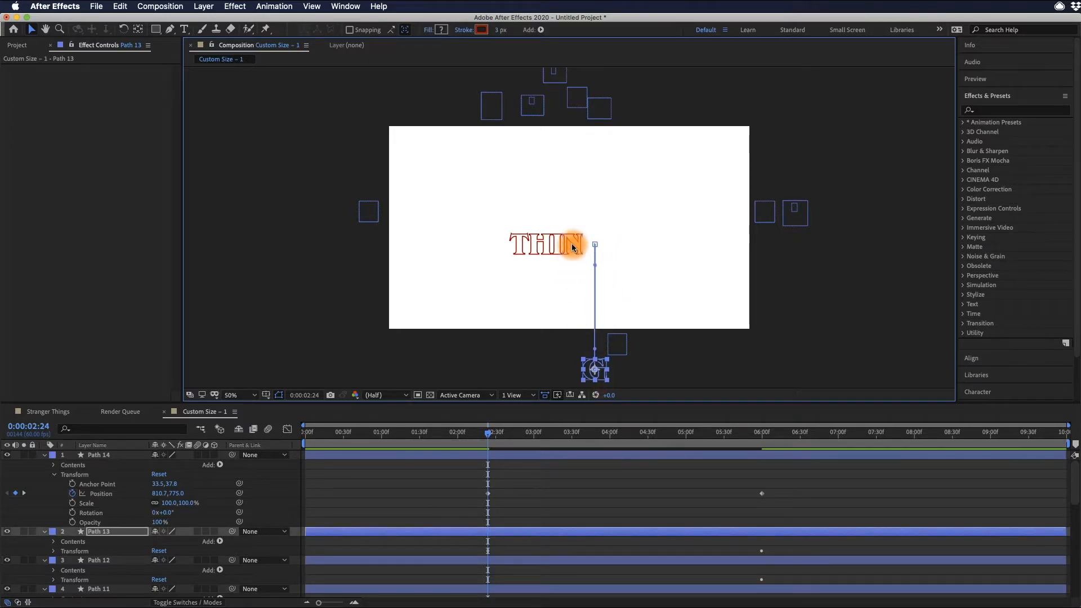
# Step: Move the N and I of THINGS below the frame, the H past its right edge and the T past its left edge
pyautogui.moveTo(570, 248); pyautogui.dragTo(569, 347)
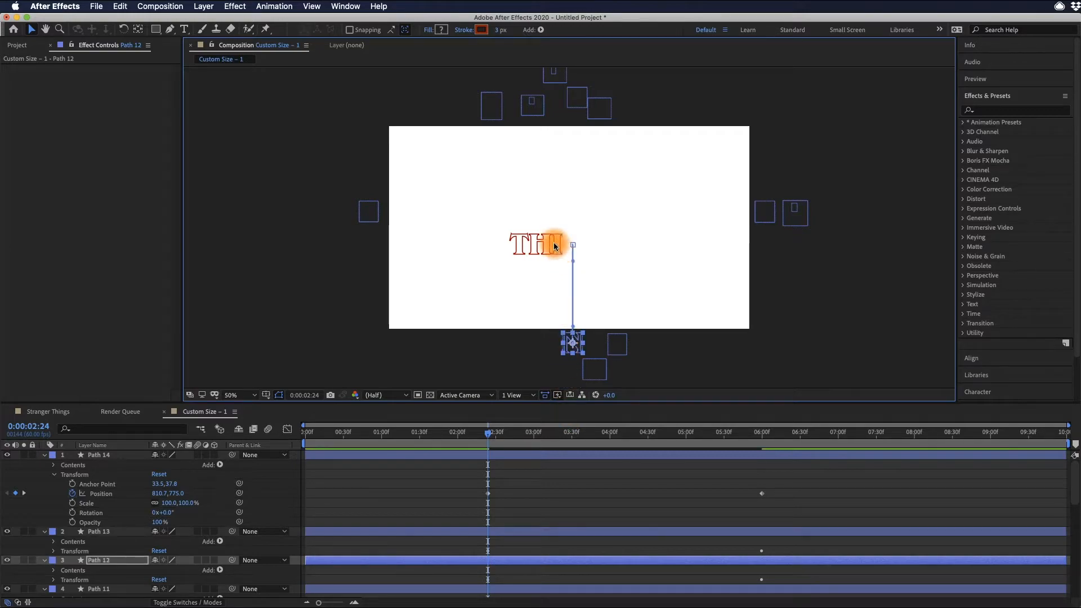
pyautogui.moveTo(556, 243); pyautogui.dragTo(555, 372)
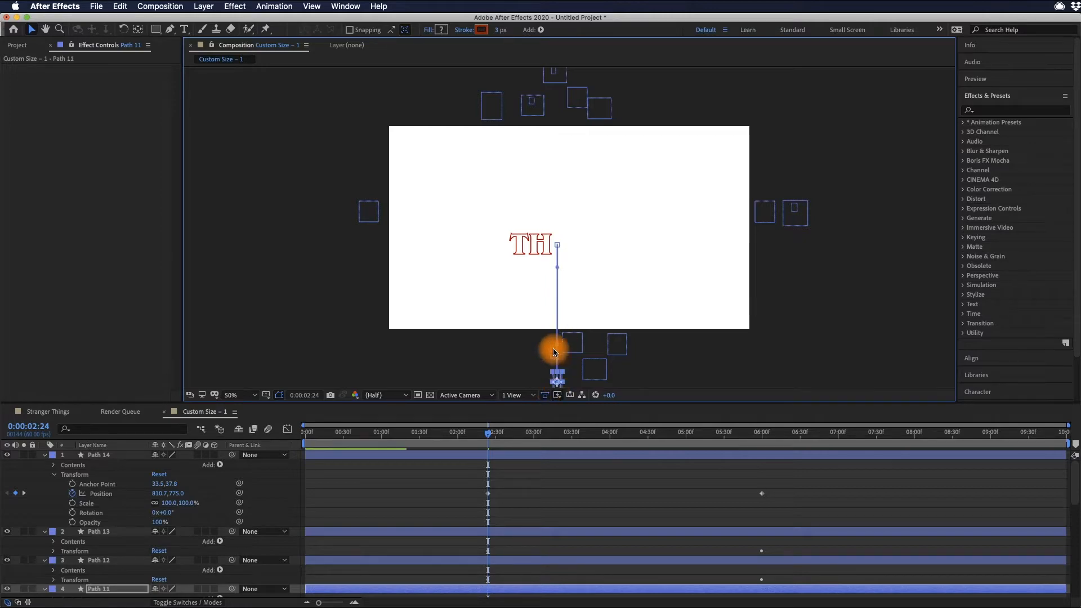
pyautogui.moveTo(545, 244); pyautogui.dragTo(342, 246)
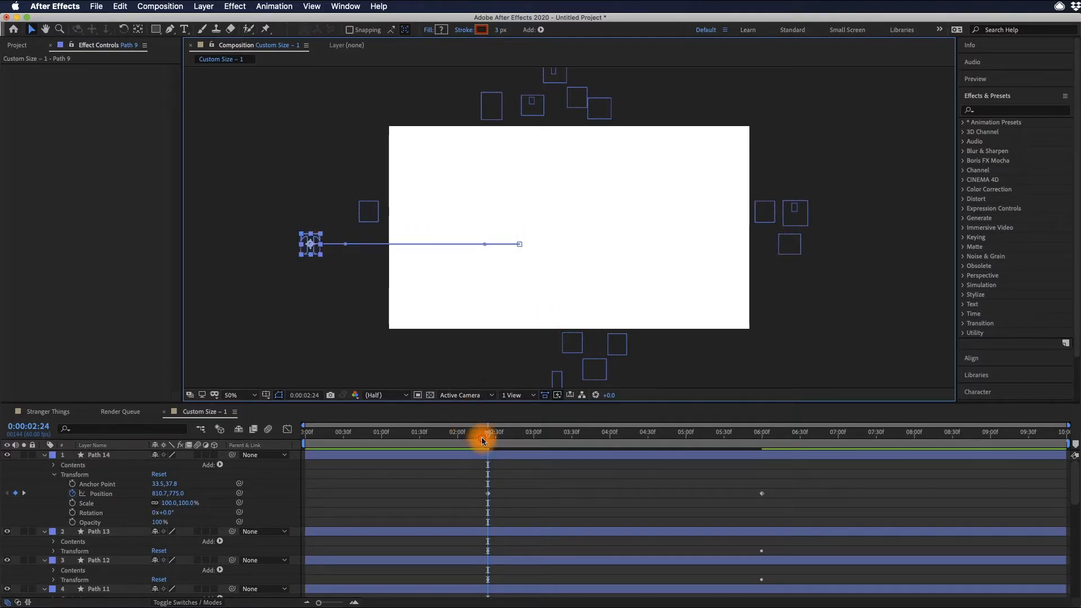
# Step: Preview the letter animation from about 0:00:02:12 and stop playback at about five seconds
pyautogui.moveTo(481, 437); pyautogui.dragTo(473, 437)
pyautogui.press('space')
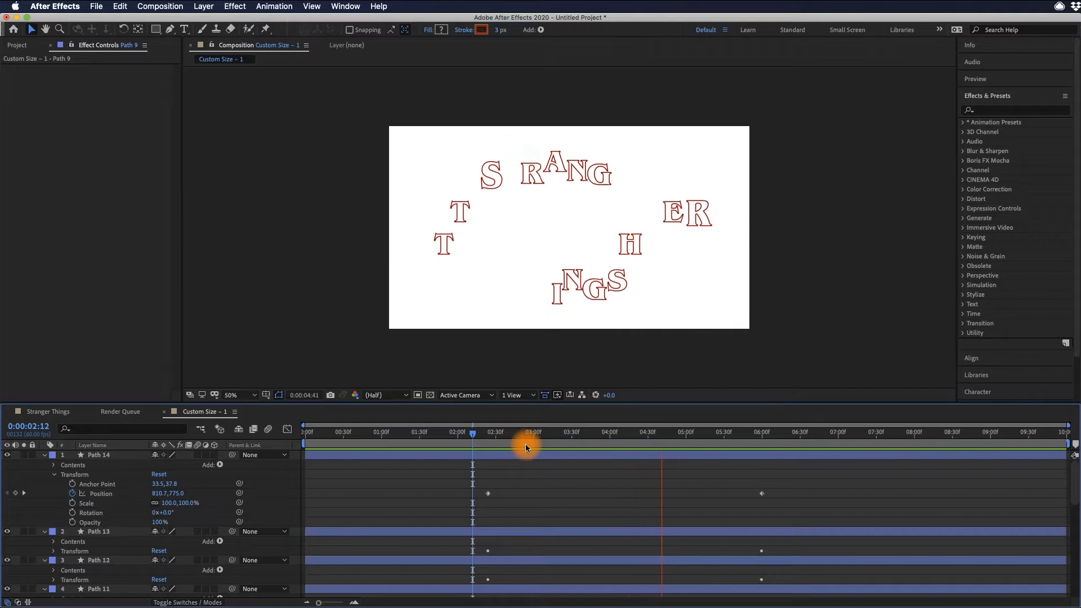
pyautogui.press('space')
# Step: Show only the keyframed Position property of every letter layer in the timeline
pyautogui.click(137, 458)
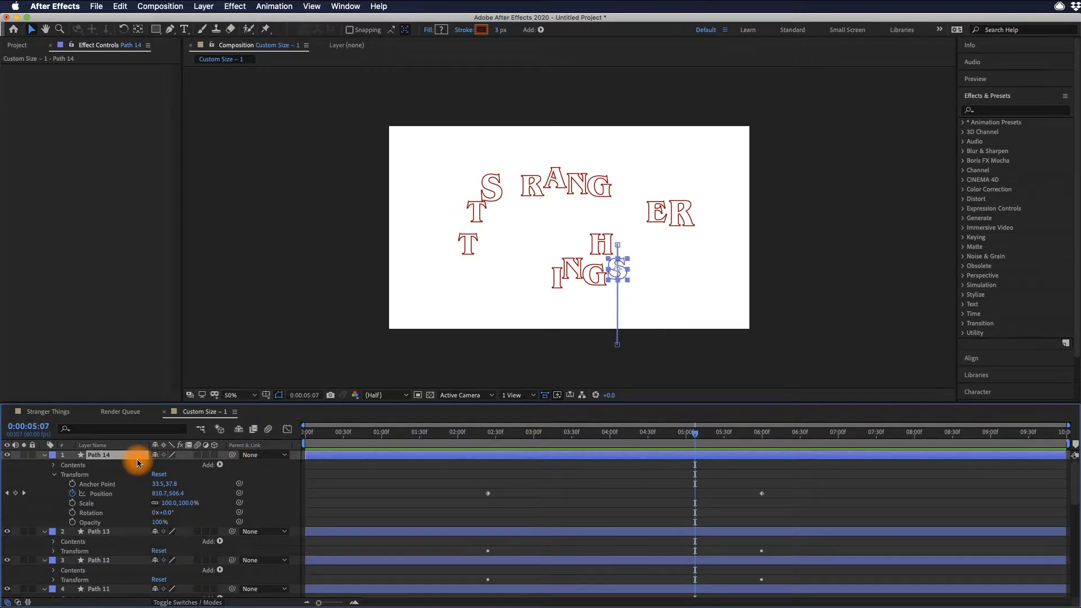
pyautogui.press('super+a')
pyautogui.press('u')
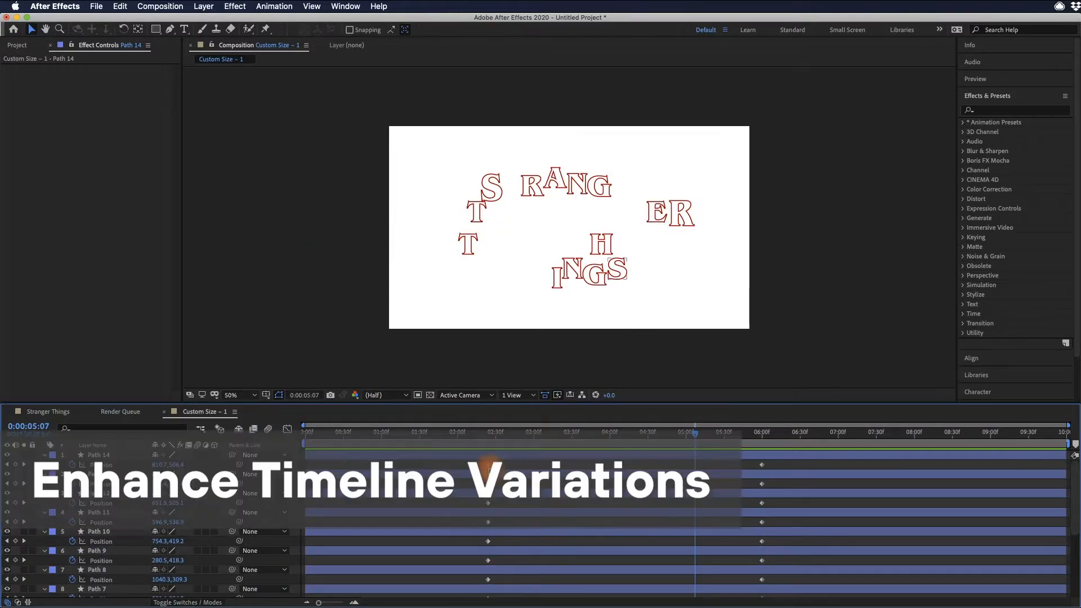
# Step: Stagger the starting Position keyframes: Path 14 at about 1 s, Path 13 at 4 s, Path 12 at 0.5 s and Path 11 at 3.5 s
pyautogui.click(387, 456)
pyautogui.moveTo(488, 484); pyautogui.dragTo(612, 489)
pyautogui.moveTo(487, 506); pyautogui.dragTo(338, 504)
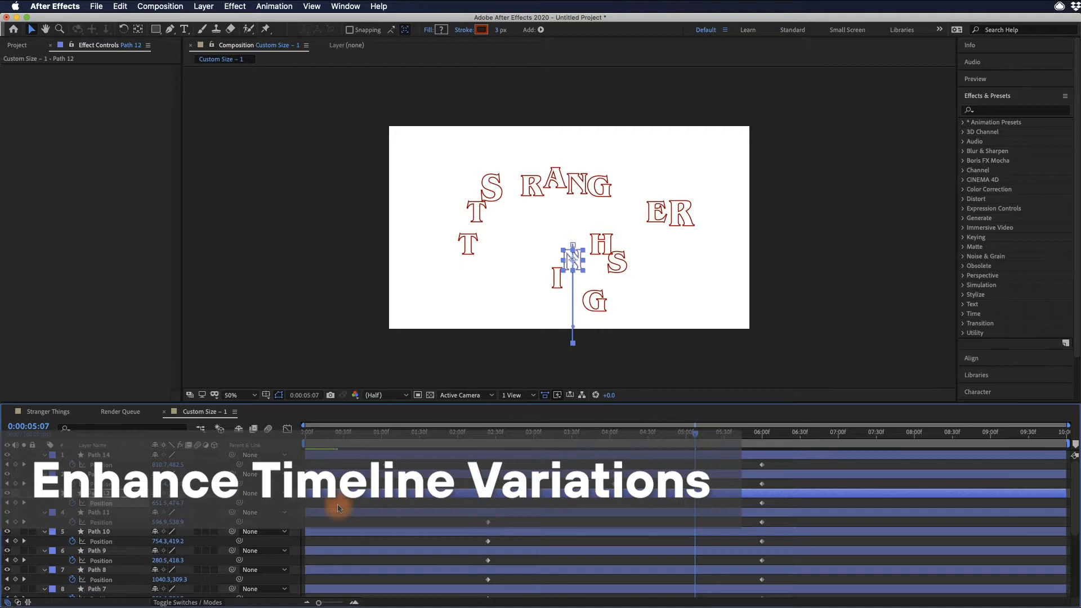
pyautogui.click(488, 522)
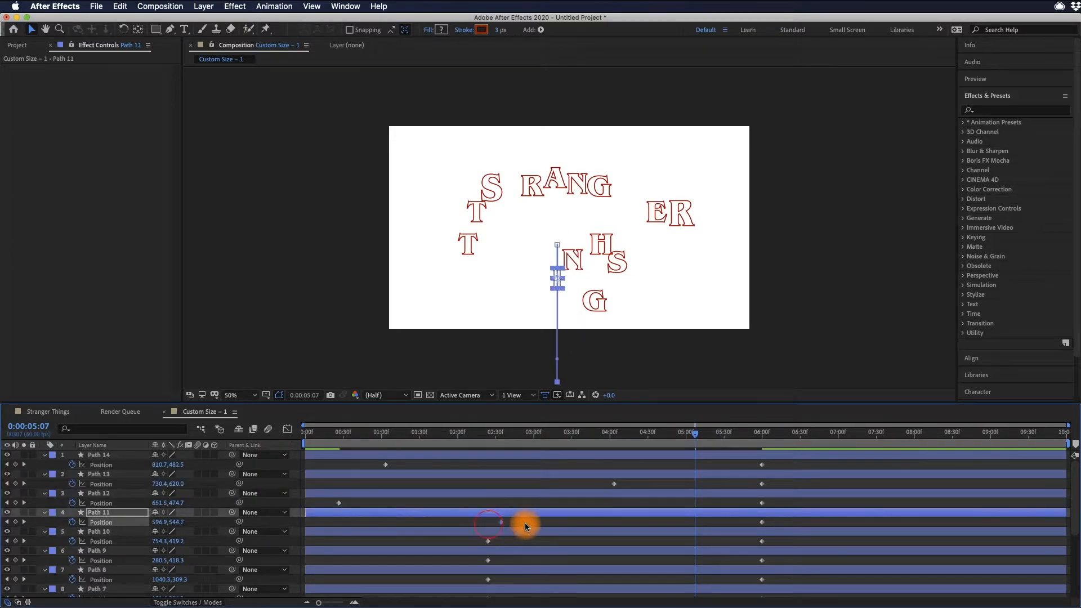
pyautogui.moveTo(525, 522); pyautogui.dragTo(606, 530)
# Step: Shift the ending Position keyframes of Path 11 to about 6.4 s, Path 13 to 6.25 s, Path 9 to 5.75 s and Path 8 to 6.3 s
pyautogui.click(765, 524)
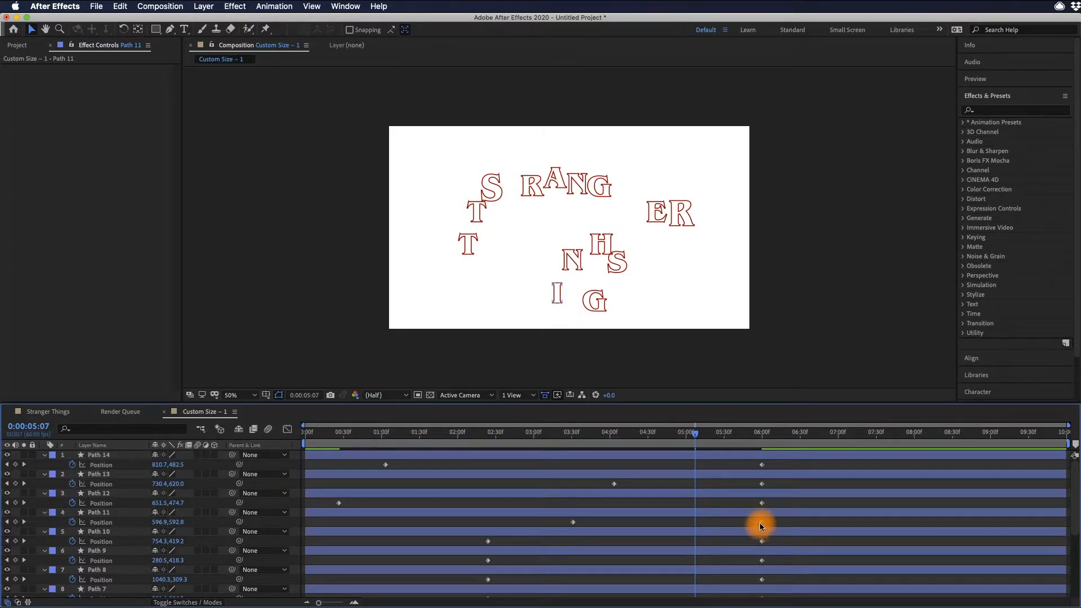
pyautogui.moveTo(759, 522); pyautogui.dragTo(791, 522)
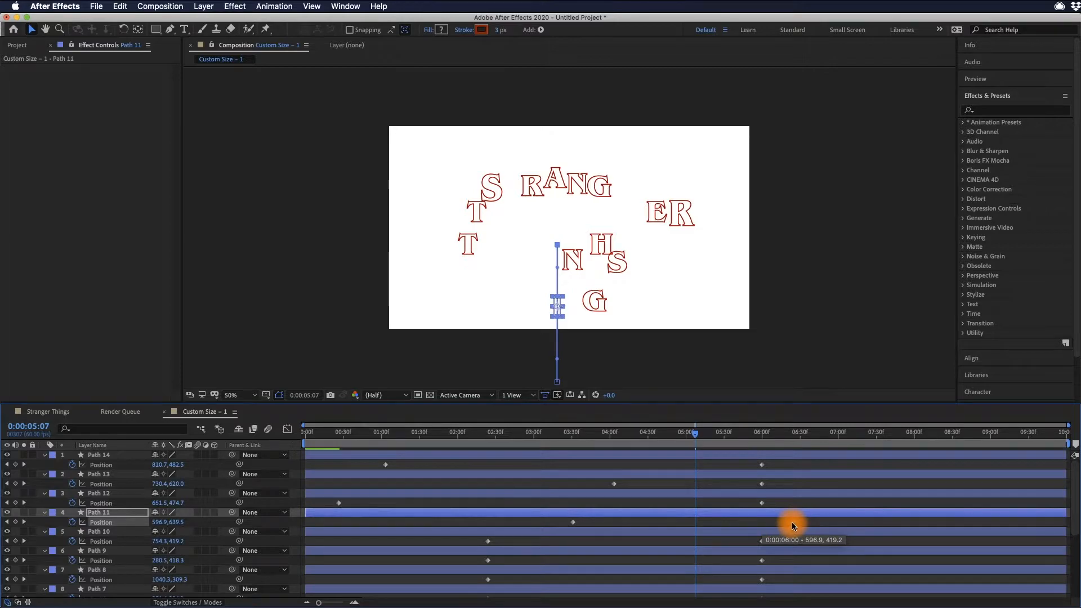
pyautogui.click(783, 484)
pyautogui.click(767, 466)
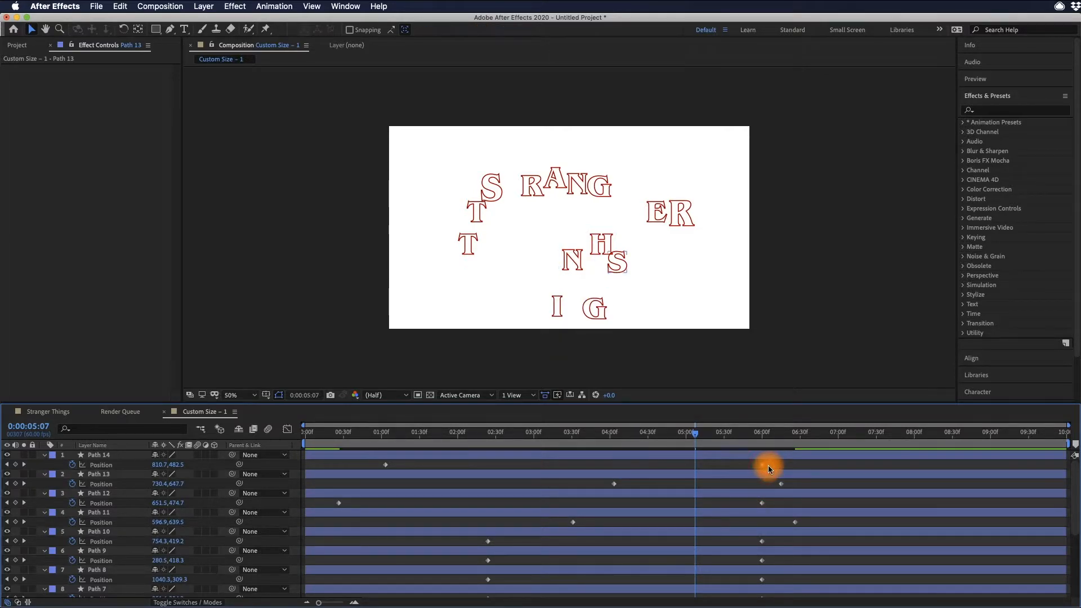
pyautogui.moveTo(762, 560)
pyautogui.mouseDown()
pyautogui.moveTo(734, 561)
pyautogui.moveTo(769, 574)
pyautogui.mouseUp()
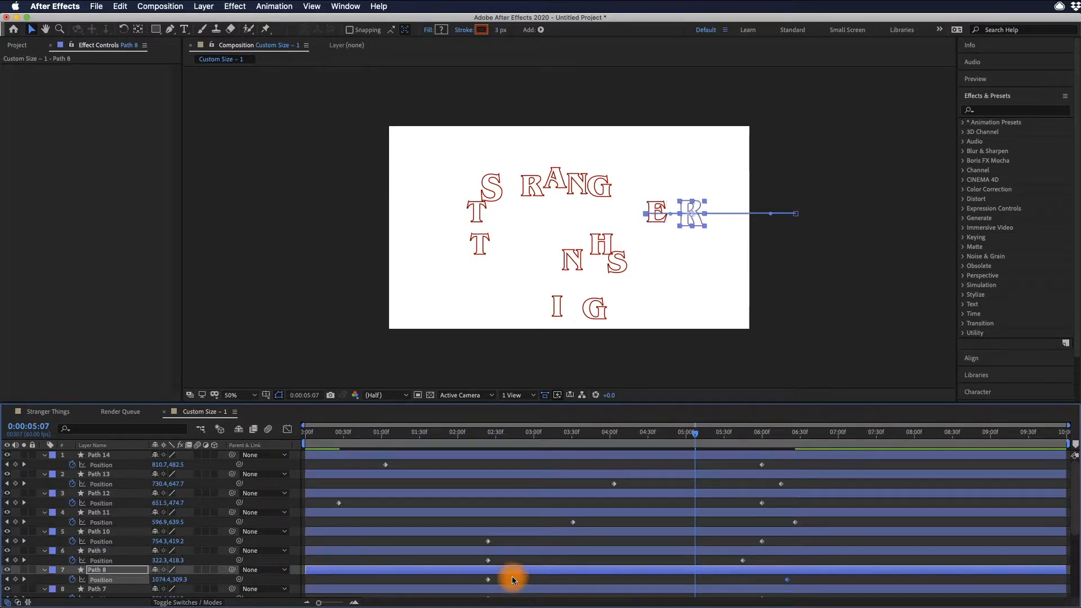
# Step: Shift the starting Position keyframes of Path 9 to about 1.2 s, Path 8 to 1.8 s, Path 7 to 0.7 s and Path 6 to 3.4 s
pyautogui.scroll(-2, 511, 576)
pyautogui.click(488, 520)
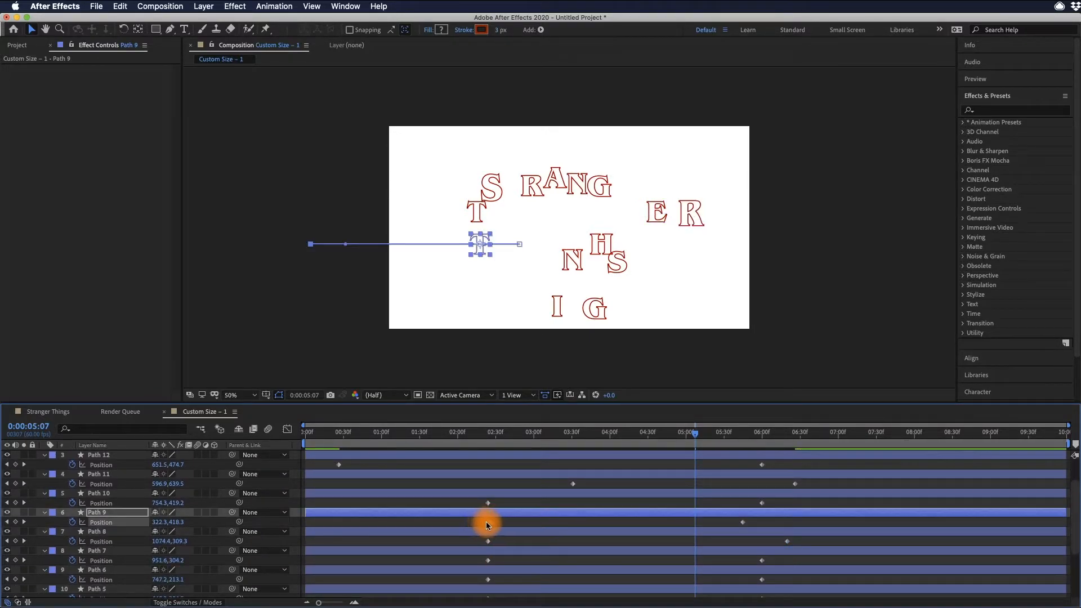
pyautogui.moveTo(486, 522); pyautogui.dragTo(399, 522)
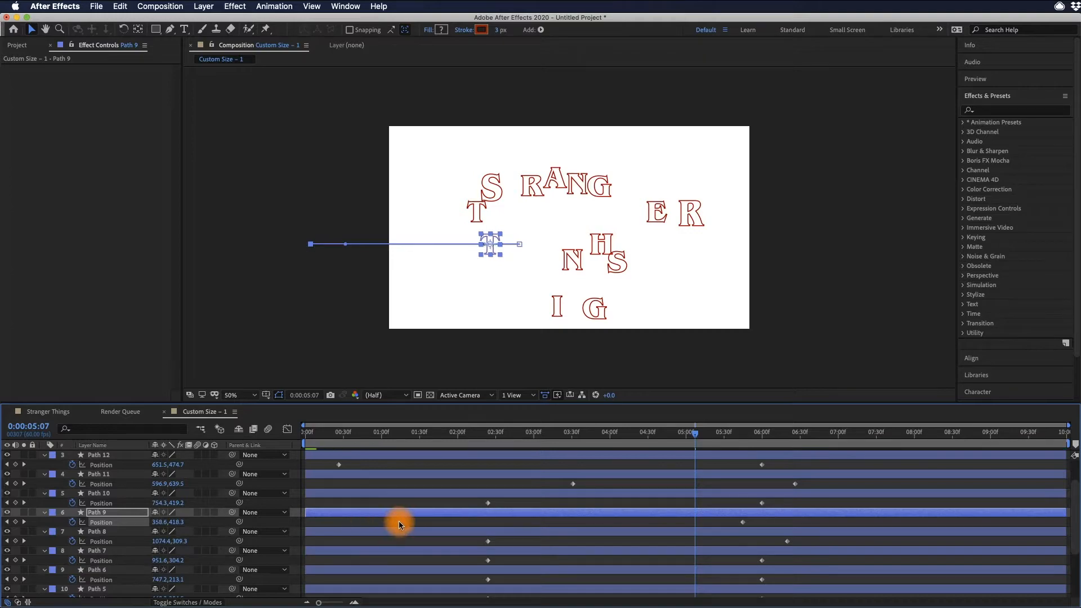
pyautogui.moveTo(488, 542); pyautogui.dragTo(356, 562)
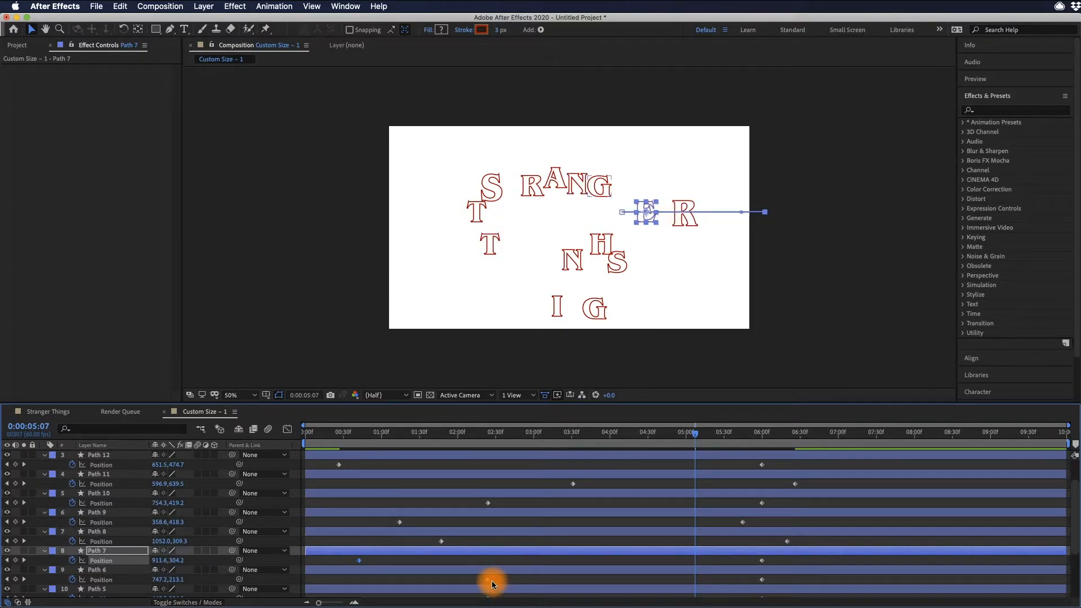
pyautogui.moveTo(488, 579); pyautogui.dragTo(522, 579)
# Step: Stagger the starting Position keyframes of Path 5 through Path 1 at about 0.9, 1.8, 1.1, 3 and 1.3 s respectively
pyautogui.scroll(-3, 560, 579)
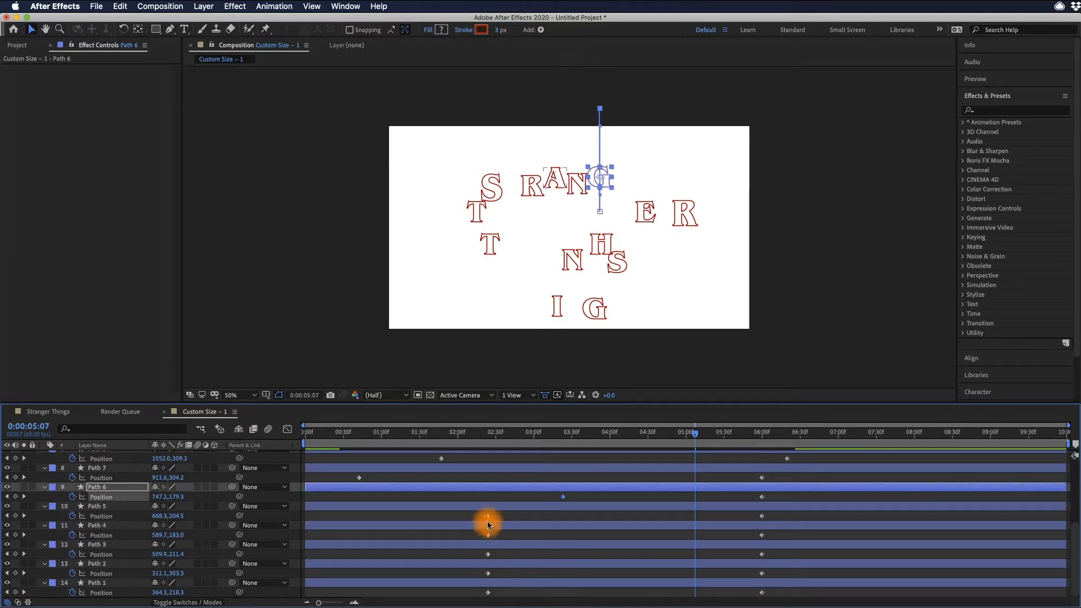
pyautogui.moveTo(488, 516); pyautogui.dragTo(375, 515)
pyautogui.moveTo(486, 539); pyautogui.dragTo(385, 555)
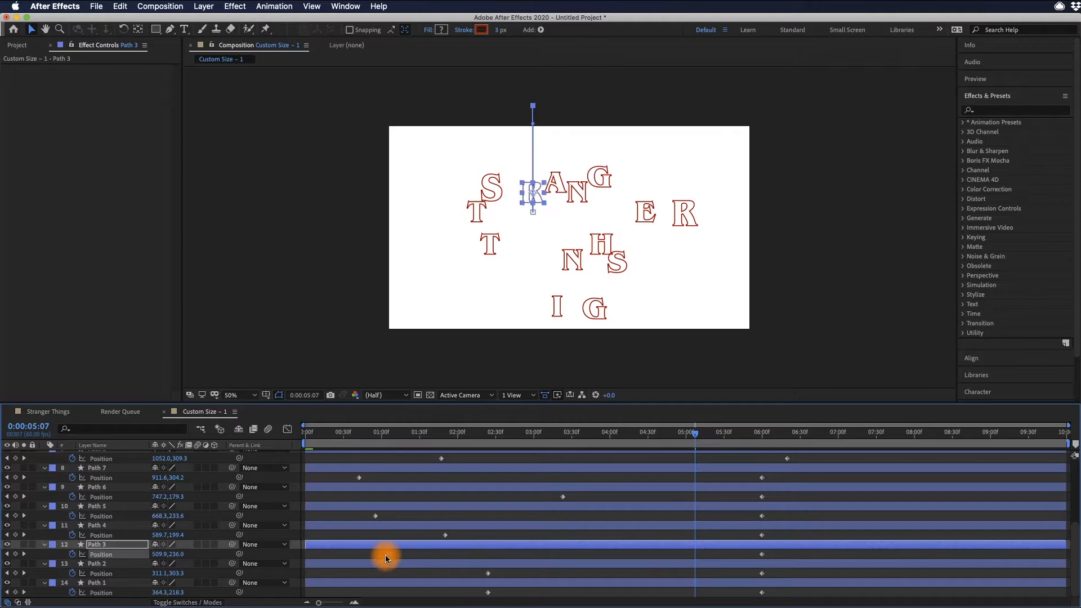
pyautogui.moveTo(487, 574); pyautogui.dragTo(404, 593)
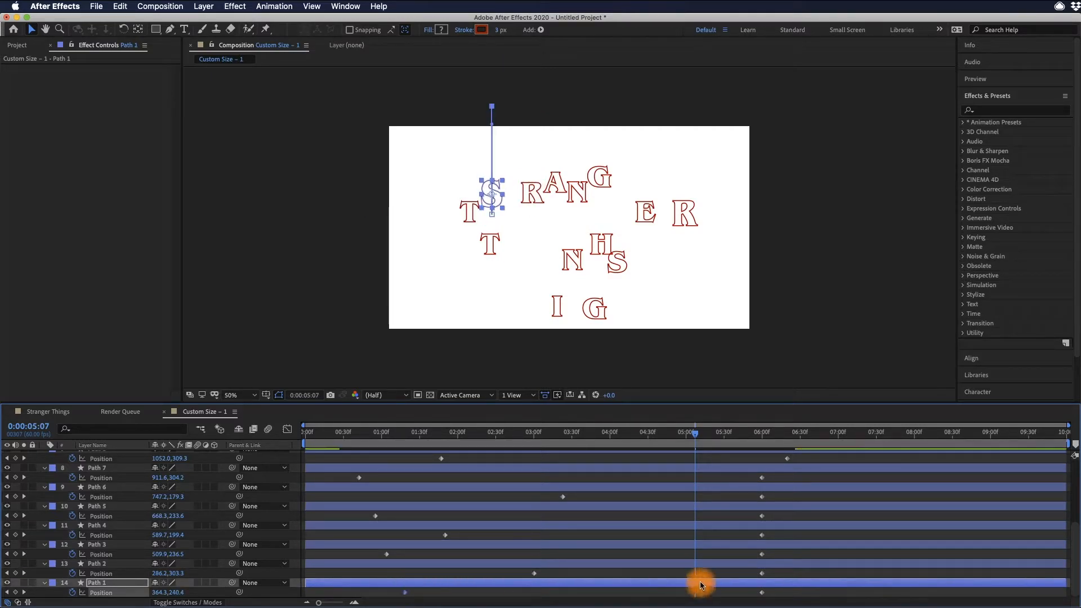
# Step: Stagger the ending Position keyframes: Path 3 at about 6.8 s, Path 4 at 5.2 s, Path 5 at 6.5 s, Path 6 at 6.35 s and Path 2 at 6.5 s
pyautogui.click(761, 555)
pyautogui.moveTo(764, 535); pyautogui.dragTo(701, 535)
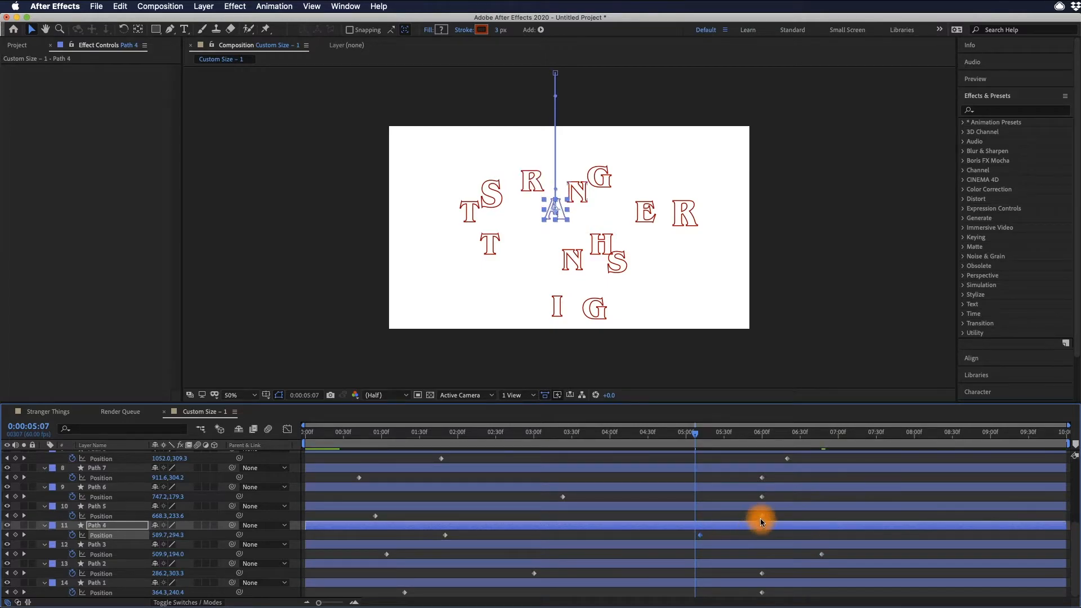
pyautogui.moveTo(761, 516); pyautogui.dragTo(782, 496)
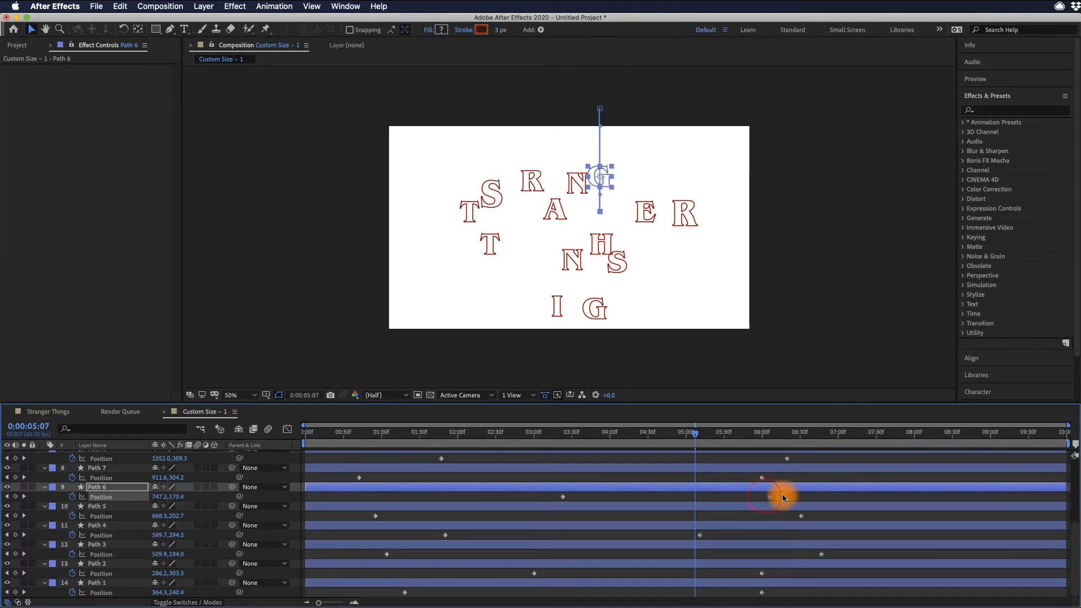
pyautogui.click(775, 573)
pyautogui.moveTo(762, 573); pyautogui.dragTo(800, 573)
# Step: Preview the staggered letter animation and scrub through the section where the title finishes assembling
pyautogui.scroll(4, 762, 307)
pyautogui.scroll(-6, 762, 306)
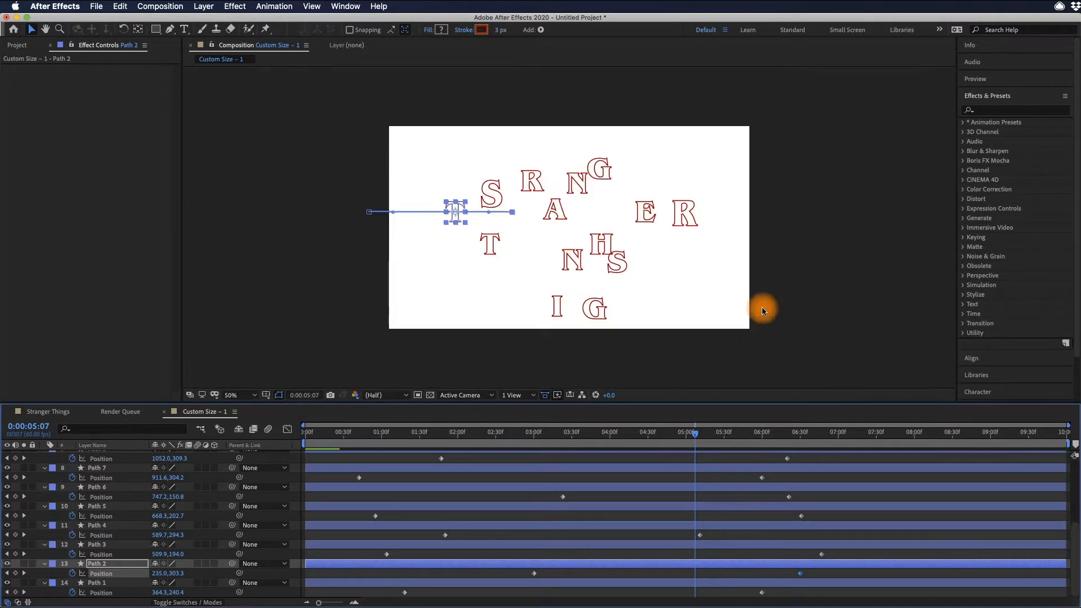
pyautogui.scroll(4, 762, 306)
pyautogui.scroll(-4, 761, 306)
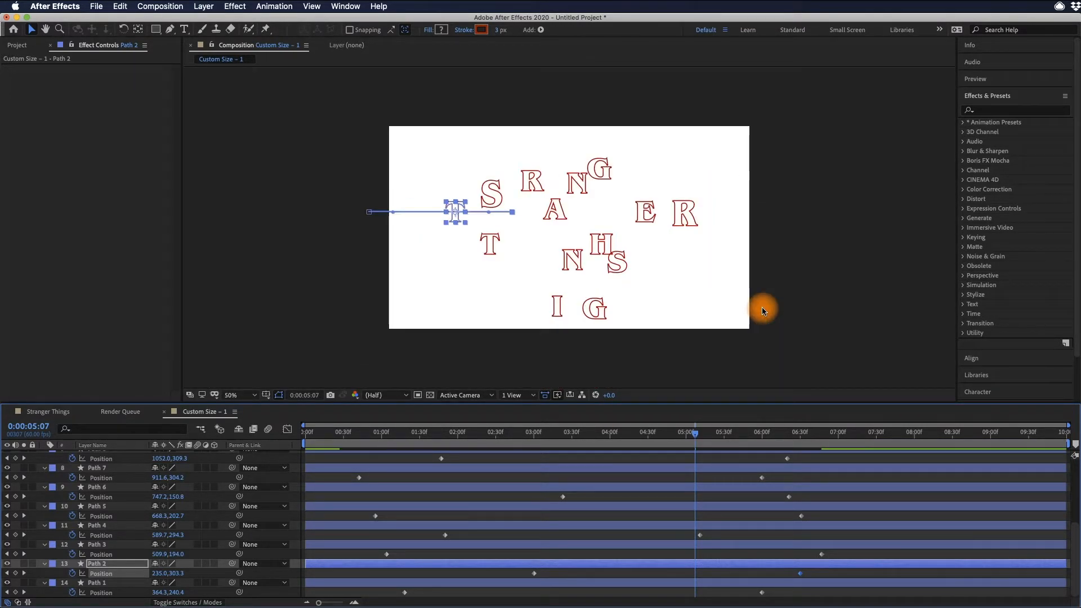
pyautogui.scroll(2, 761, 306)
pyautogui.press('space')
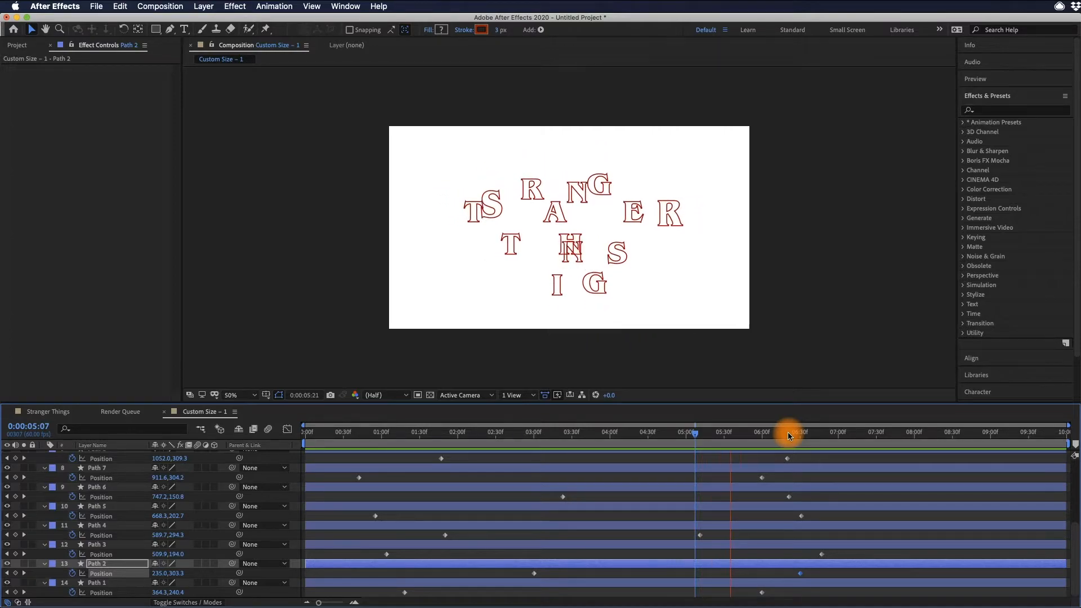
pyautogui.press('space')
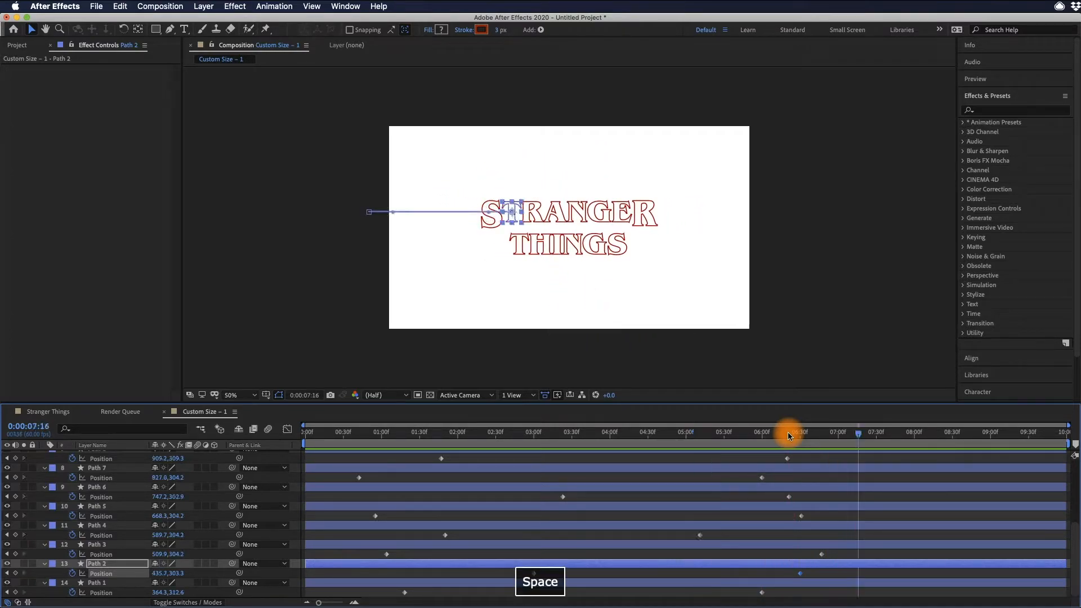
pyautogui.moveTo(788, 431); pyautogui.dragTo(966, 438)
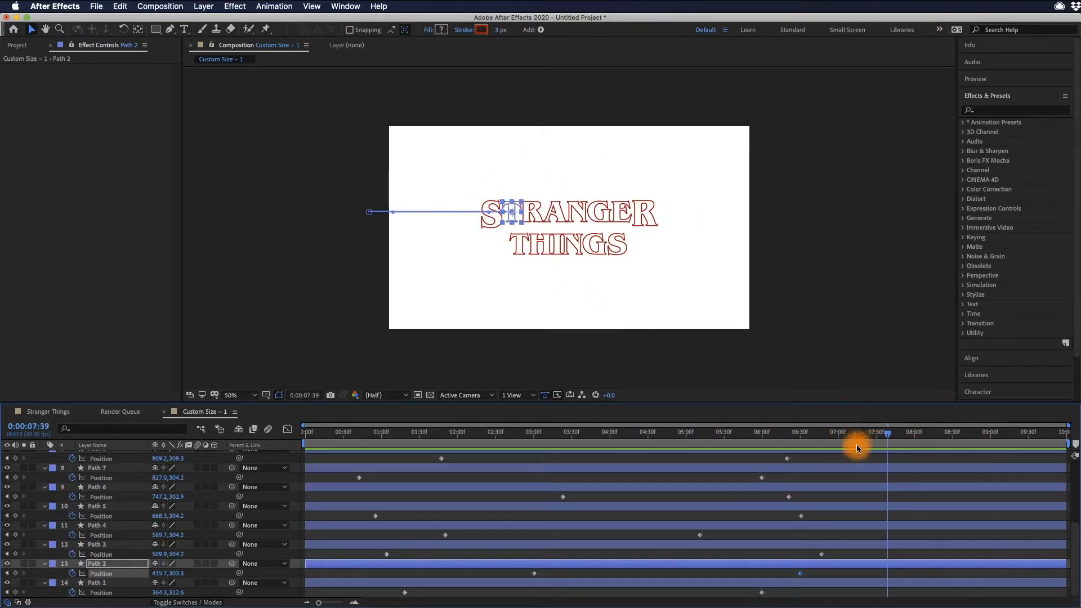
pyautogui.moveTo(856, 444); pyautogui.dragTo(833, 480)
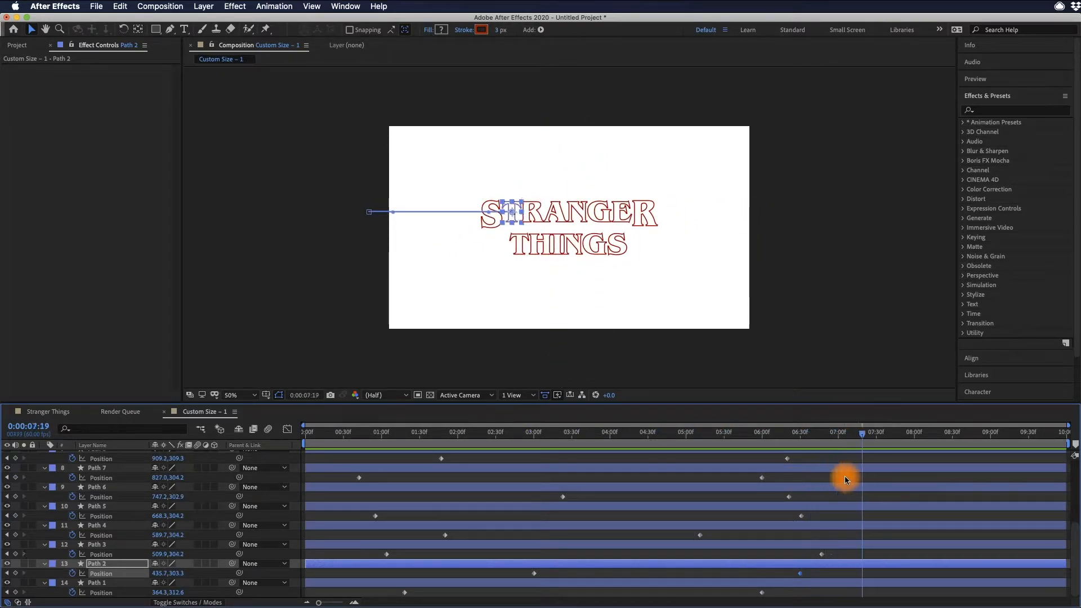
# Step: Convert all the letter path layers, Path 14 through Path 1, to 3D layers
pyautogui.click(130, 474)
pyautogui.scroll(5, 130, 469)
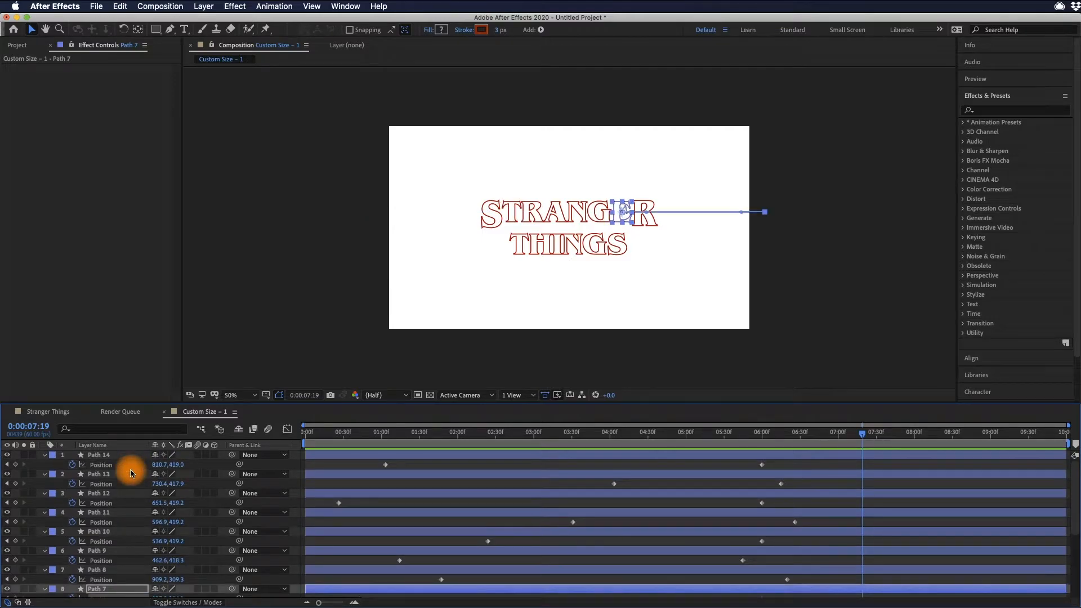
pyautogui.click(130, 467)
pyautogui.press('super+a')
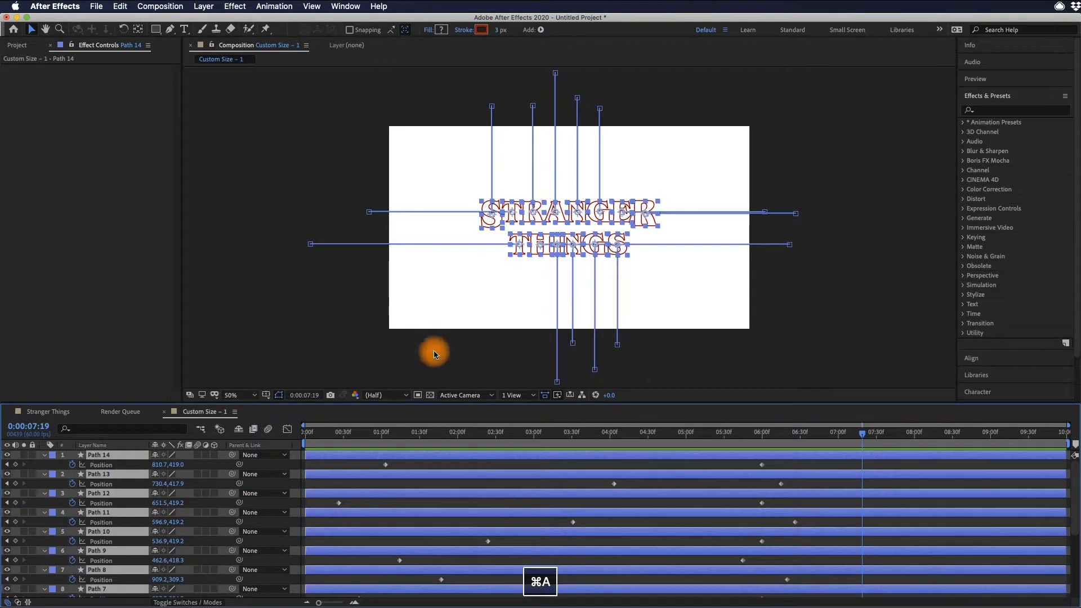
pyautogui.click(214, 456)
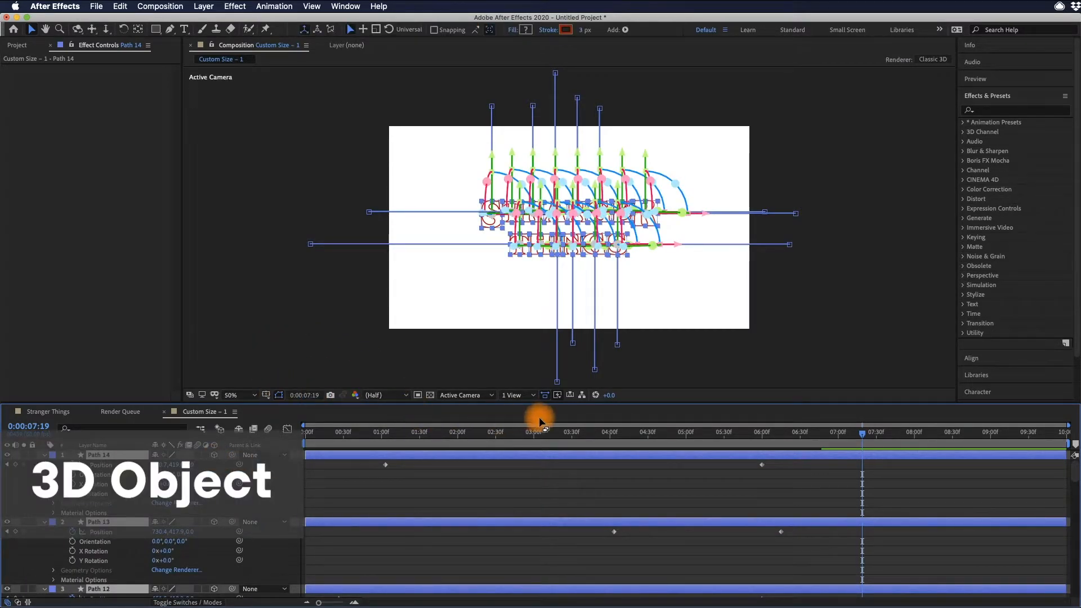
# Step: Split the composition viewer into two horizontal views and change the Top view to Custom View 1
pyautogui.click(534, 401)
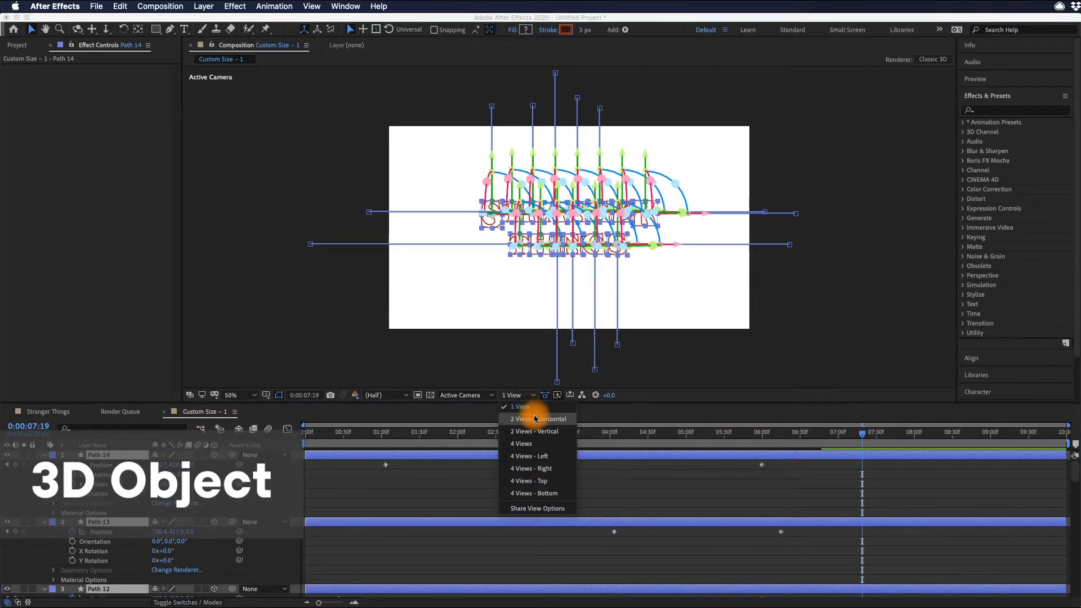
pyautogui.click(535, 419)
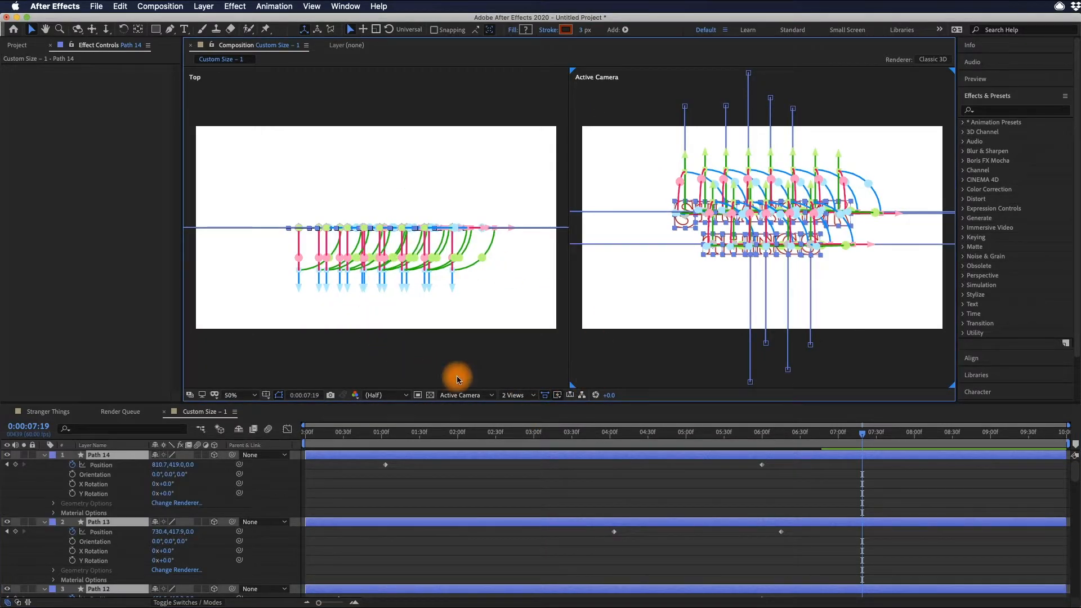
pyautogui.click(491, 308)
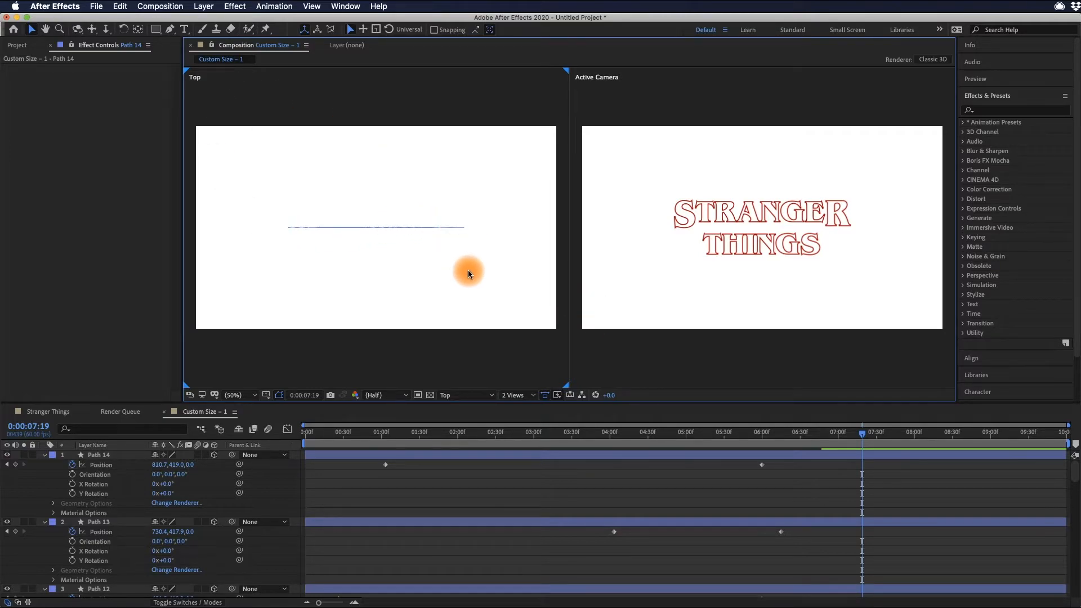
pyautogui.click(462, 397)
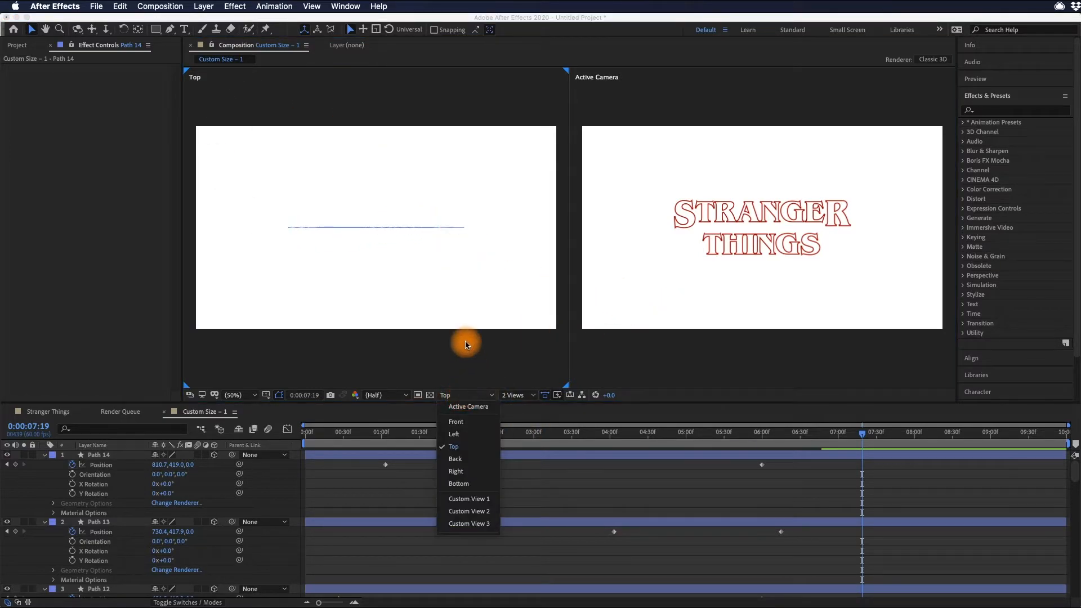
pyautogui.click(503, 501)
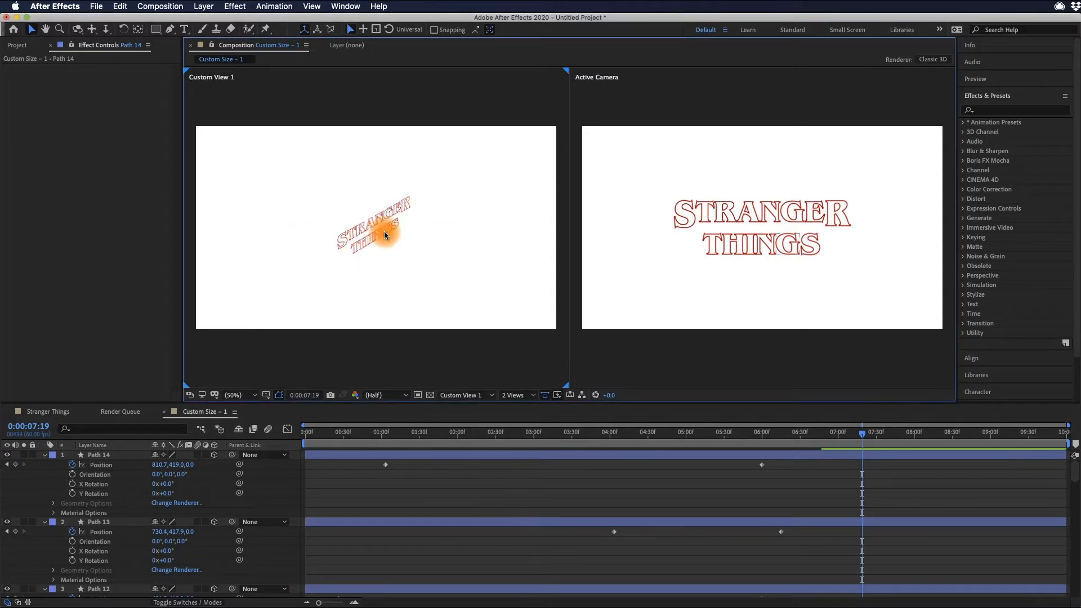
# Step: Add a two-node camera with the 24mm preset and expand its layer properties
pyautogui.click(107, 457)
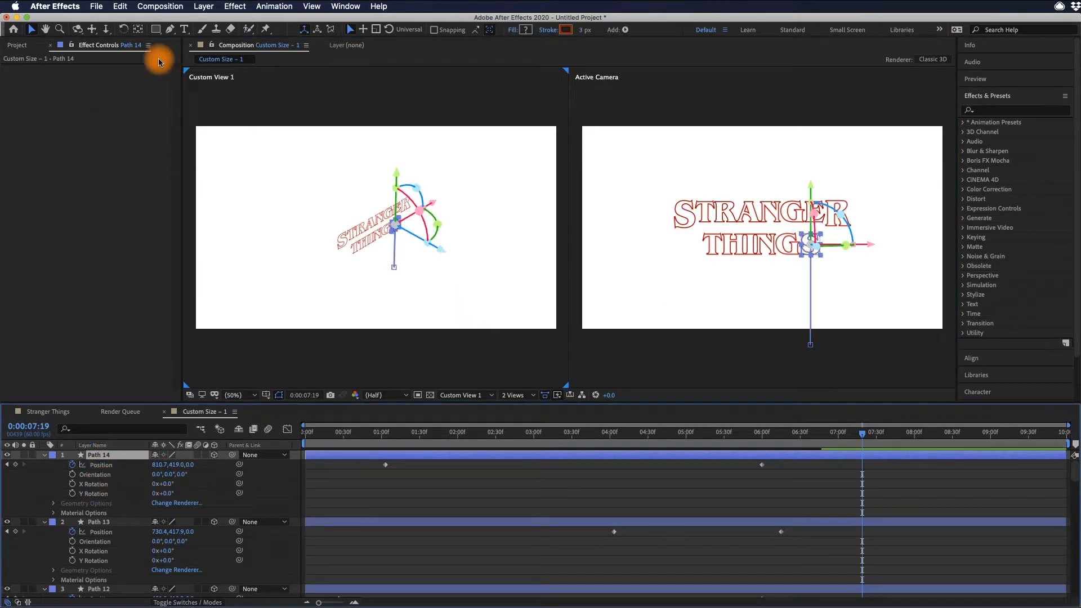
pyautogui.click(166, 7)
pyautogui.moveTo(194, 8)
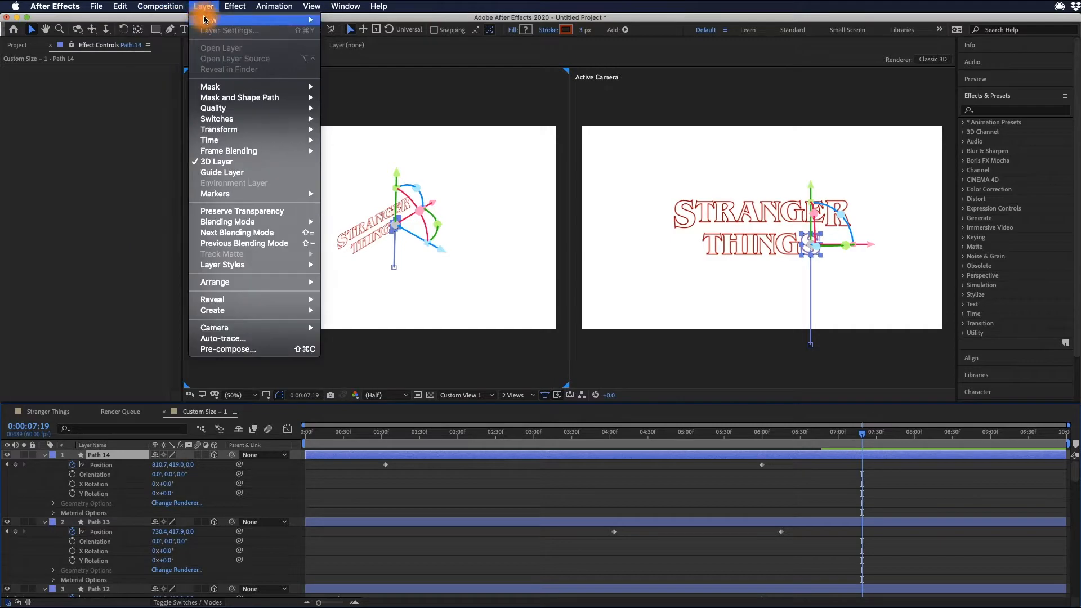
pyautogui.moveTo(313, 20)
pyautogui.click(378, 55)
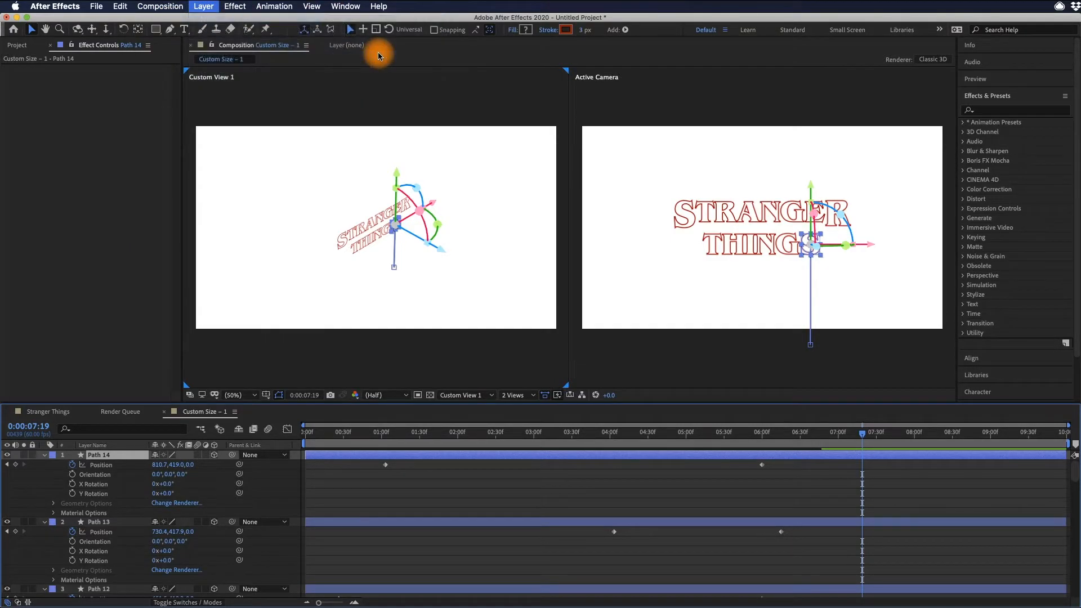
pyautogui.moveTo(532, 176); pyautogui.dragTo(516, 321)
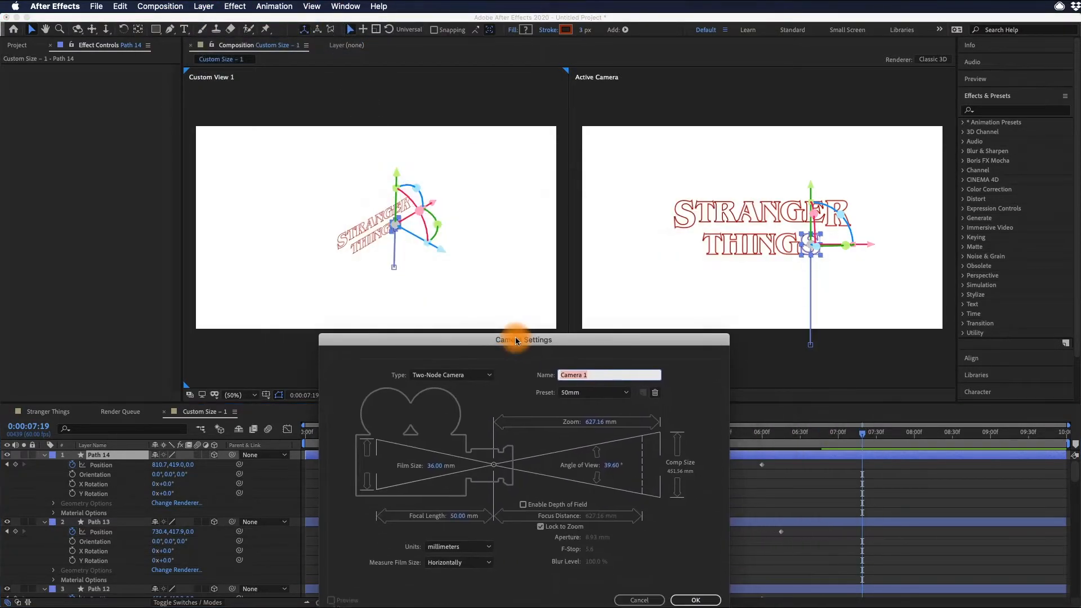
pyautogui.click(586, 373)
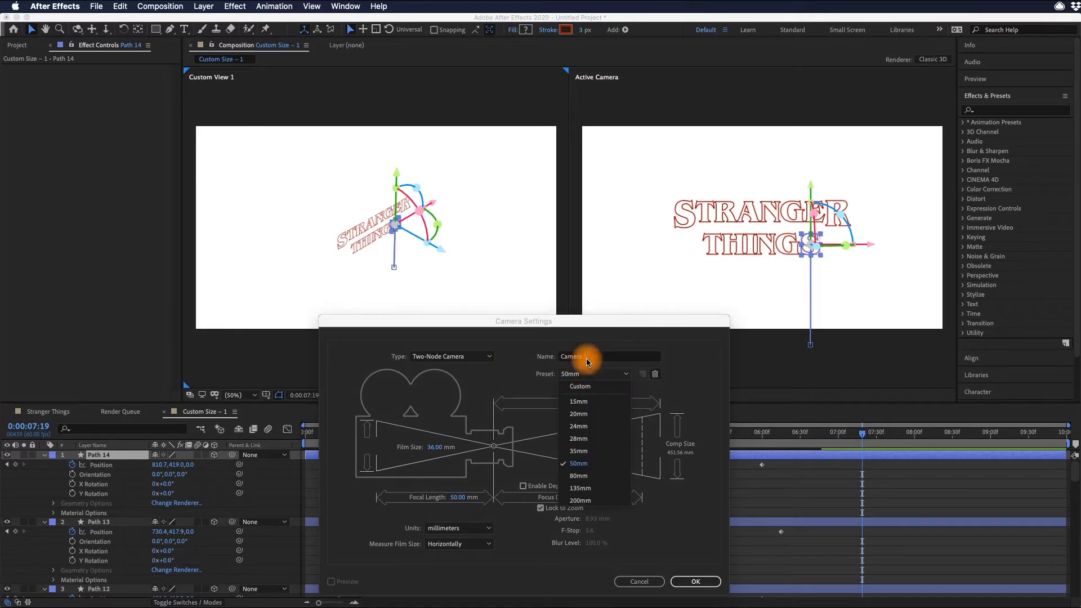
pyautogui.click(592, 427)
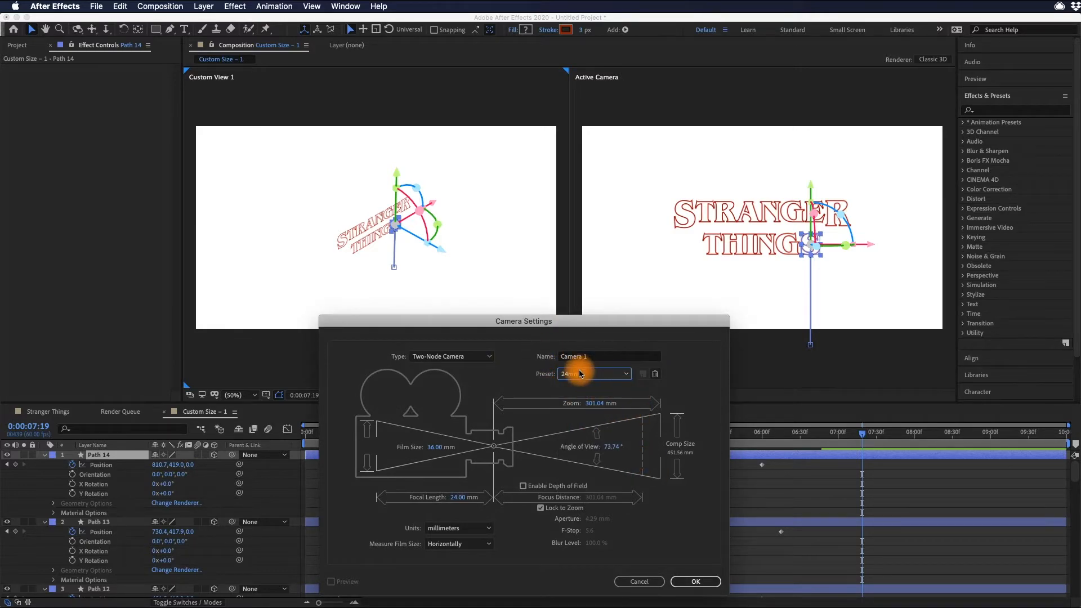
pyautogui.moveTo(588, 329); pyautogui.dragTo(590, 331)
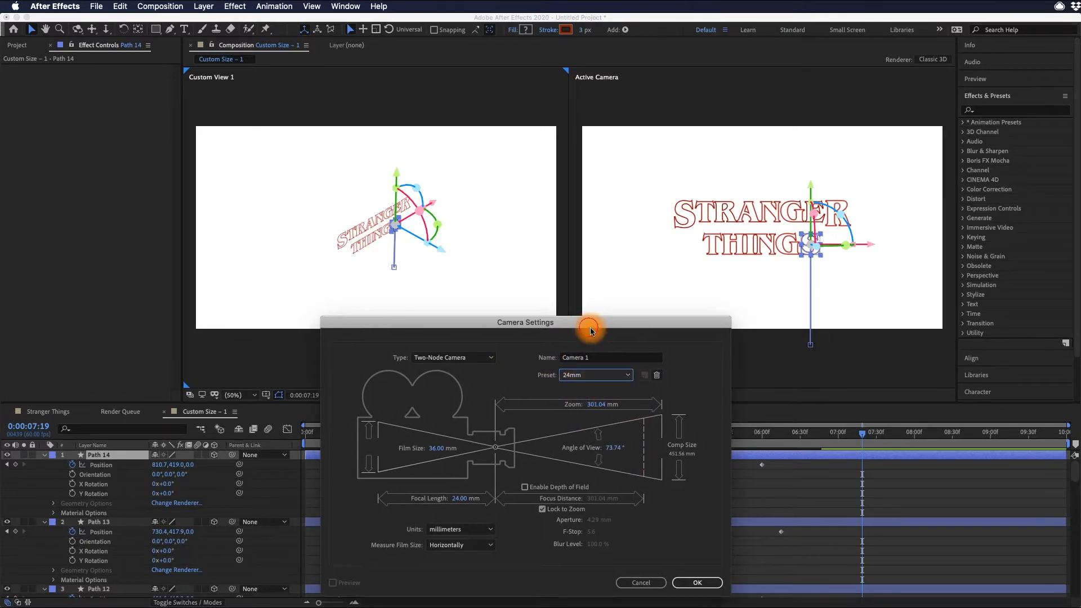
pyautogui.click(697, 583)
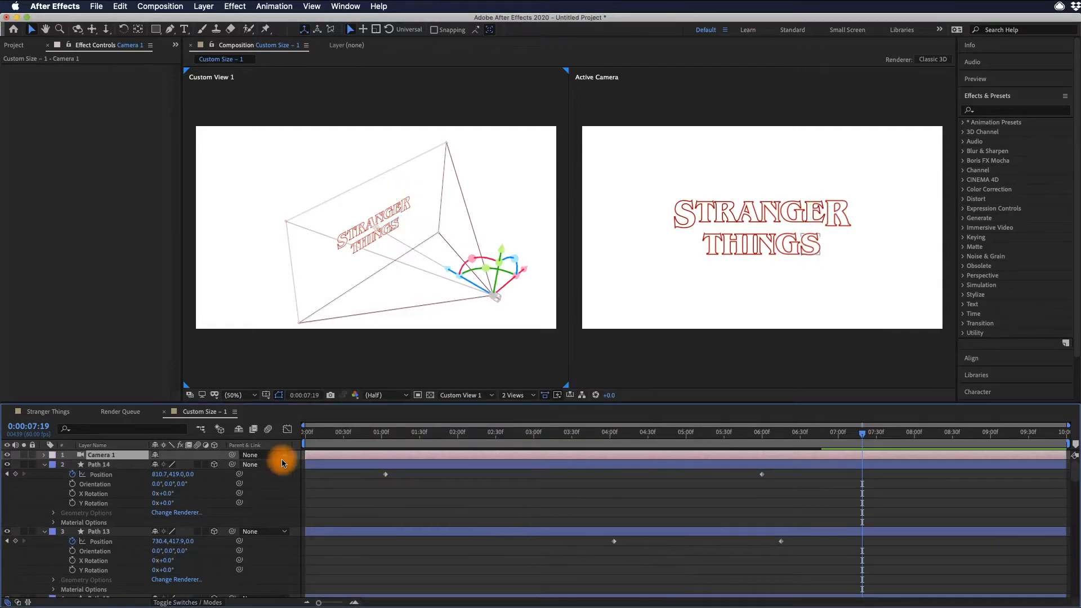
pyautogui.click(45, 457)
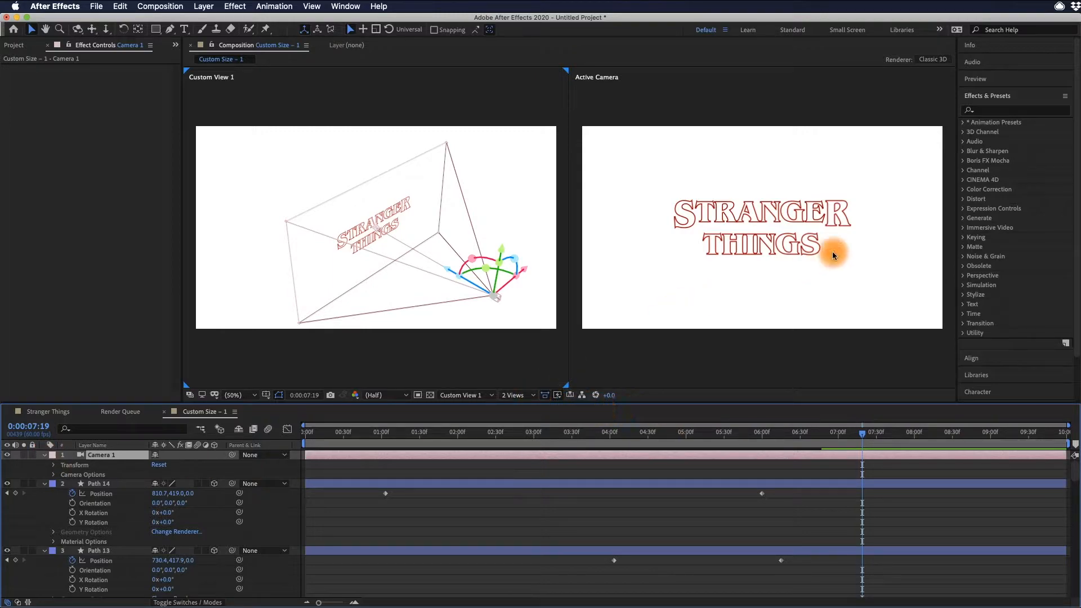
pyautogui.click(826, 301)
pyautogui.click(515, 395)
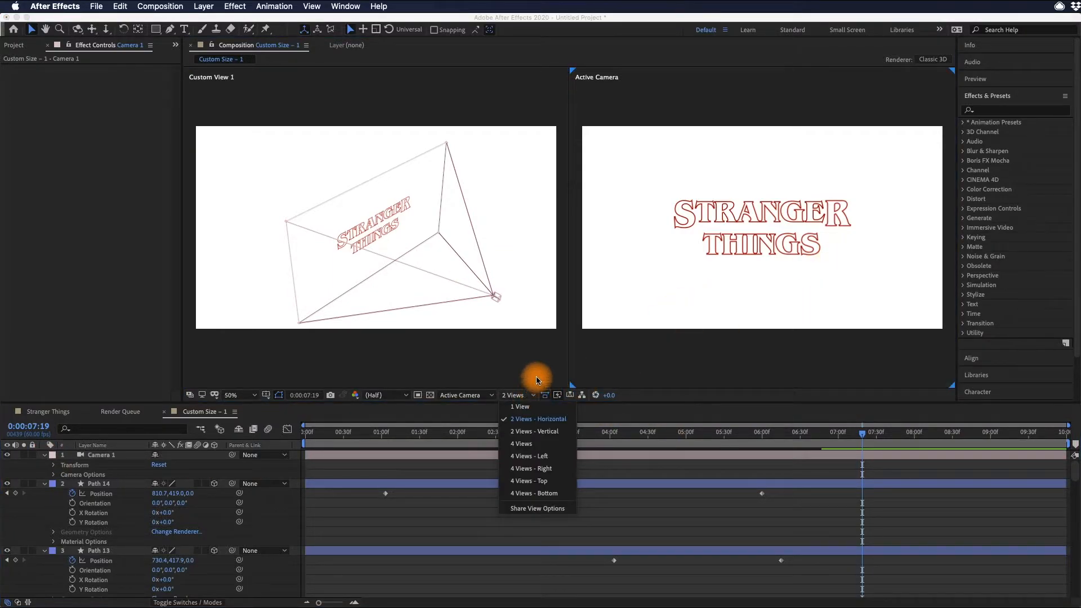
pyautogui.click(537, 380)
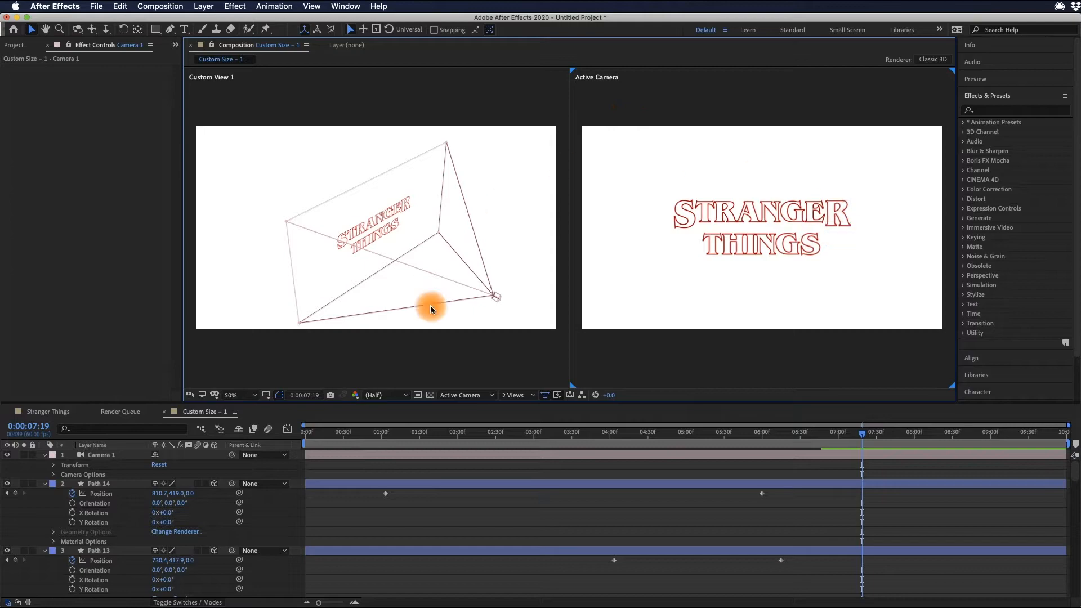
# Step: Try moving Camera 1 toward the title along its Z axis in Custom View 1, and undo the move
pyautogui.click(106, 454)
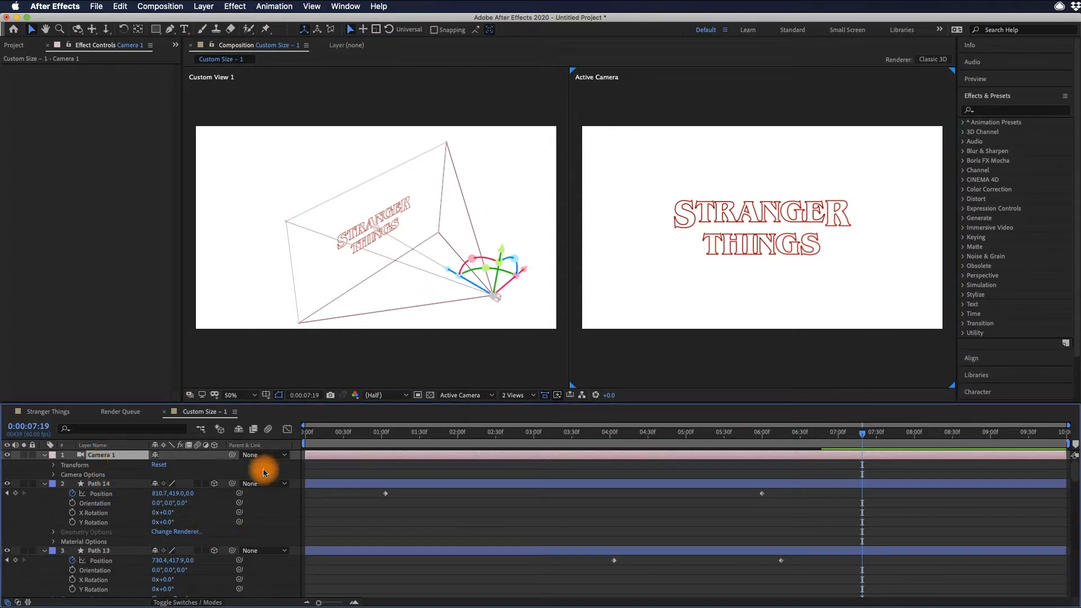
pyautogui.click(449, 273)
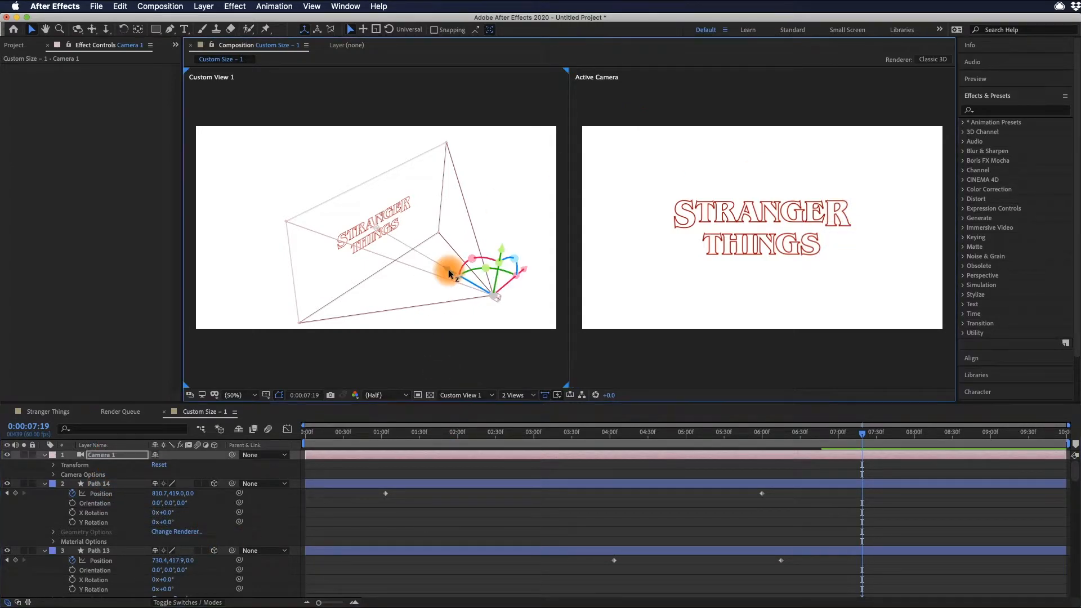
pyautogui.moveTo(448, 273); pyautogui.dragTo(299, 228)
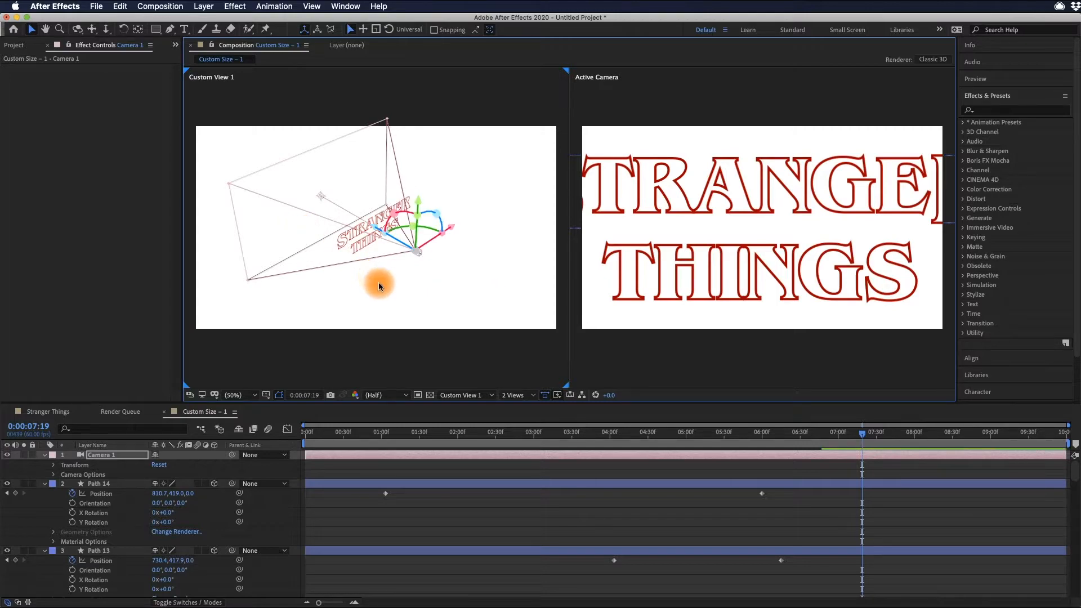
pyautogui.press('cmd+z')
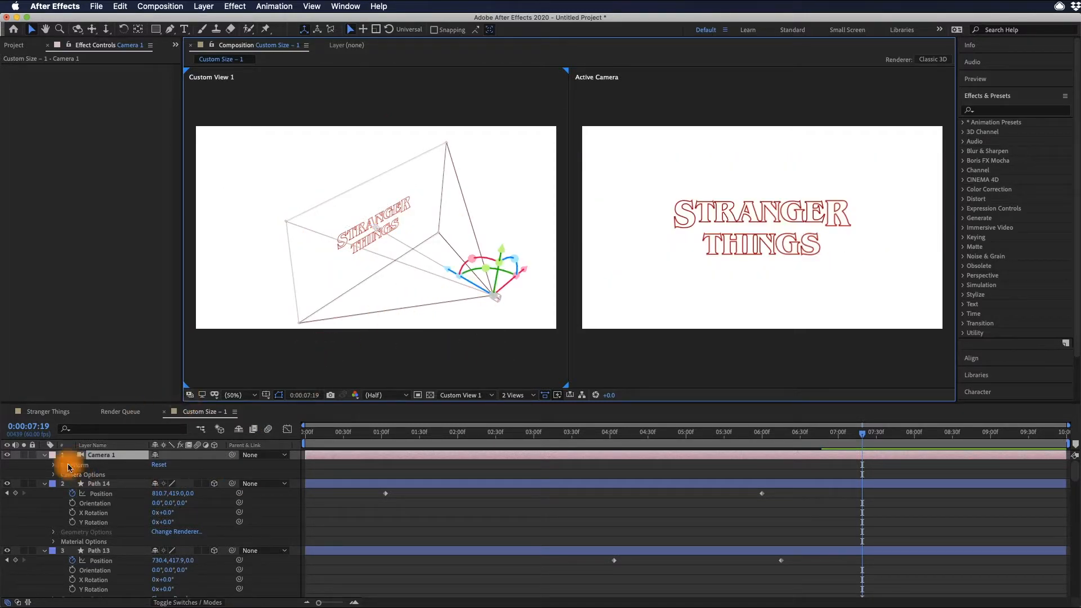
# Step: Expand Camera 1's Transform properties and rotate the camera around its Y axis to an orientation of about 347.7°
pyautogui.click(55, 465)
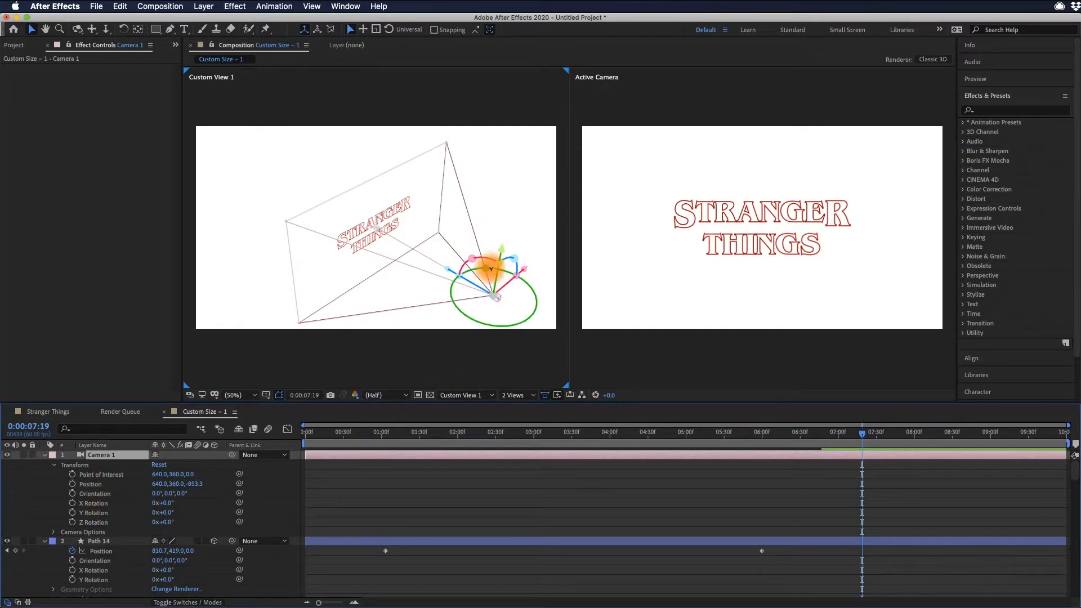
pyautogui.click(490, 269)
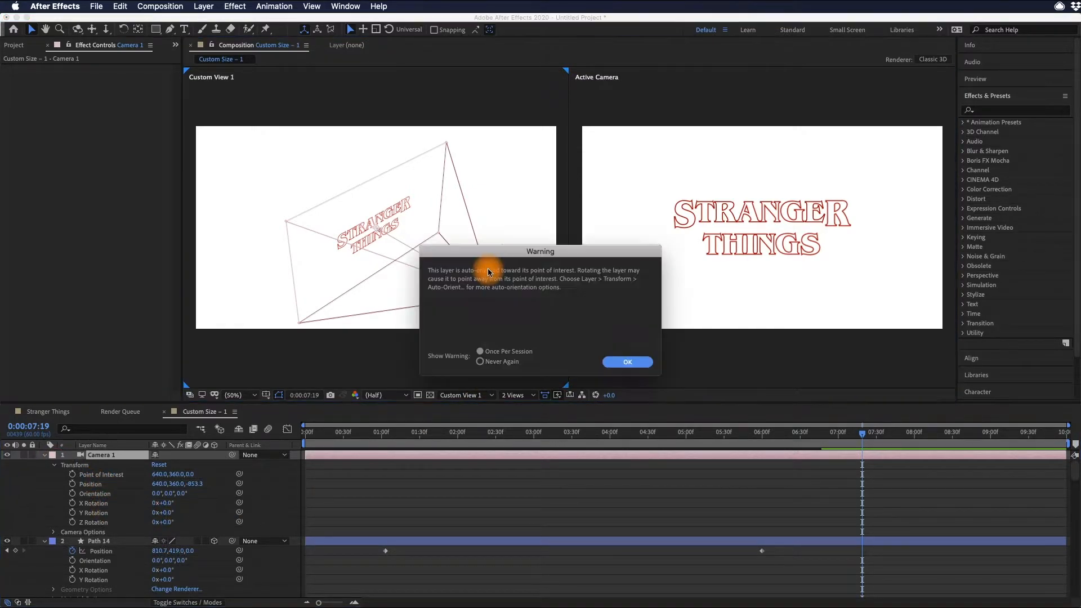
pyautogui.click(622, 364)
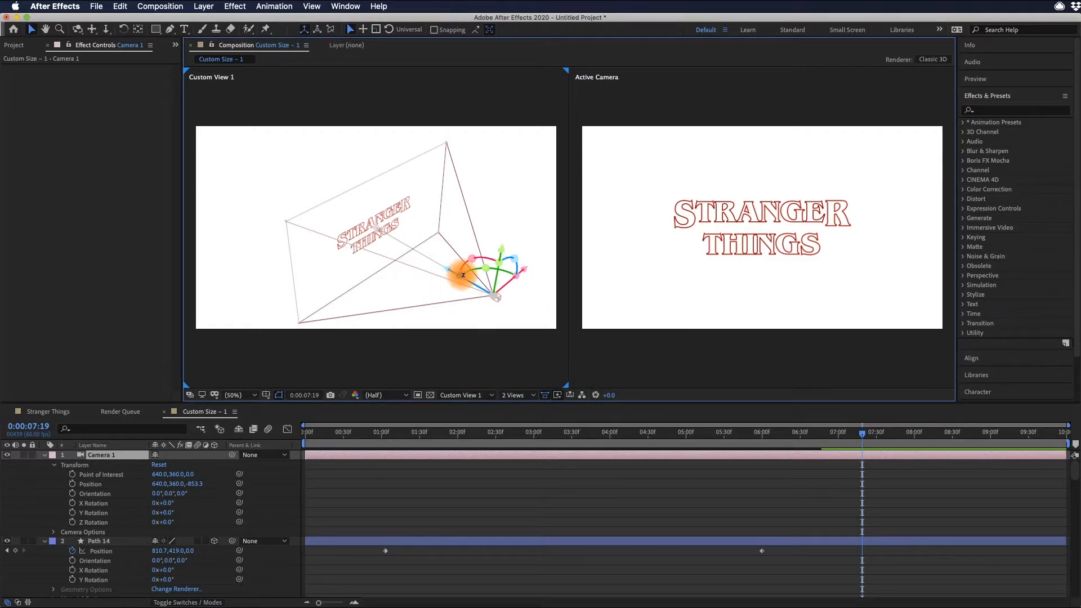
pyautogui.moveTo(485, 269); pyautogui.dragTo(441, 257)
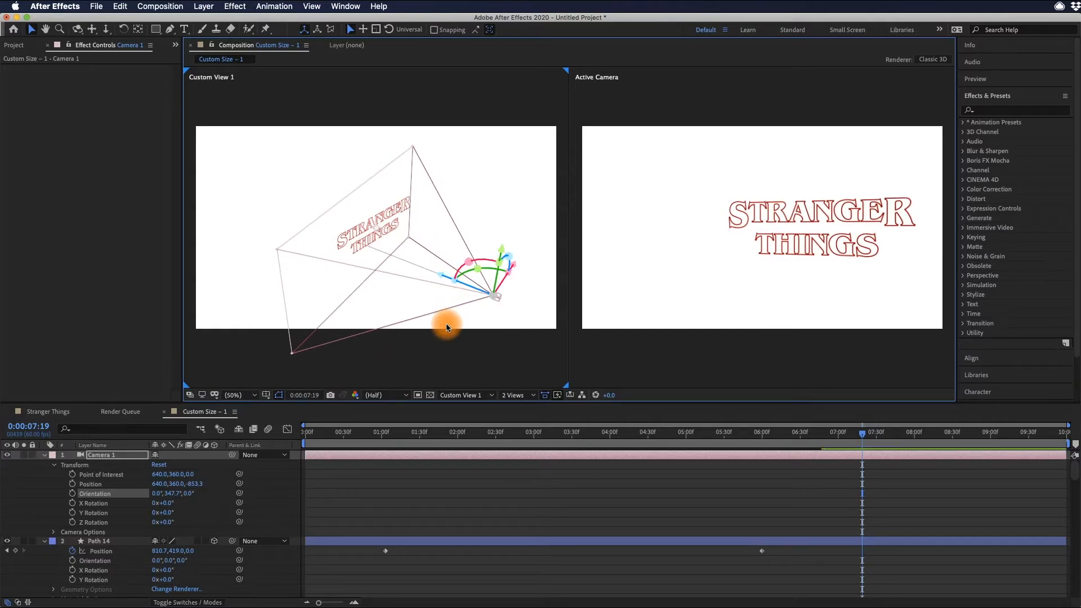
# Step: Undo the last camera rotation, then try adjusting the camera with its gizmo in Custom View 1 and undo that too
pyautogui.press('super+z')
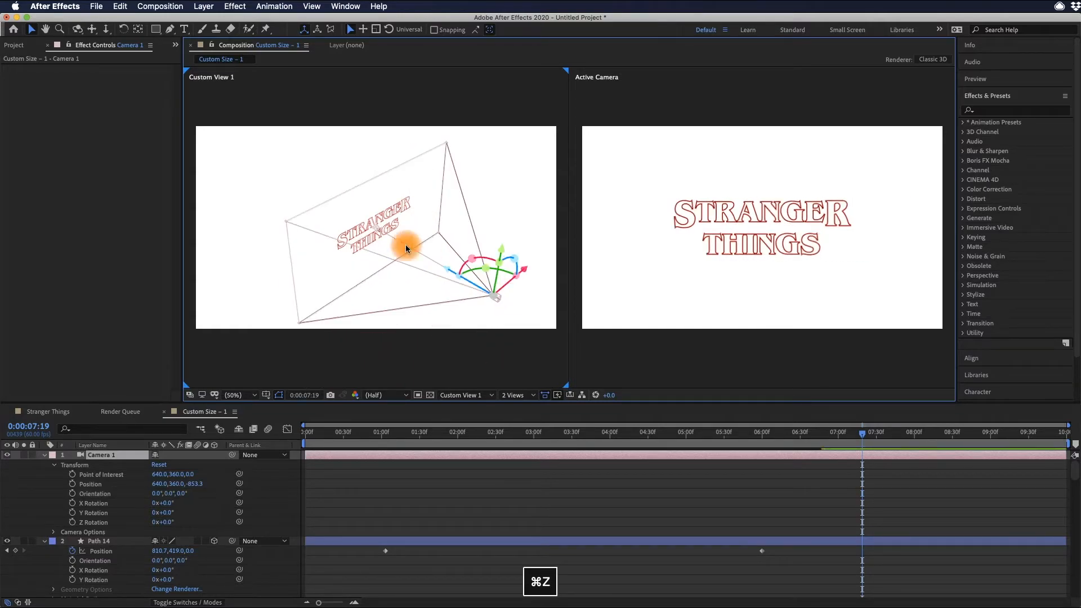
pyautogui.moveTo(501, 253)
pyautogui.mouseDown()
pyautogui.moveTo(500, 238)
pyautogui.moveTo(497, 270)
pyautogui.moveTo(507, 237)
pyautogui.moveTo(506, 246)
pyautogui.mouseUp()
pyautogui.press('super+z')
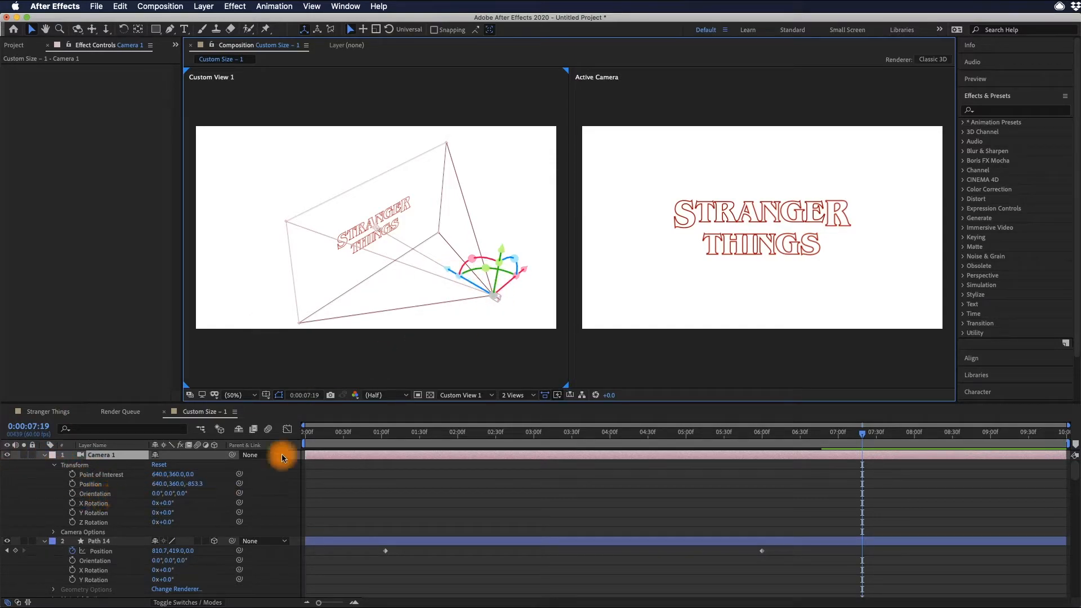
# Step: Enable keyframing for Camera 1's Position, Orientation, and X, Y and Z Rotation at 0:00:07:19
pyautogui.click(73, 484)
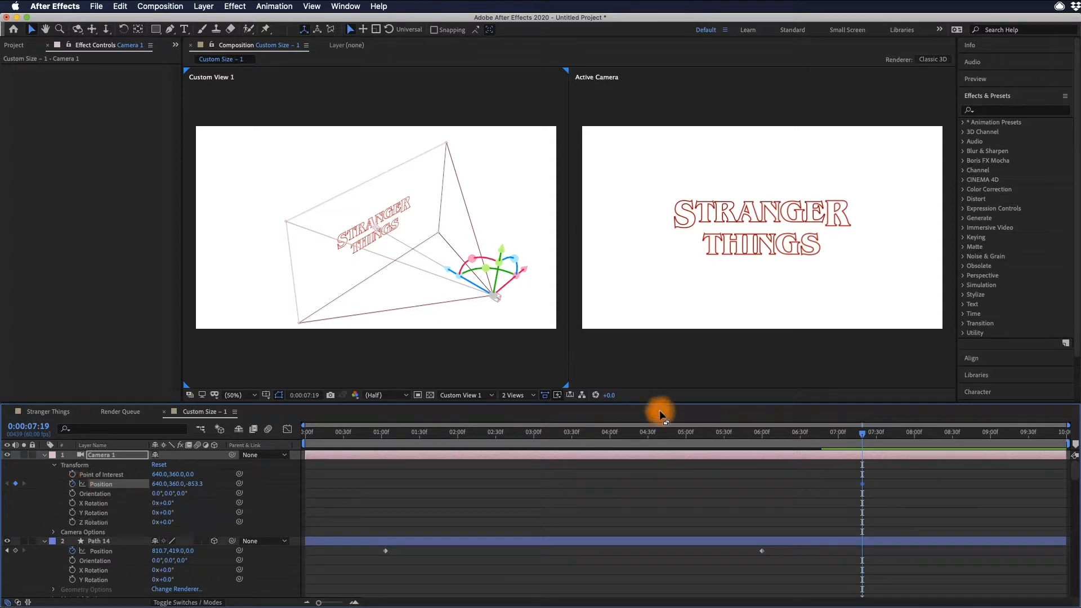
pyautogui.click(72, 503)
pyautogui.click(72, 512)
pyautogui.click(72, 521)
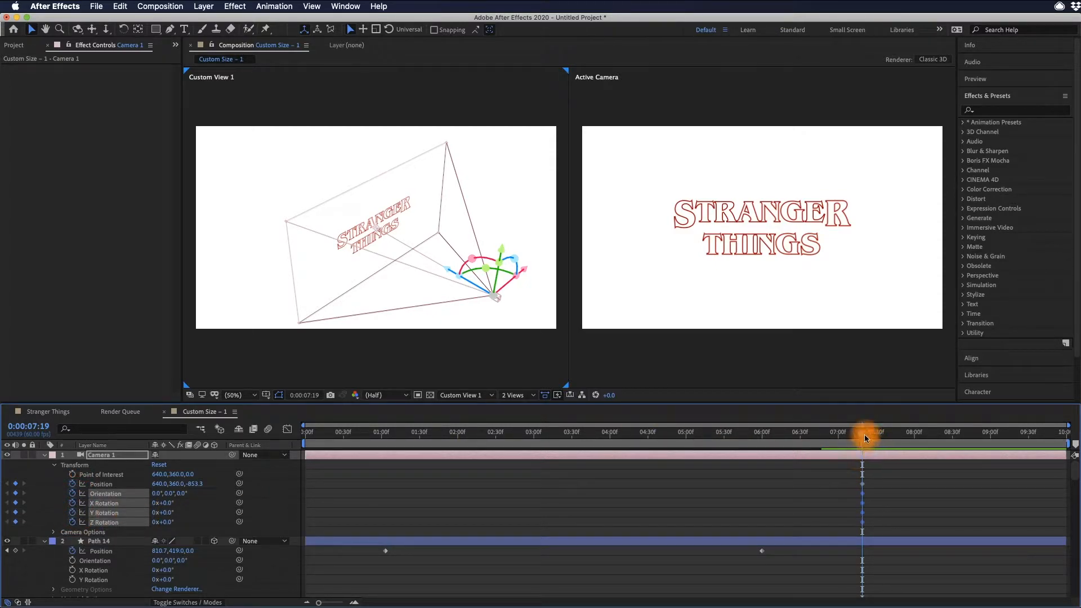
# Step: At 0:00:00:51, pull Camera 1 back along its Z axis to a Z position of about -1541.2 and preview the motion
pyautogui.moveTo(865, 438); pyautogui.dragTo(372, 460)
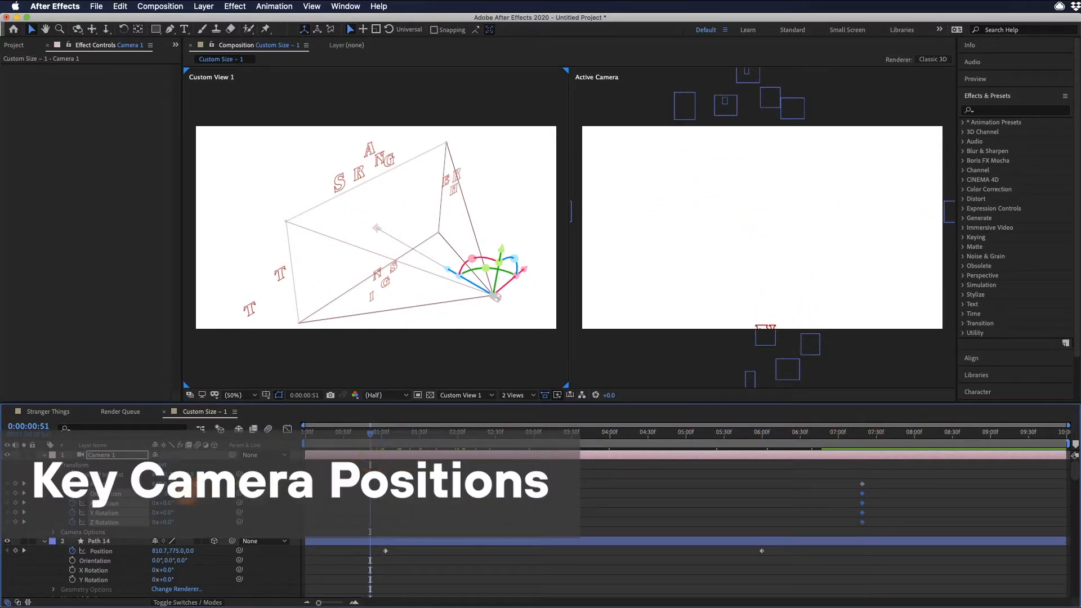
pyautogui.moveTo(526, 301); pyautogui.dragTo(619, 357)
pyautogui.press('space')
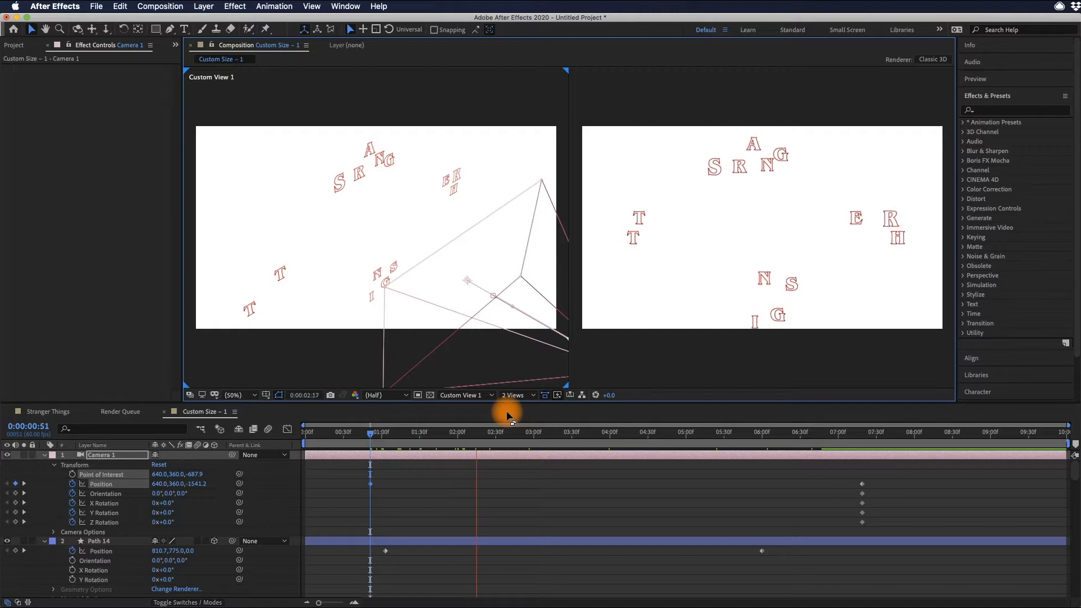
pyautogui.press('space')
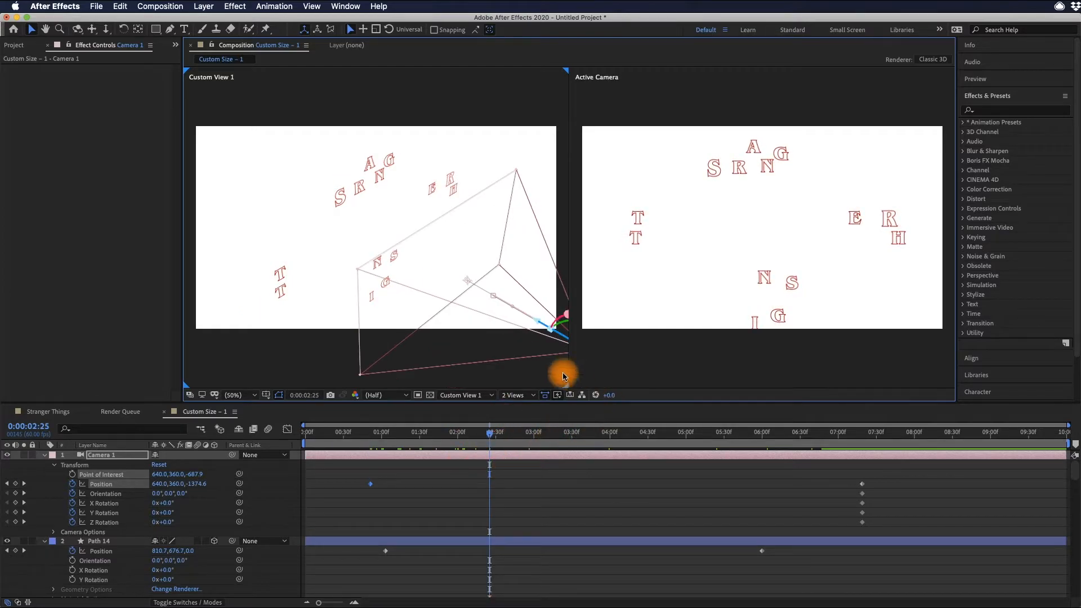
# Step: Try pushing Camera 1 forward to a Z position of about -628.1 at 0:00:02:25, and play back the camera move
pyautogui.moveTo(539, 325); pyautogui.dragTo(449, 277)
pyautogui.moveTo(411, 260); pyautogui.dragTo(344, 235)
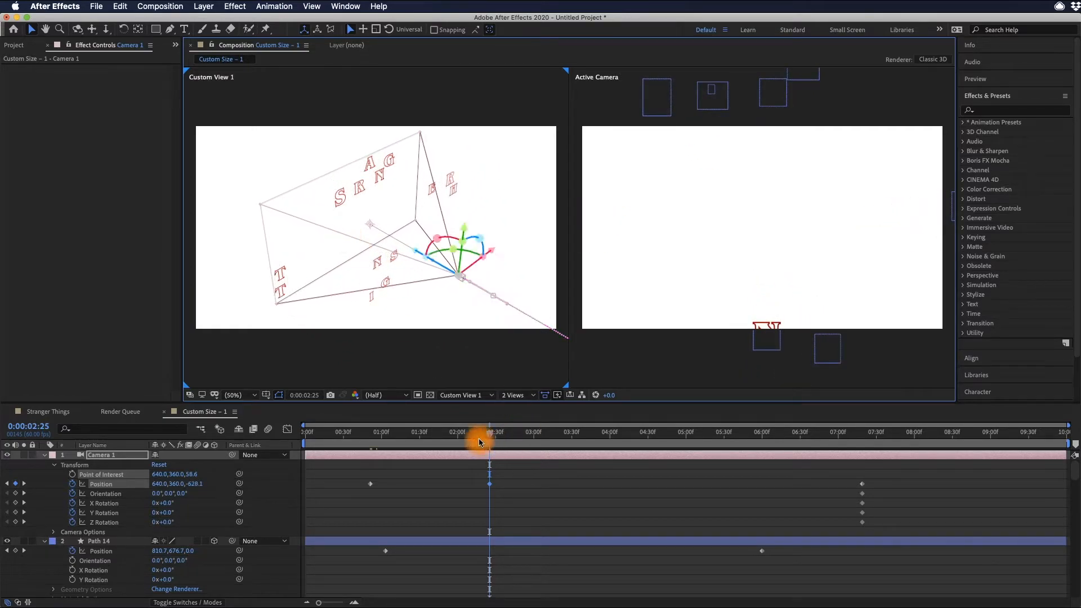
pyautogui.moveTo(492, 435); pyautogui.dragTo(333, 437)
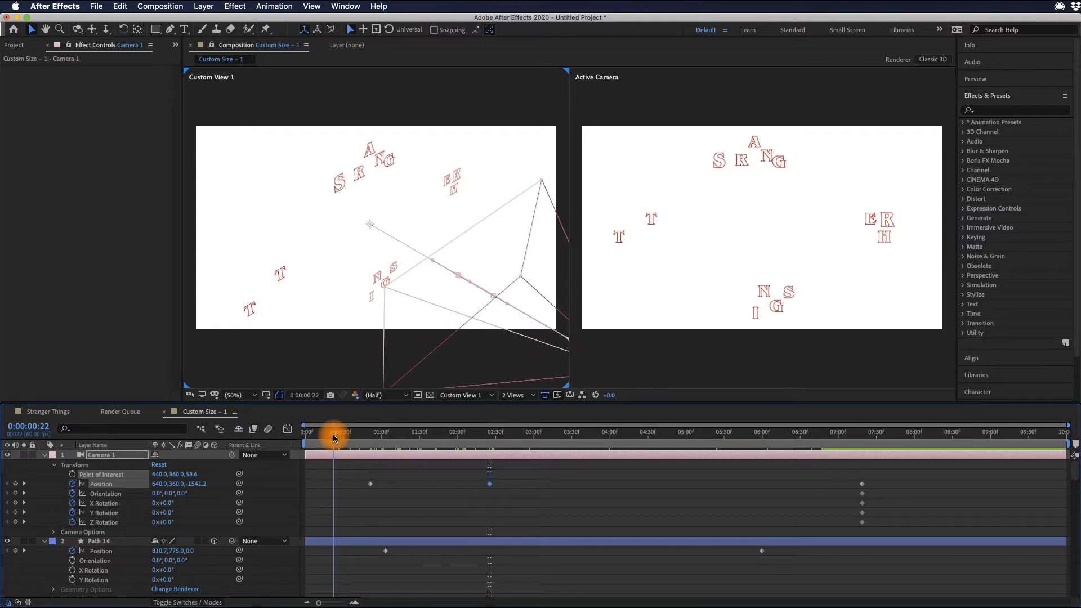
pyautogui.press('space')
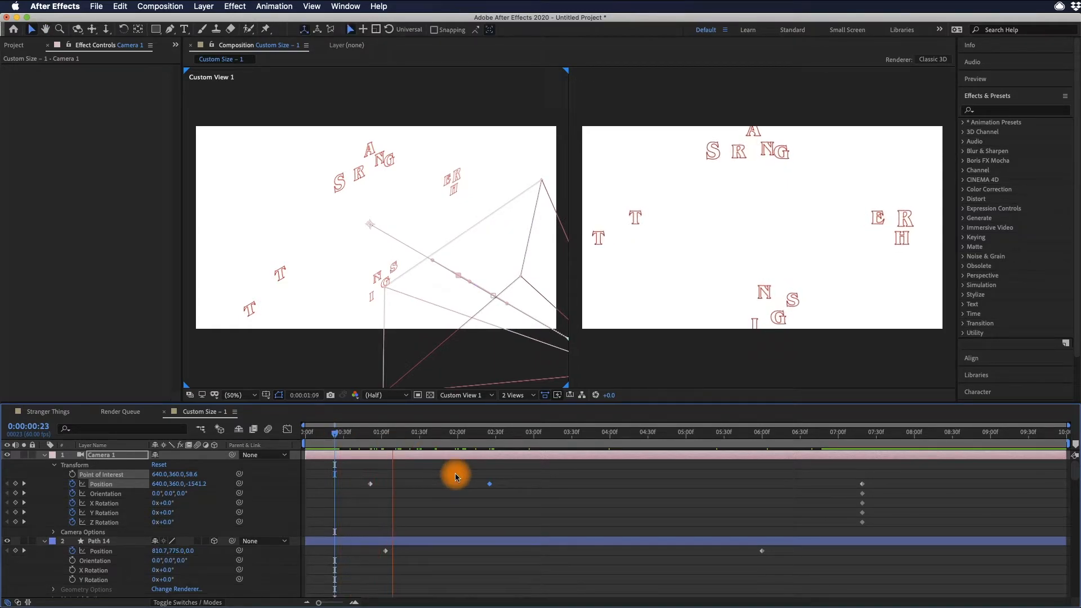
pyautogui.press('space')
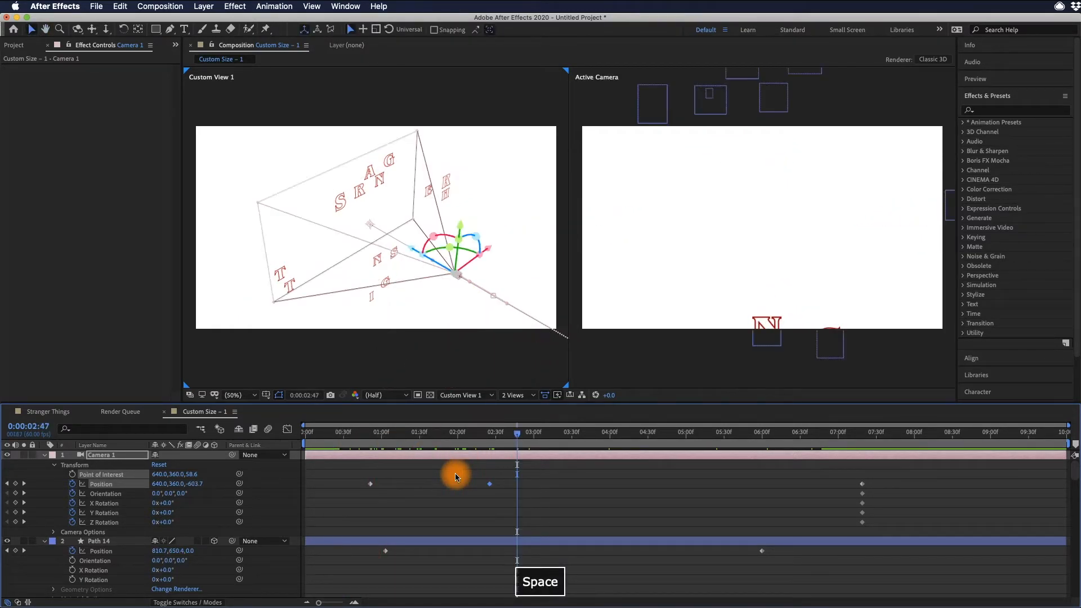
pyautogui.press('space')
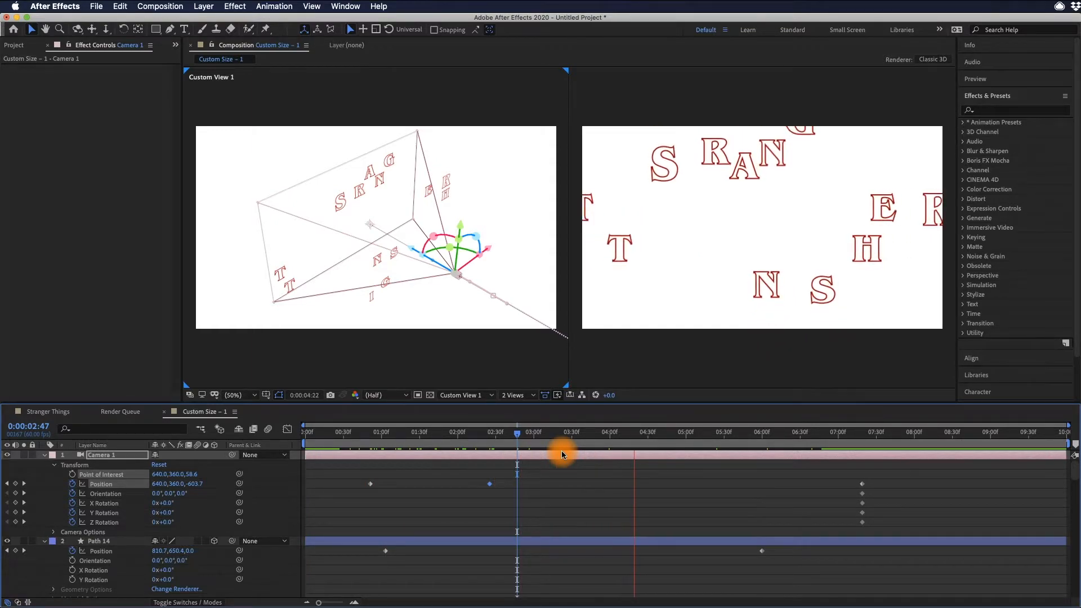
pyautogui.press('space')
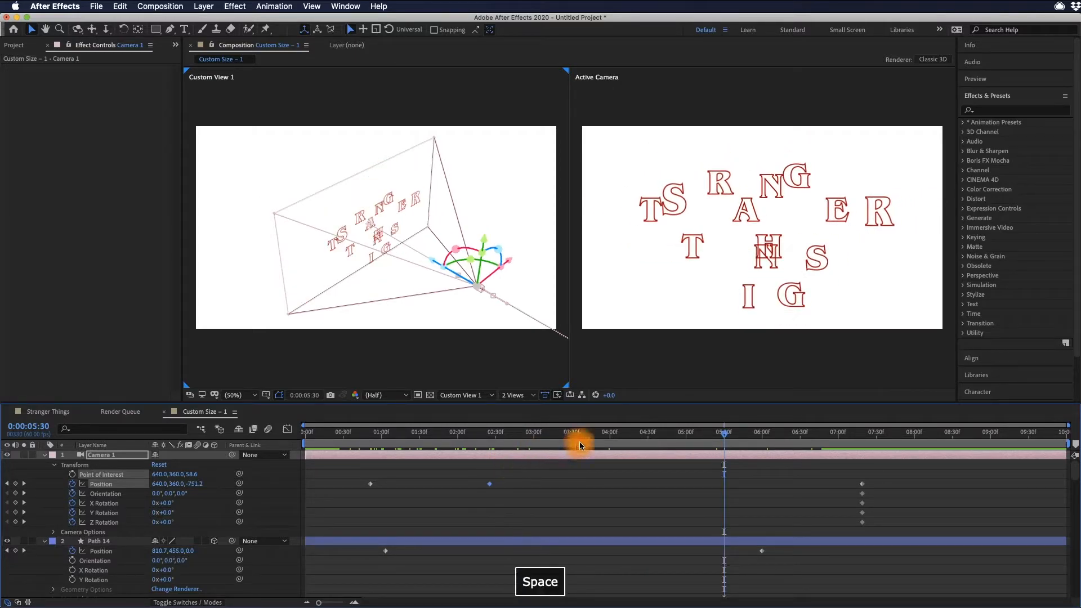
pyautogui.moveTo(579, 442); pyautogui.dragTo(336, 446)
pyautogui.moveTo(337, 445); pyautogui.dragTo(335, 445)
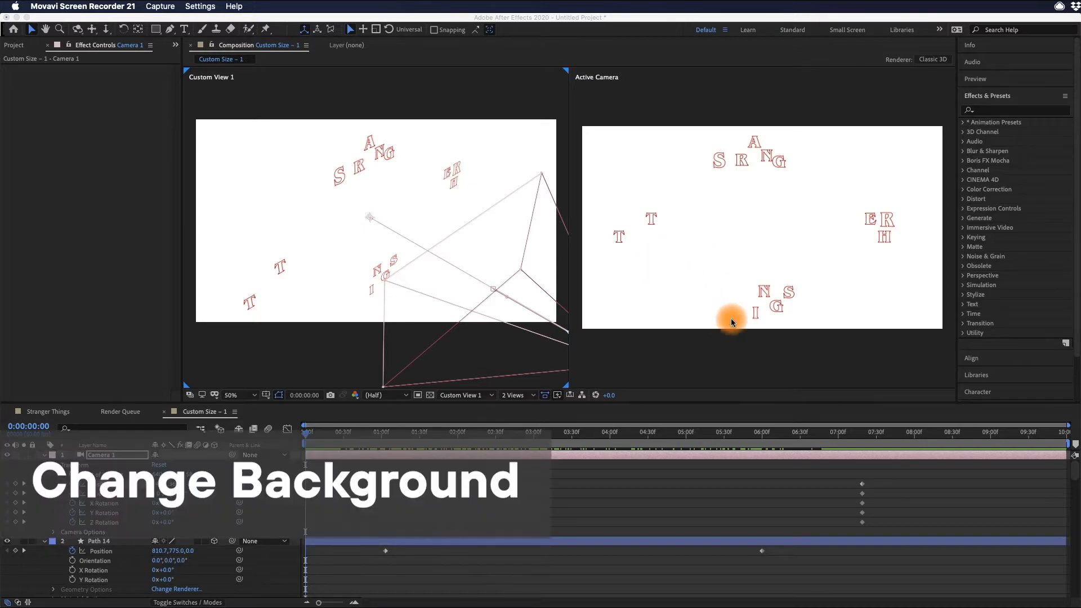
# Step: Change the composition's background color to black (000000)
pyautogui.click(653, 361)
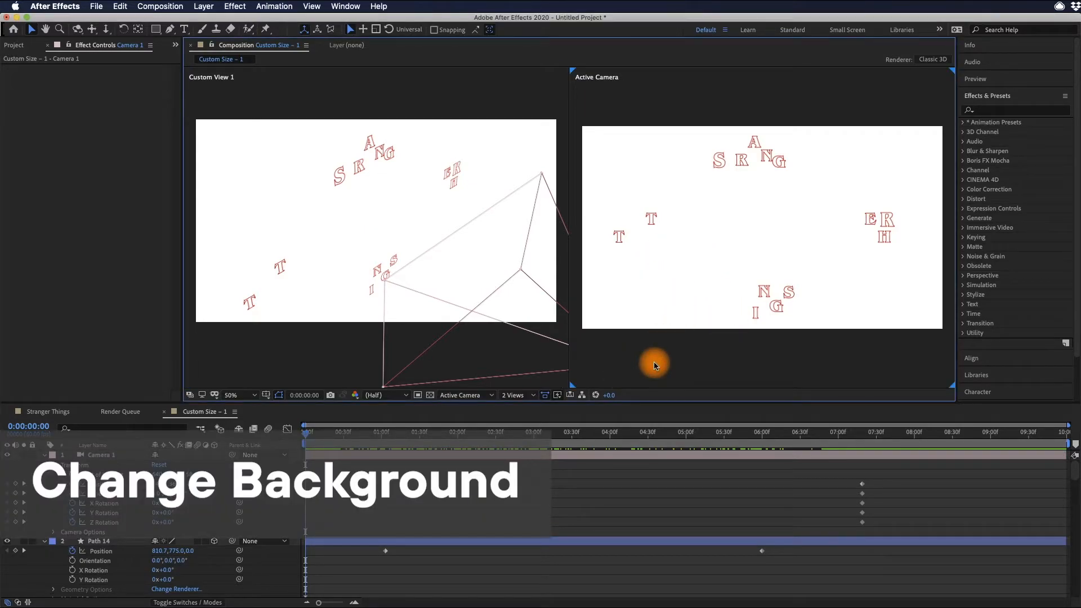
pyautogui.press('super+k')
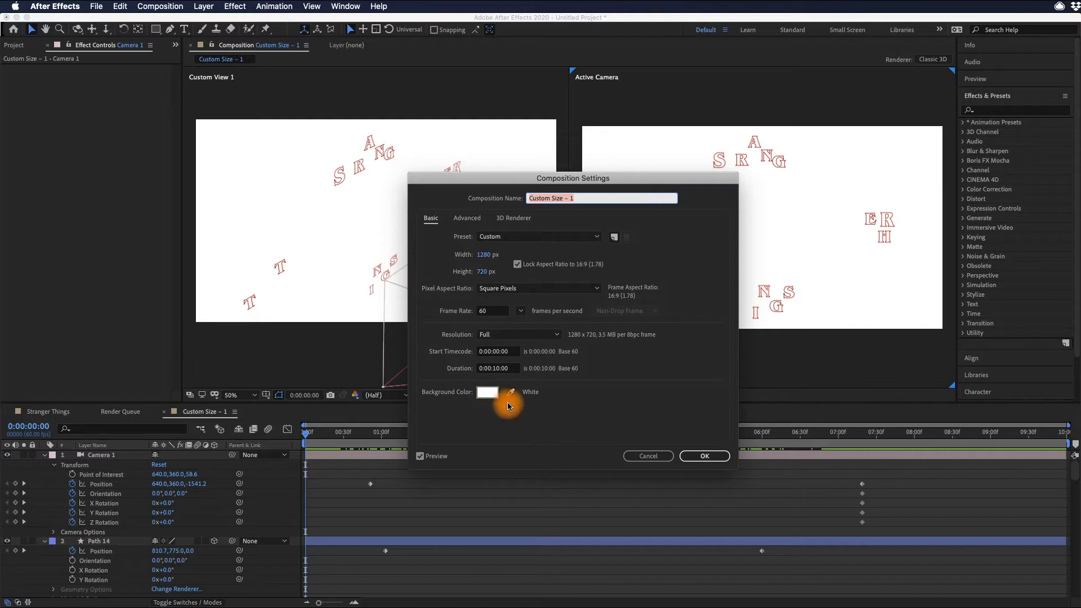
pyautogui.click(486, 396)
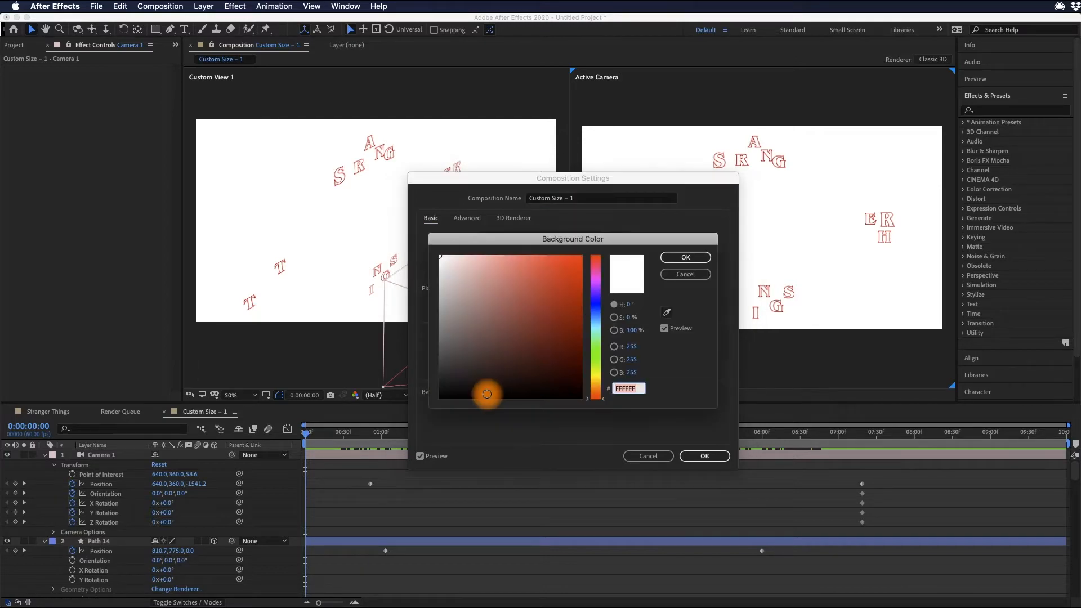
pyautogui.moveTo(467, 367); pyautogui.dragTo(407, 408)
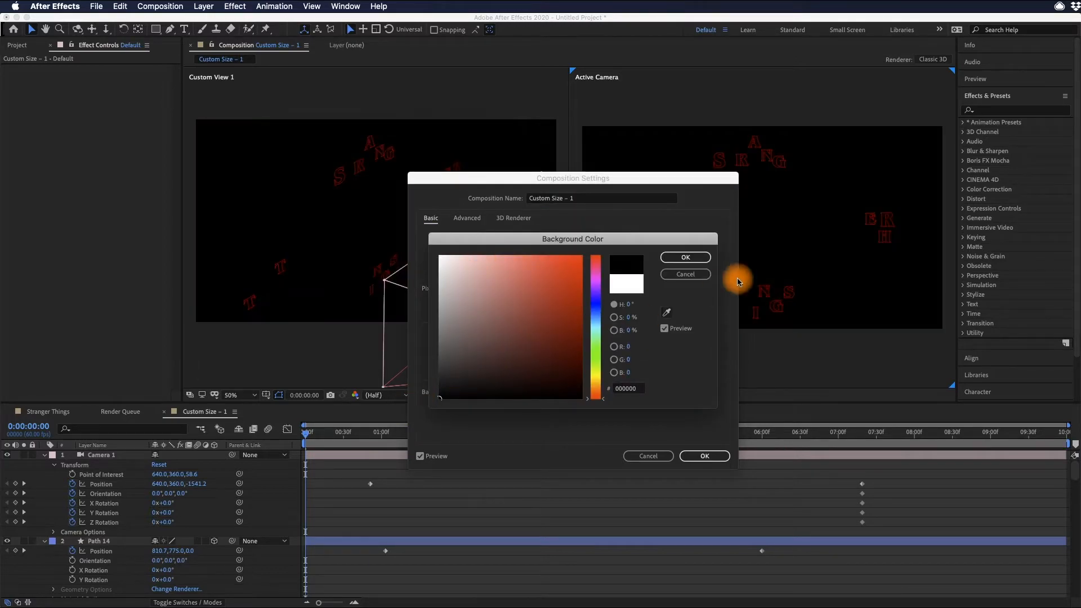
pyautogui.click(685, 257)
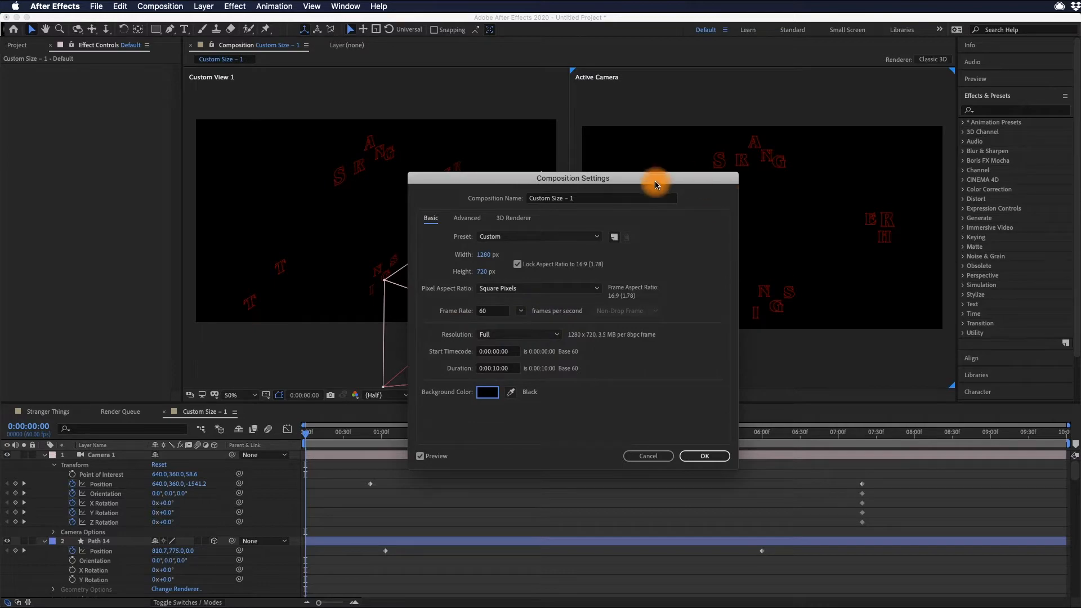
pyautogui.click(704, 453)
# Step: Move Camera 1's first Position keyframe to 0:00:00:00 and preview the full animation
pyautogui.press('space')
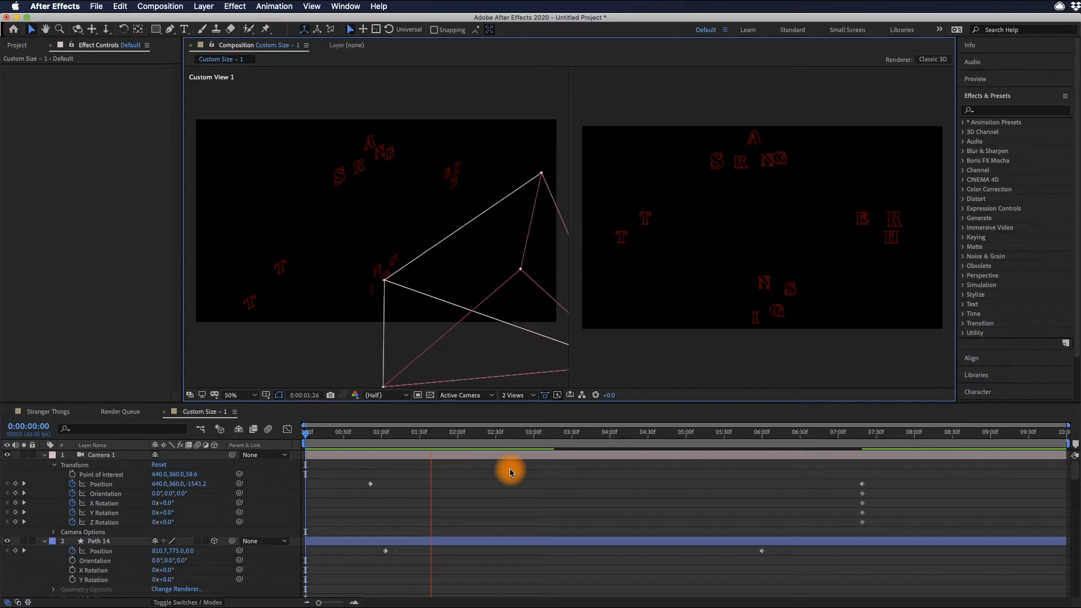
pyautogui.press('space')
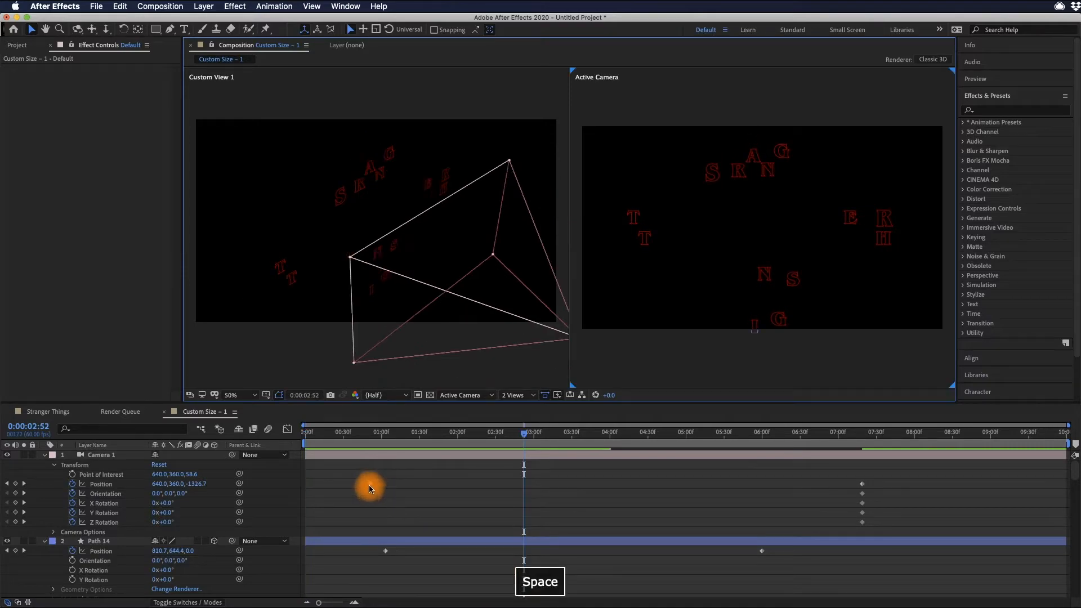
pyautogui.moveTo(369, 485); pyautogui.dragTo(305, 491)
pyautogui.moveTo(523, 433); pyautogui.dragTo(267, 433)
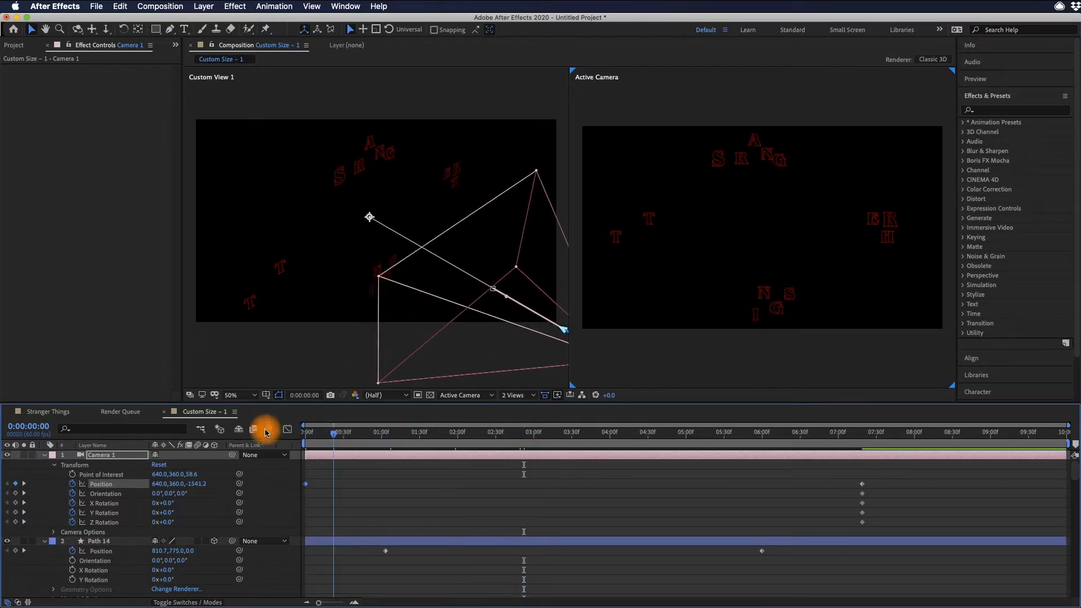
pyautogui.press('space')
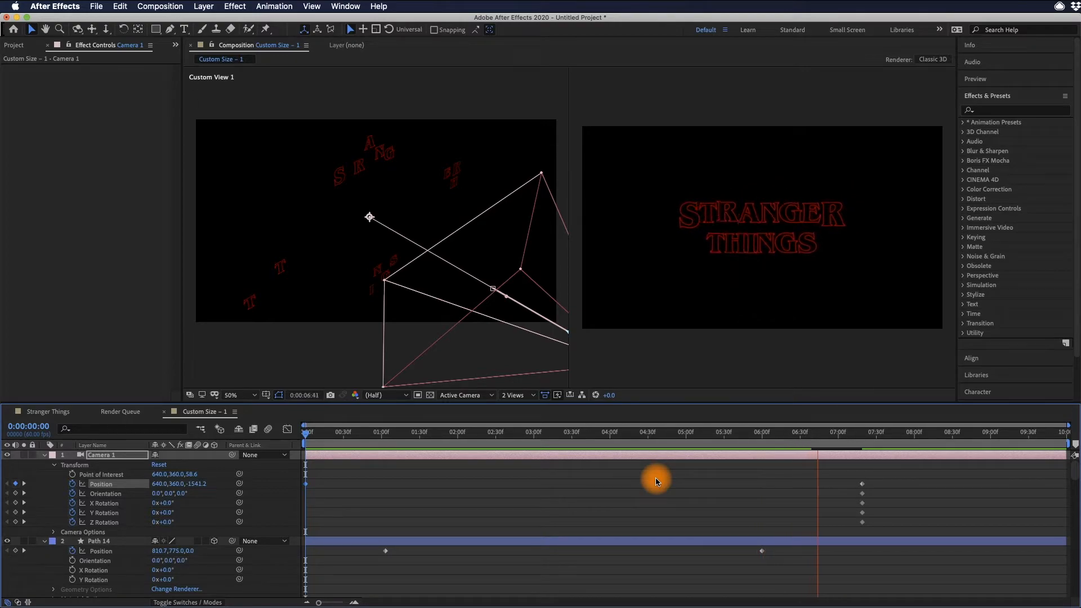
pyautogui.press('space')
pyautogui.moveTo(797, 434); pyautogui.dragTo(352, 466)
# Step: Collapse the properties of all layers in the timeline and deselect them
pyautogui.click(135, 457)
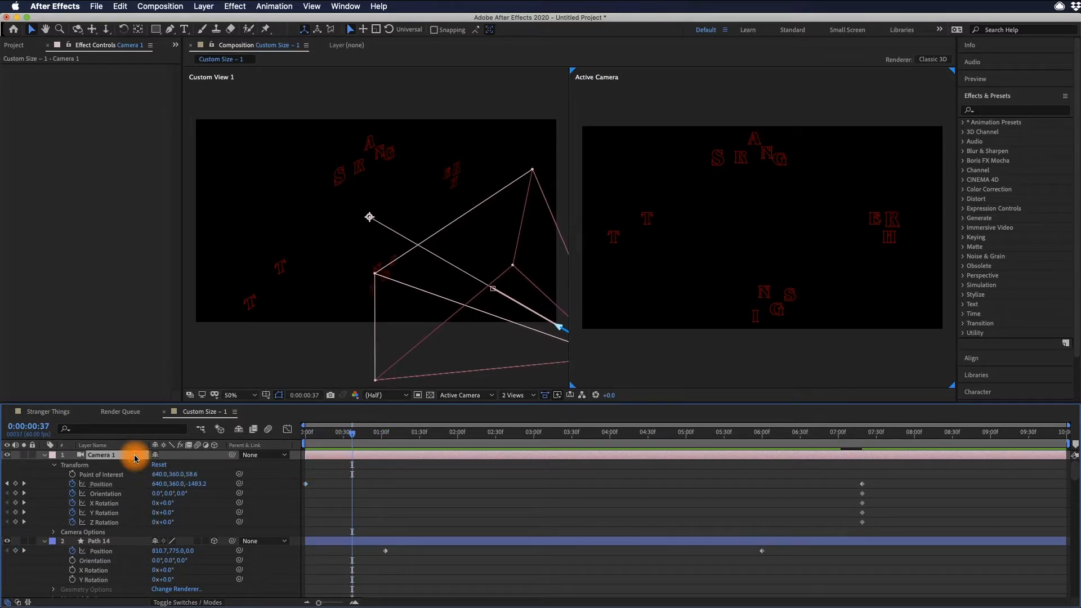
pyautogui.press('super+a')
pyautogui.press('u')
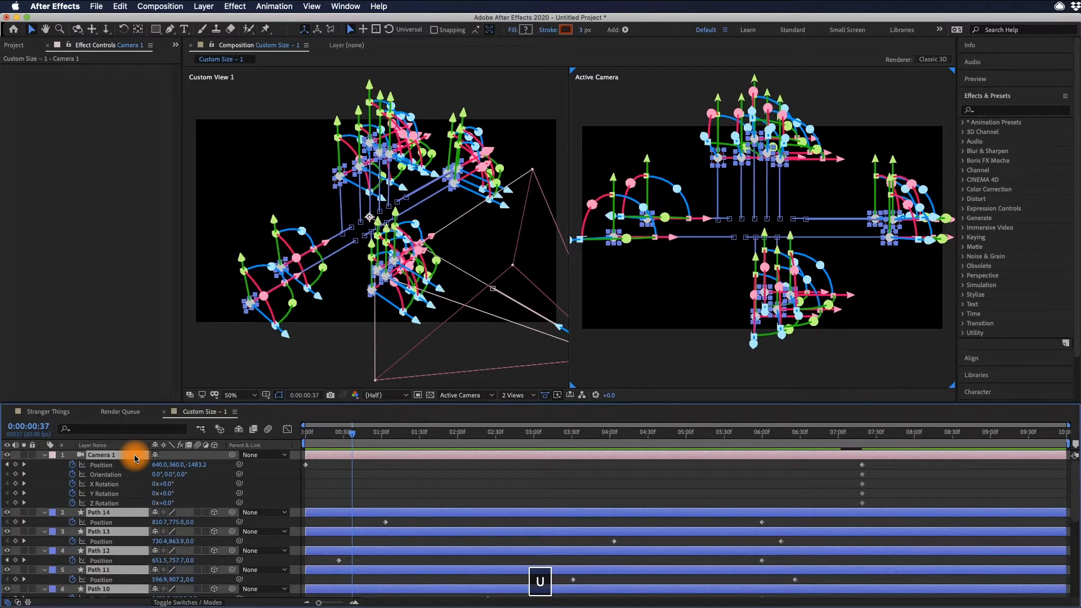
pyautogui.click(45, 454)
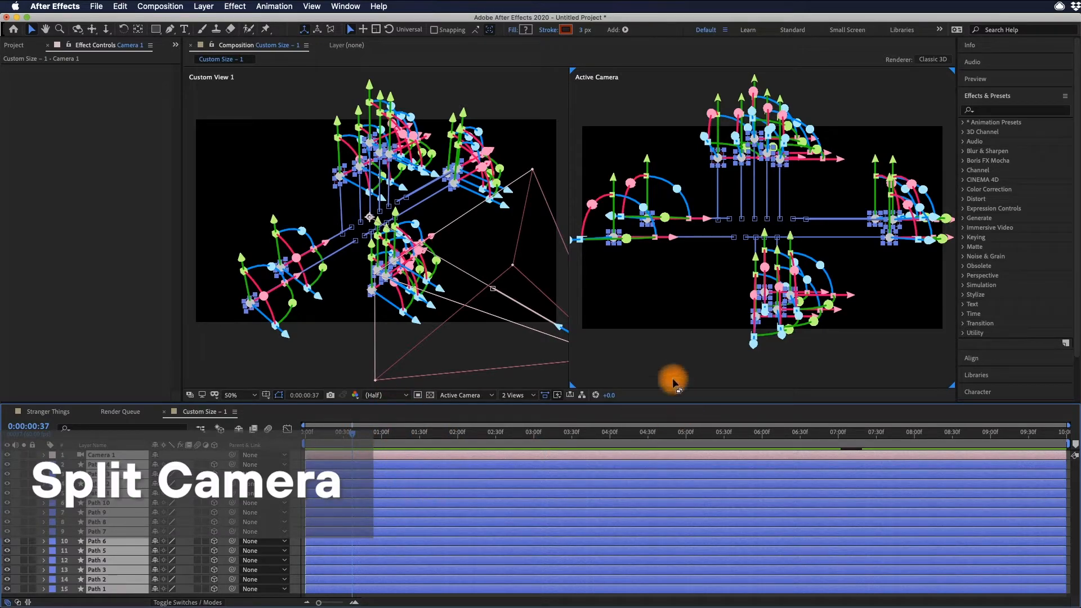
pyautogui.click(643, 359)
pyautogui.click(333, 354)
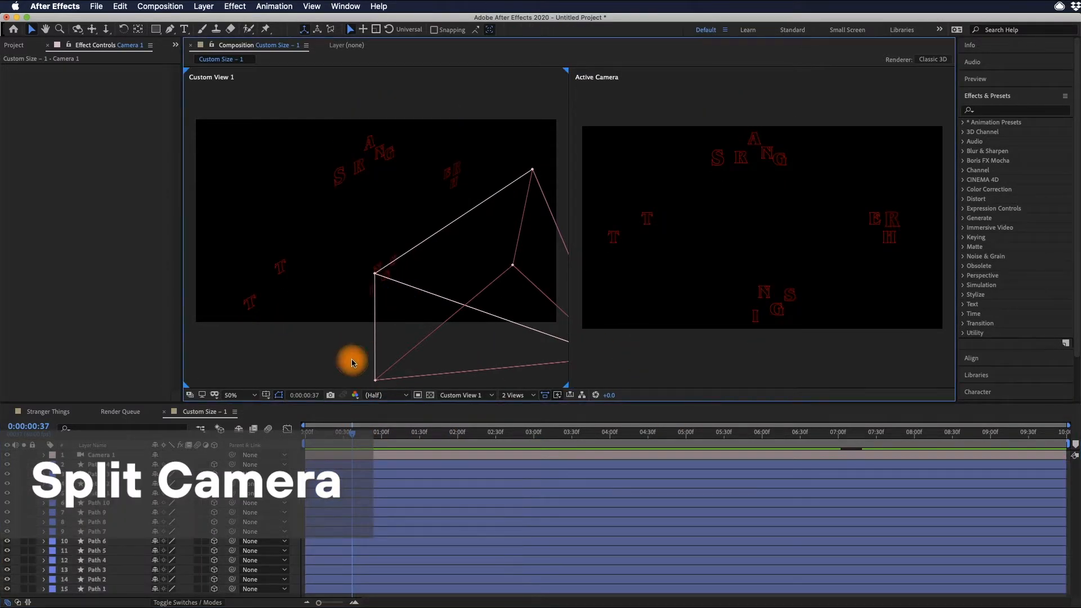
# Step: Trim the end of the Camera 1 layer to 0:00:02:31 and check the animation around the cut
pyautogui.click(406, 455)
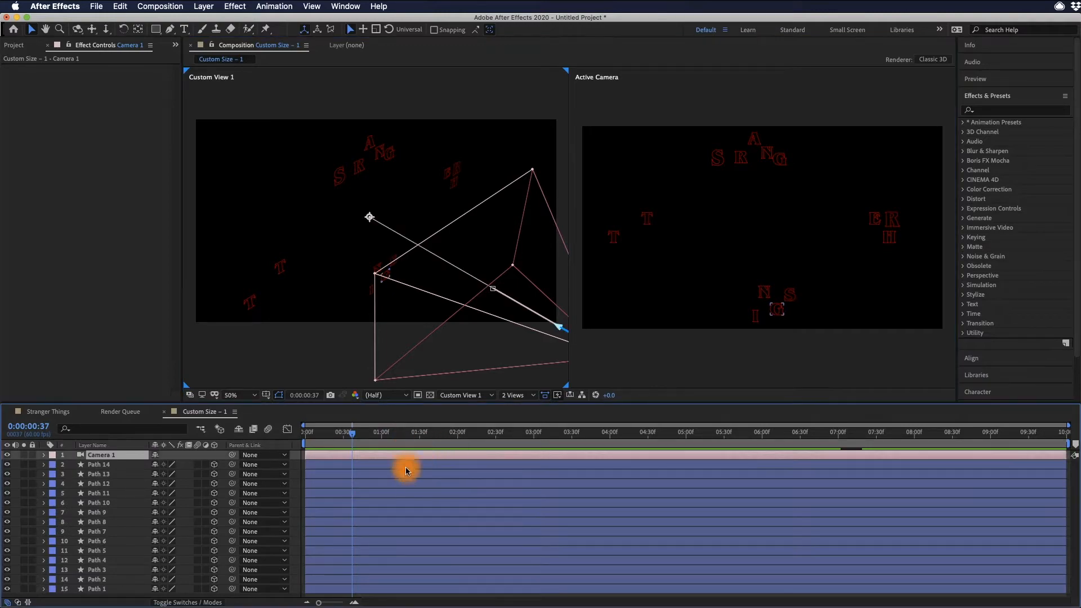
pyautogui.moveTo(349, 434); pyautogui.dragTo(297, 433)
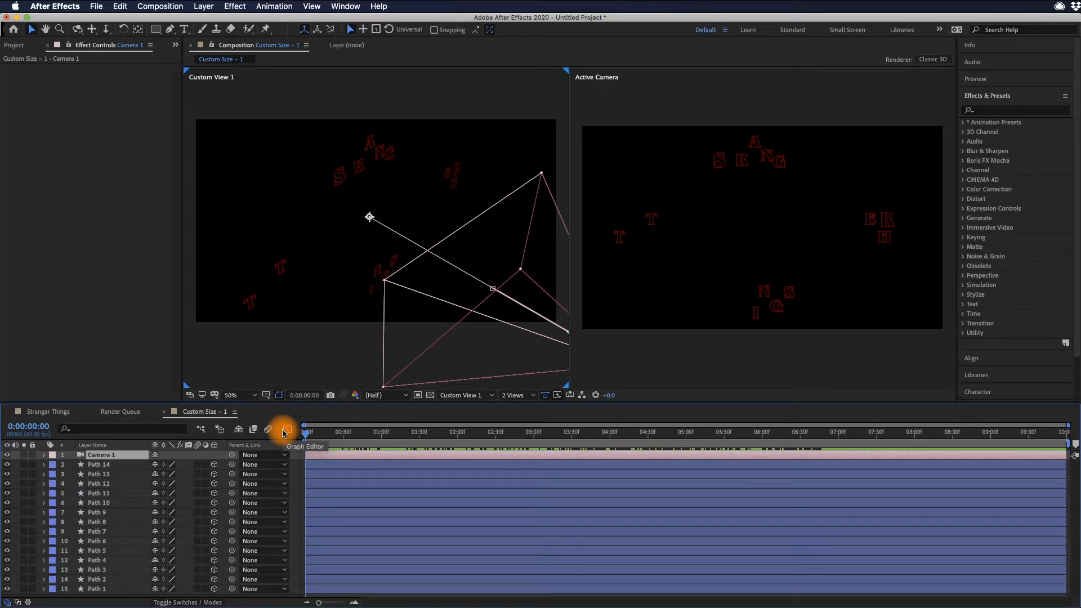
pyautogui.press('space')
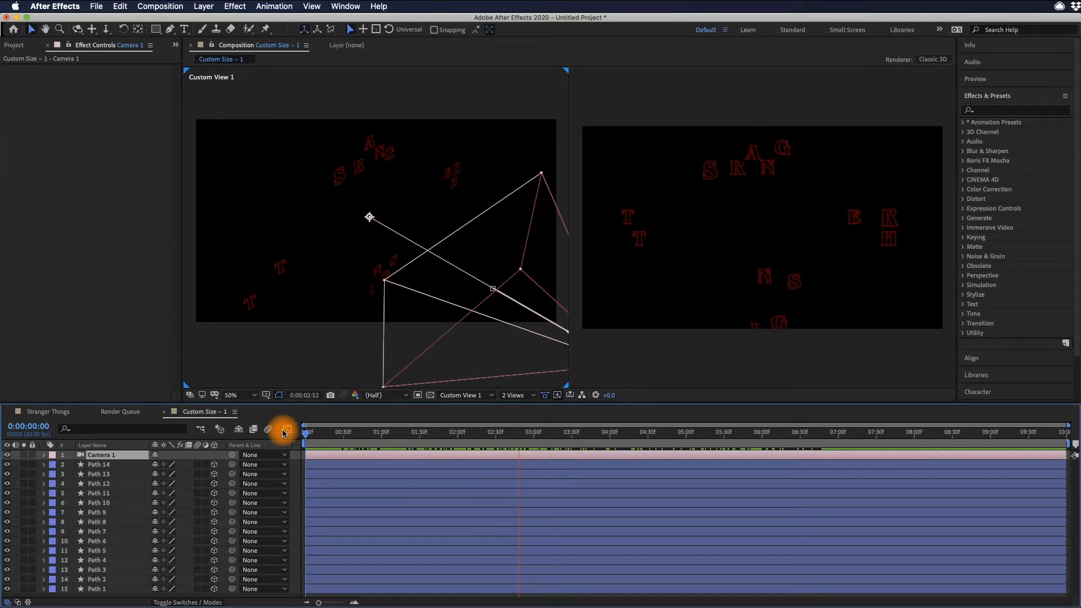
pyautogui.press('space')
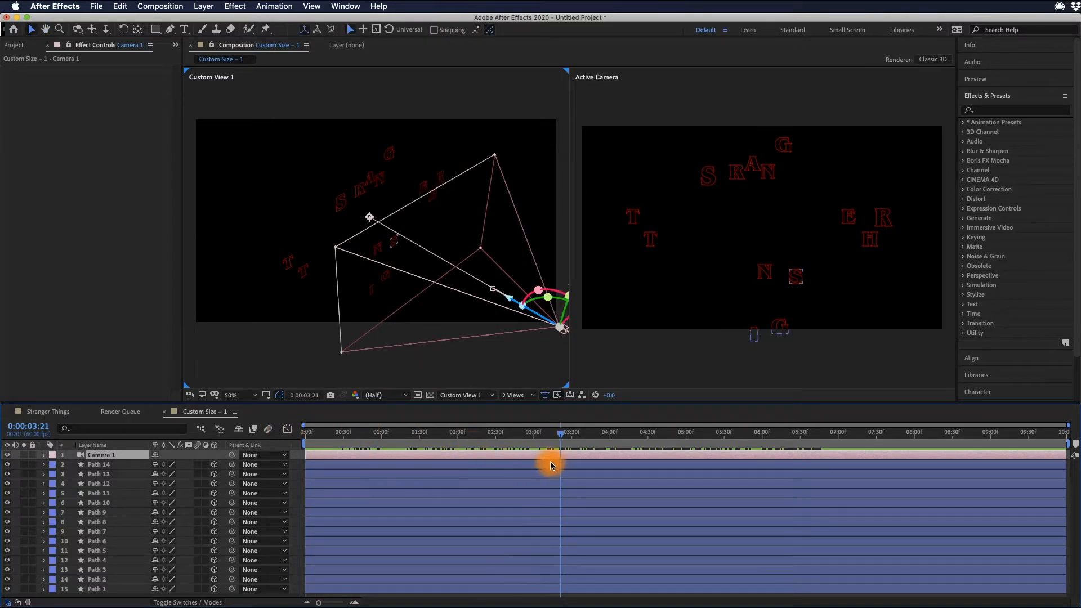
pyautogui.moveTo(560, 442); pyautogui.dragTo(496, 440)
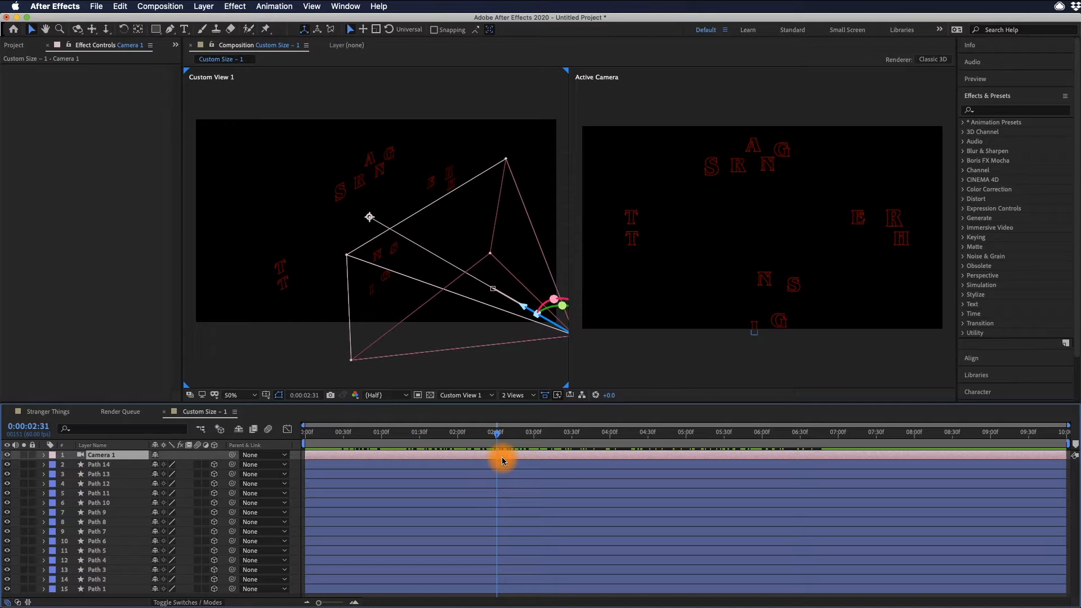
pyautogui.hotkey('alt', ']')
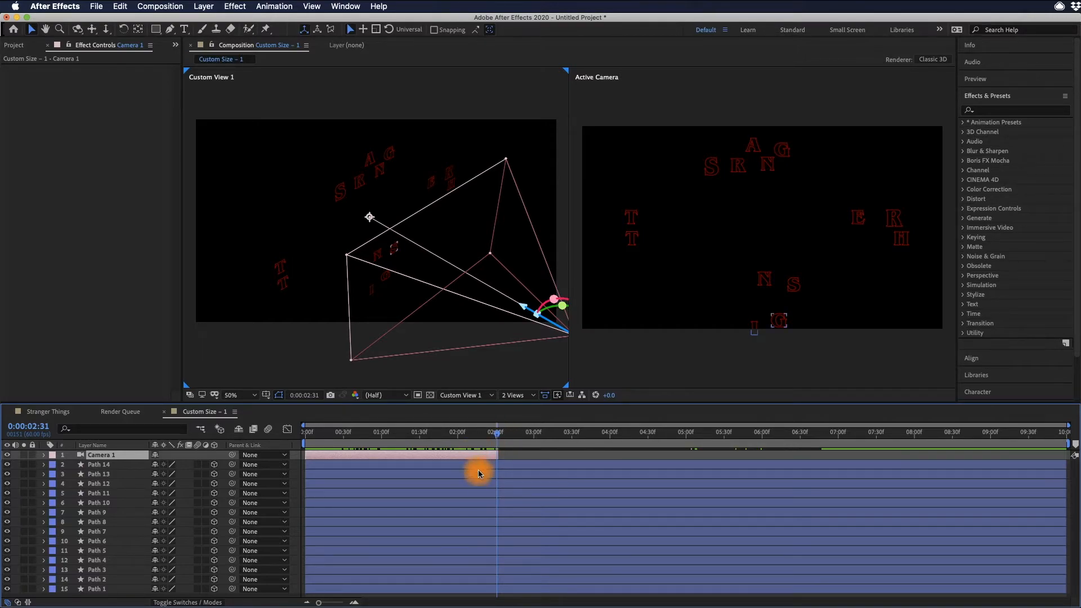
pyautogui.press('space')
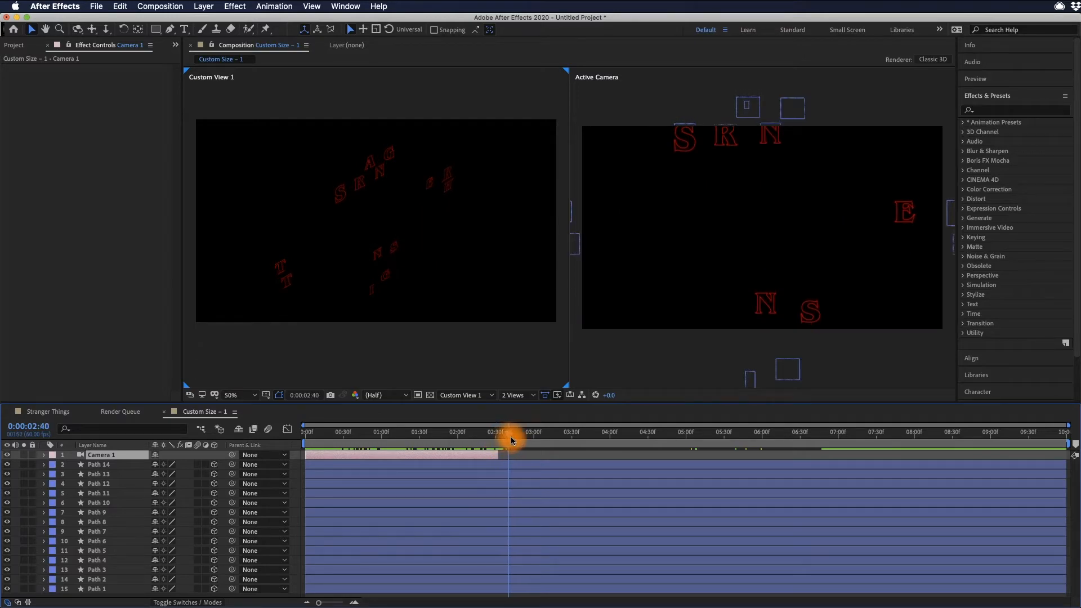
pyautogui.moveTo(478, 439)
pyautogui.mouseDown()
pyautogui.moveTo(421, 445)
pyautogui.moveTo(806, 423)
pyautogui.moveTo(833, 423)
pyautogui.moveTo(755, 427)
pyautogui.moveTo(919, 440)
pyautogui.moveTo(712, 448)
pyautogui.moveTo(794, 451)
pyautogui.moveTo(498, 442)
pyautogui.mouseUp()
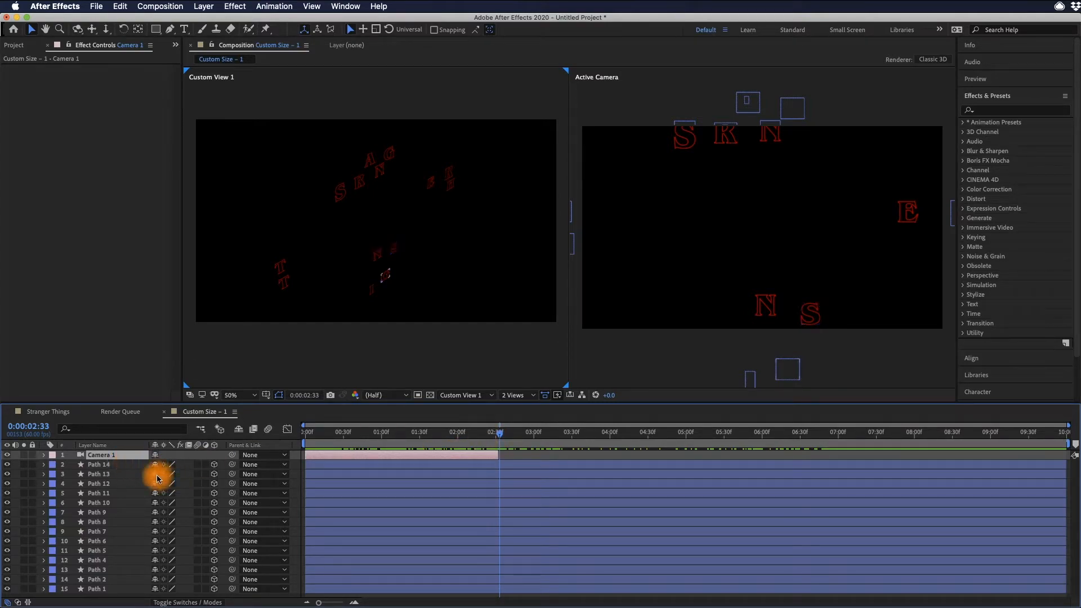
# Step: Add a second two-node camera layer named Camera 2 using the 24mm preset
pyautogui.click(216, 8)
pyautogui.moveTo(241, 19)
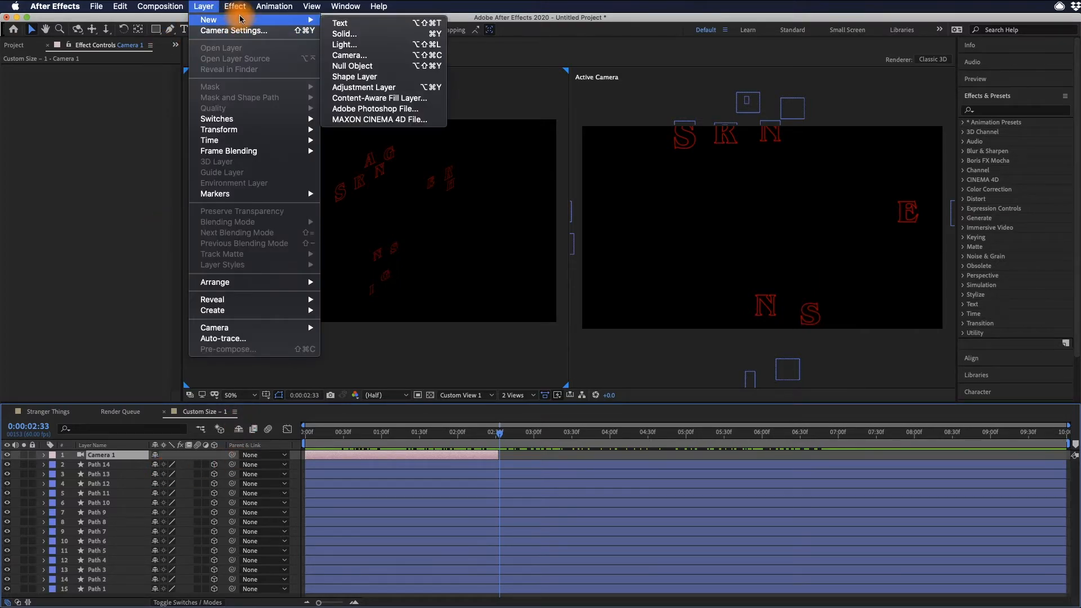
pyautogui.click(350, 54)
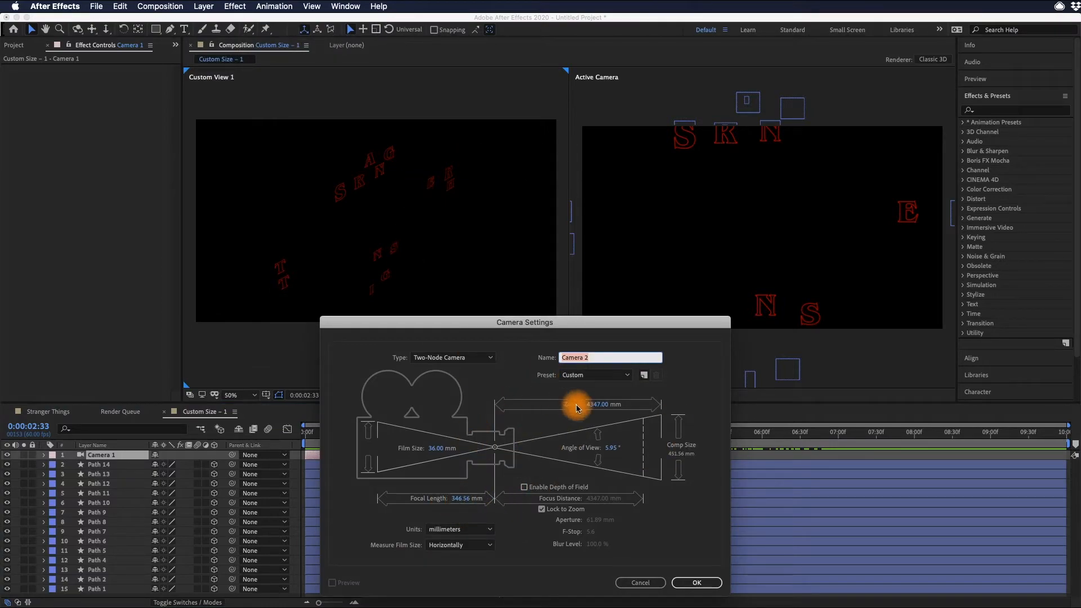
pyautogui.click(598, 376)
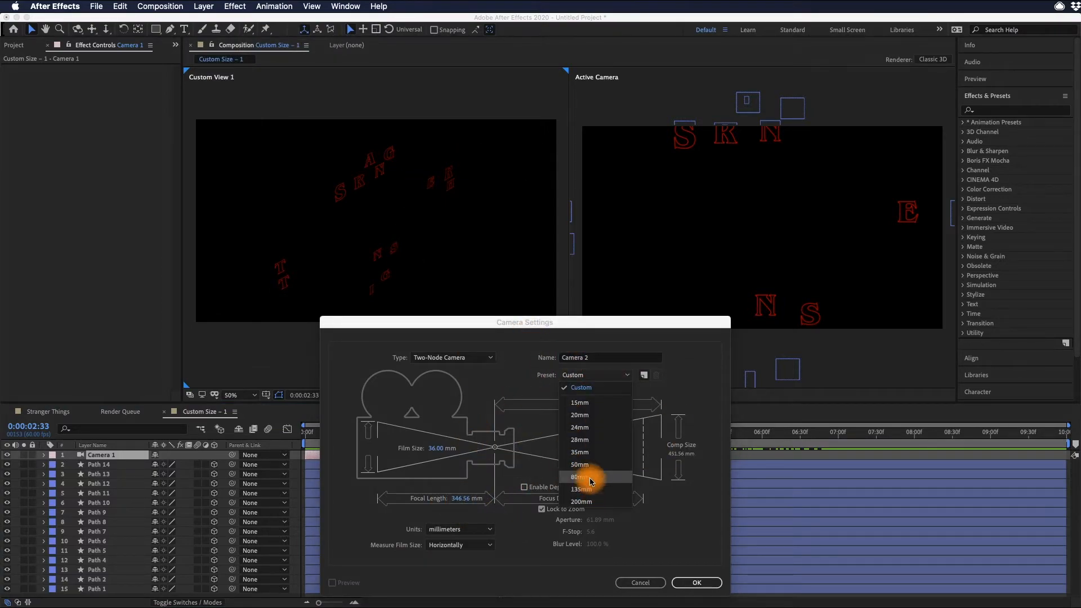
pyautogui.click(606, 447)
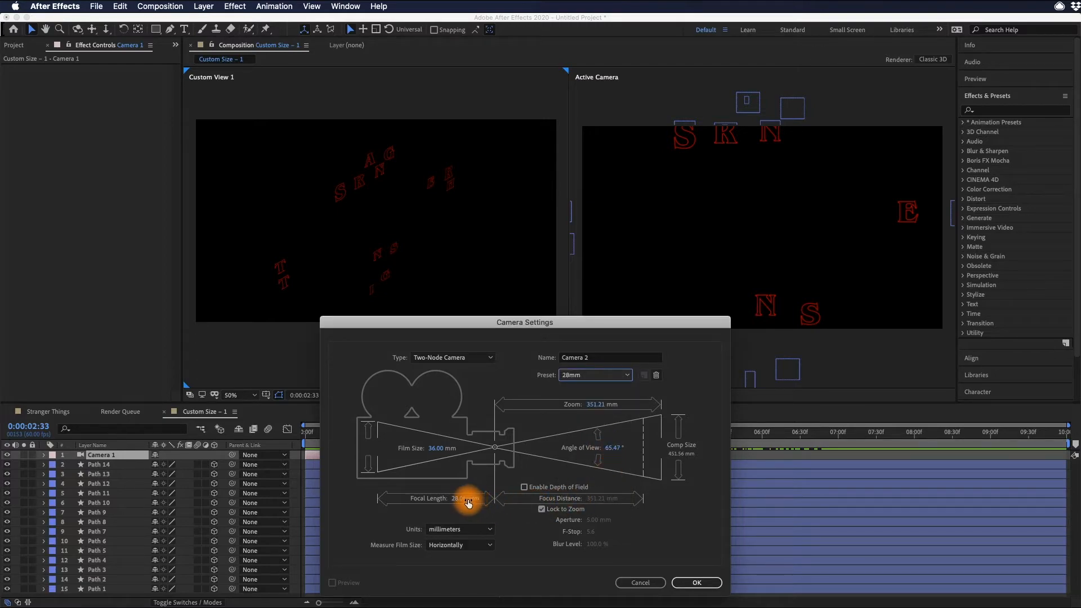
pyautogui.moveTo(466, 500)
pyautogui.mouseDown()
pyautogui.moveTo(506, 501)
pyautogui.moveTo(449, 502)
pyautogui.moveTo(468, 502)
pyautogui.mouseUp()
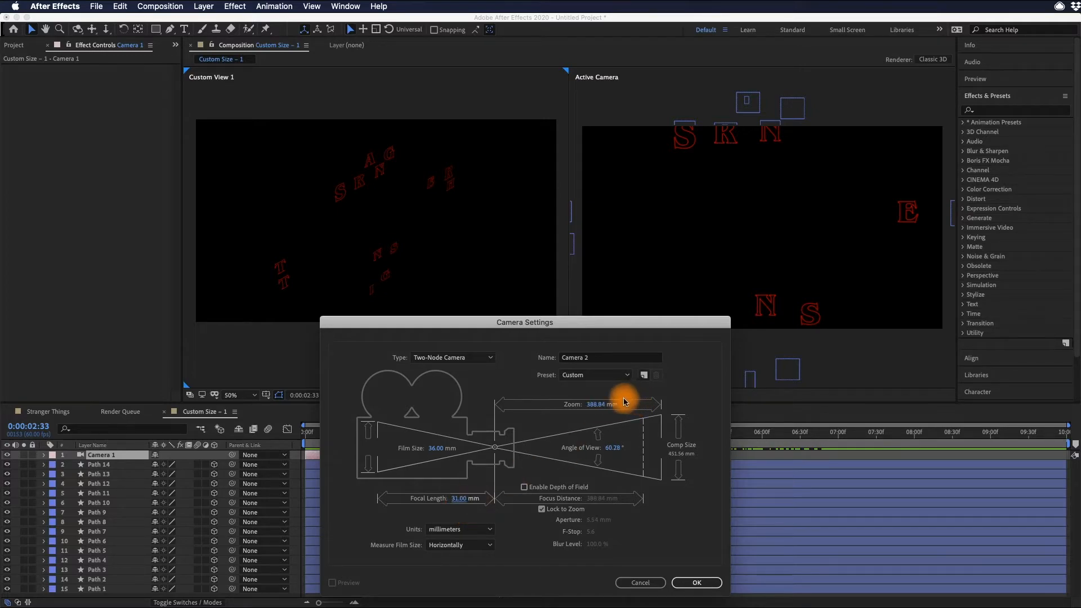
pyautogui.click(608, 374)
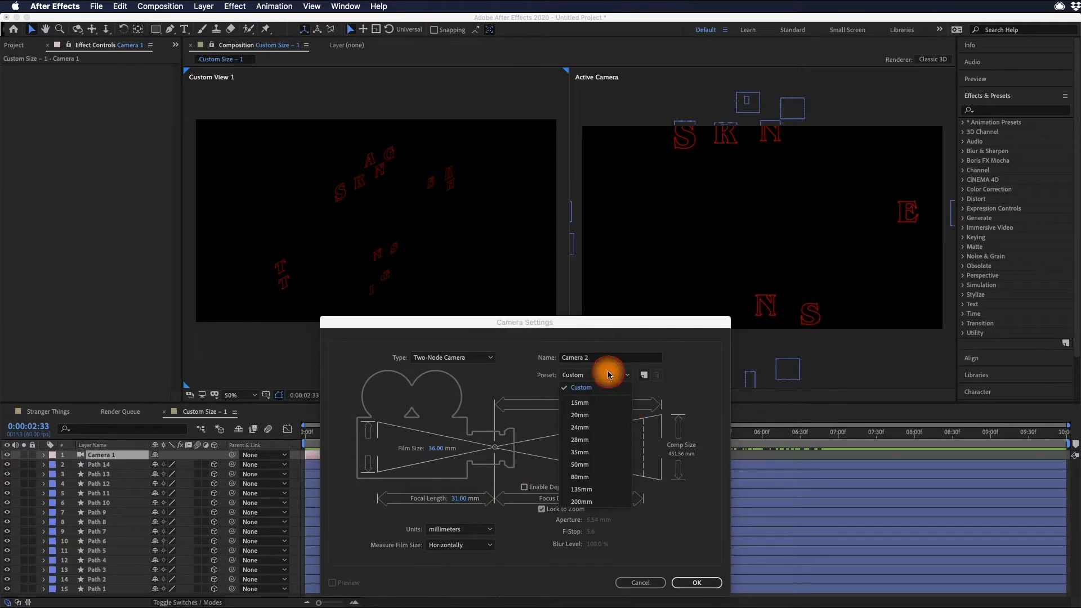
pyautogui.click(603, 429)
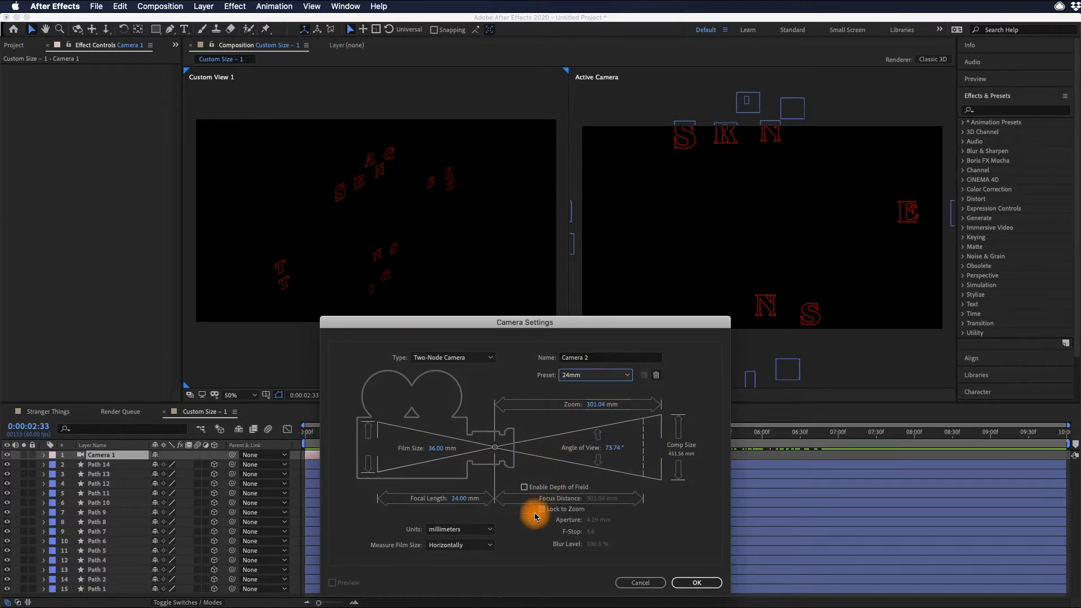
pyautogui.click(696, 584)
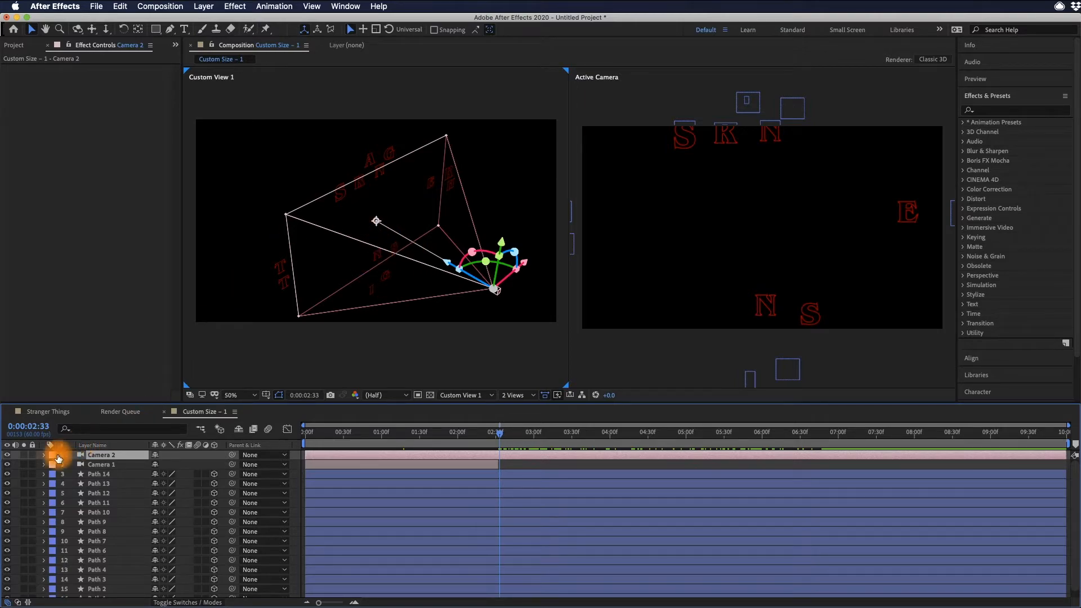
# Step: Reveal the Transform properties of Camera 2 and Path 14, briefly hiding Path 14 to check which letter it is
pyautogui.click(45, 454)
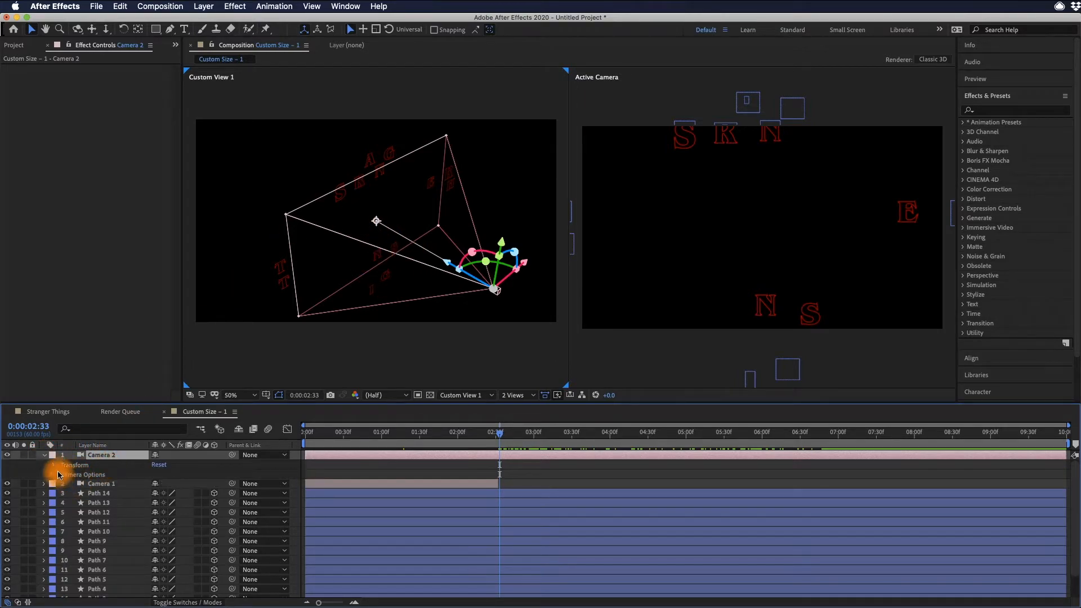
pyautogui.click(55, 465)
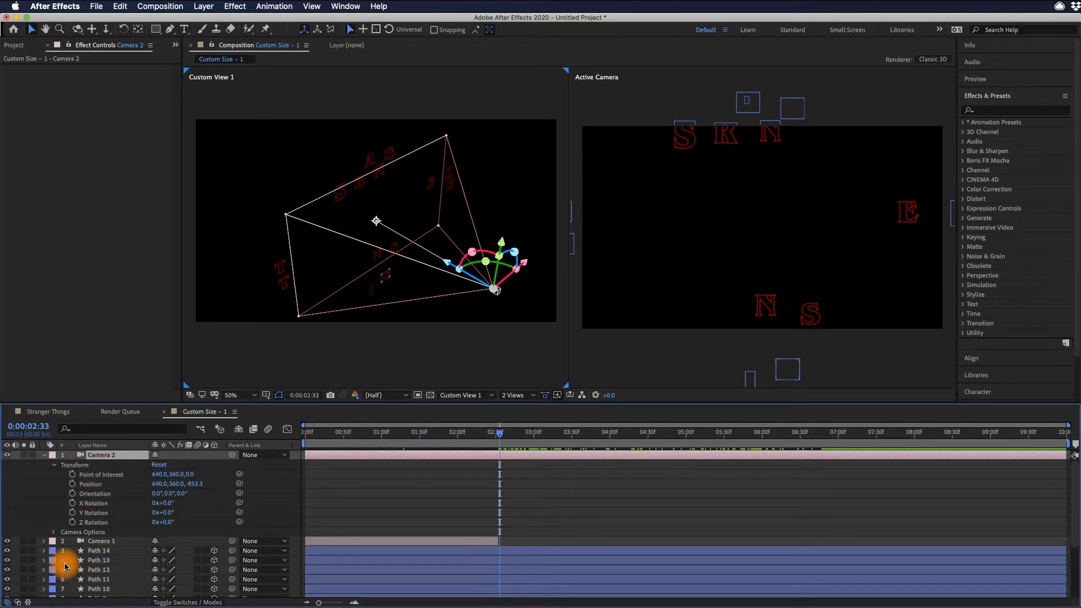
pyautogui.click(7, 551)
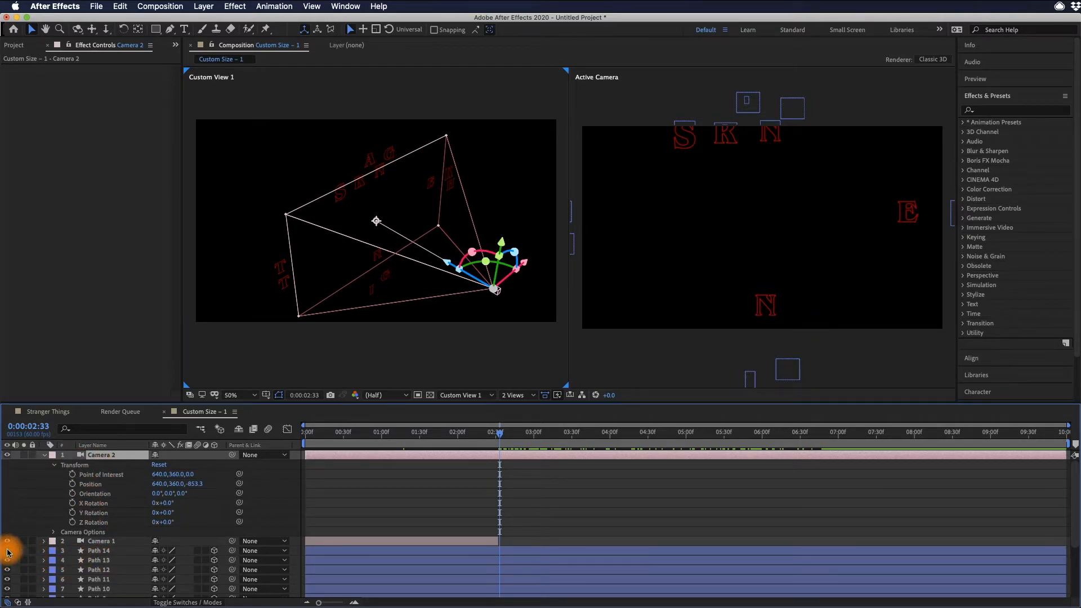
pyautogui.click(7, 551)
pyautogui.click(96, 551)
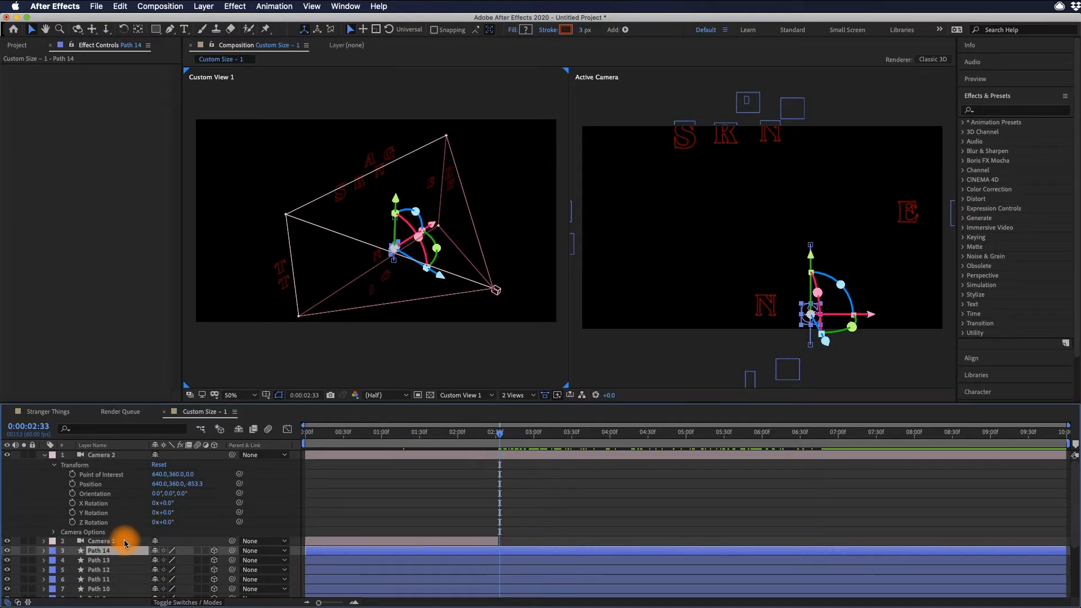
pyautogui.click(124, 540)
pyautogui.click(120, 550)
pyautogui.click(43, 551)
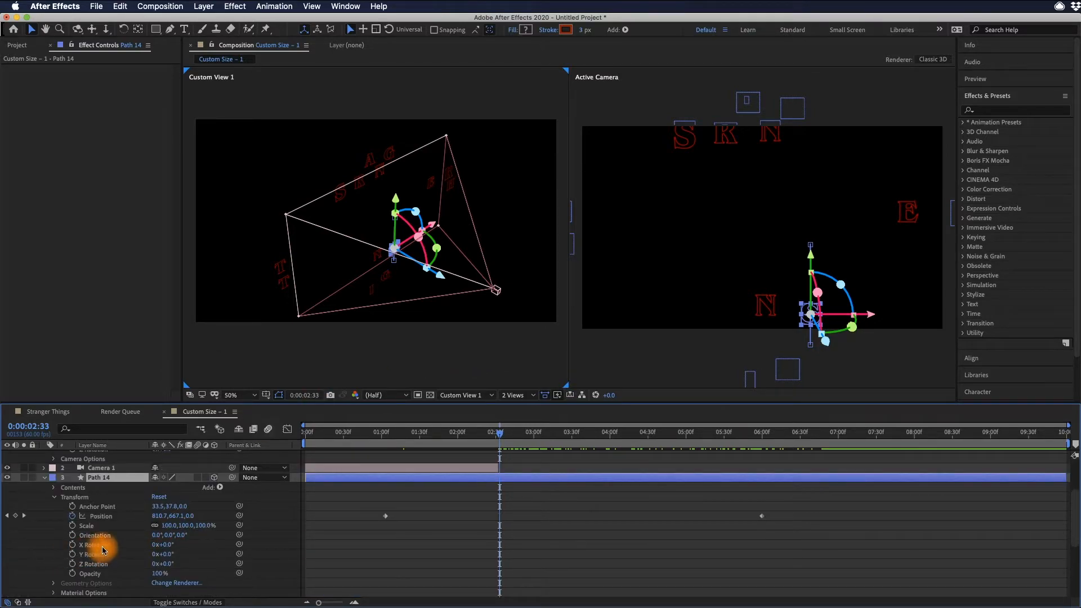
pyautogui.scroll(-3, 134, 541)
pyautogui.scroll(3, 134, 540)
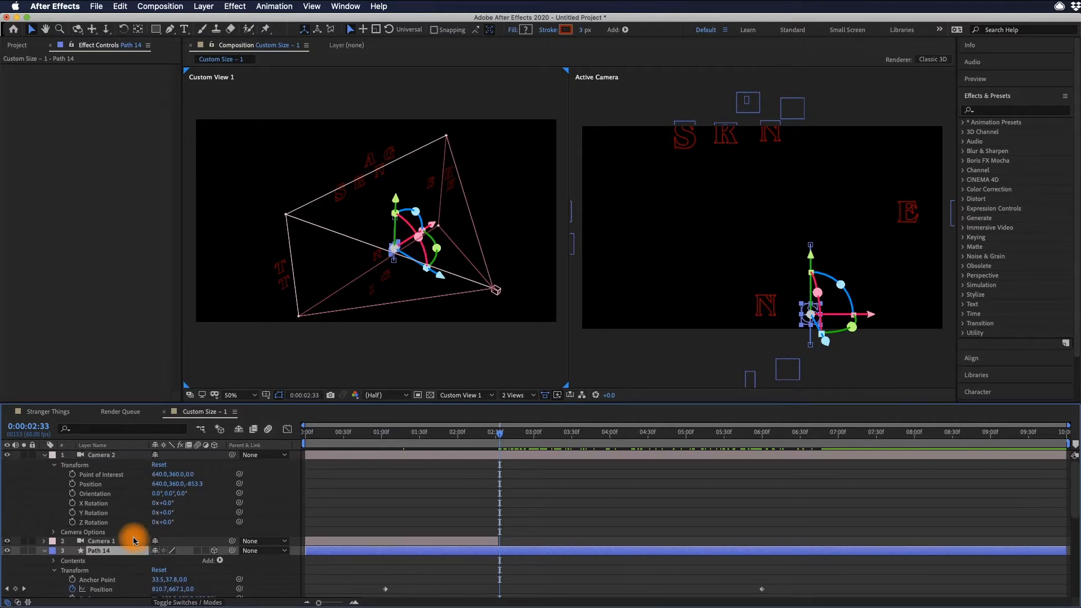
# Step: Enable keyframing on Camera 2's Point of Interest and link that property to the Position of Path 14
pyautogui.click(72, 474)
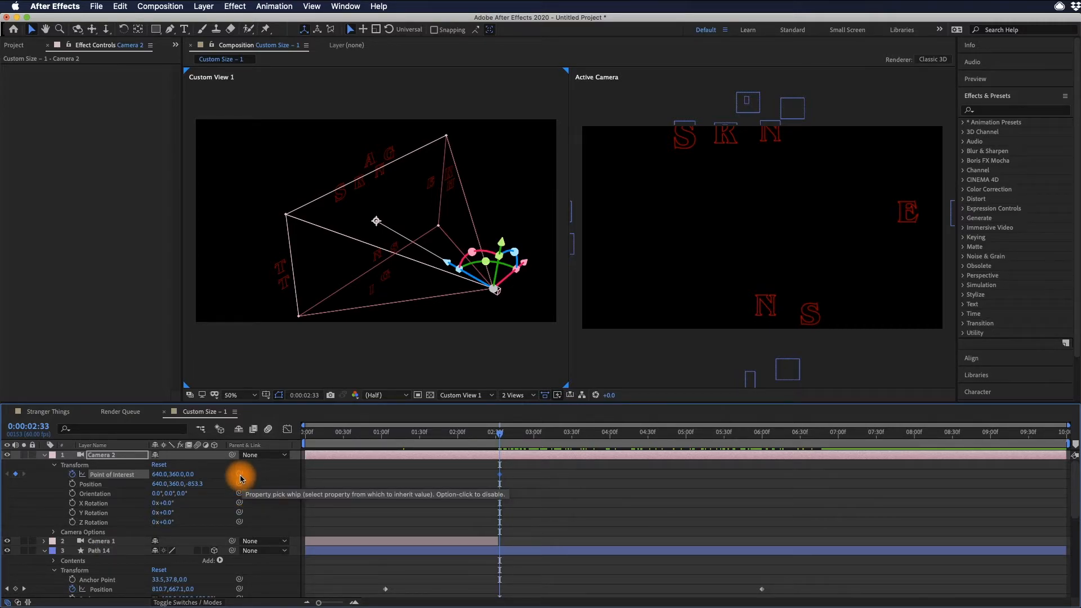
pyautogui.moveTo(240, 474); pyautogui.dragTo(112, 561)
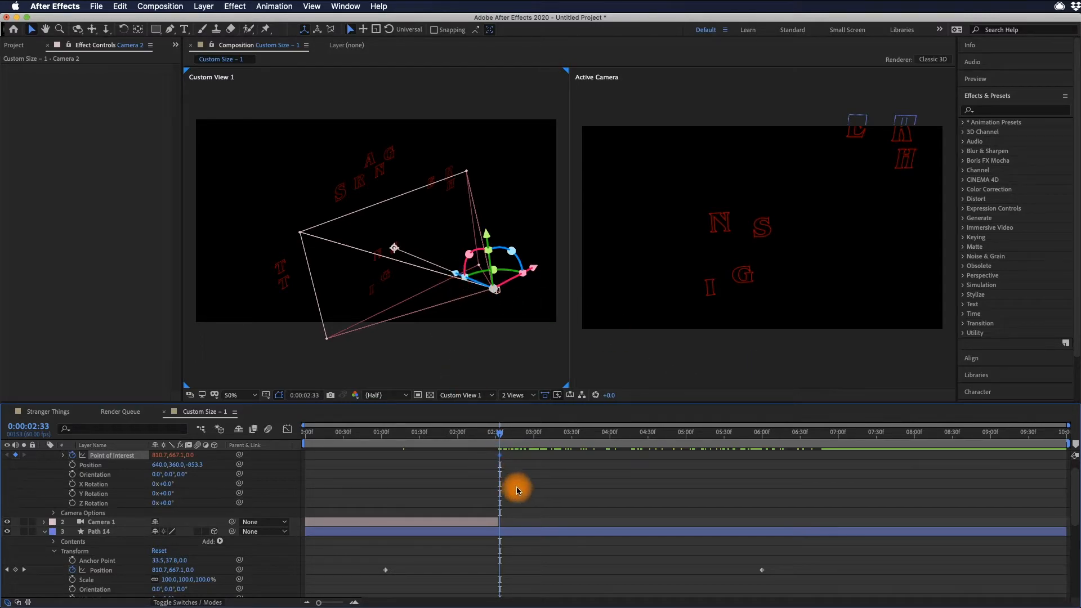
pyautogui.scroll(2, 532, 491)
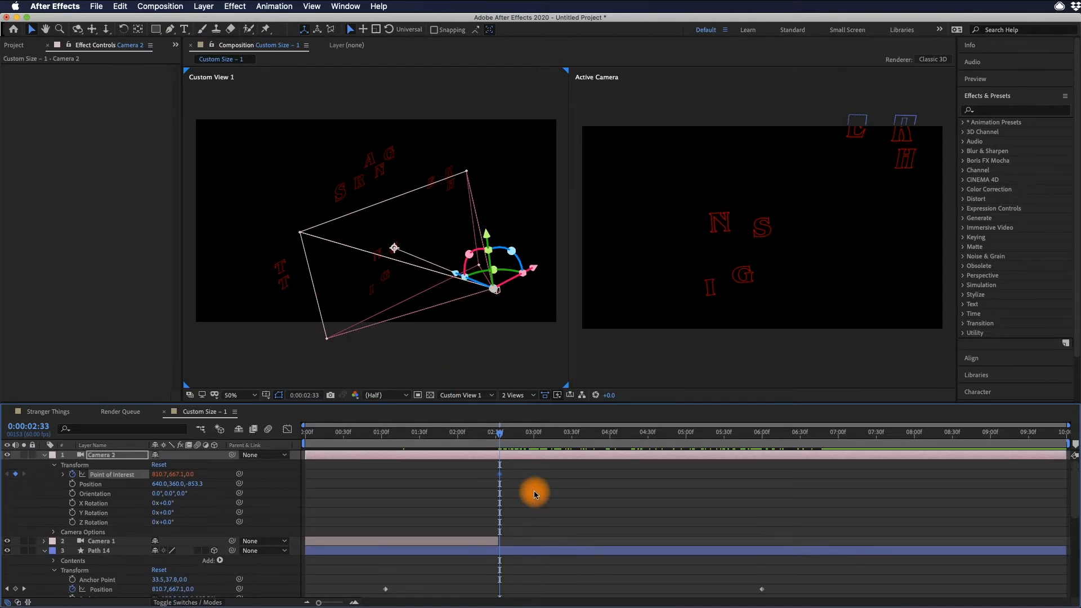
# Step: Move Camera 2 along its own Z axis toward the letter S, to about 750, 558, -303.3
pyautogui.click(452, 274)
pyautogui.moveTo(452, 274); pyautogui.dragTo(278, 260)
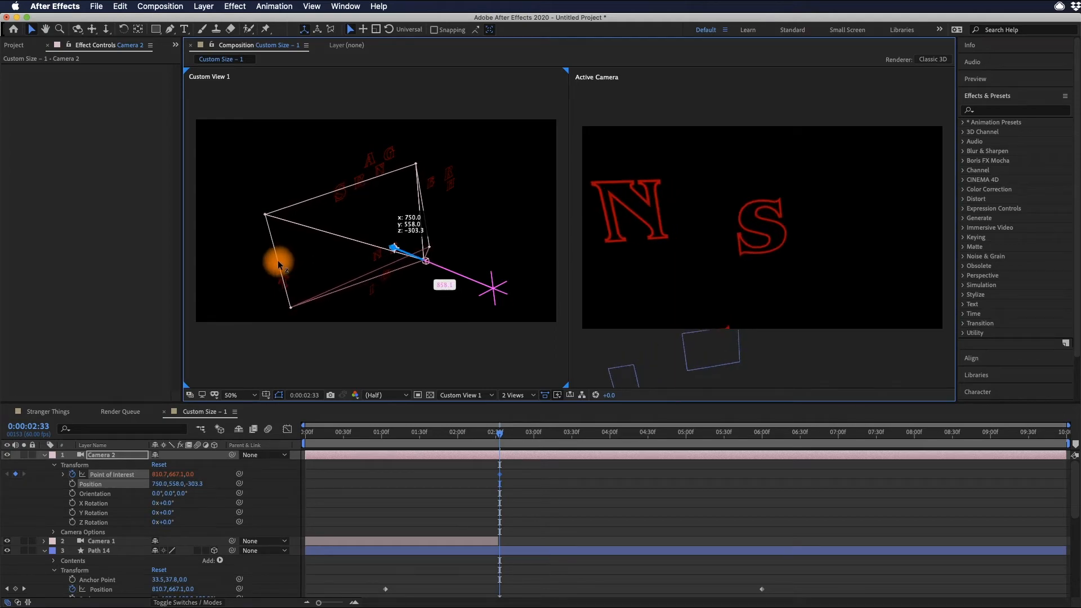
pyautogui.click(692, 510)
# Step: Preview the animation from the start, then move Camera 2 closer to the S, to about 772.1, 557.1, -193.2
pyautogui.moveTo(495, 442); pyautogui.dragTo(268, 443)
pyautogui.press('space')
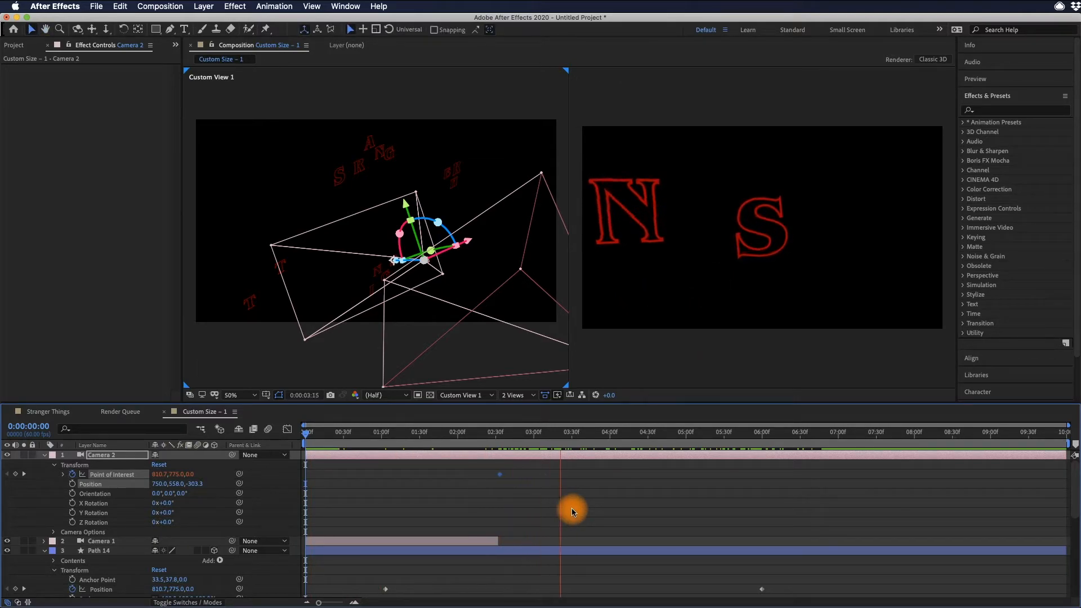
pyautogui.press('space')
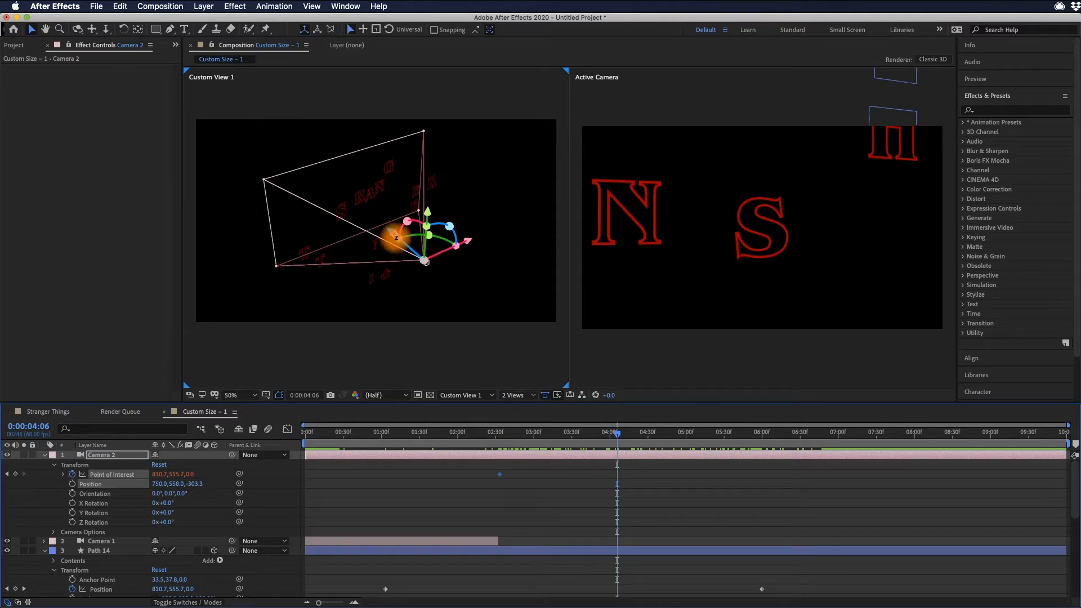
pyautogui.moveTo(393, 234); pyautogui.dragTo(347, 234)
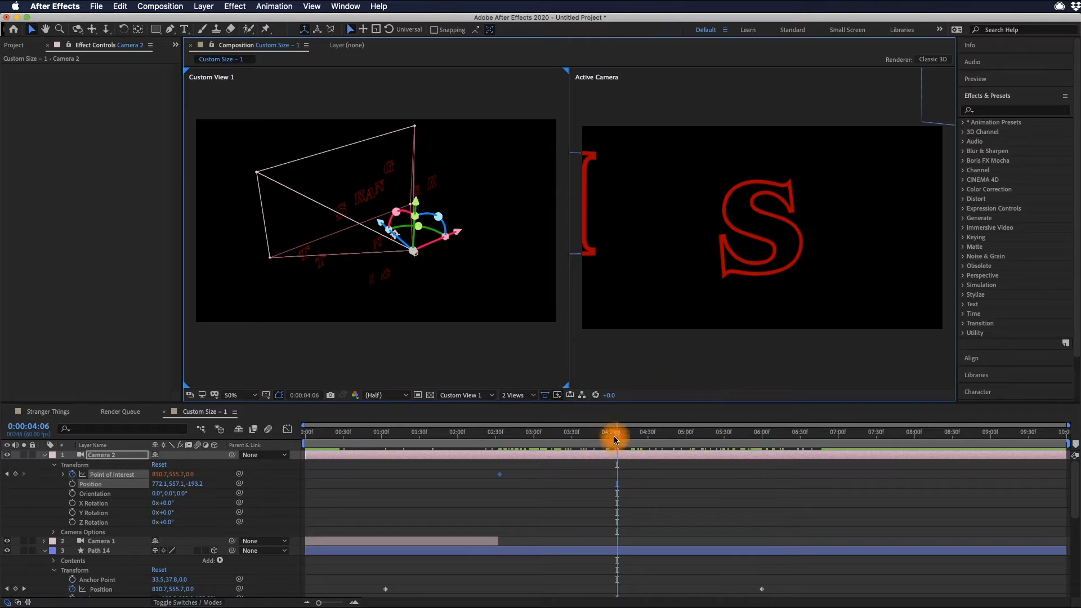
# Step: Set the current time to 0:00:02:14 and rename the Camera 2 layer as Camera S
pyautogui.moveTo(614, 439); pyautogui.dragTo(496, 495)
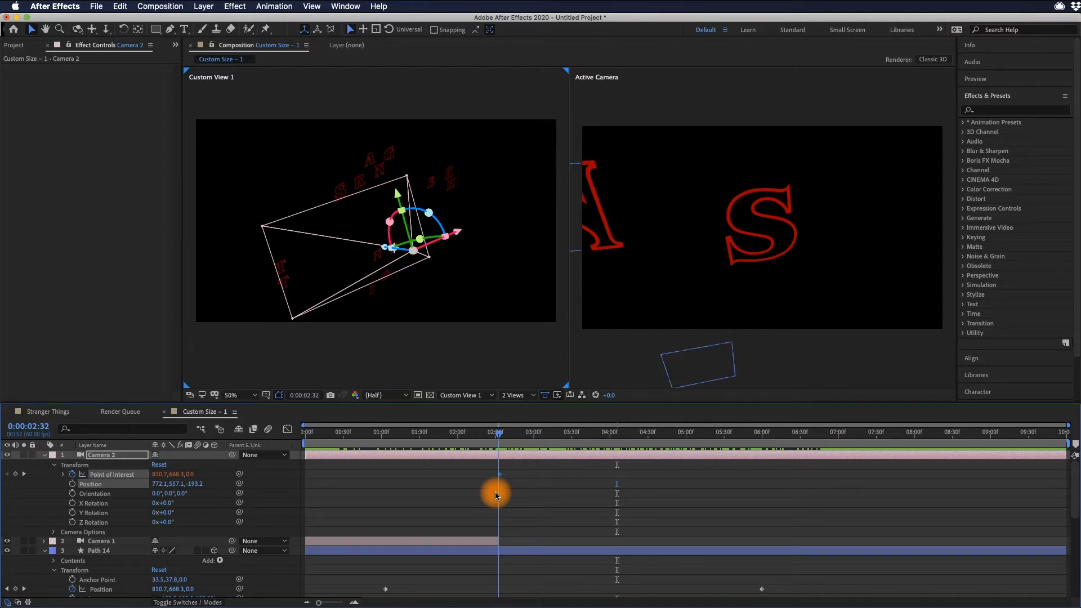
pyautogui.moveTo(495, 491); pyautogui.dragTo(485, 461)
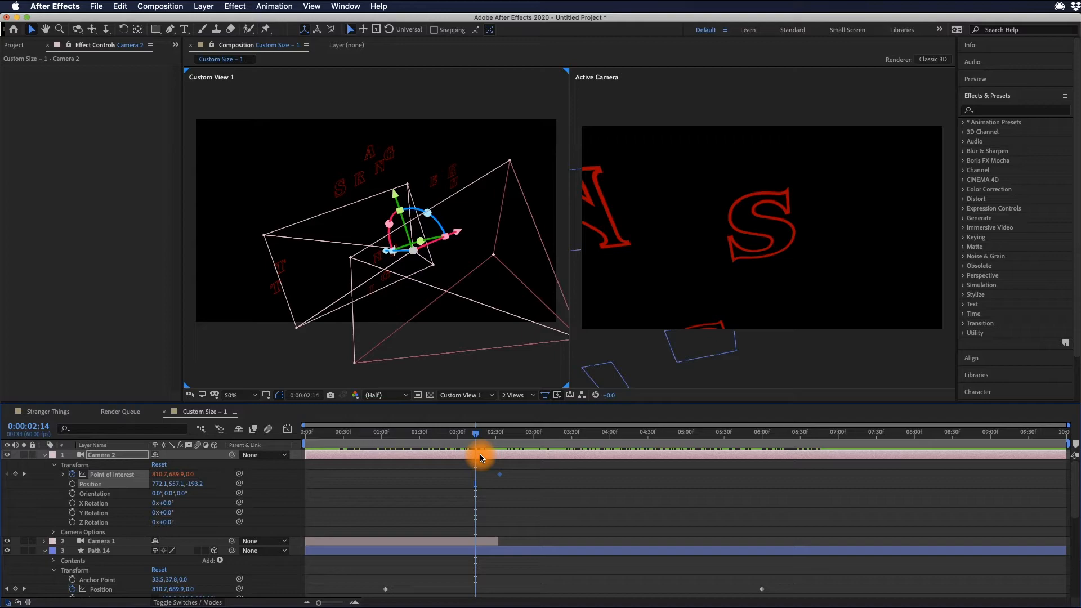
pyautogui.click(480, 453)
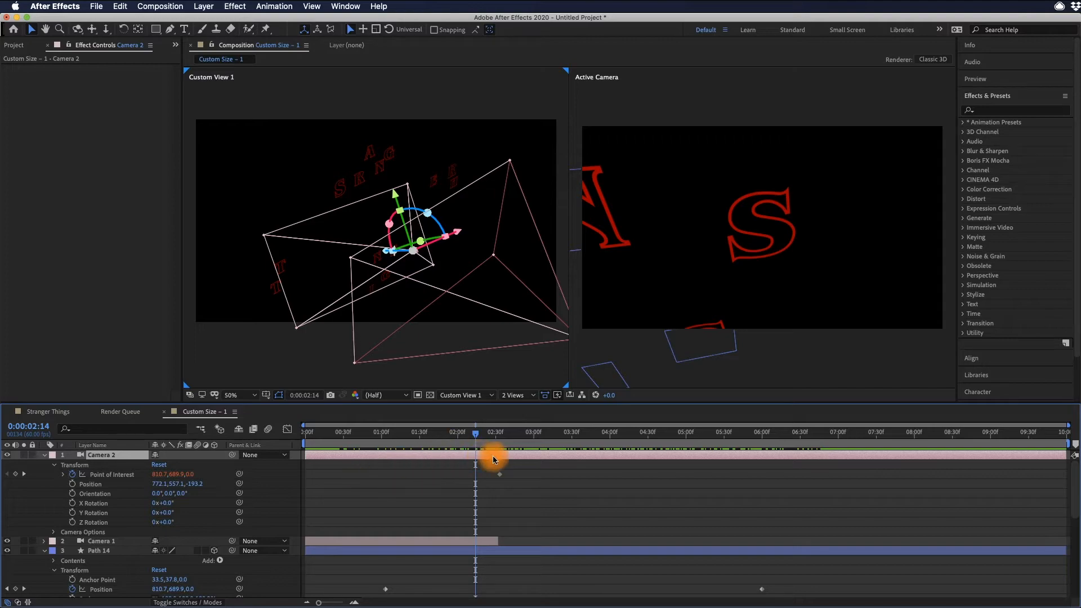
pyautogui.doubleClick(112, 457)
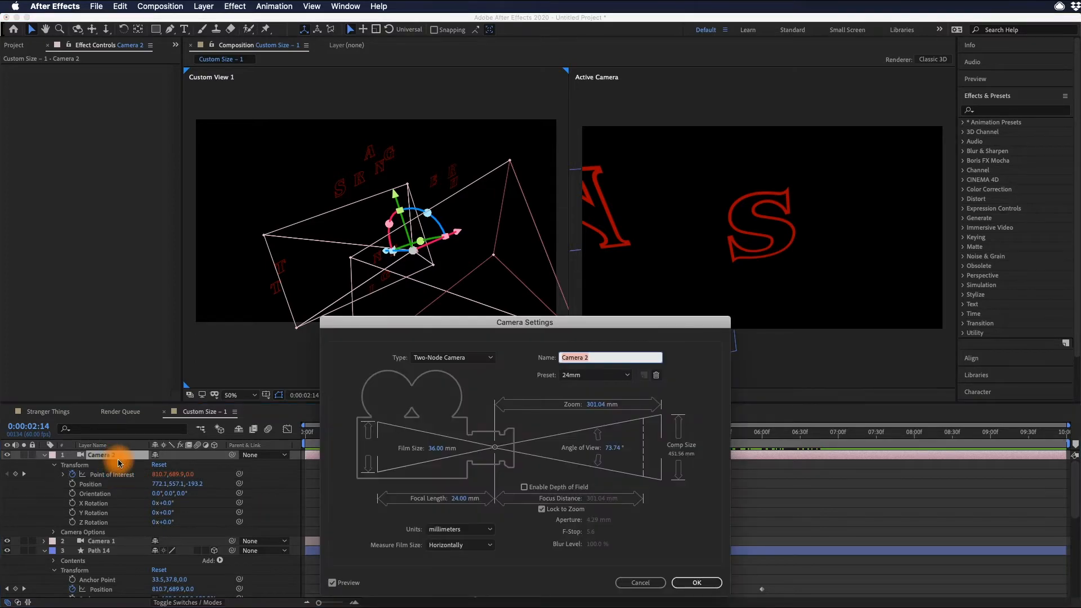
pyautogui.click(604, 359)
pyautogui.press('BackSpace')
pyautogui.write('S')
pyautogui.press('Return')
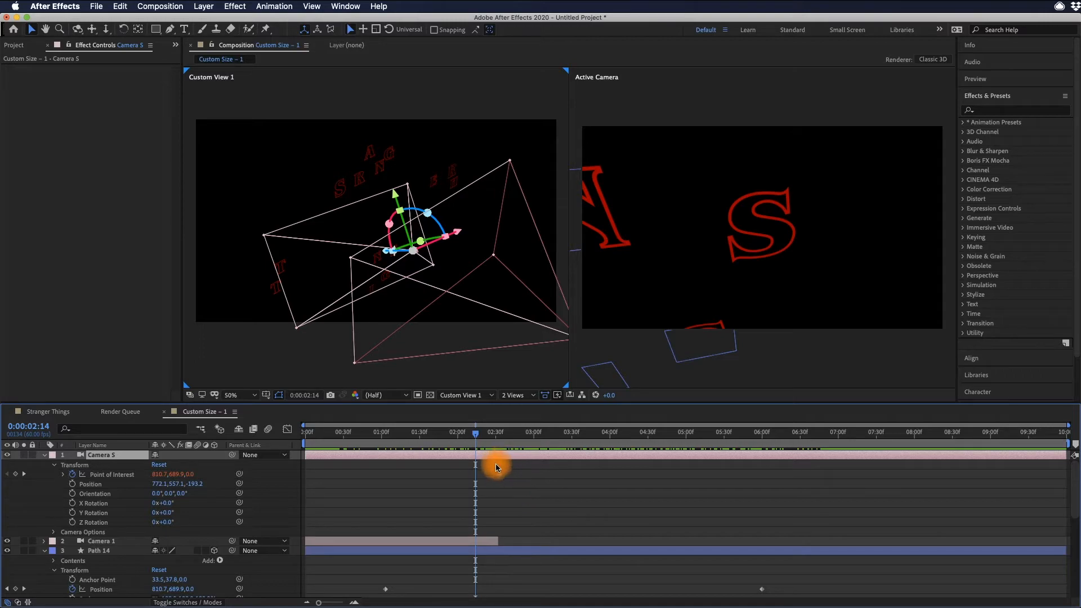
# Step: Trim the Camera S layer to start at 0:00:02:14 and end at 0:00:02:51
pyautogui.hotkey('alt', '[')
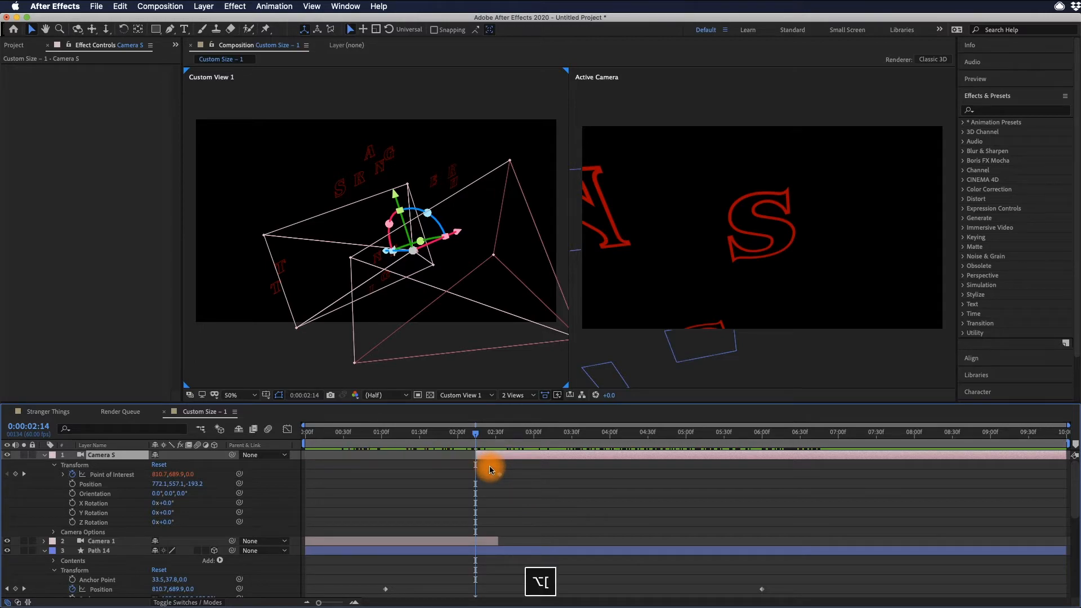
pyautogui.click(515, 437)
pyautogui.moveTo(515, 436); pyautogui.dragTo(521, 438)
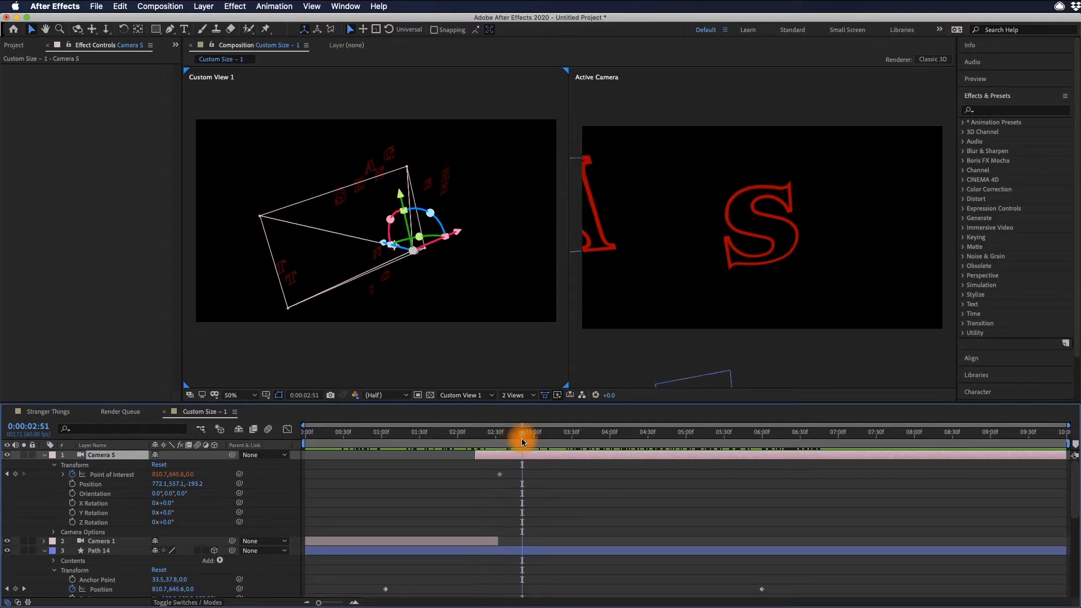
pyautogui.hotkey('alt', ']')
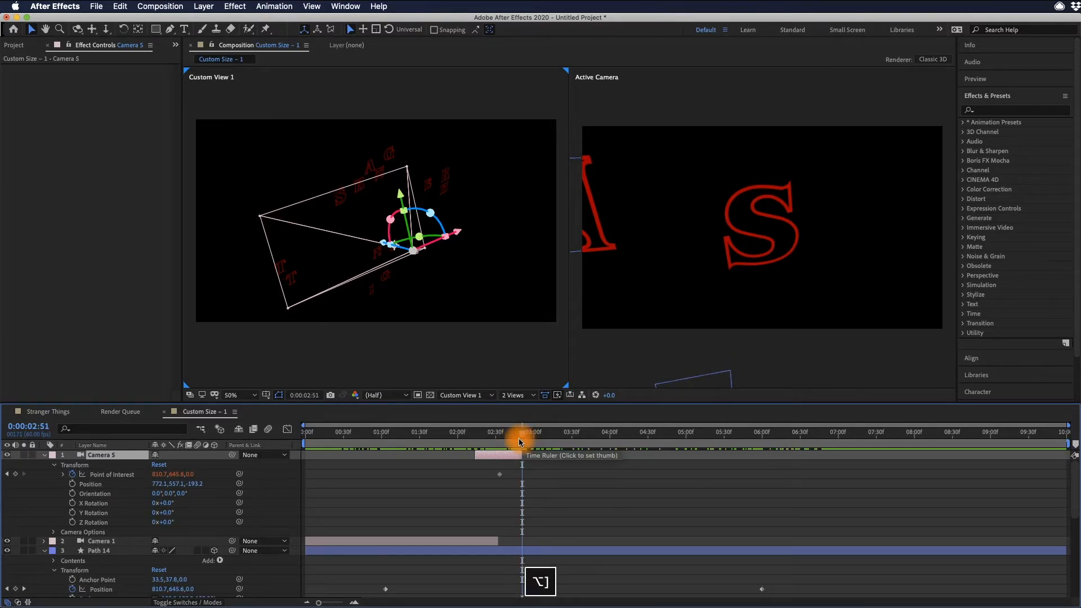
# Step: Preview the cut between the two cameras and trim the end of Camera 1 to where Camera S starts
pyautogui.click(450, 434)
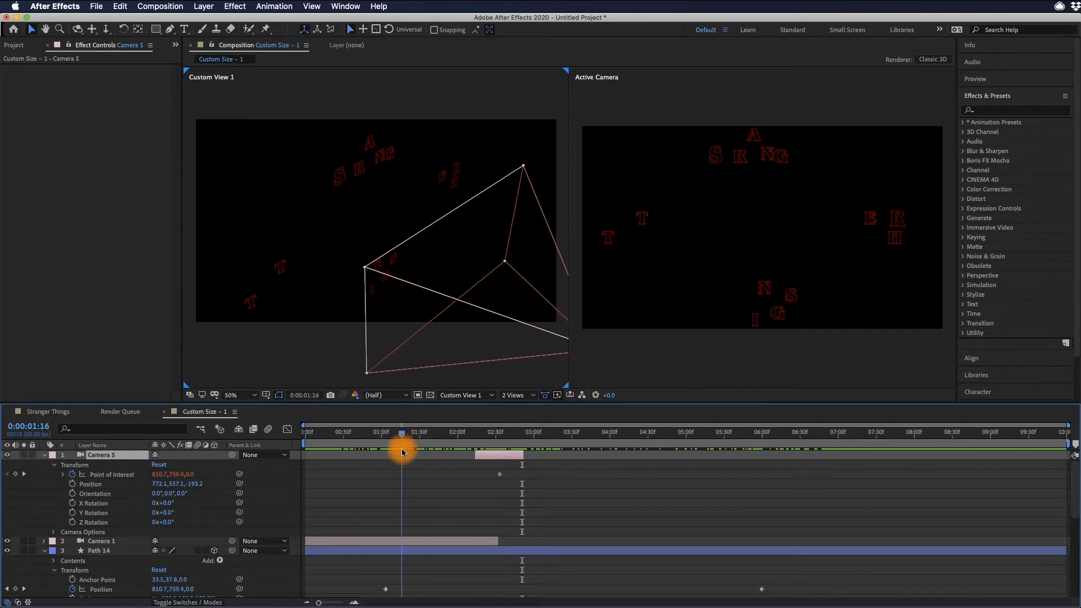
pyautogui.press('space')
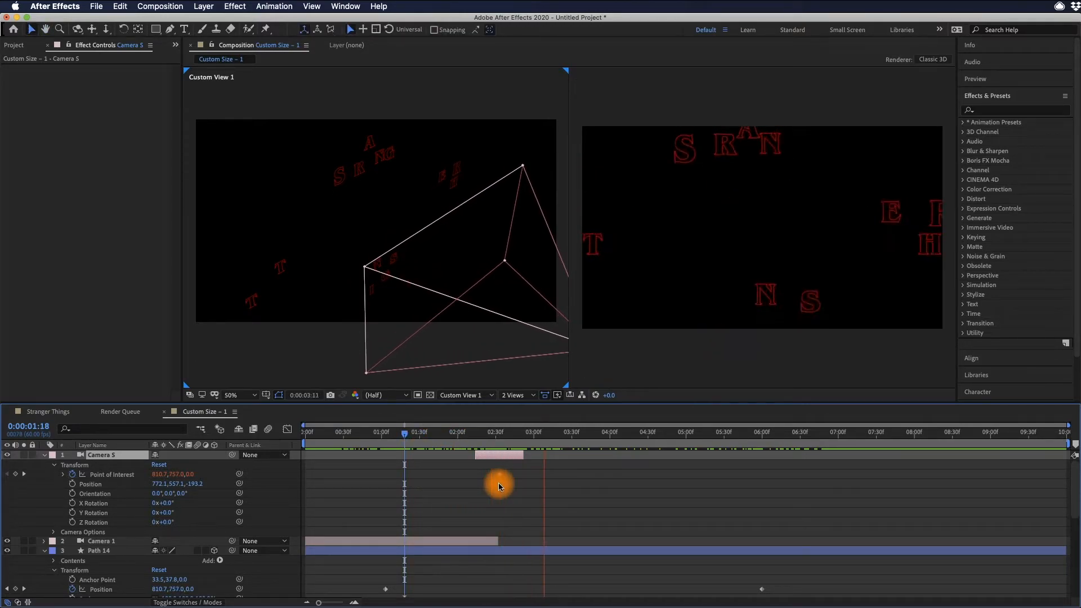
pyautogui.press('space')
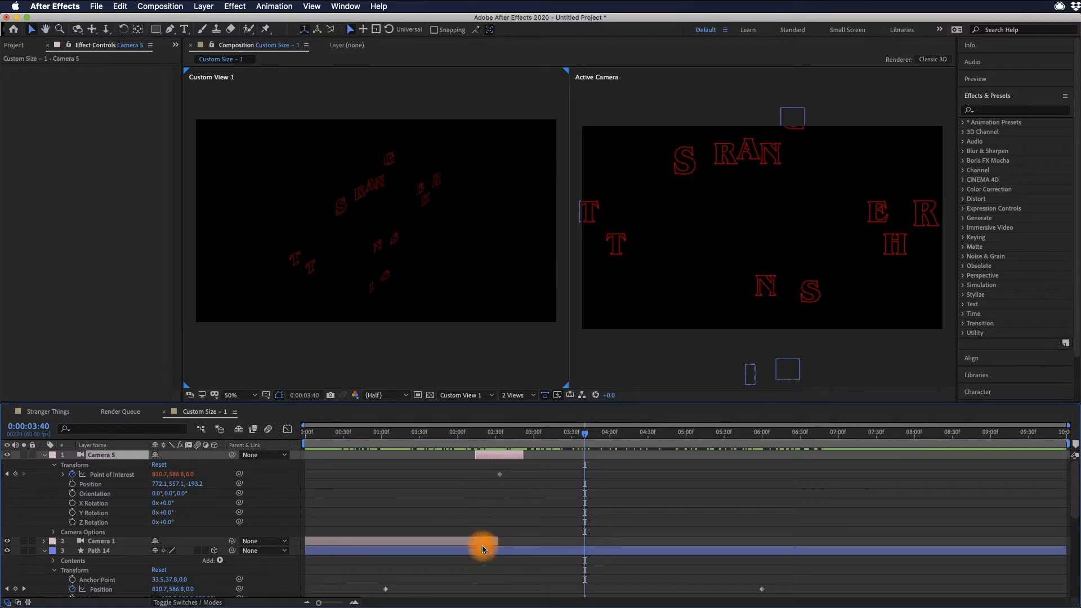
pyautogui.moveTo(495, 542); pyautogui.dragTo(478, 542)
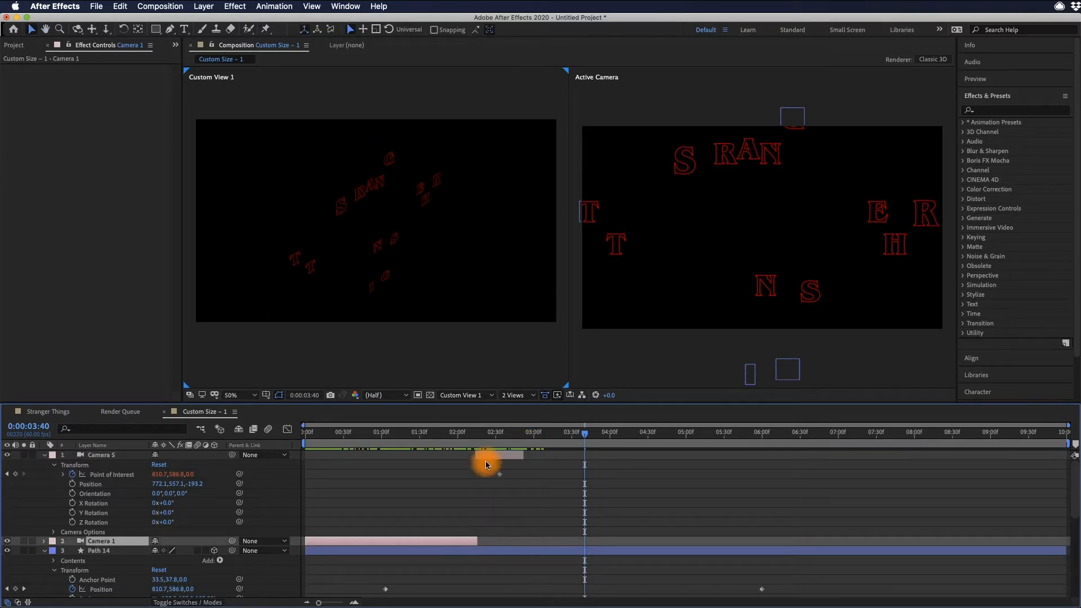
# Step: Duplicate the Camera S layer and slide the copy to start at about 0:00:02:54, where Camera S ends
pyautogui.moveTo(477, 434); pyautogui.dragTo(525, 438)
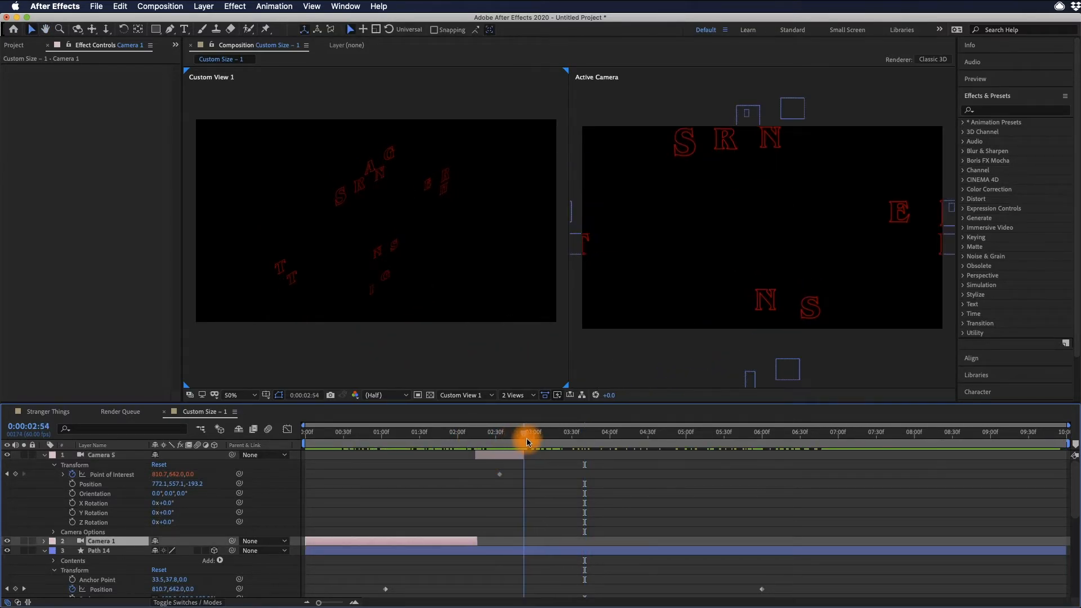
pyautogui.click(506, 460)
pyautogui.rightClick(505, 457)
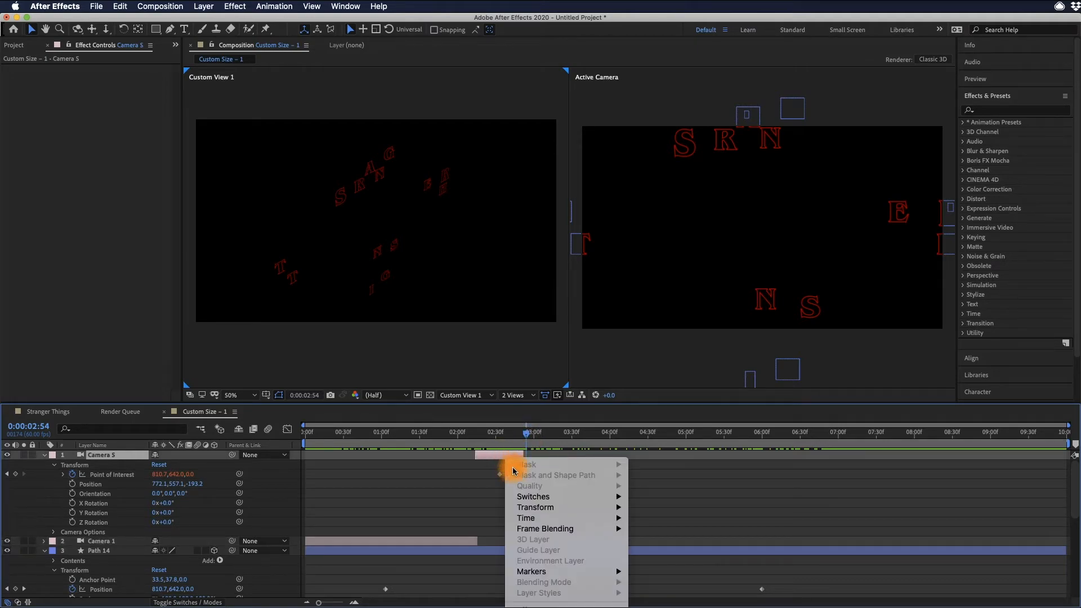
pyautogui.click(492, 458)
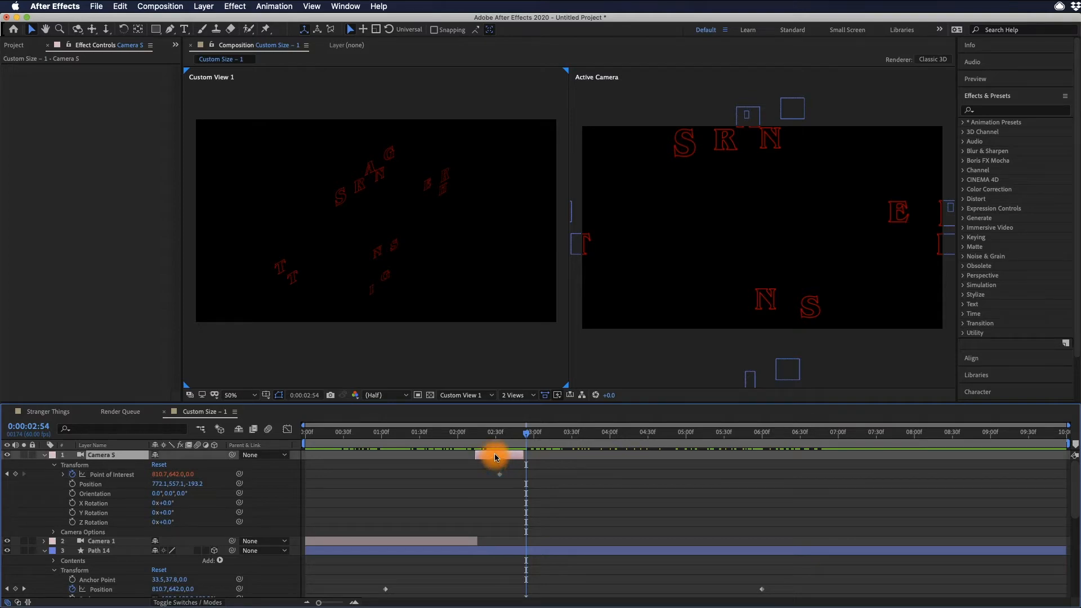
pyautogui.press('super+d')
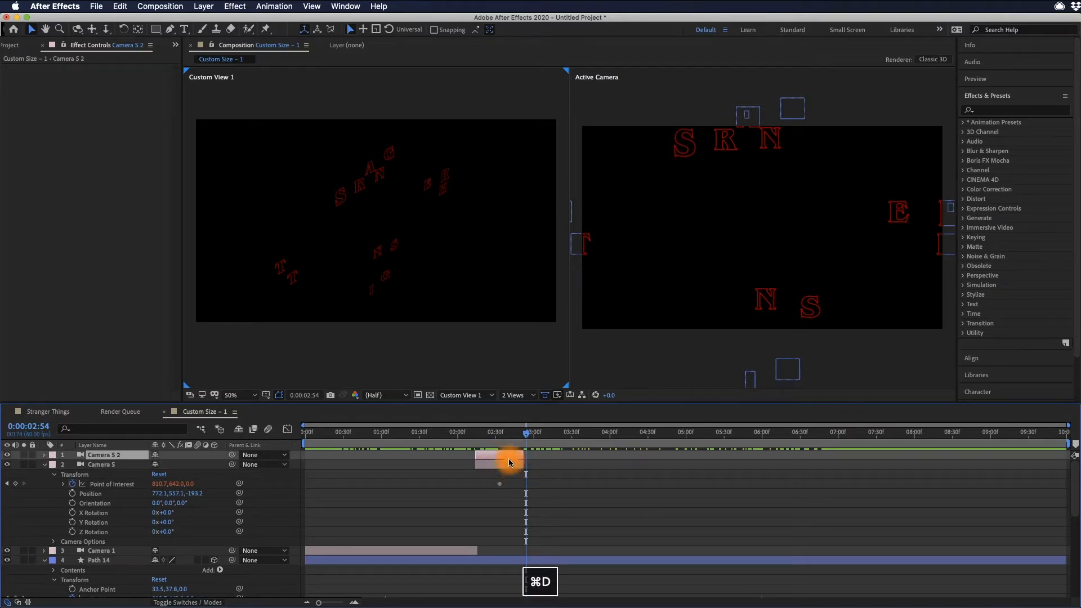
pyautogui.moveTo(508, 459); pyautogui.dragTo(532, 454)
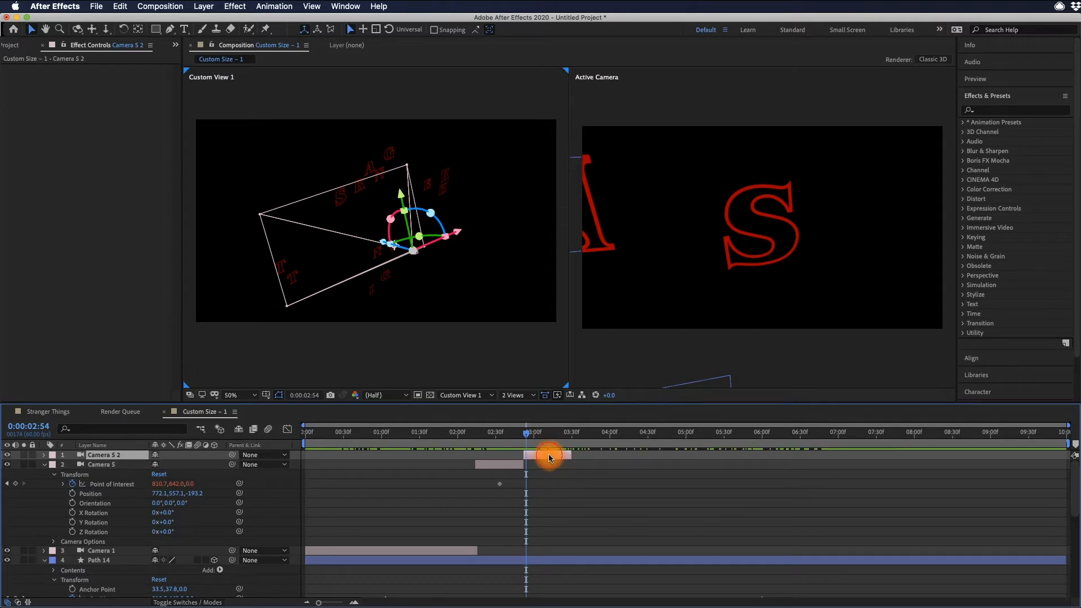
# Step: Set the Camera S 2 layer's focal length to 40 mm in its camera settings
pyautogui.doubleClick(548, 453)
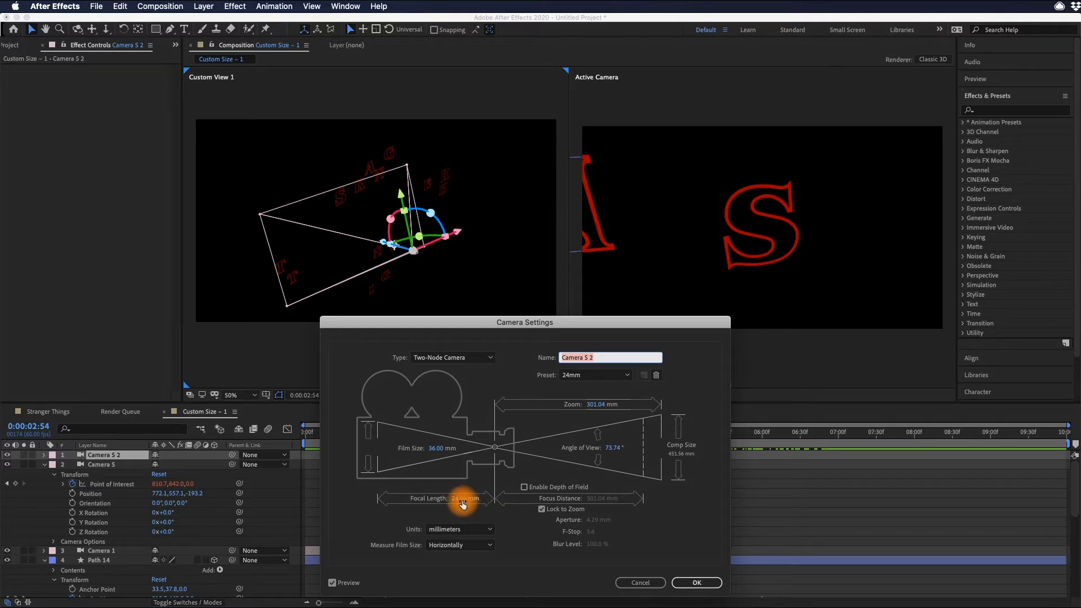
pyautogui.moveTo(462, 501); pyautogui.dragTo(470, 501)
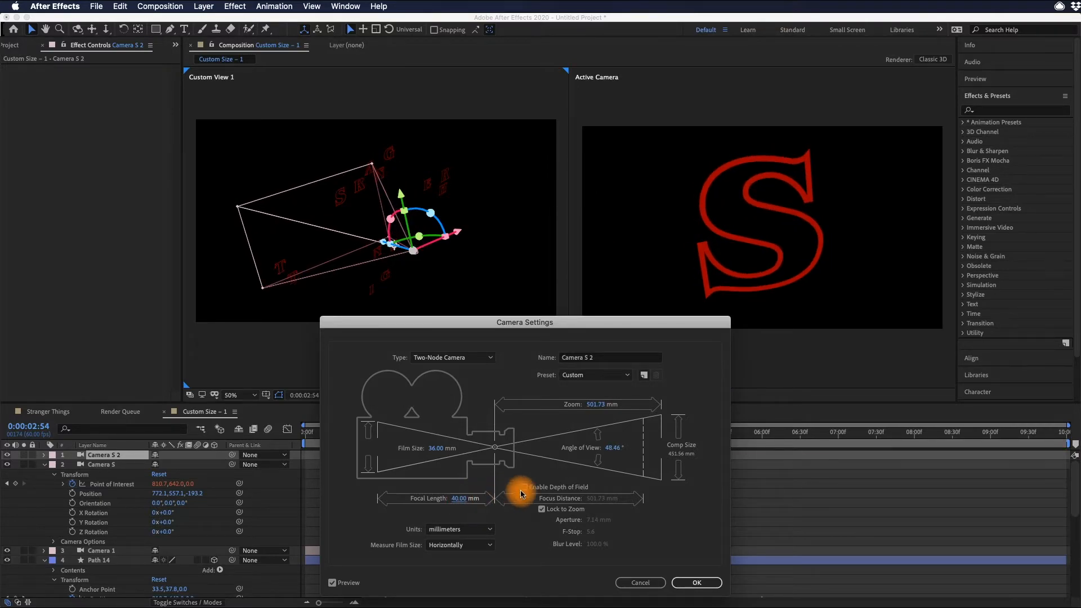
pyautogui.click(696, 583)
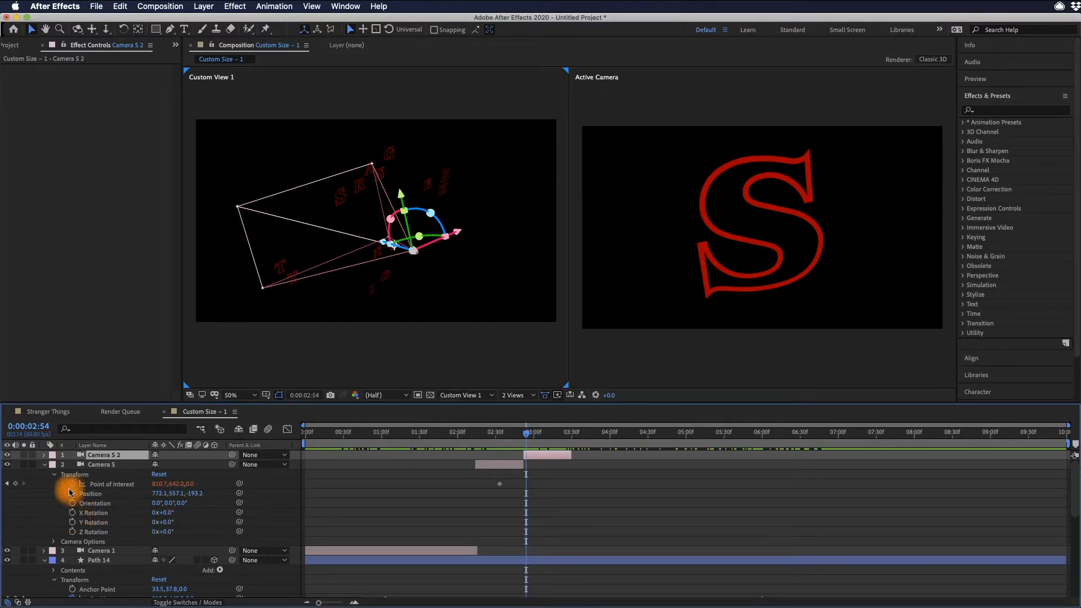
# Step: Collapse the Camera S properties and expand the Transform properties of Camera S 2
pyautogui.click(54, 475)
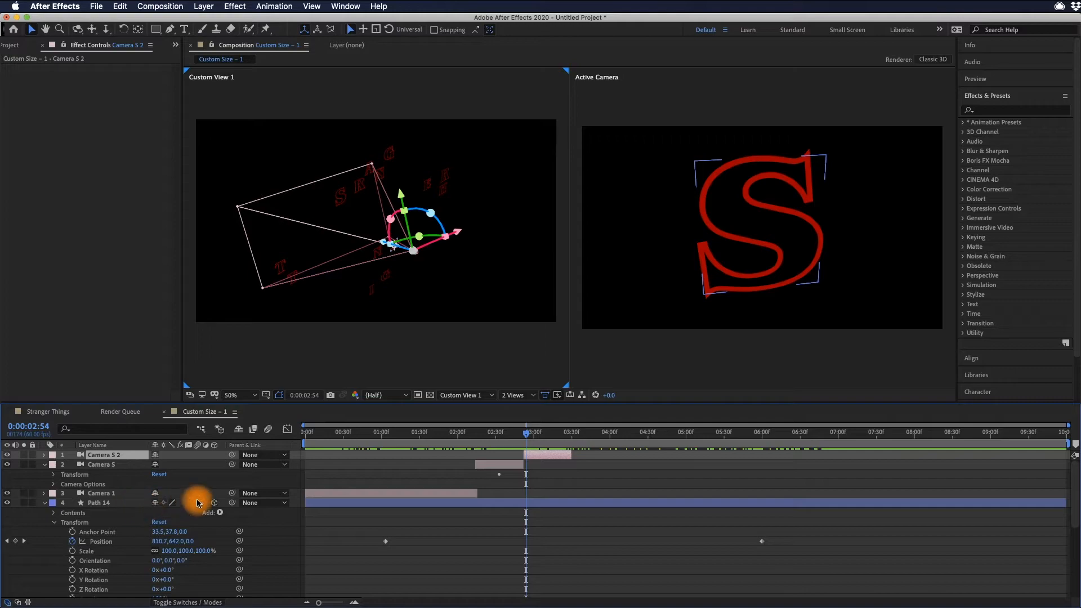
pyautogui.click(45, 464)
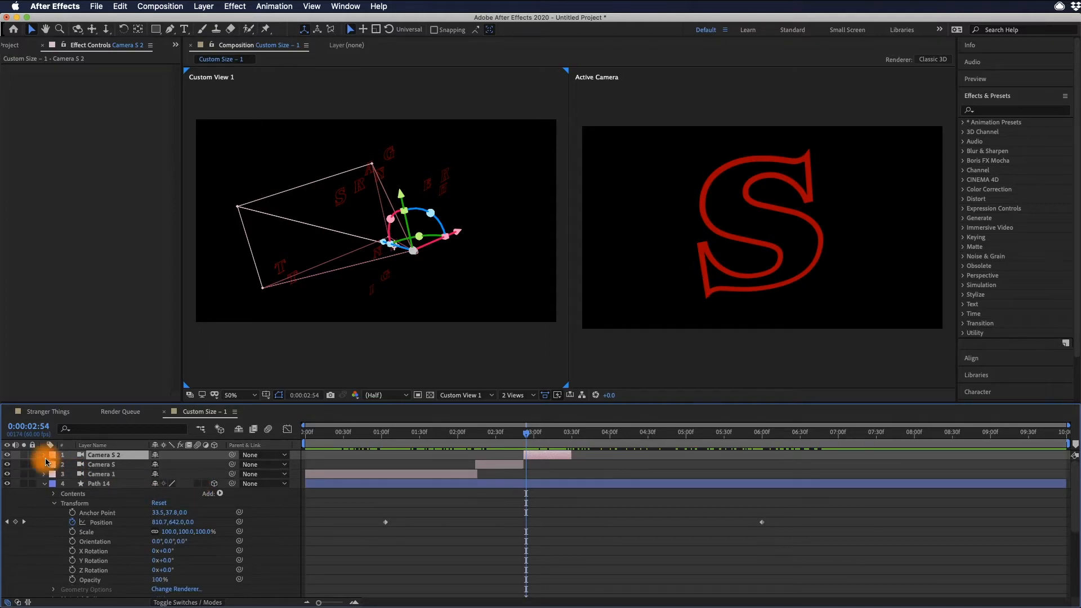
pyautogui.click(45, 456)
pyautogui.click(54, 465)
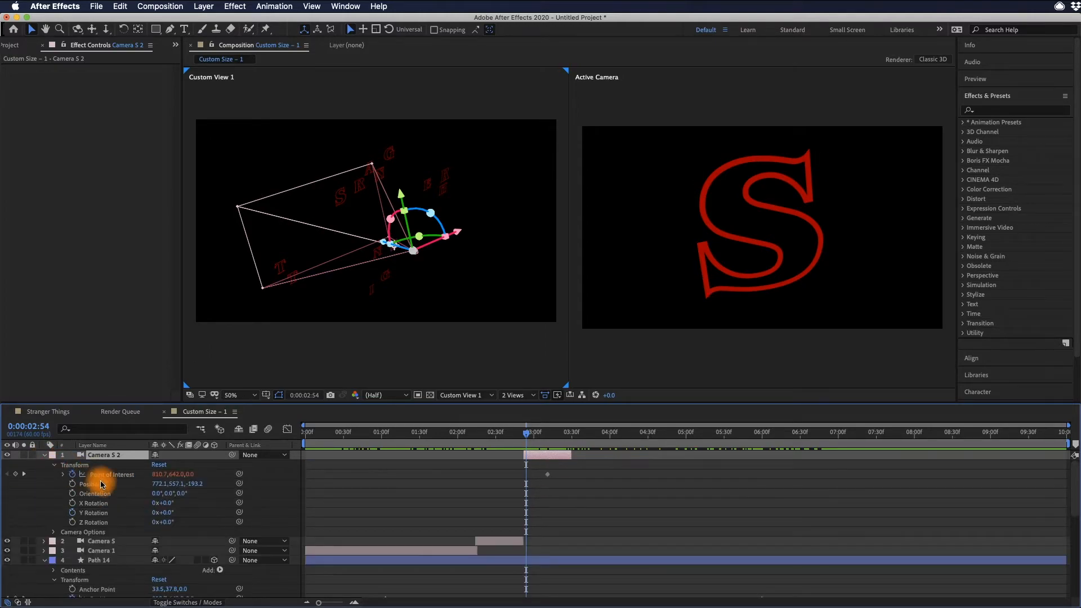
# Step: Collapse the Path 14 layer's properties and toggle a path layer's visibility to identify its letter
pyautogui.click(115, 560)
pyautogui.scroll(-3, 79, 549)
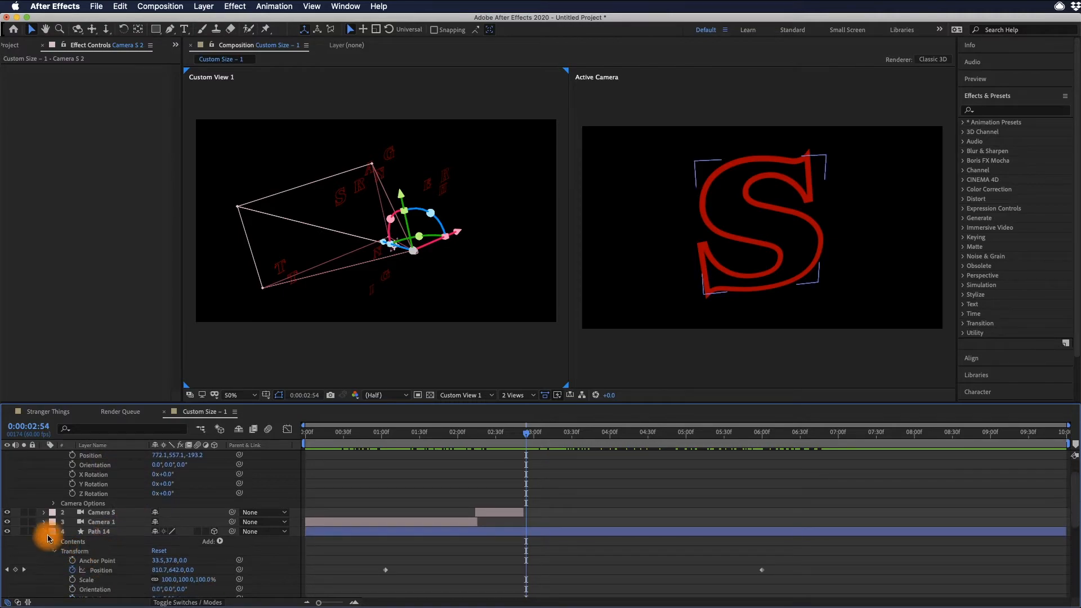
pyautogui.click(49, 533)
pyautogui.click(130, 556)
pyautogui.click(11, 542)
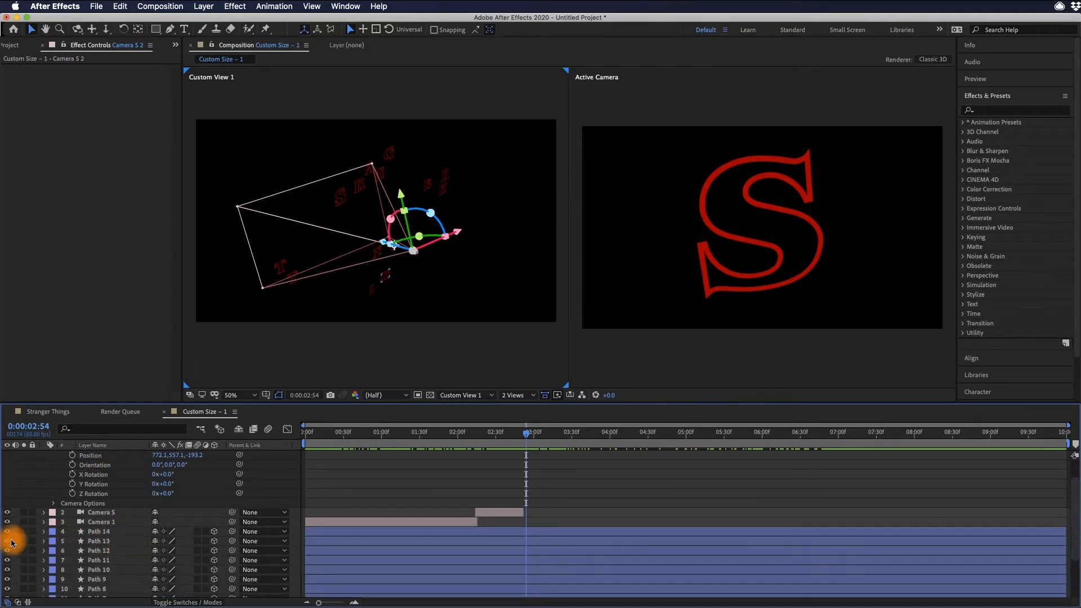
pyautogui.click(10, 543)
pyautogui.click(10, 542)
# Step: Select the letter E (Path 7) in Custom View 1 and expand its layer to show its Position property
pyautogui.click(429, 185)
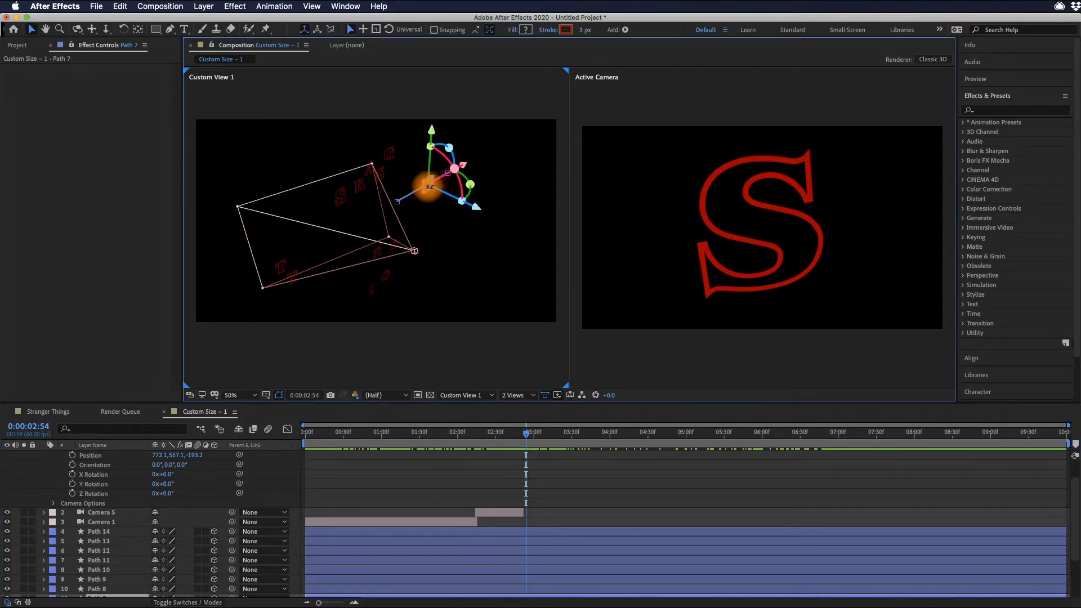
pyautogui.scroll(-3, 107, 532)
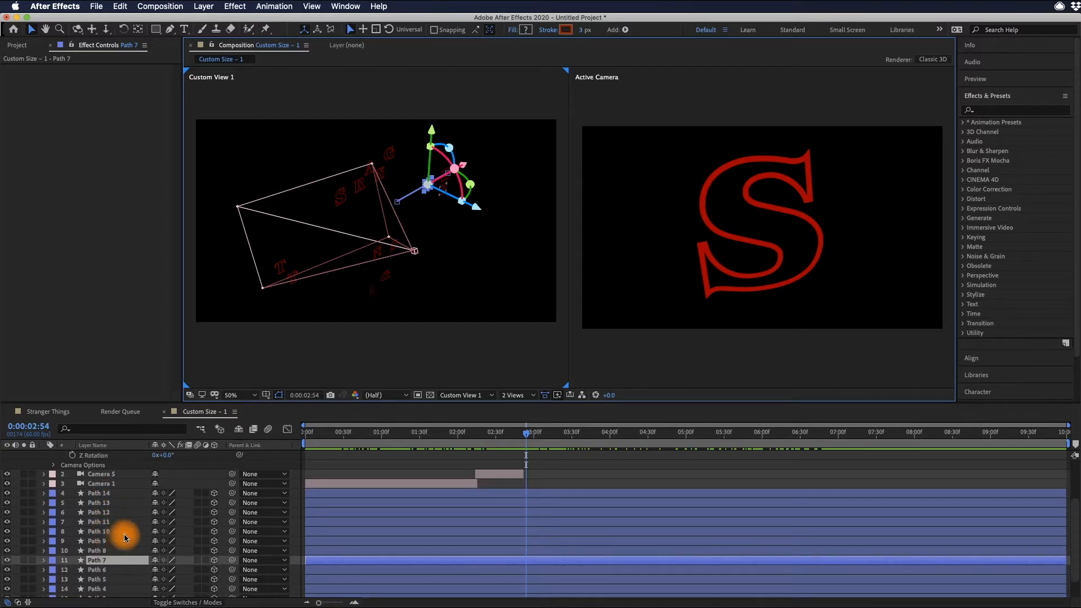
pyautogui.scroll(2, 126, 533)
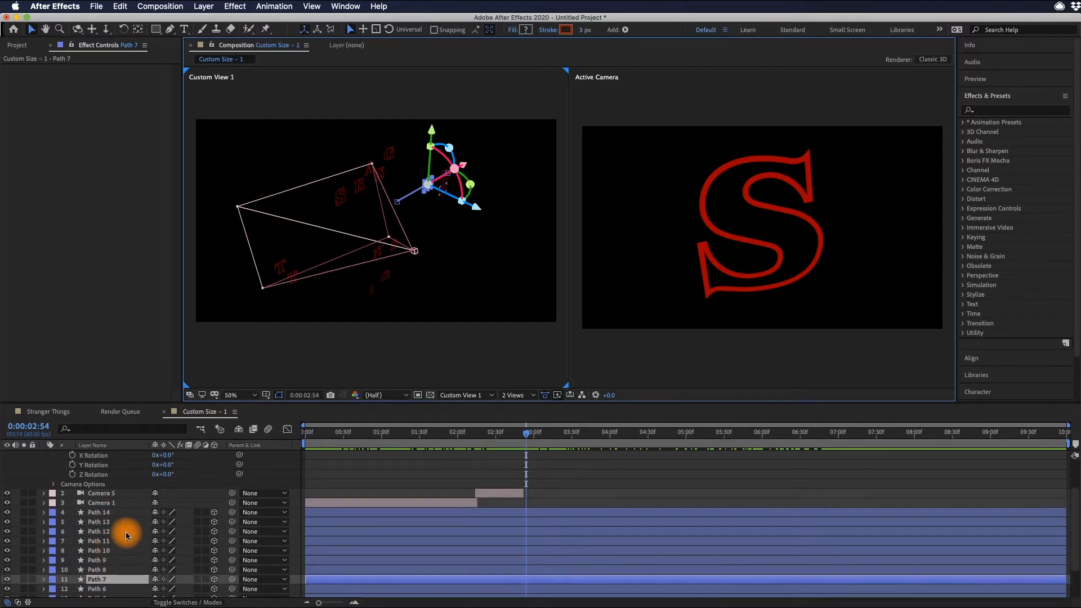
pyautogui.click(45, 580)
pyautogui.click(43, 578)
pyautogui.scroll(-4, 137, 563)
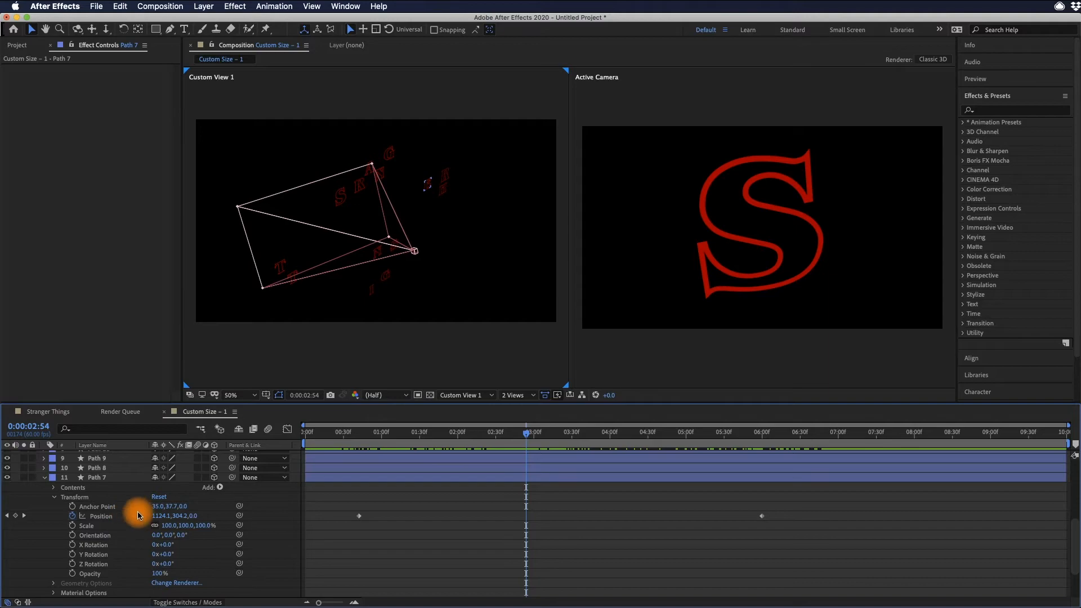
# Step: Maximize the timeline to link Camera S 2's Point of Interest to Path 7's Position, then restore the normal layout
pyautogui.scroll(2, 145, 527)
pyautogui.scroll(1, 145, 526)
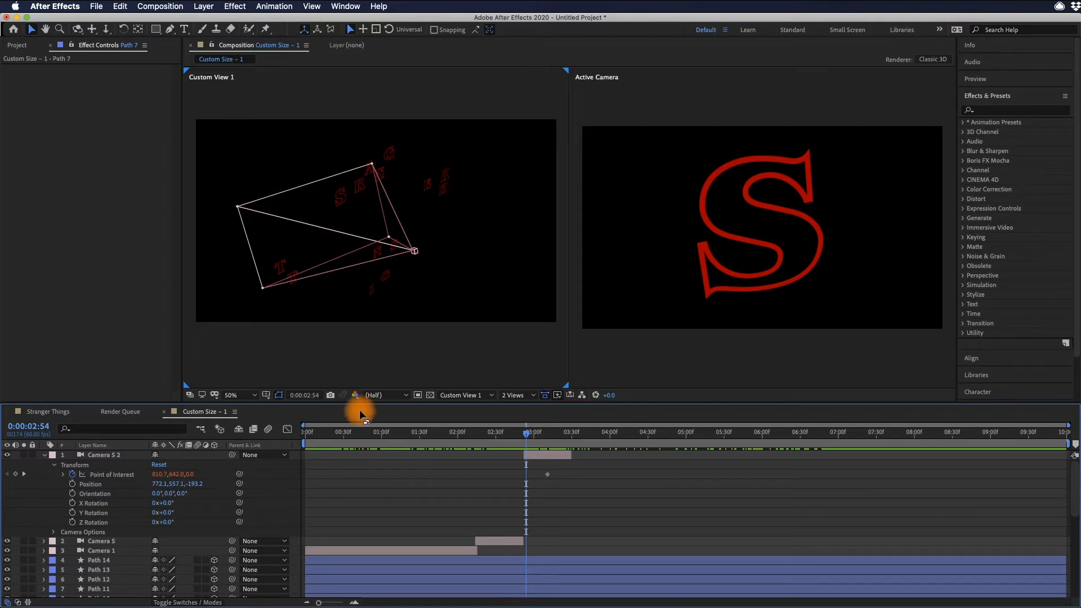
pyautogui.press('/')
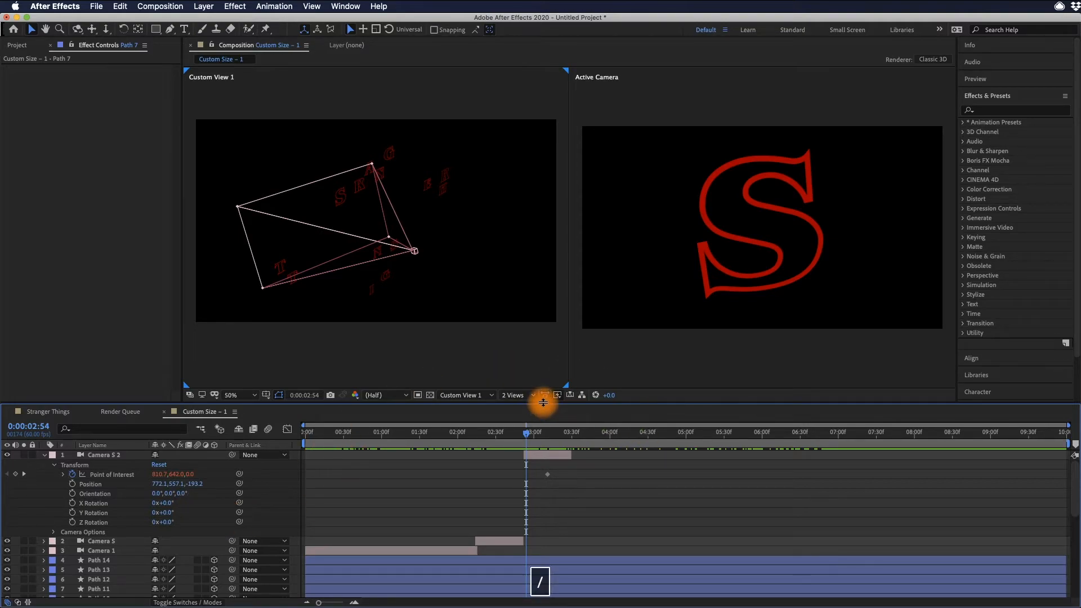
pyautogui.click(145, 362)
pyautogui.click(354, 464)
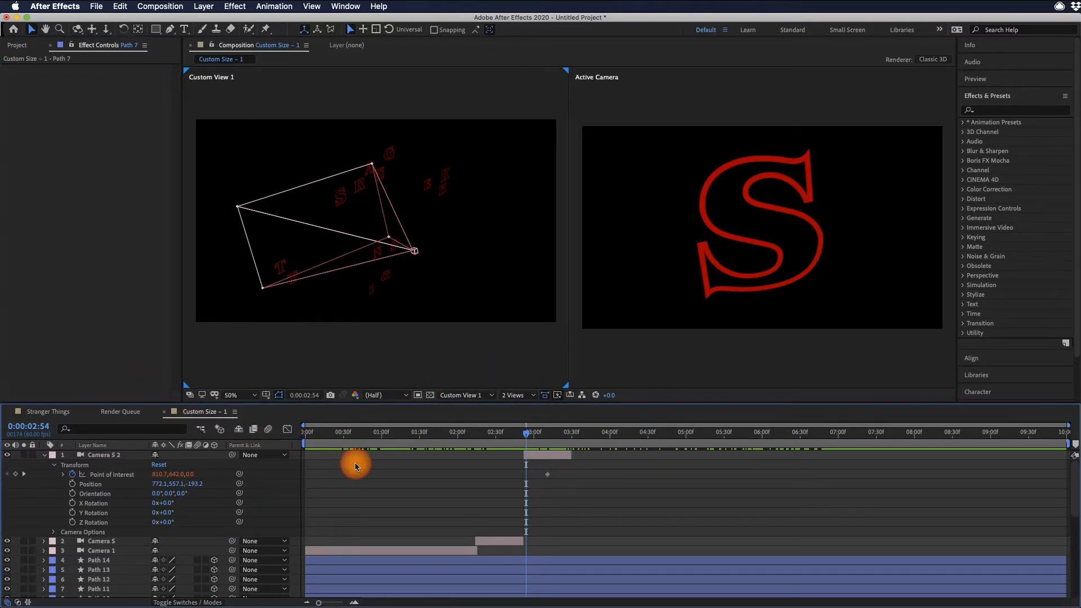
pyautogui.press('`')
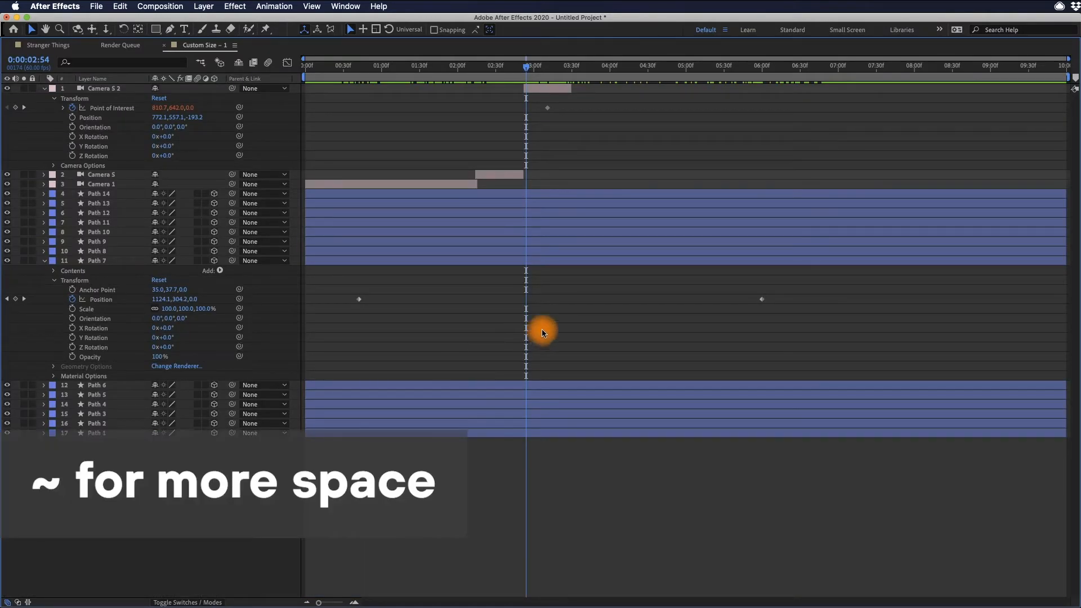
pyautogui.click(113, 108)
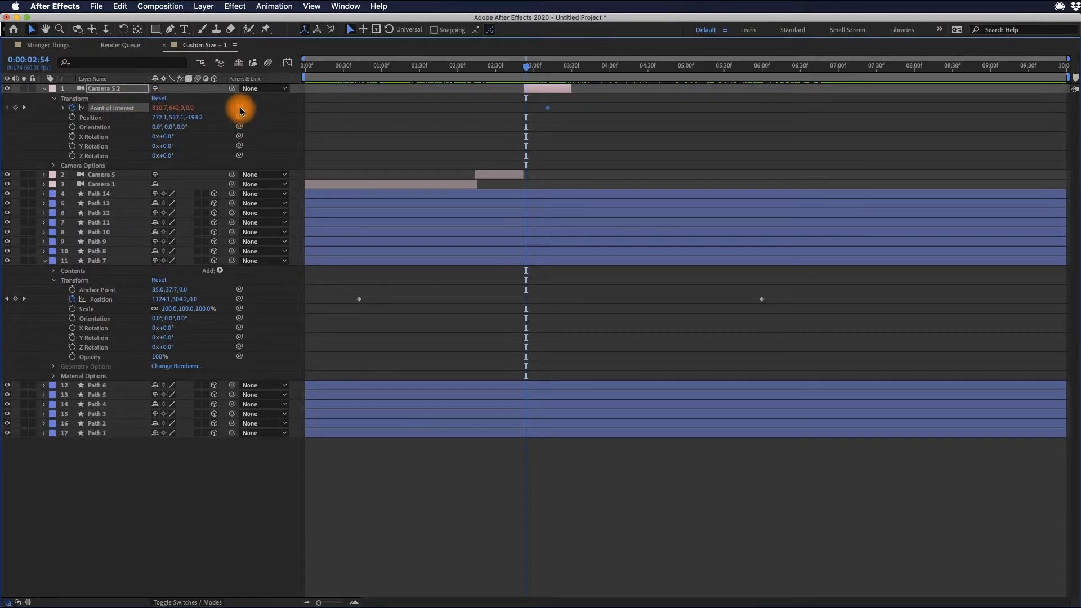
pyautogui.moveTo(240, 109); pyautogui.dragTo(109, 303)
pyautogui.press('`')
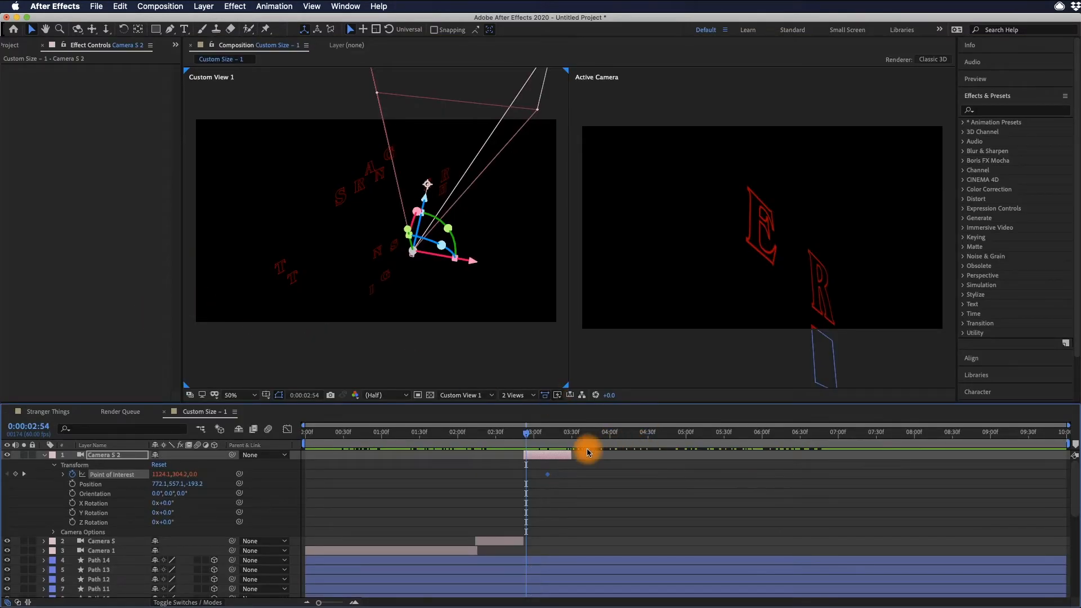
# Step: Preview the new cut, then retime Camera S to about 0:00:02:19–0:00:03:20 and Camera S 2 to about 0:00:03:31–0:00:04:45, leaving gaps between shots
pyautogui.moveTo(525, 432); pyautogui.dragTo(506, 432)
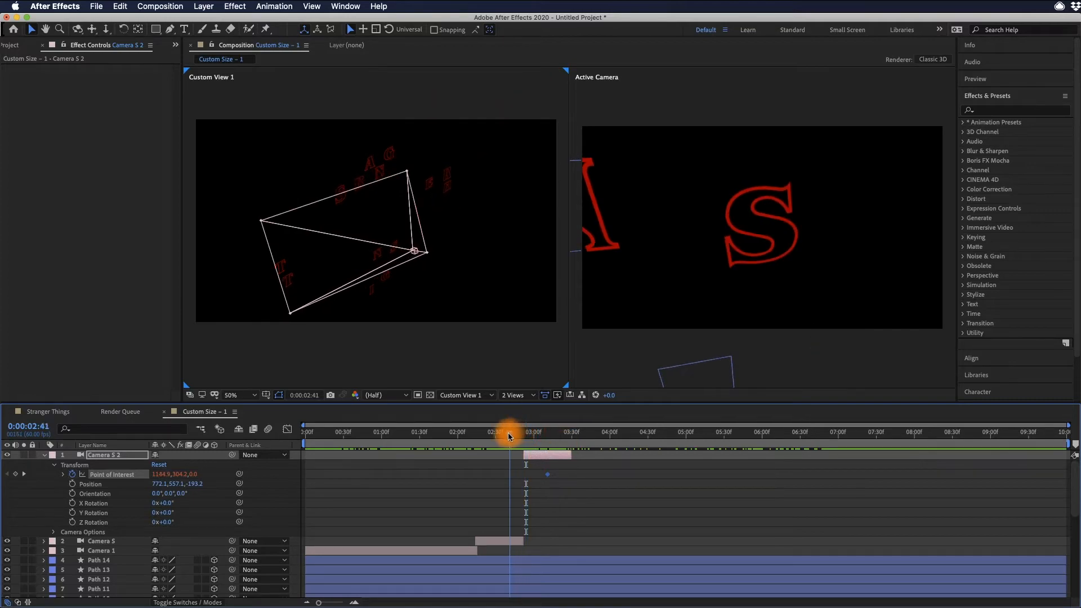
pyautogui.press('space')
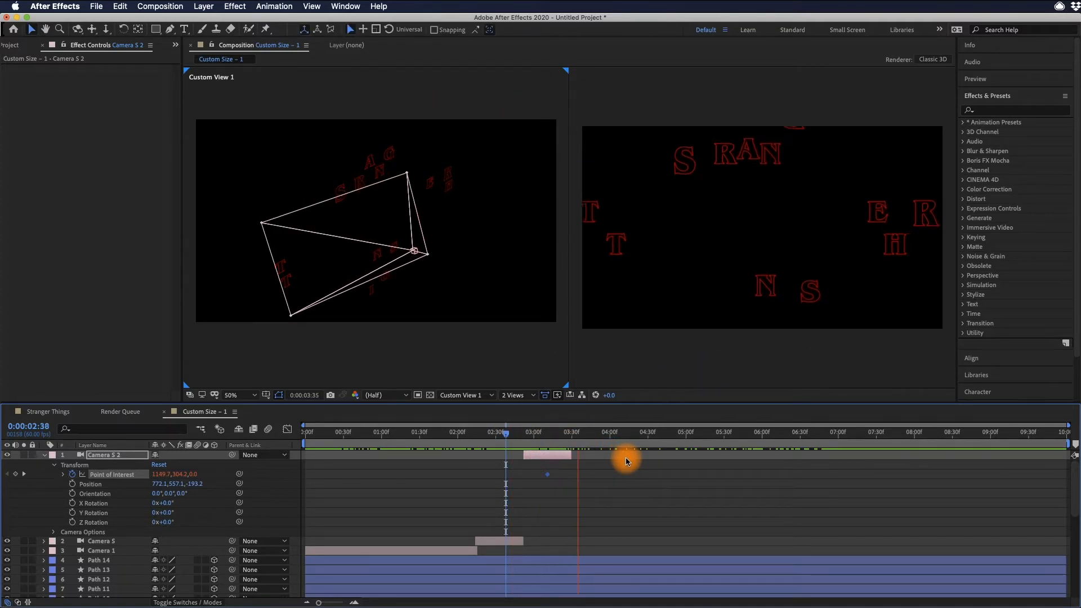
pyautogui.moveTo(571, 455); pyautogui.dragTo(623, 456)
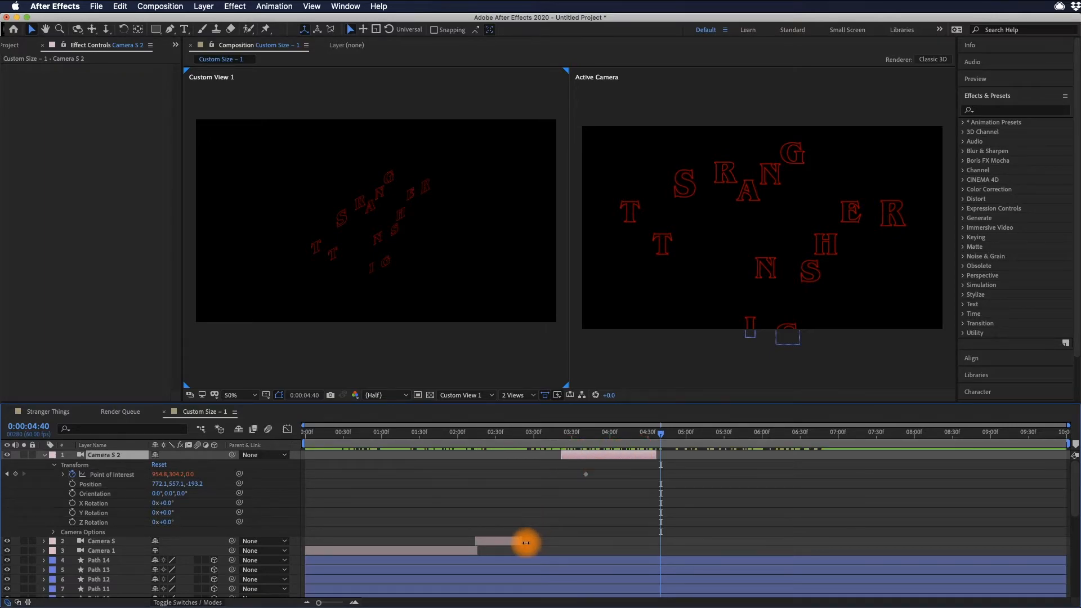
pyautogui.moveTo(524, 541); pyautogui.dragTo(551, 542)
pyautogui.moveTo(595, 430); pyautogui.dragTo(590, 453)
pyautogui.moveTo(511, 544)
pyautogui.mouseDown()
pyautogui.moveTo(521, 542)
pyautogui.moveTo(469, 552)
pyautogui.moveTo(494, 542)
pyautogui.mouseUp()
pyautogui.moveTo(593, 454); pyautogui.dragTo(602, 454)
# Step: Preview the spaced-out camera shots from 0:00:01:58
pyautogui.click(455, 433)
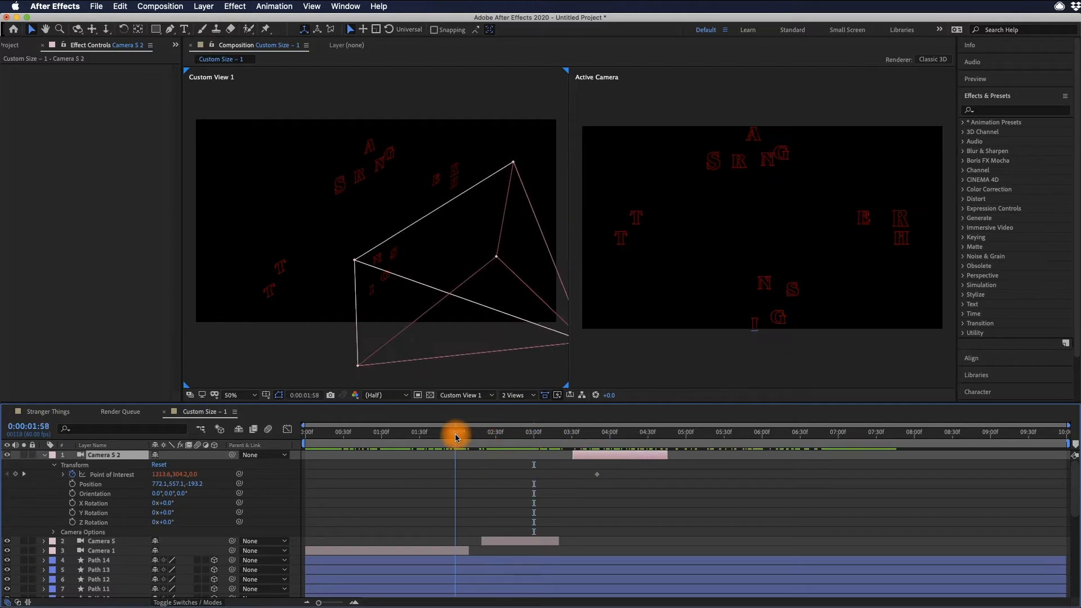
pyautogui.press('space')
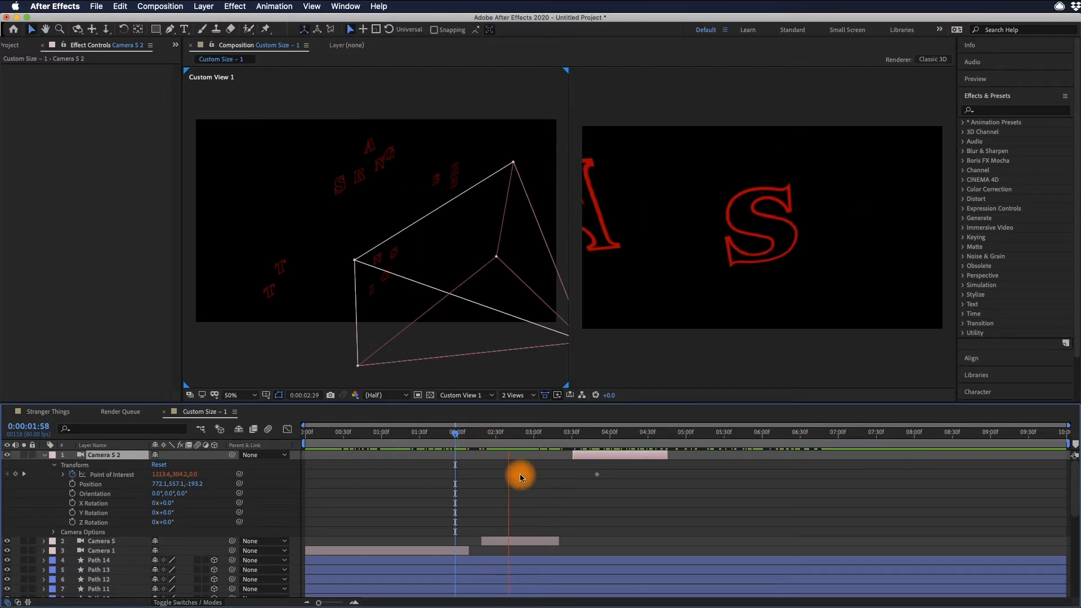
pyautogui.press('space')
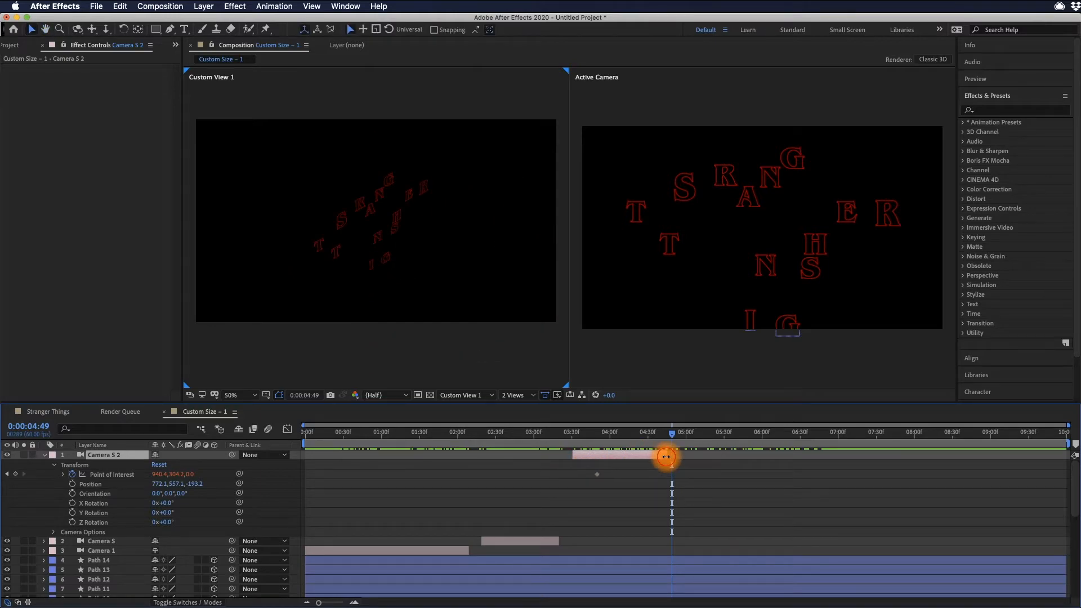
# Step: Trim the end of Camera S 2 to about 0:00:04:25 and the end of Camera 1 to about 0:00:01:11
pyautogui.moveTo(668, 455); pyautogui.dragTo(385, 471)
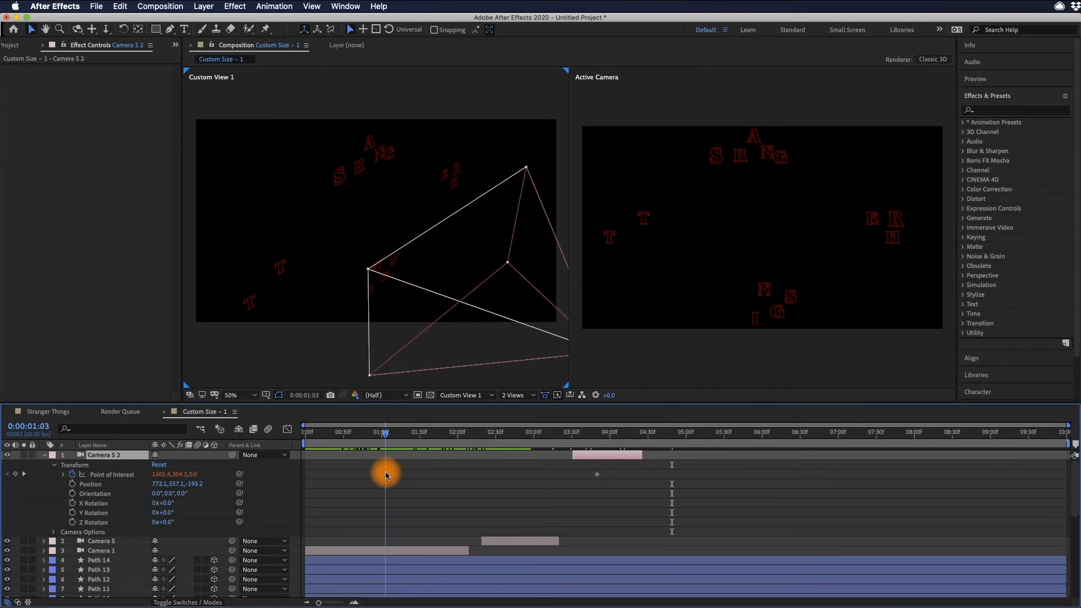
pyautogui.click(407, 551)
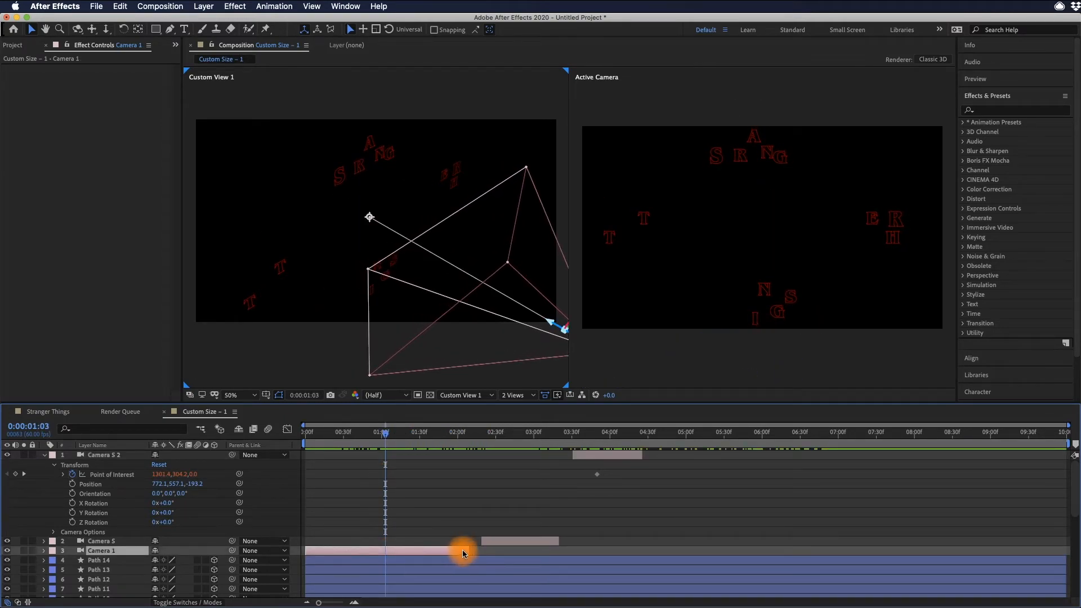
pyautogui.moveTo(465, 550); pyautogui.dragTo(395, 550)
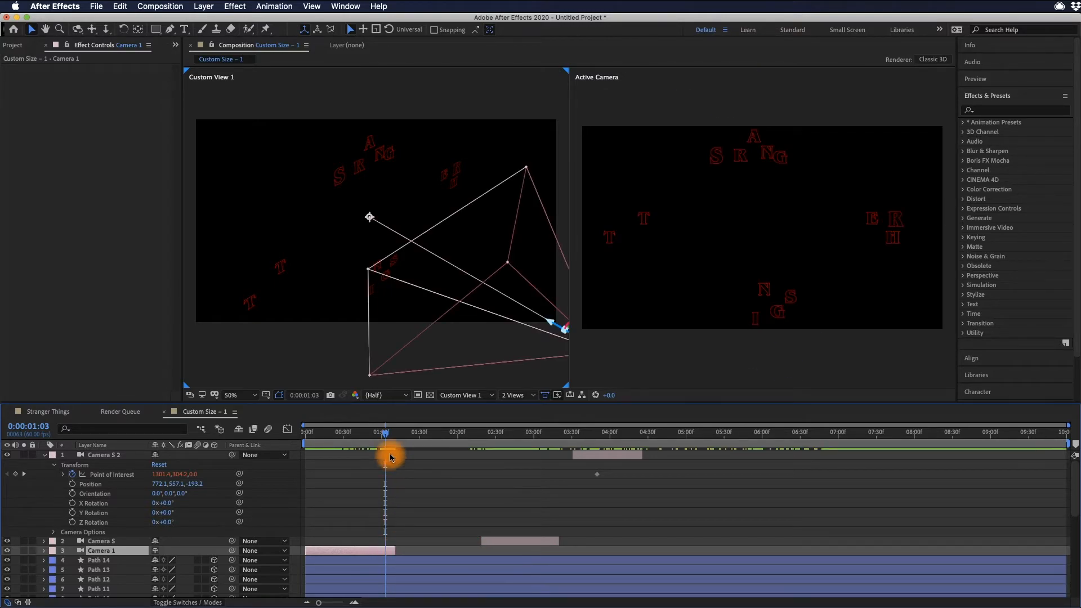
# Step: Preview from the start, then shift Camera S to start at about 0:00:01:53 and Camera S 2 at about 0:00:03:39
pyautogui.moveTo(345, 433); pyautogui.dragTo(236, 434)
pyautogui.press('space')
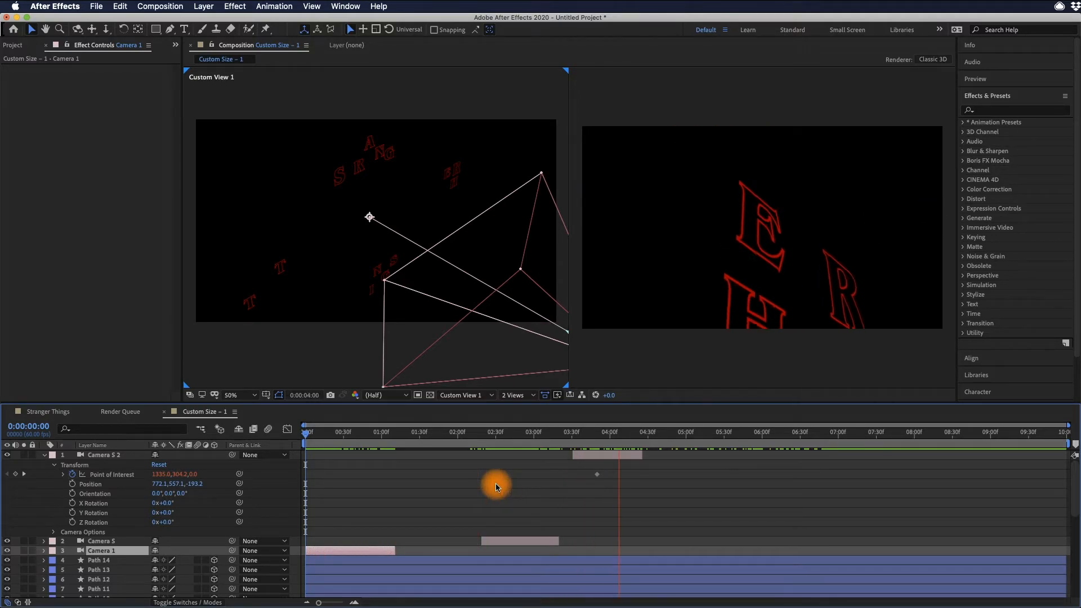
pyautogui.press('space')
pyautogui.moveTo(519, 541); pyautogui.dragTo(486, 541)
pyautogui.moveTo(601, 454); pyautogui.dragTo(612, 455)
# Step: Preview the adjusted camera timing from the beginning of the composition
pyautogui.press('Home')
pyautogui.press('space')
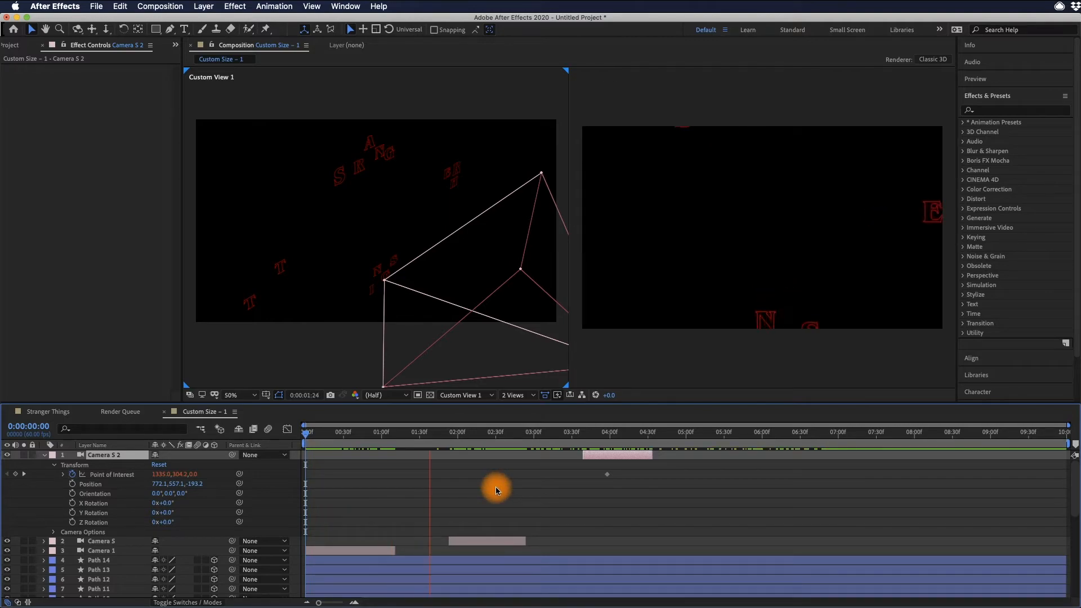
pyautogui.press('space')
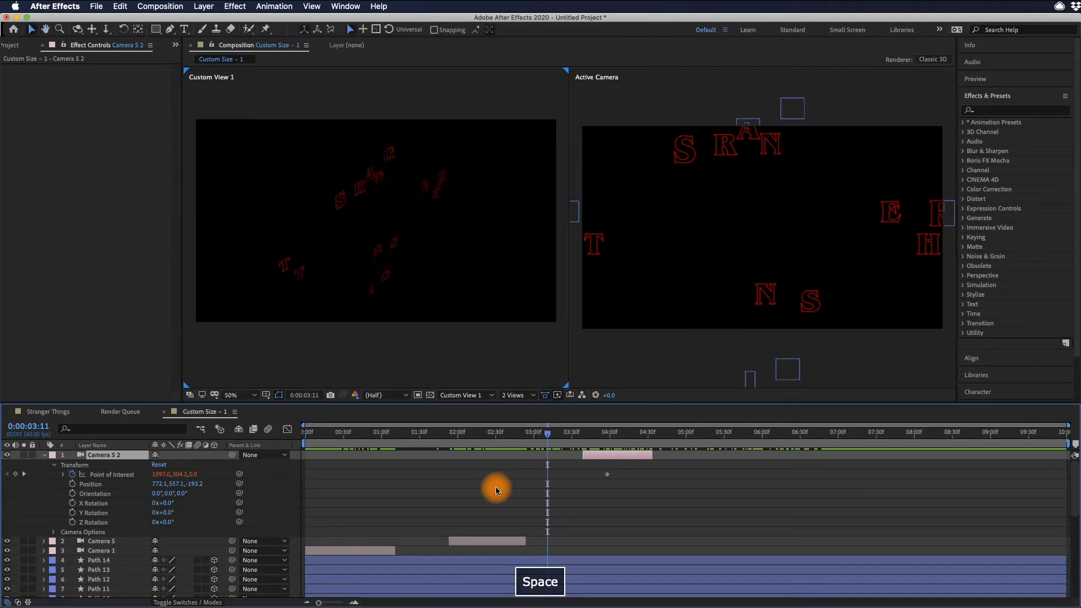
# Step: Collapse the open layer properties, select layers Path 14 through Path 1, and show only their Position keyframes
pyautogui.moveTo(558, 440)
pyautogui.mouseDown()
pyautogui.moveTo(593, 440)
pyautogui.moveTo(562, 440)
pyautogui.mouseUp()
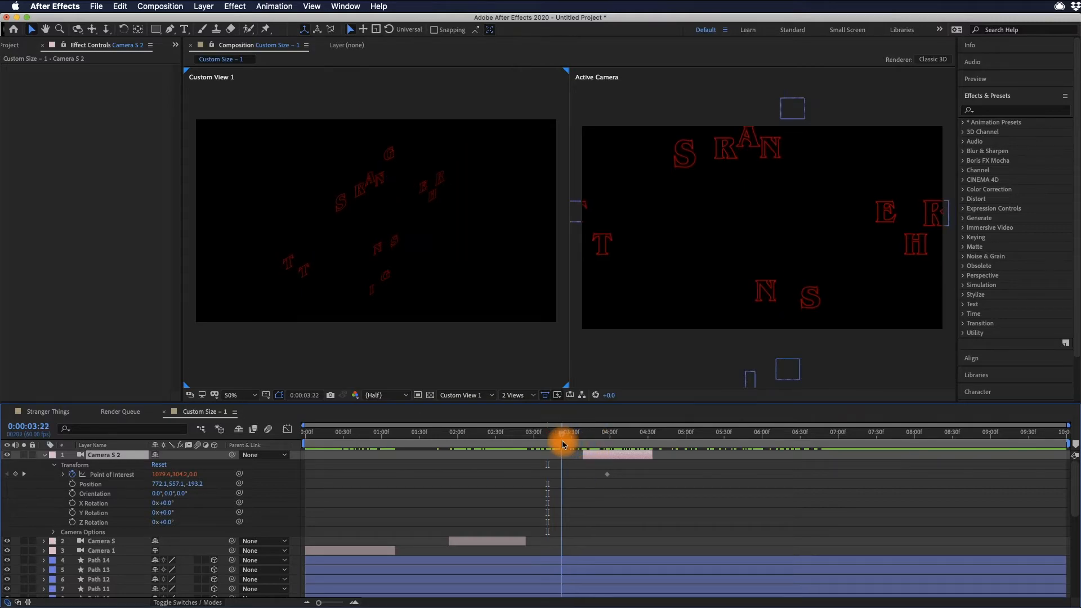
pyautogui.click(43, 455)
pyautogui.click(43, 550)
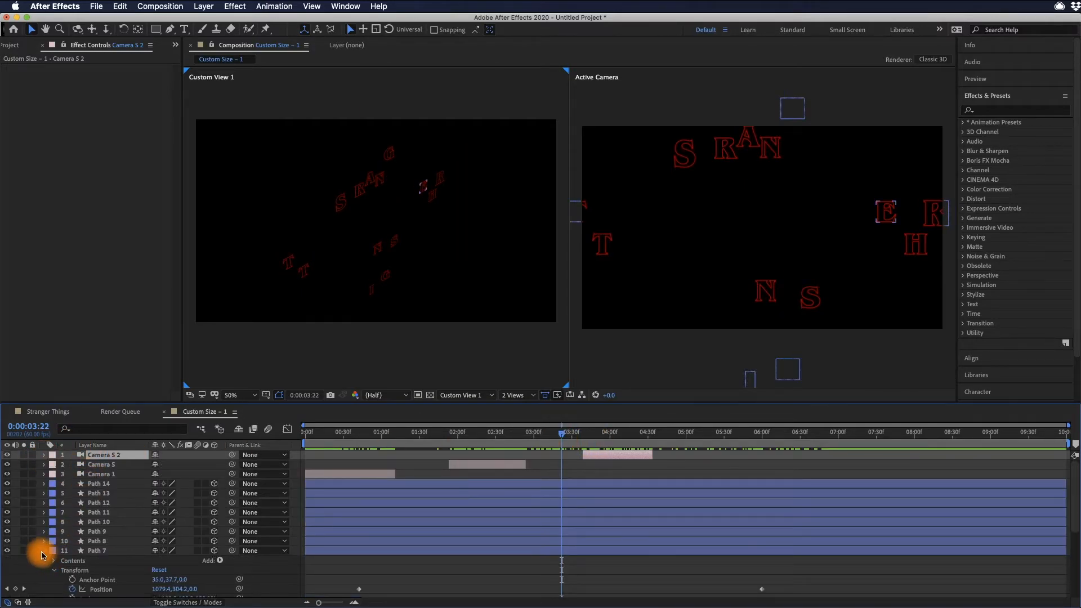
pyautogui.click(44, 550)
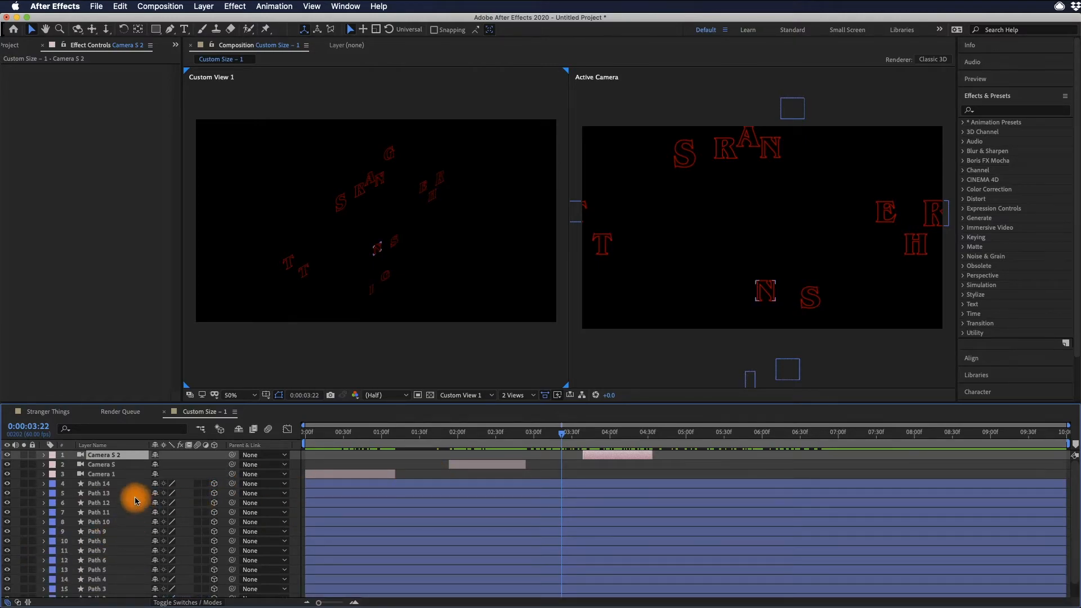
pyautogui.click(125, 484)
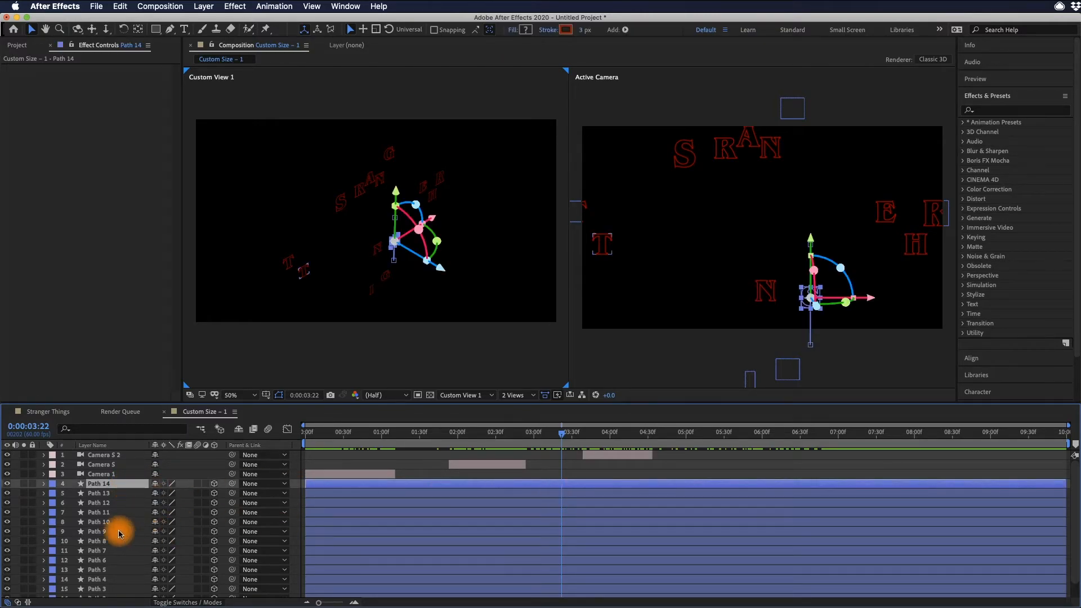
pyautogui.scroll(-2, 119, 534)
pyautogui.keyDown('shift'); pyautogui.click(111, 592); pyautogui.keyUp('shift')
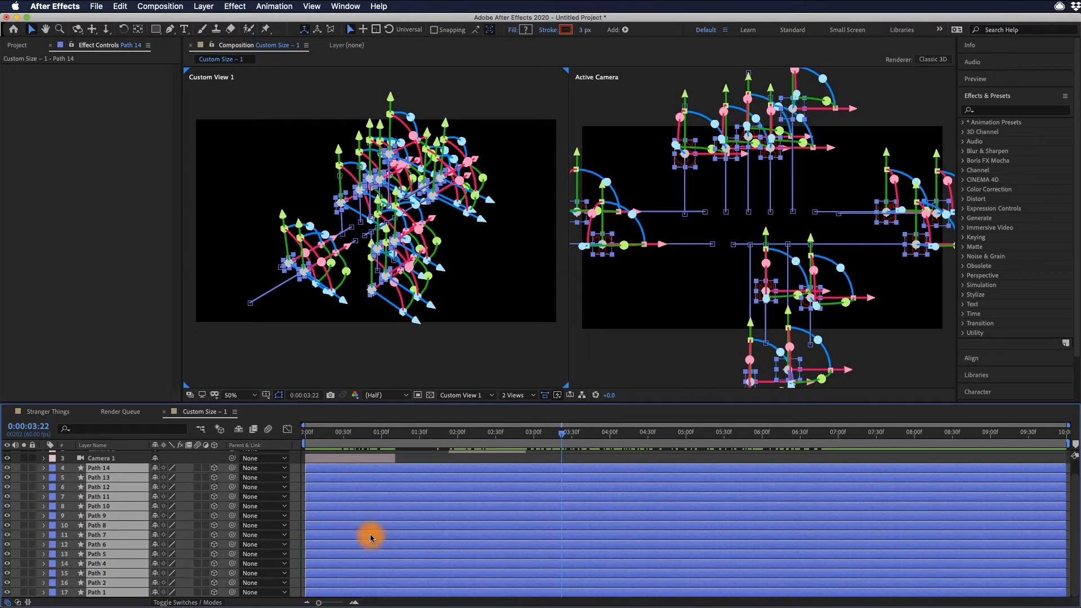
pyautogui.press('p')
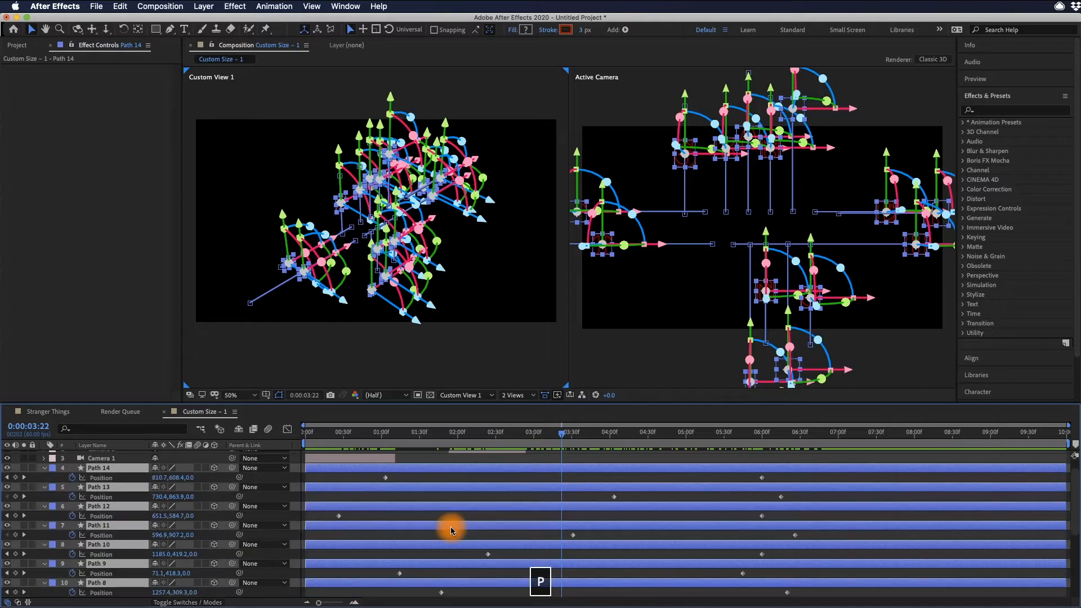
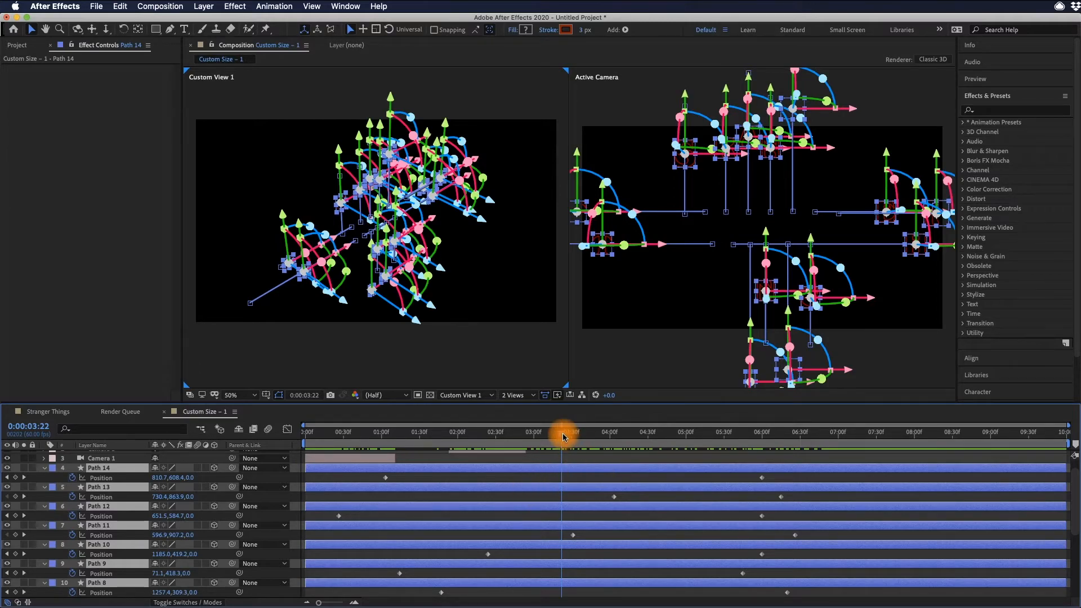
# Step: Scrub back through the letters' motion to the start of the composition and examine how they sit in Custom View 1
pyautogui.moveTo(562, 433); pyautogui.dragTo(445, 442)
pyautogui.click(521, 450)
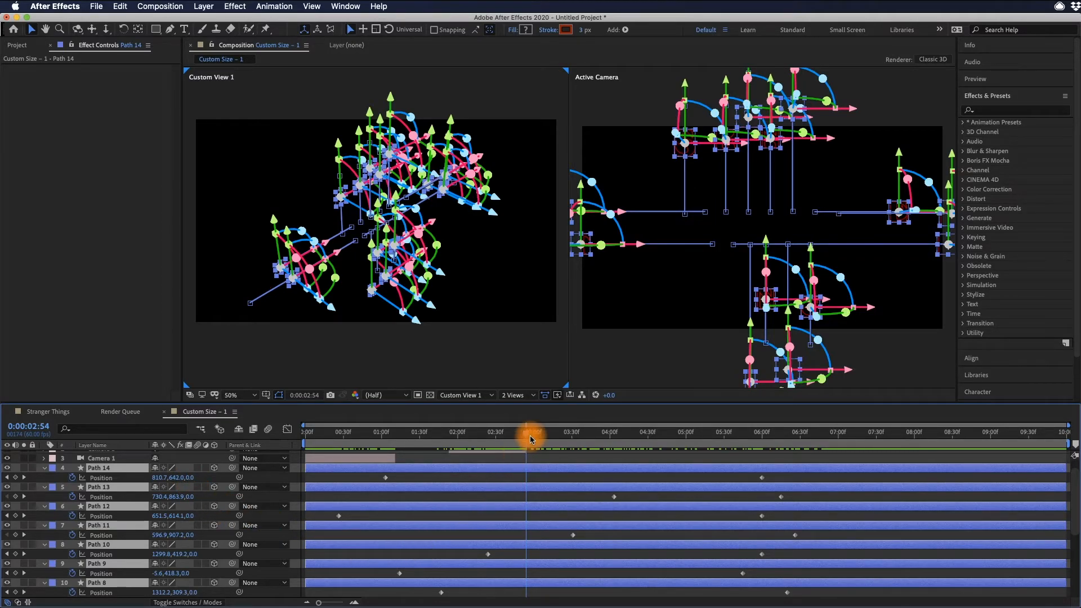
pyautogui.click(457, 434)
pyautogui.moveTo(407, 445); pyautogui.dragTo(280, 461)
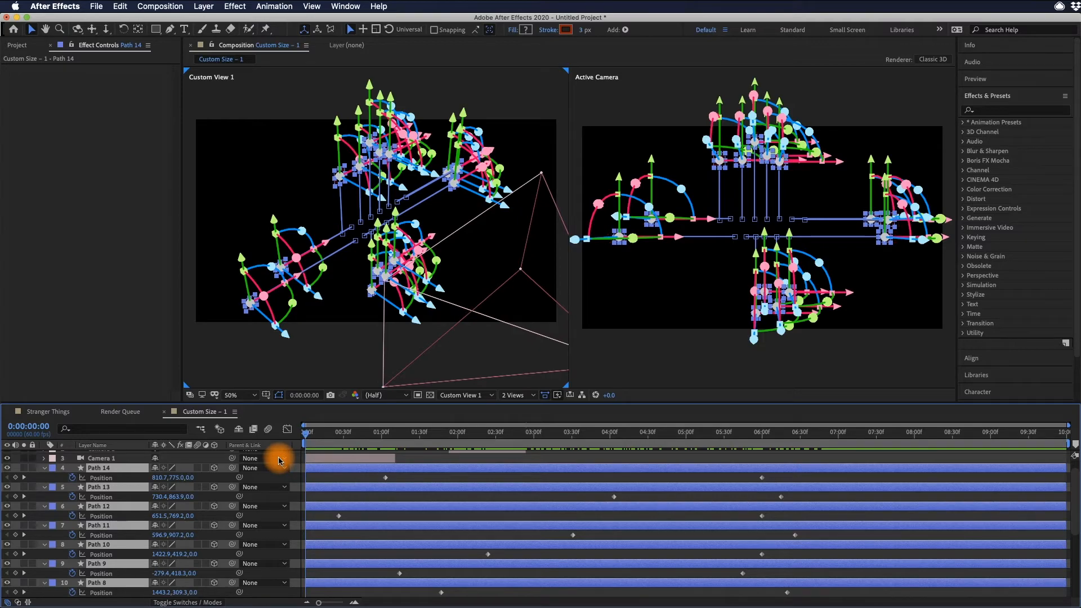
pyautogui.click(348, 356)
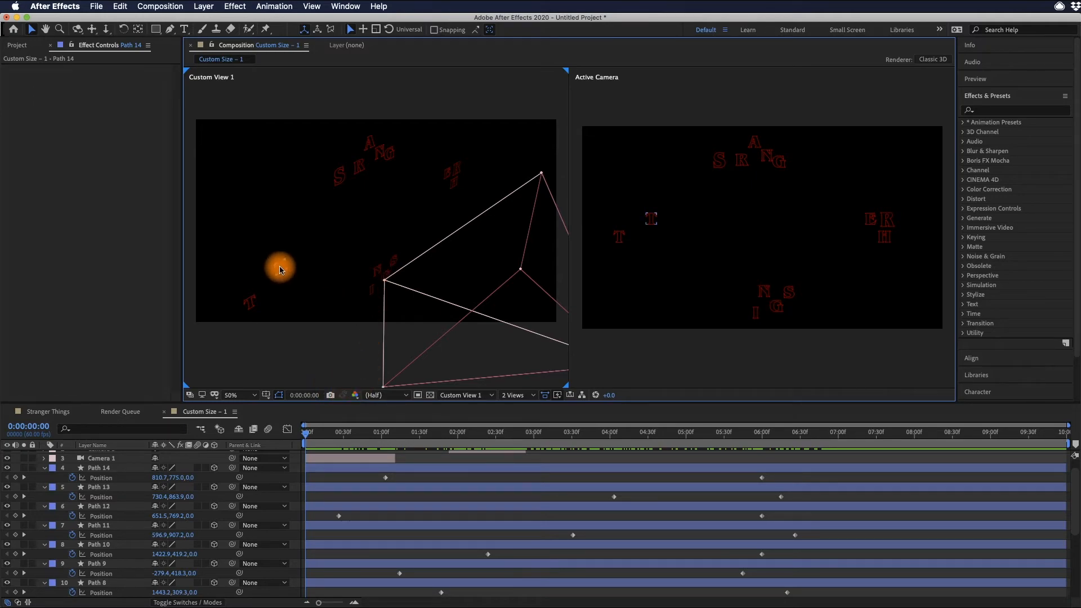
pyautogui.click(280, 269)
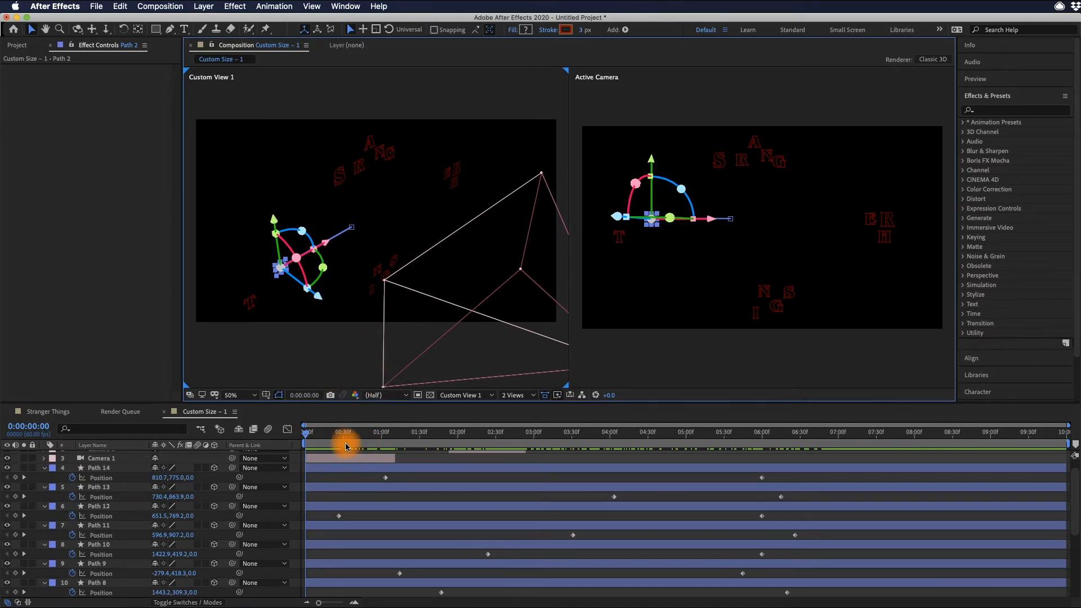
# Step: At Path 12's first Position keyframe, 0:00:00:26, push the letter N back along the Z axis to 599.0
pyautogui.moveTo(333, 434); pyautogui.dragTo(336, 435)
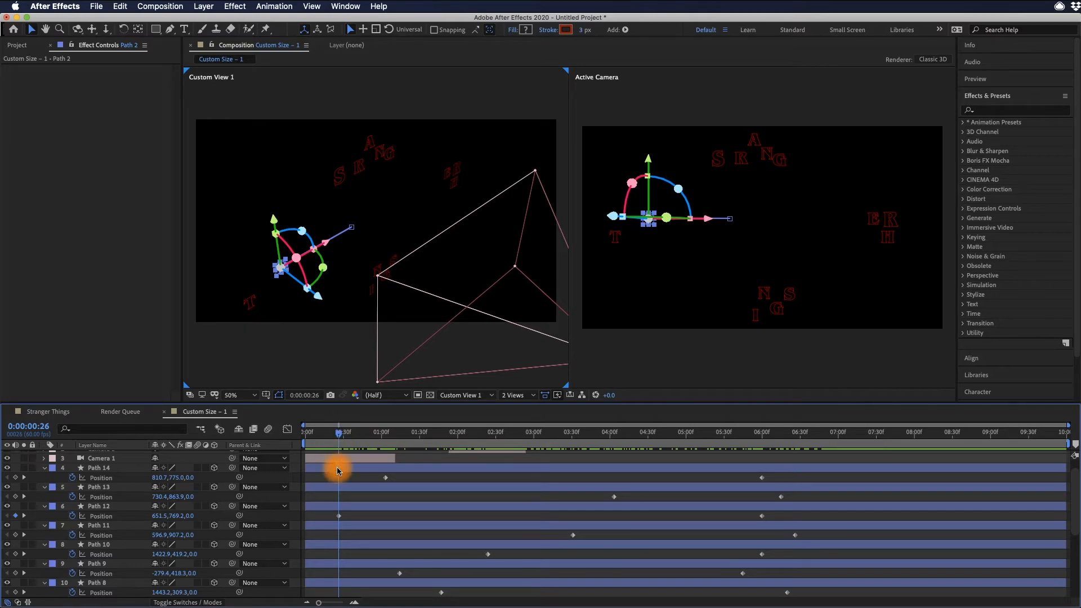
pyautogui.click(339, 516)
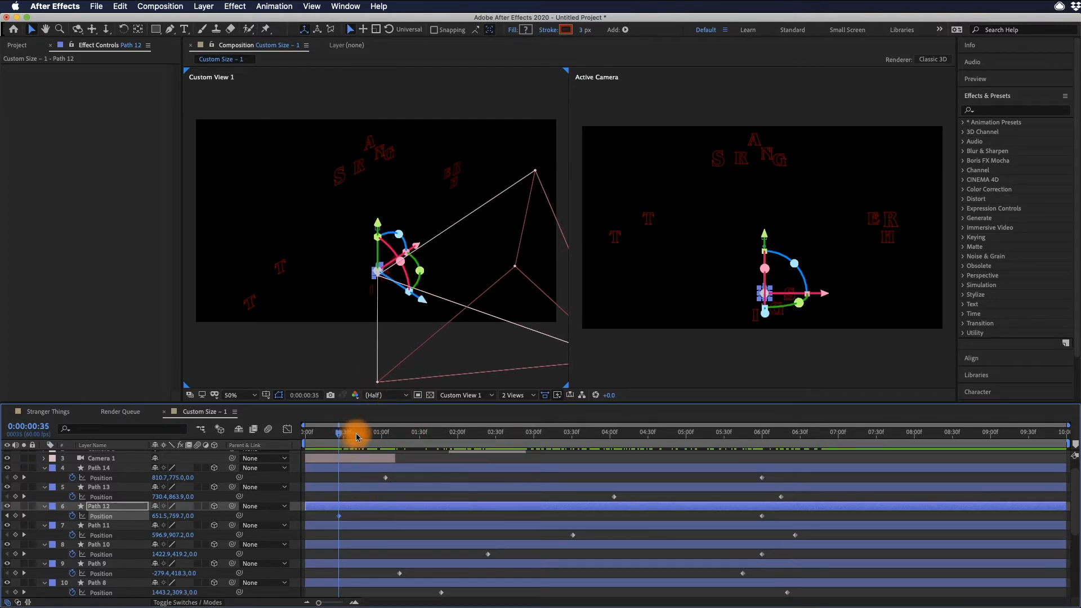
pyautogui.moveTo(356, 433)
pyautogui.mouseDown()
pyautogui.moveTo(388, 434)
pyautogui.moveTo(310, 435)
pyautogui.moveTo(342, 437)
pyautogui.mouseUp()
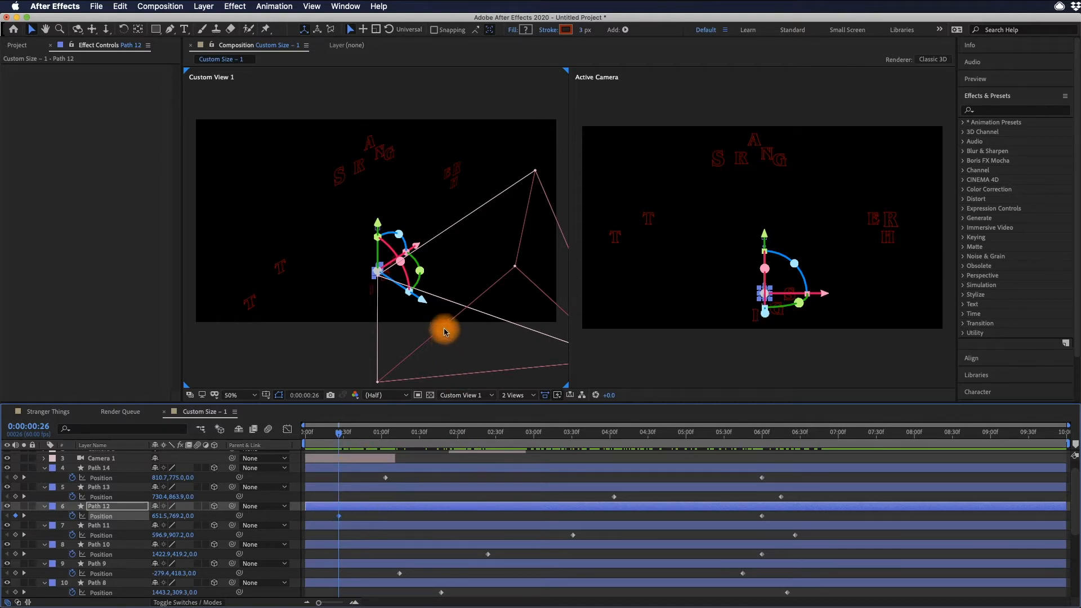
pyautogui.moveTo(425, 305); pyautogui.dragTo(269, 222)
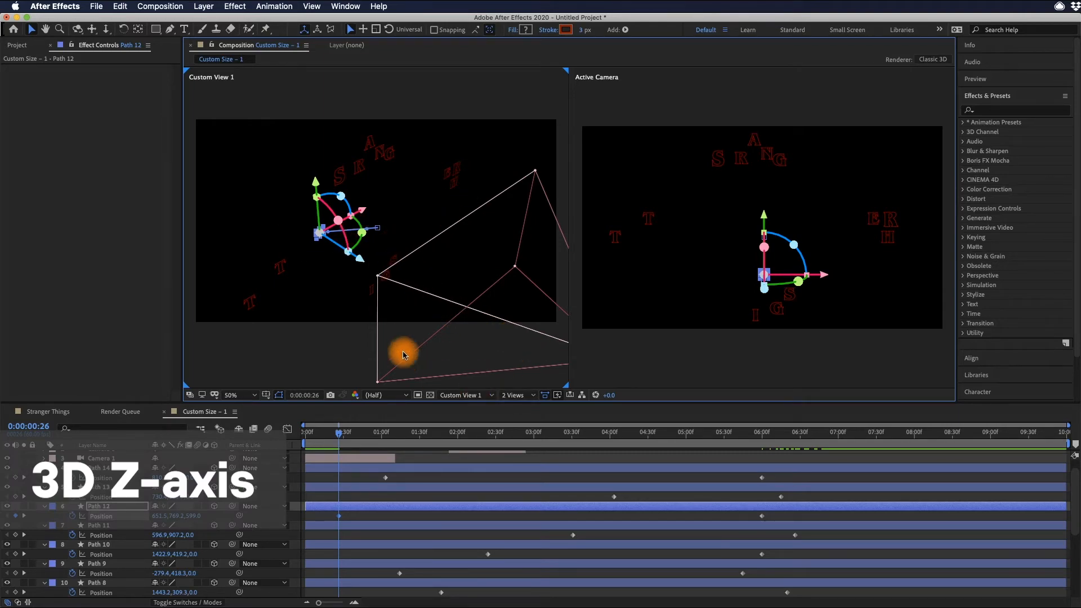
pyautogui.click(343, 174)
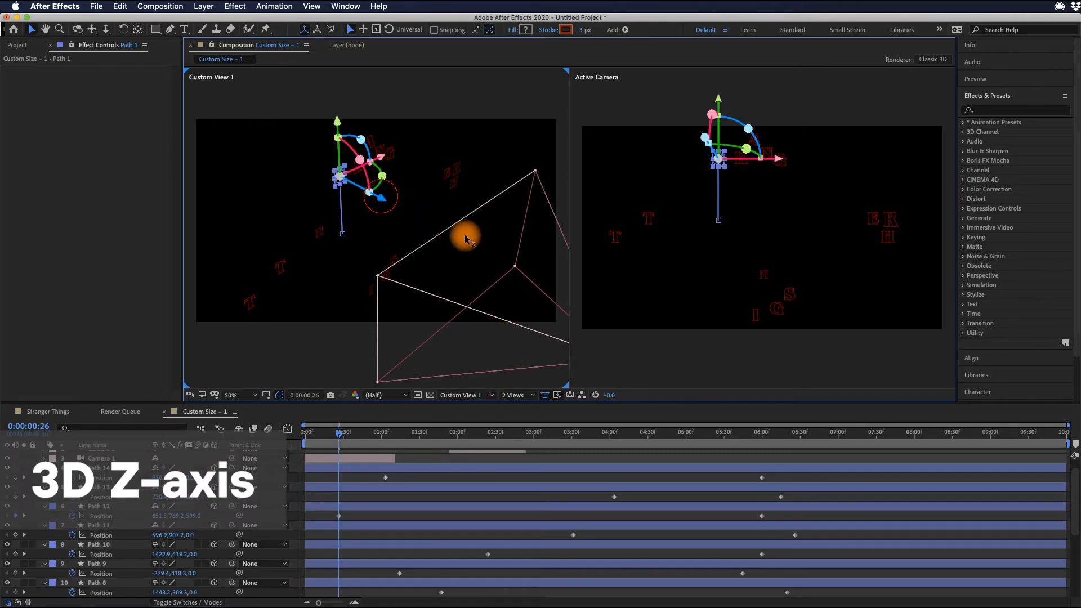
pyautogui.moveTo(465, 238); pyautogui.dragTo(649, 316)
pyautogui.press('super+z')
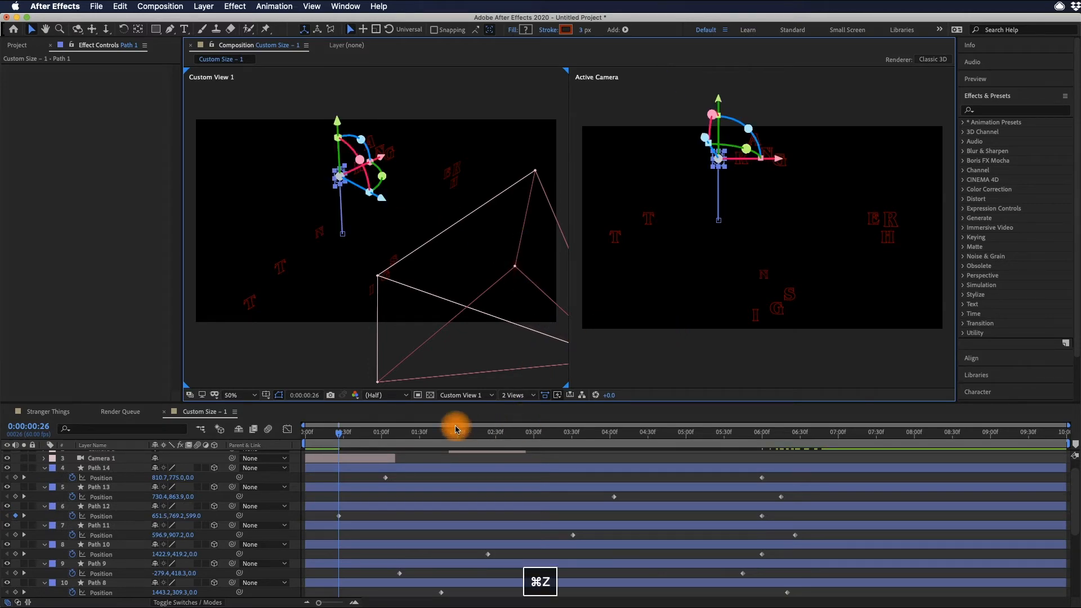
# Step: At Path 14's first Position keyframe, 0:00:01:03, bring the letter S forward along the Z axis to about -671.6
pyautogui.click(385, 435)
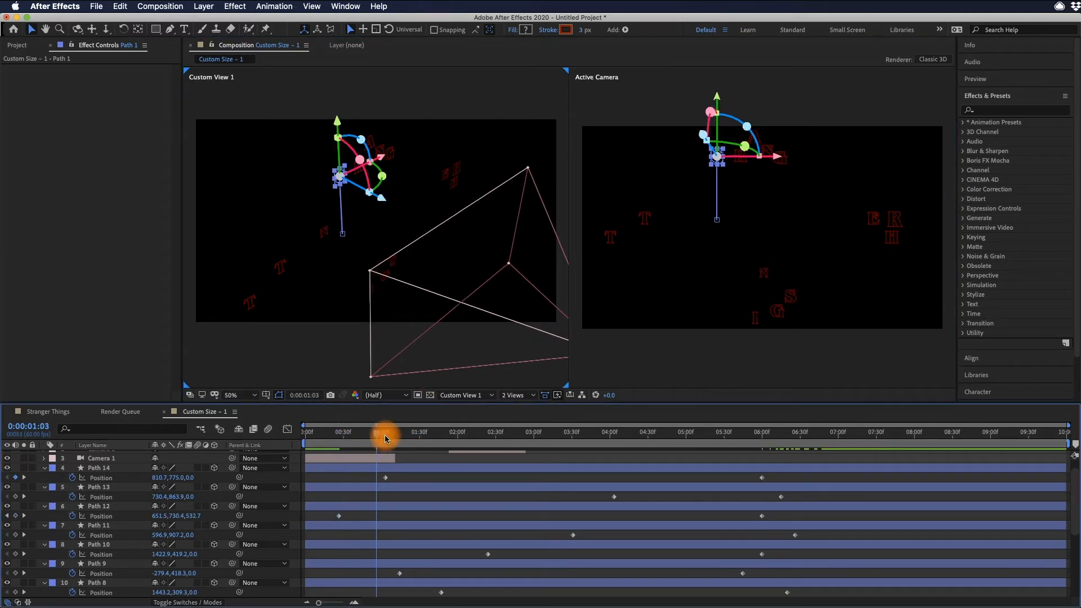
pyautogui.click(388, 467)
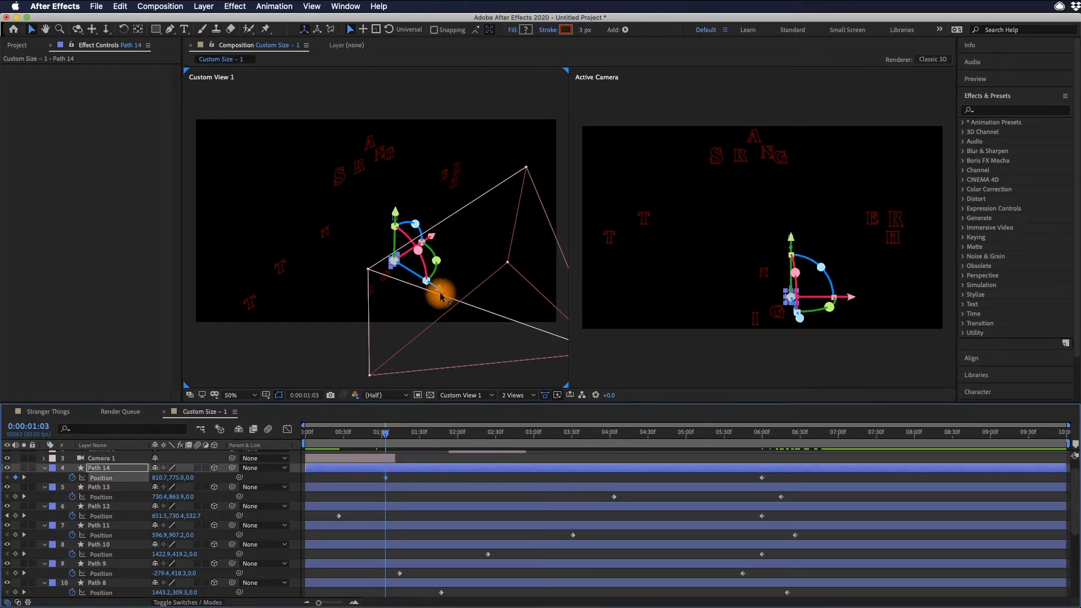
pyautogui.moveTo(387, 433); pyautogui.dragTo(385, 434)
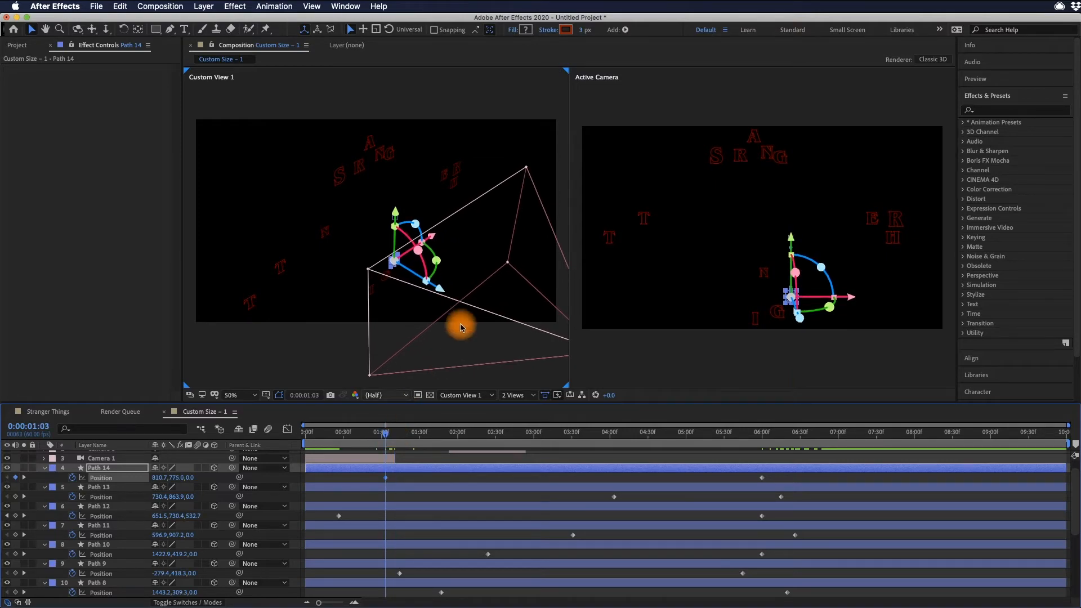
pyautogui.moveTo(437, 283); pyautogui.dragTo(603, 379)
# Step: At Path 7's first Position keyframe, 0:00:00:42, push the letter E back along the Z axis to about 1106.5
pyautogui.click(445, 182)
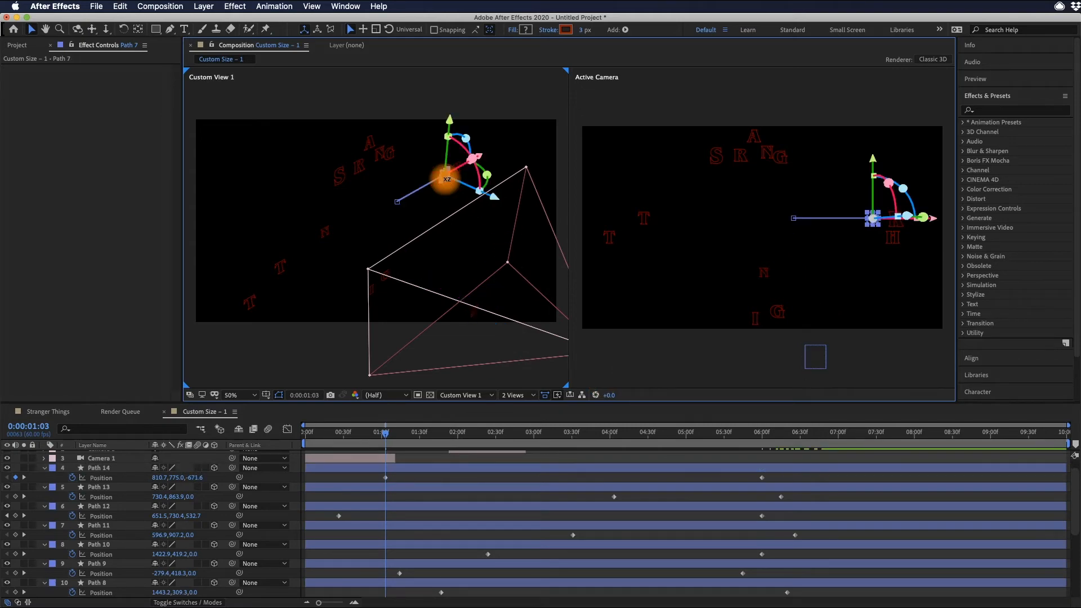
pyautogui.scroll(-5, 542, 515)
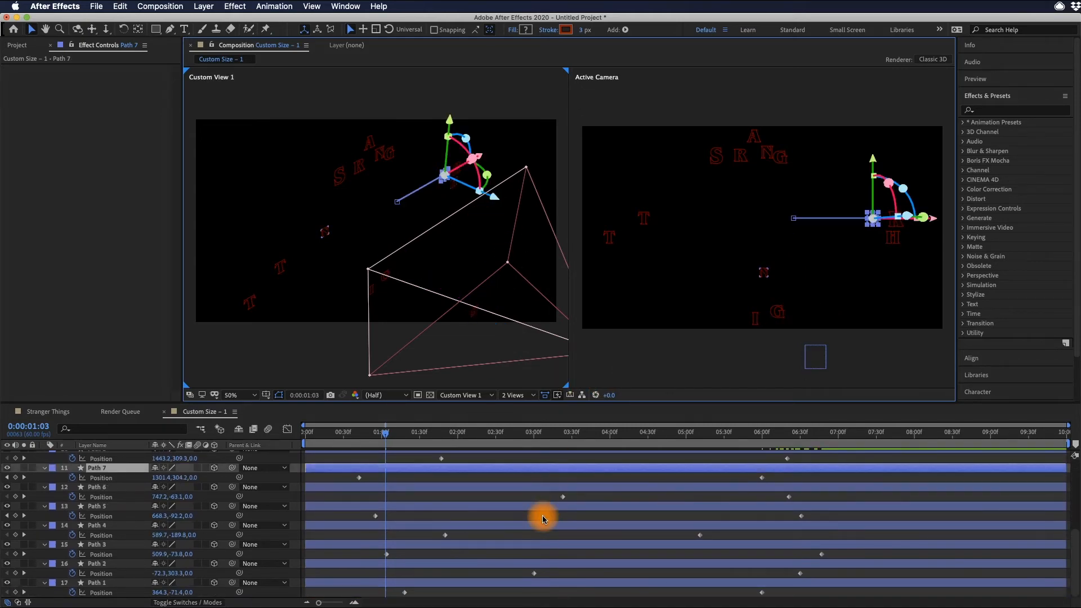
pyautogui.scroll(1, 541, 515)
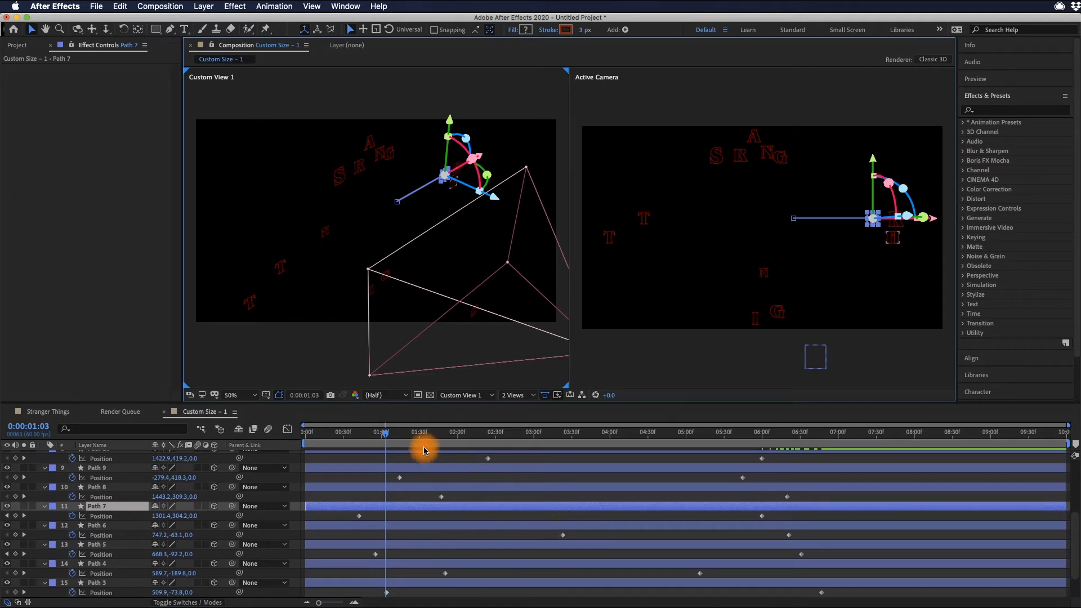
pyautogui.moveTo(388, 437); pyautogui.dragTo(358, 437)
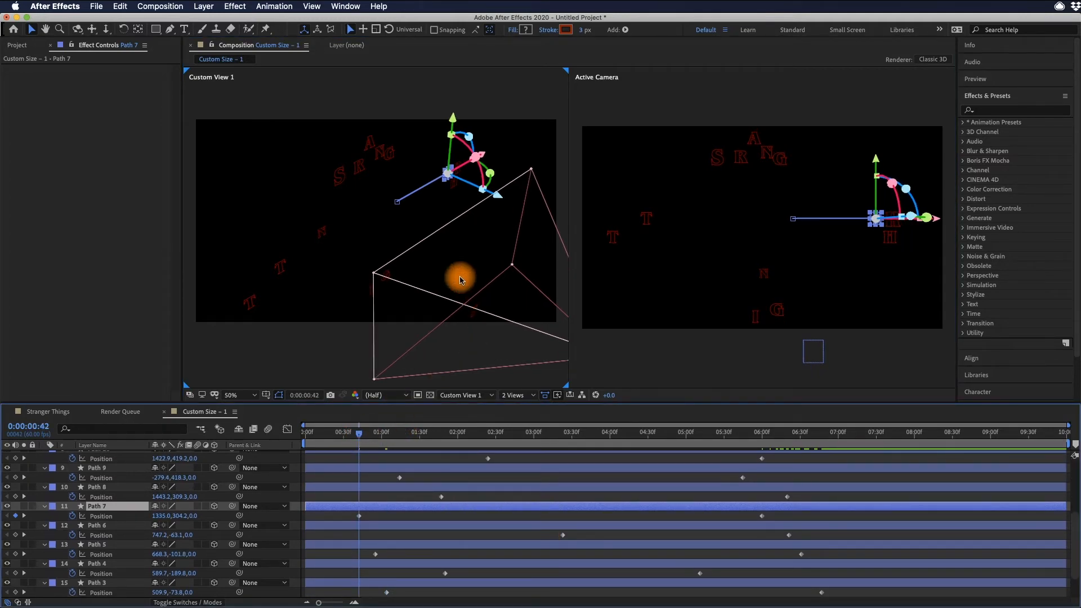
pyautogui.moveTo(495, 198); pyautogui.dragTo(280, 180)
# Step: At 0:00:00:42, bring Path 1 and Path 2 forward in Z, Path 2 to about -579, and push Path 12 farther back
pyautogui.click(339, 185)
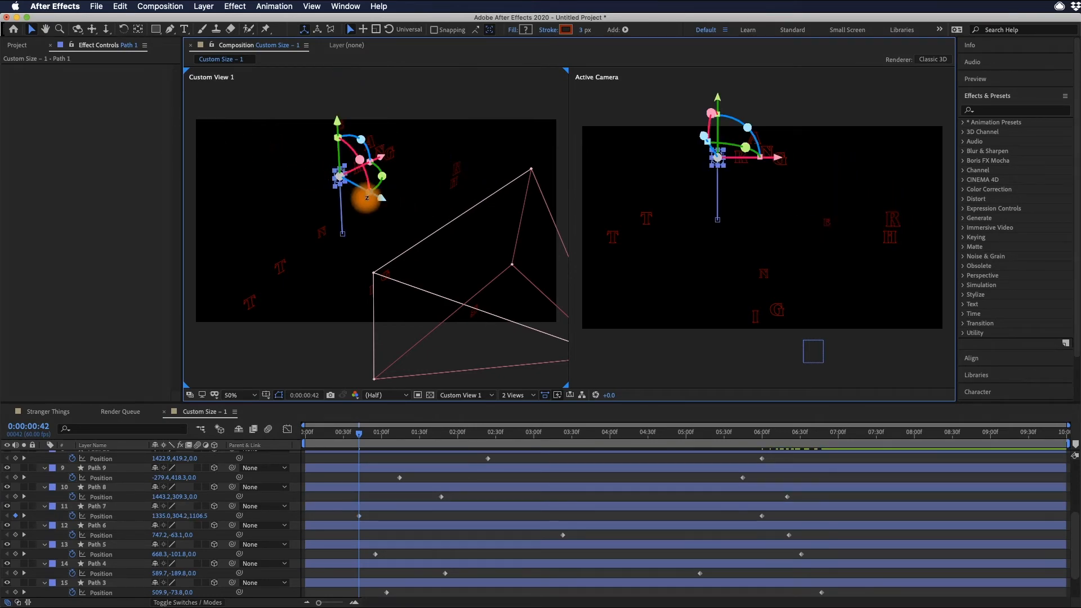
pyautogui.moveTo(384, 206); pyautogui.dragTo(484, 256)
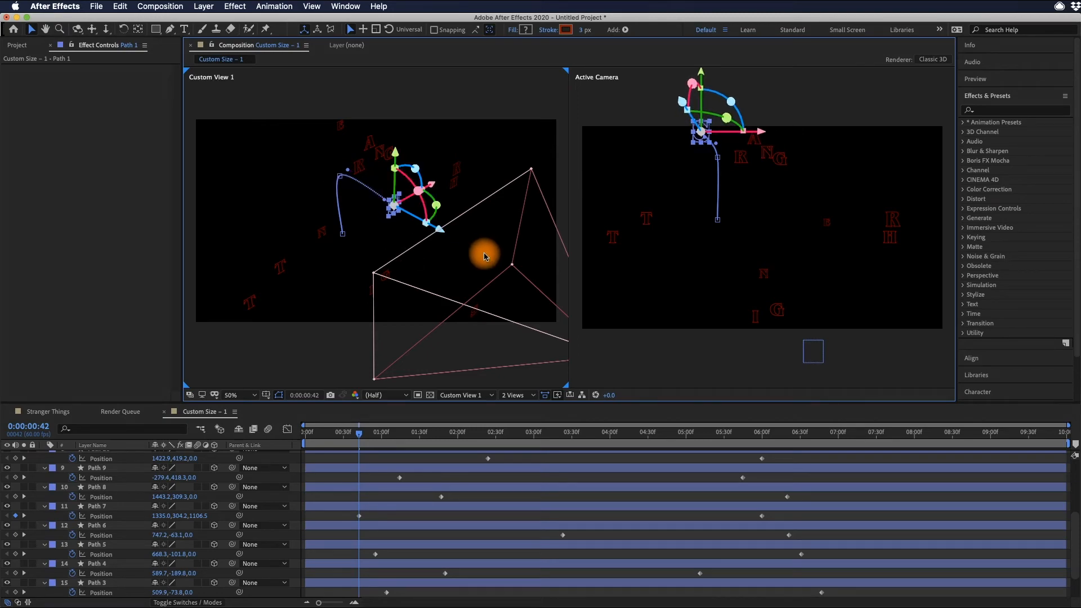
pyautogui.click(322, 237)
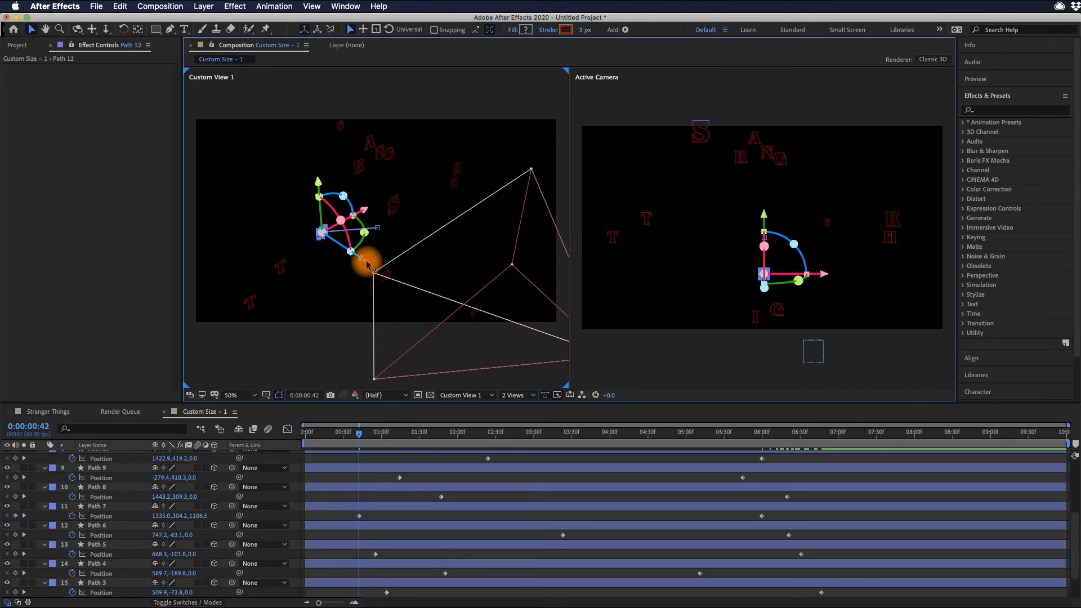
pyautogui.moveTo(366, 262); pyautogui.dragTo(259, 202)
pyautogui.click(277, 270)
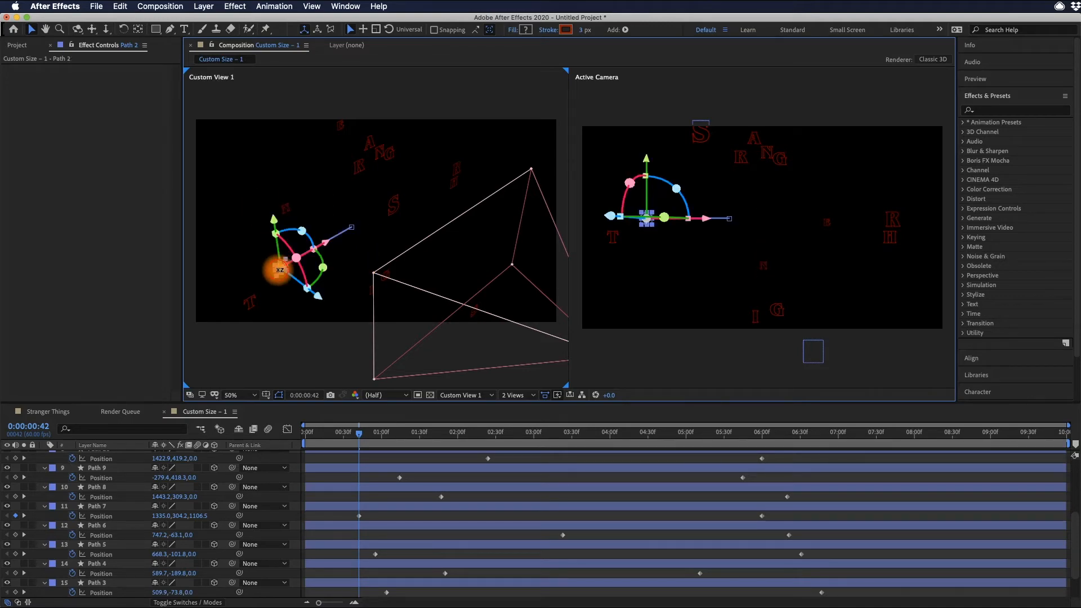
pyautogui.moveTo(318, 298); pyautogui.dragTo(472, 366)
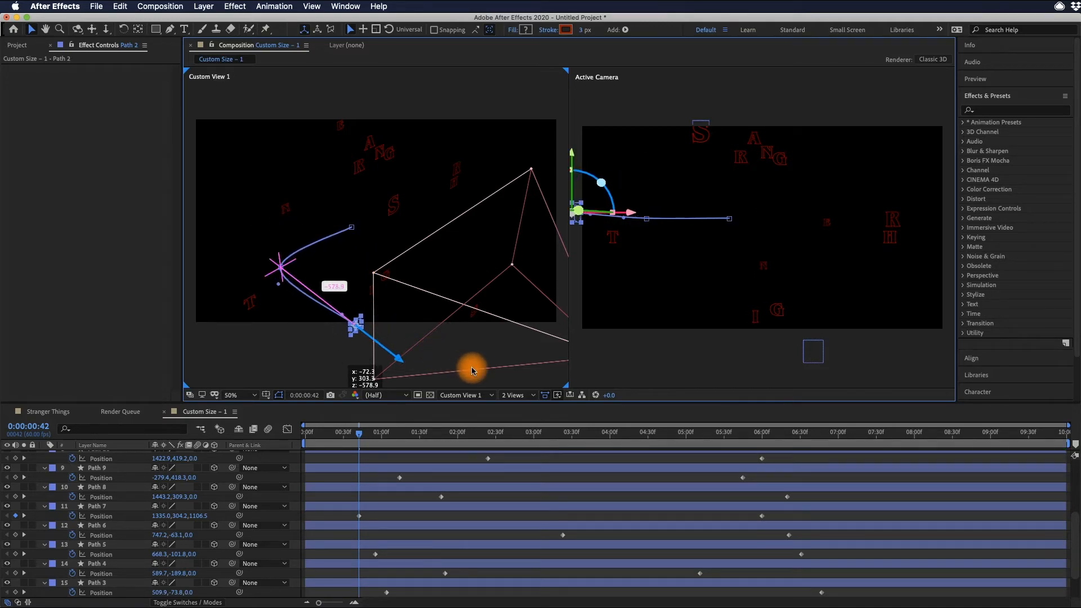
# Step: At 0:00:00:42, move Path 10 forward to a Z position of about -496.5 and Path 8 back to about 627.6
pyautogui.click(463, 183)
pyautogui.moveTo(508, 210); pyautogui.dragTo(601, 276)
pyautogui.click(464, 167)
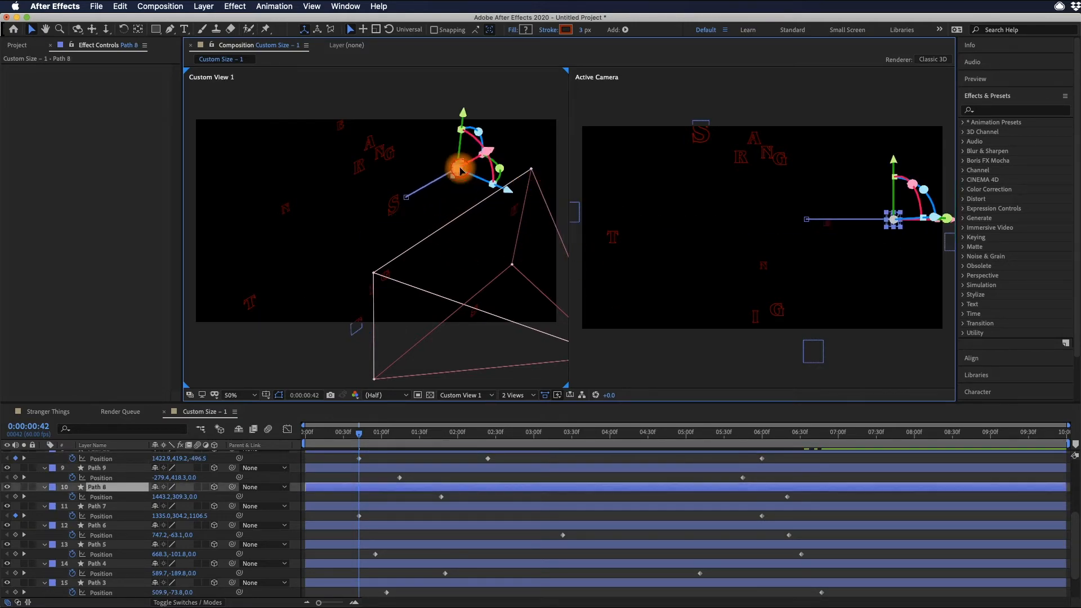
pyautogui.moveTo(510, 197); pyautogui.dragTo(345, 133)
# Step: At 0:00:00:42, bring Path 6 forward to a Z position of about -690.7 and Path 5 to about -888.1
pyautogui.click(391, 156)
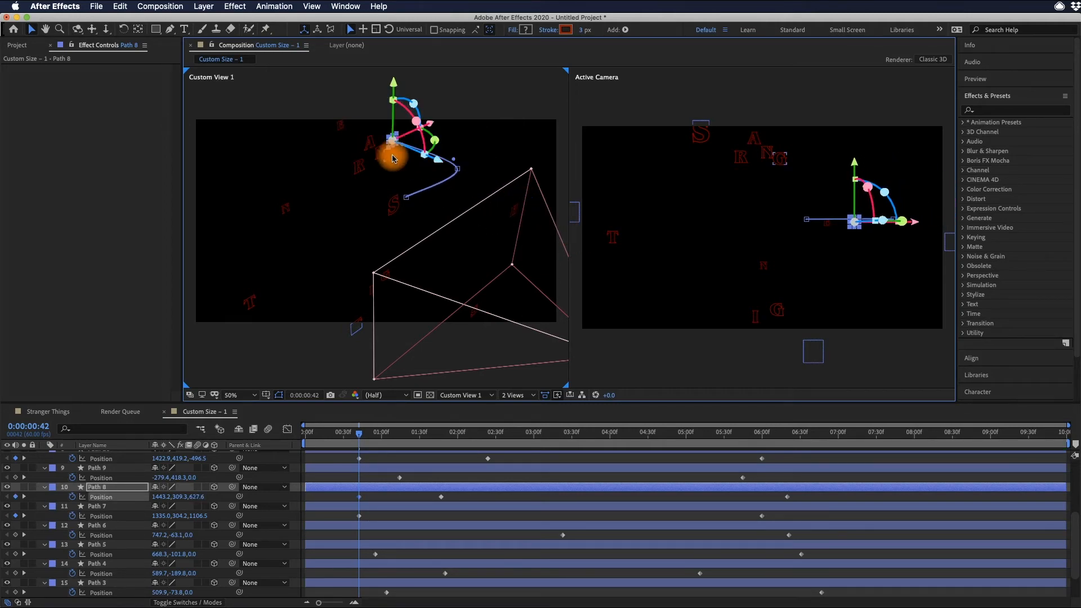
pyautogui.moveTo(434, 175); pyautogui.dragTo(604, 304)
pyautogui.click(410, 166)
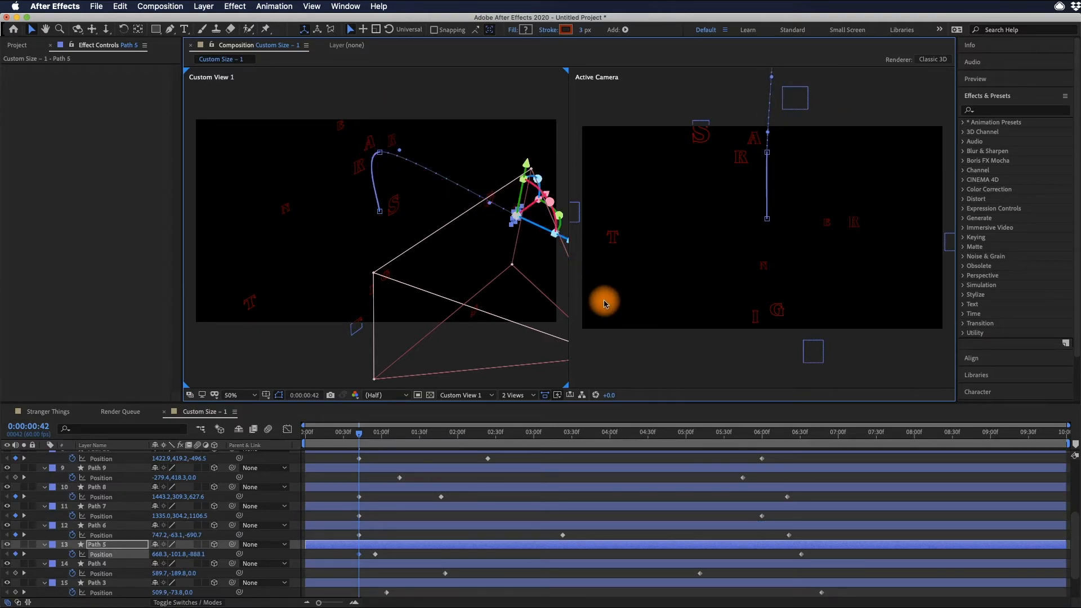
# Step: At 0:00:00:42, push Path 9 back to a Z position of about 187 and Path 12 farther back to about 1636
pyautogui.click(251, 304)
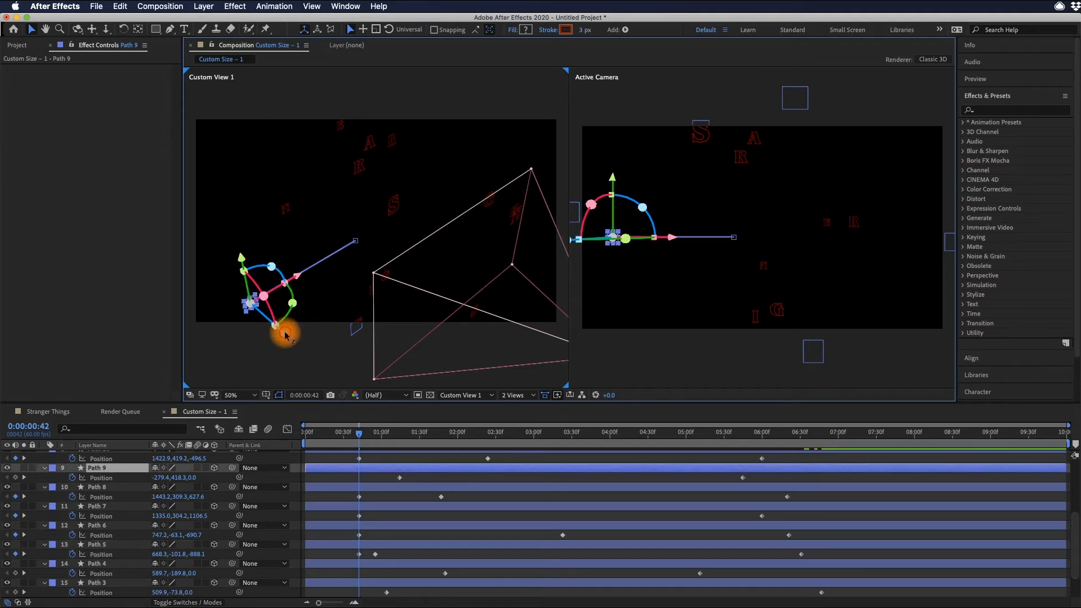
pyautogui.moveTo(286, 336); pyautogui.dragTo(267, 269)
pyautogui.click(284, 213)
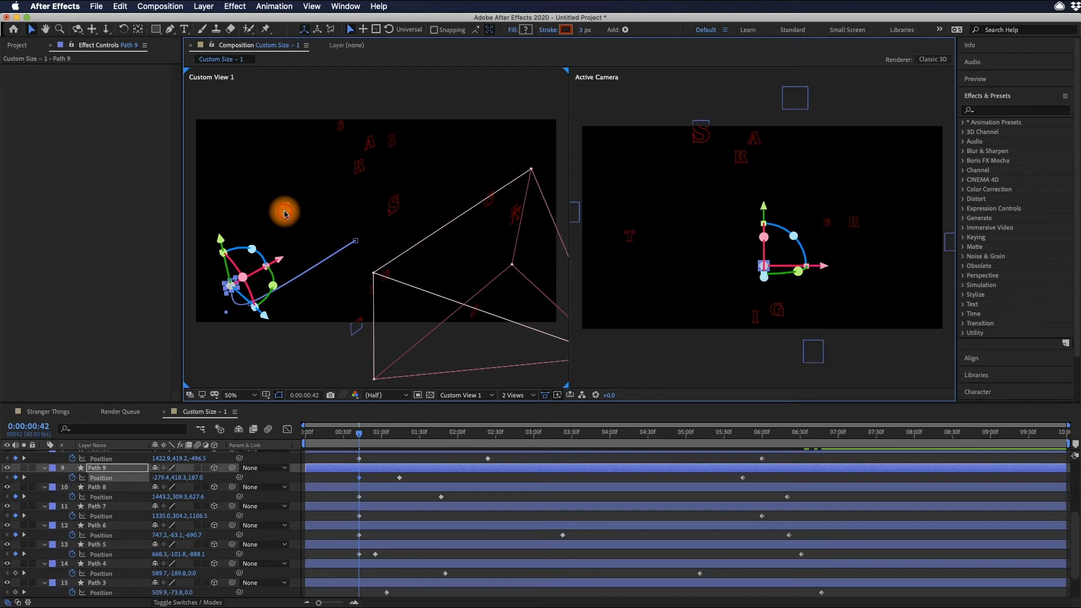
pyautogui.moveTo(324, 237); pyautogui.dragTo(164, 145)
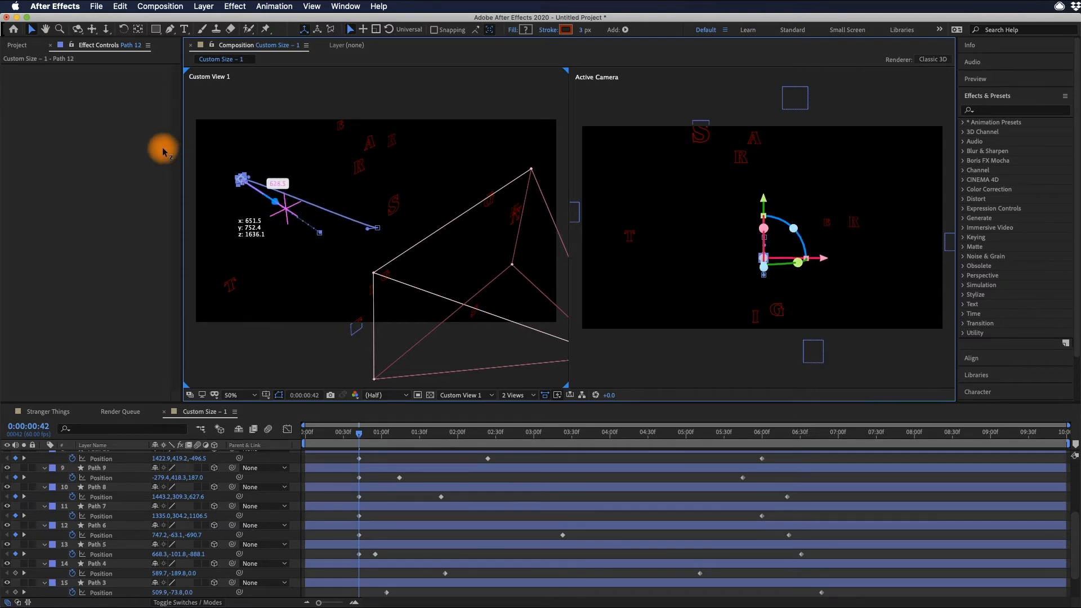
# Step: At 0:00:00:42, push Path 3 back to a Z position of about 1360.4 and preview the animation from the start
pyautogui.click(359, 169)
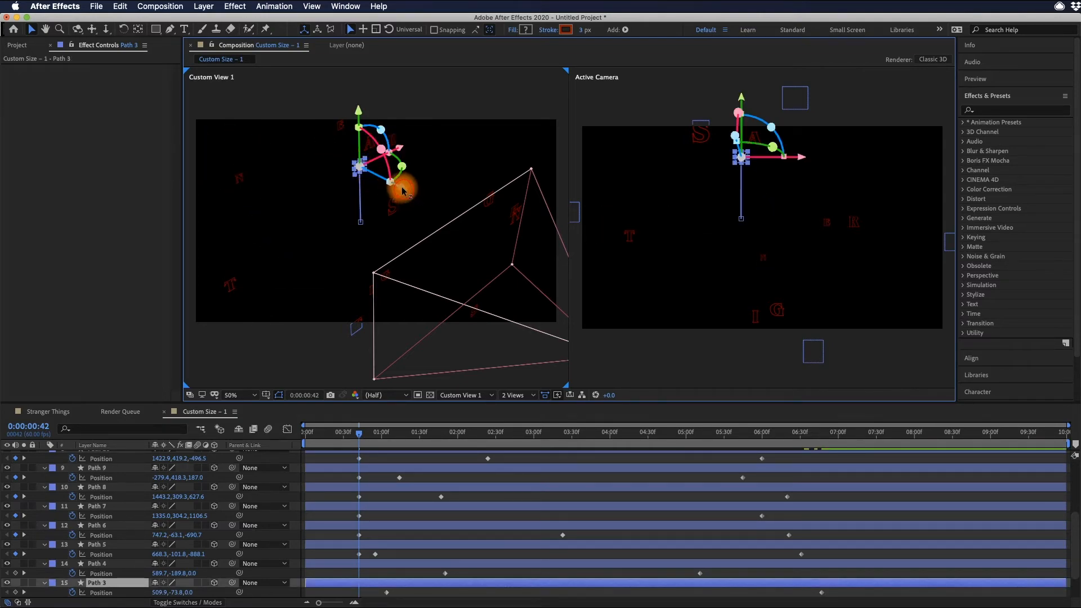
pyautogui.moveTo(402, 190); pyautogui.dragTo(48, 82)
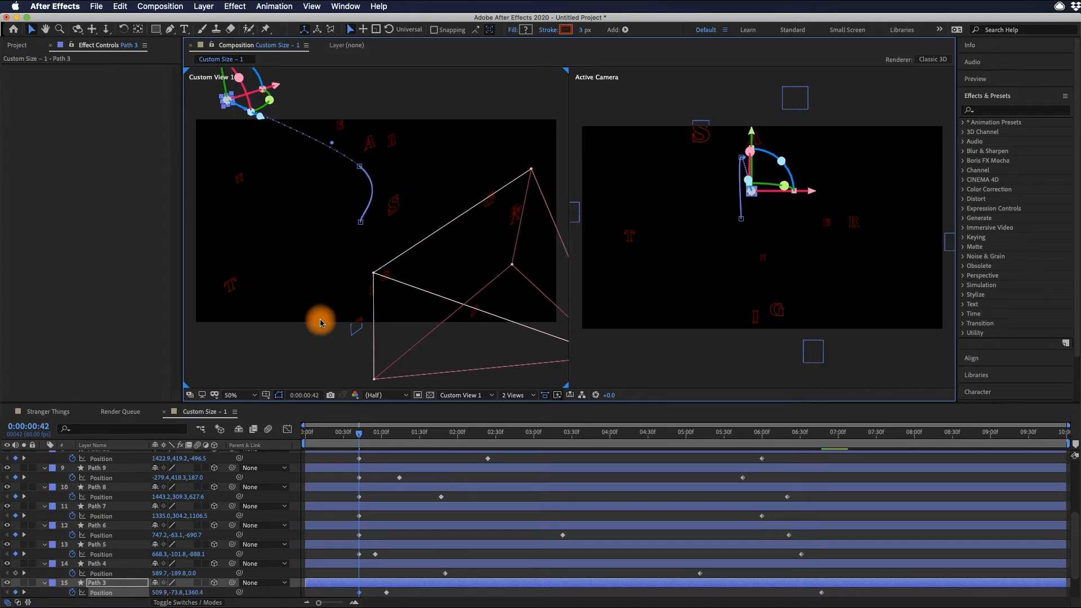
pyautogui.moveTo(346, 432); pyautogui.dragTo(272, 429)
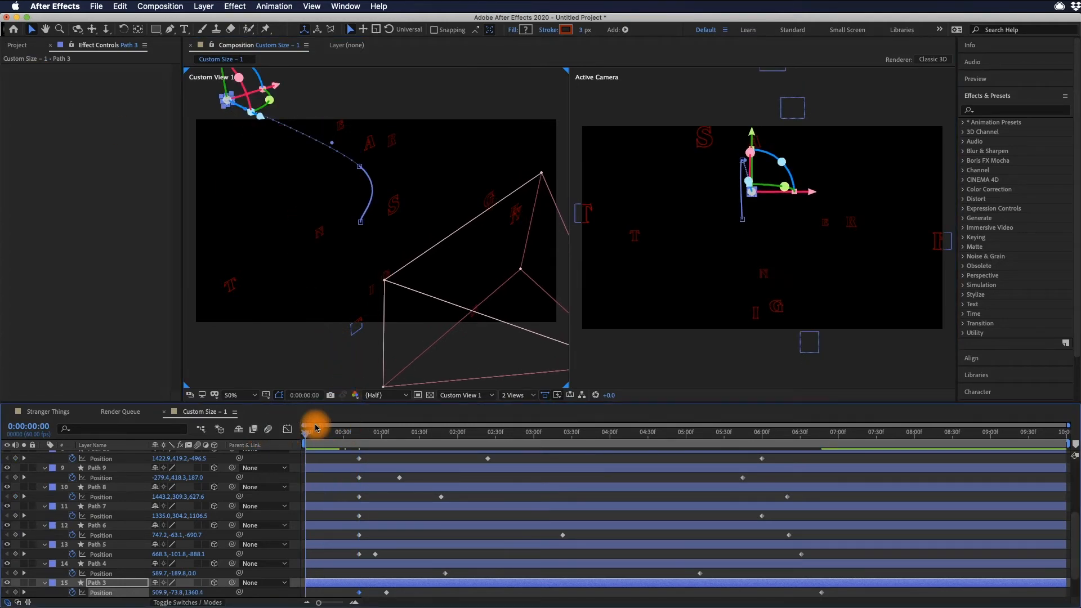
pyautogui.press('space')
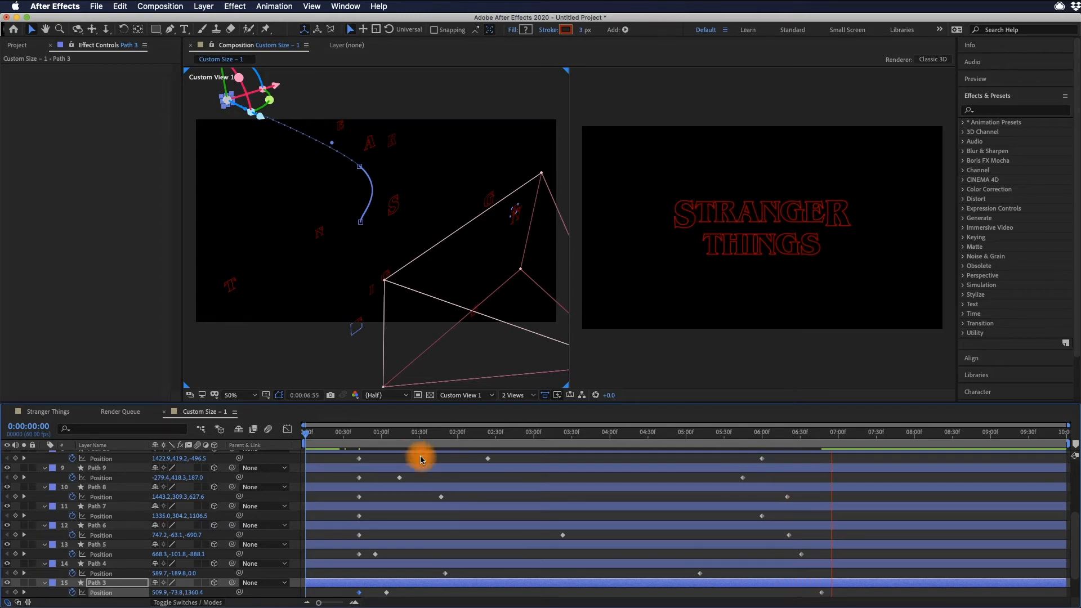
# Step: Hide Camera S 2 and Camera S, check the letter movement, and return to the first frame
pyautogui.scroll(5, 479, 476)
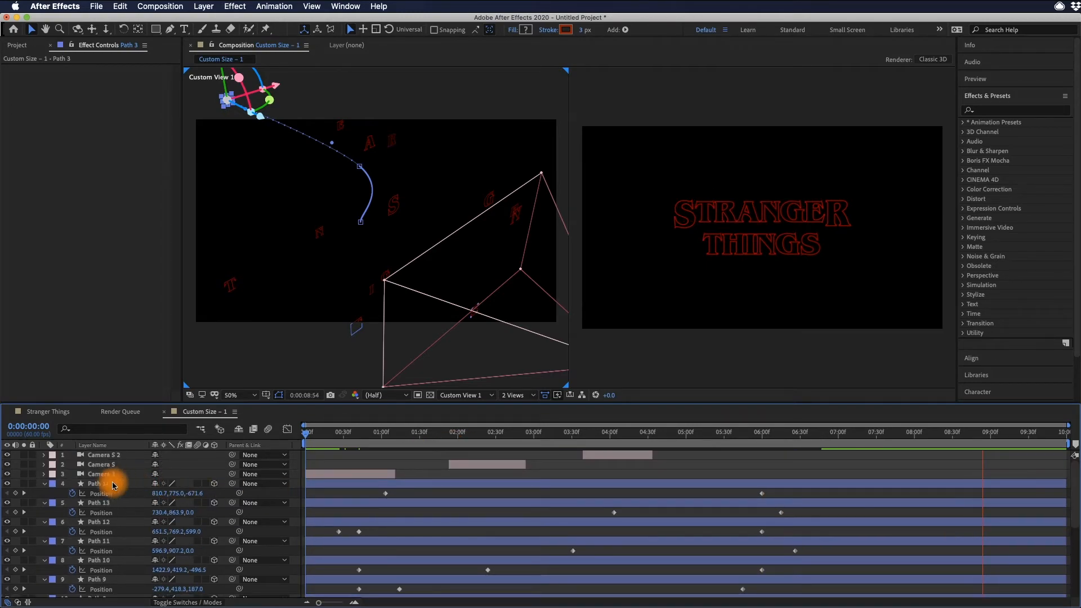
pyautogui.click(7, 455)
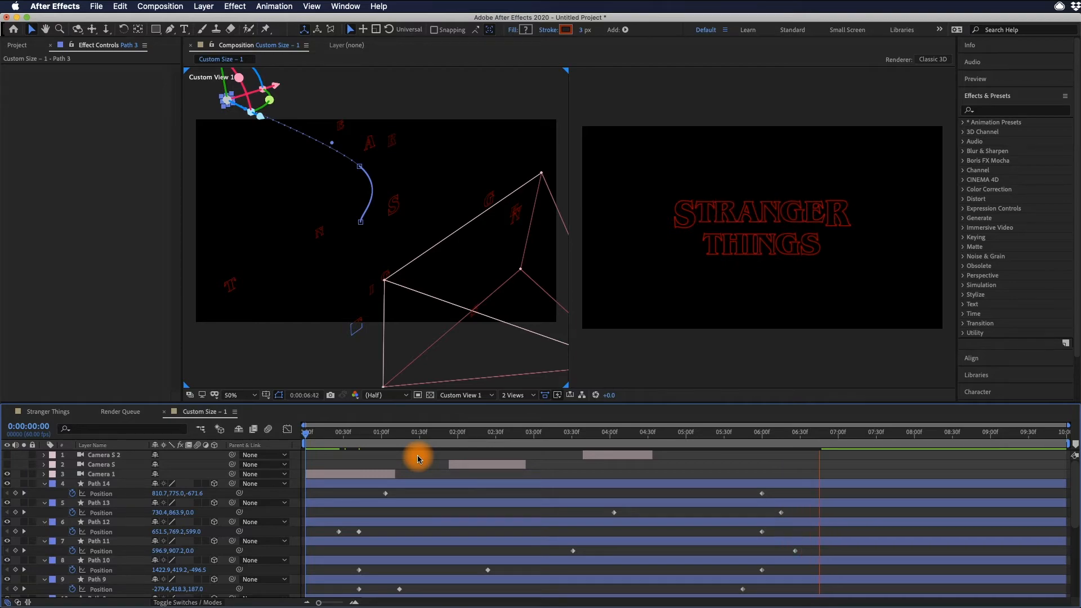
pyautogui.moveTo(551, 442); pyautogui.dragTo(247, 454)
pyautogui.moveTo(330, 455); pyautogui.dragTo(267, 510)
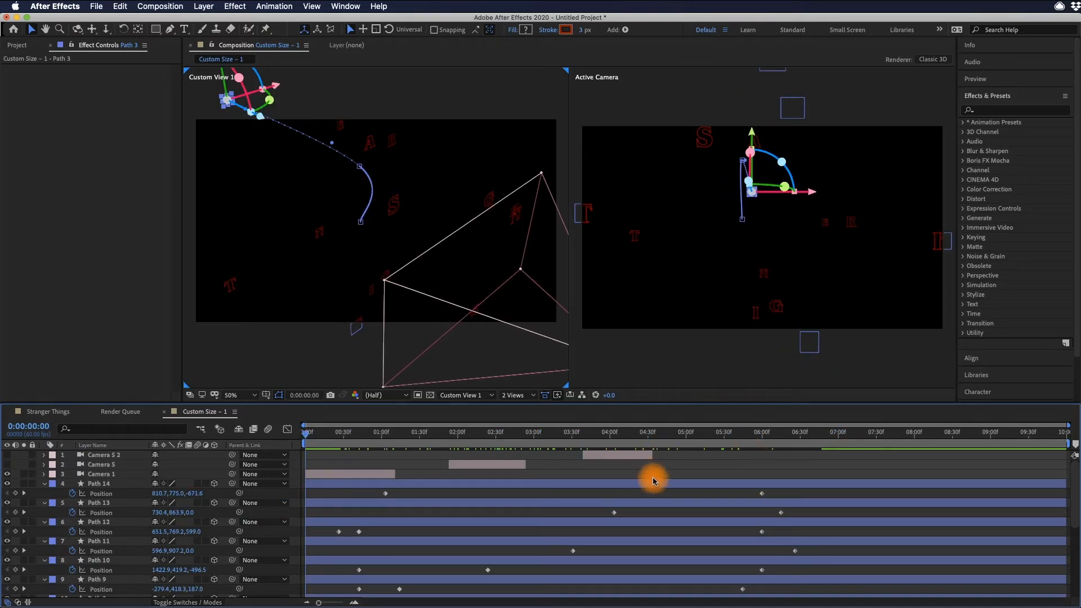
# Step: At 0:00:00:00, bring Path 1, the S of STRANGER, forward in Z toward the camera until it leaves the frame
pyautogui.click(695, 382)
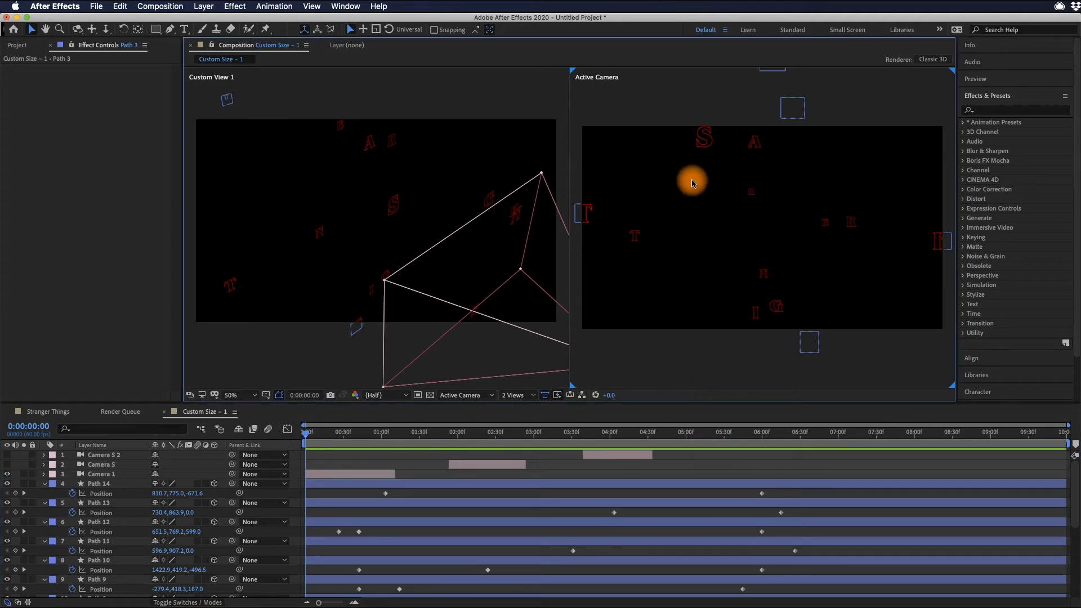
pyautogui.click(707, 140)
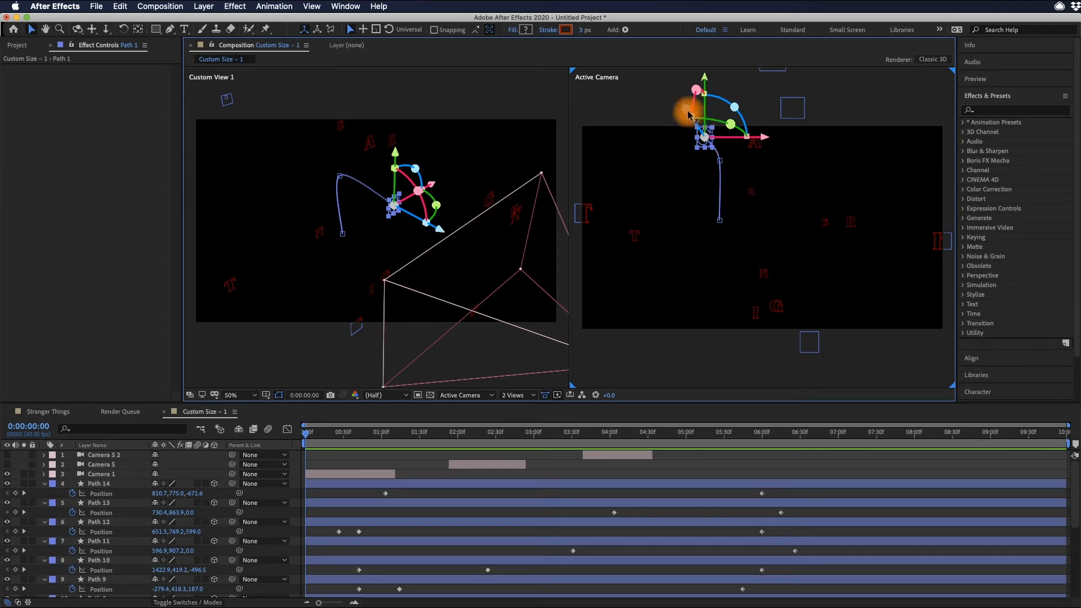
pyautogui.moveTo(688, 115); pyautogui.dragTo(580, 34)
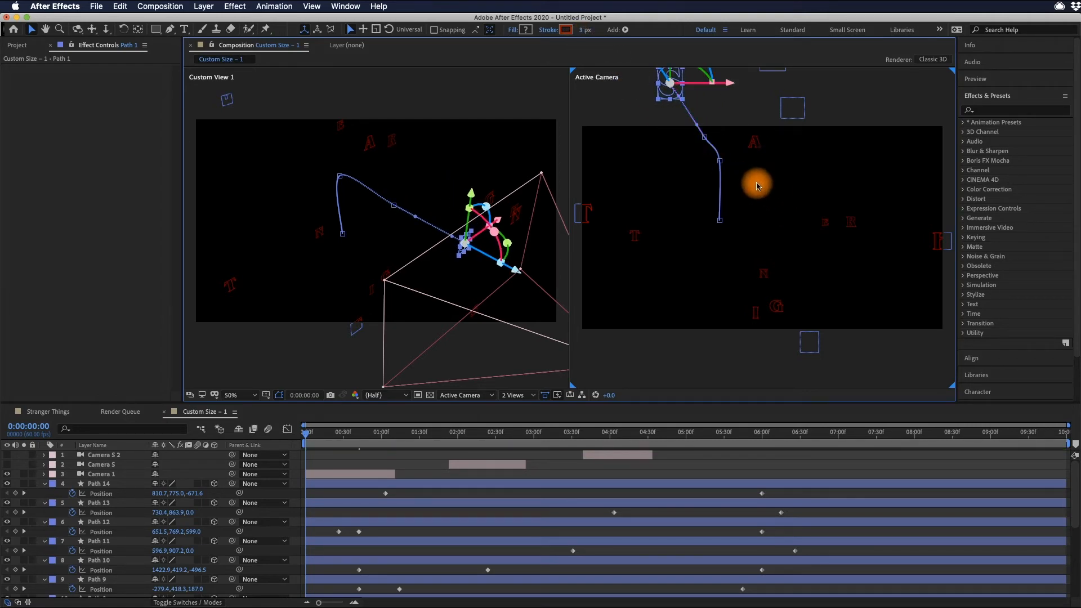
# Step: At 0:00:00:00, move Path 12 to a Y position of about 407.2 and forward to a Z position of about -1237.6
pyautogui.moveTo(757, 186); pyautogui.dragTo(811, 524)
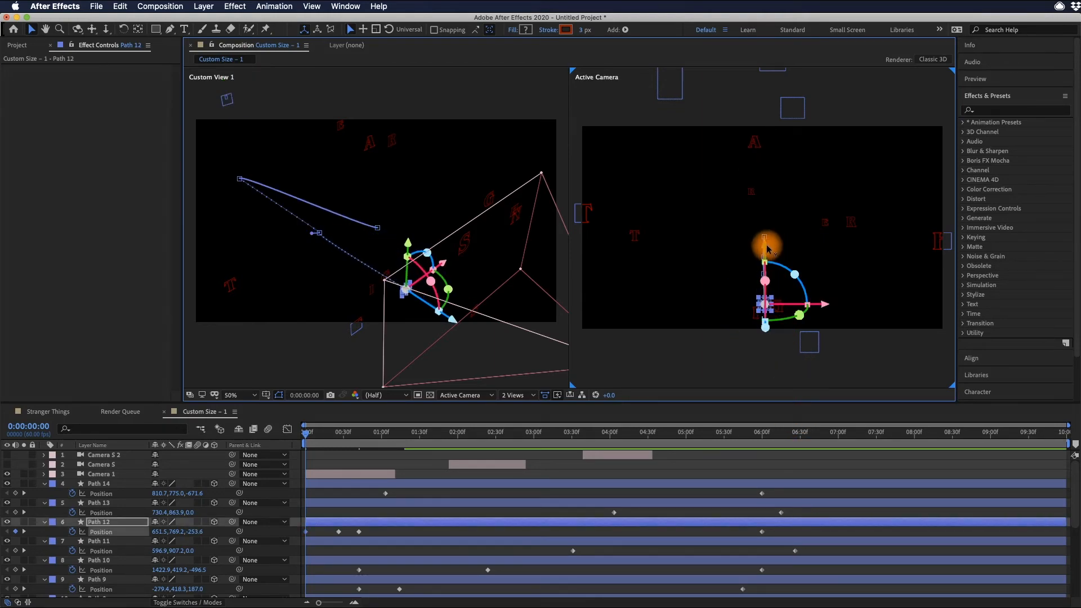
pyautogui.moveTo(767, 243); pyautogui.dragTo(767, 150)
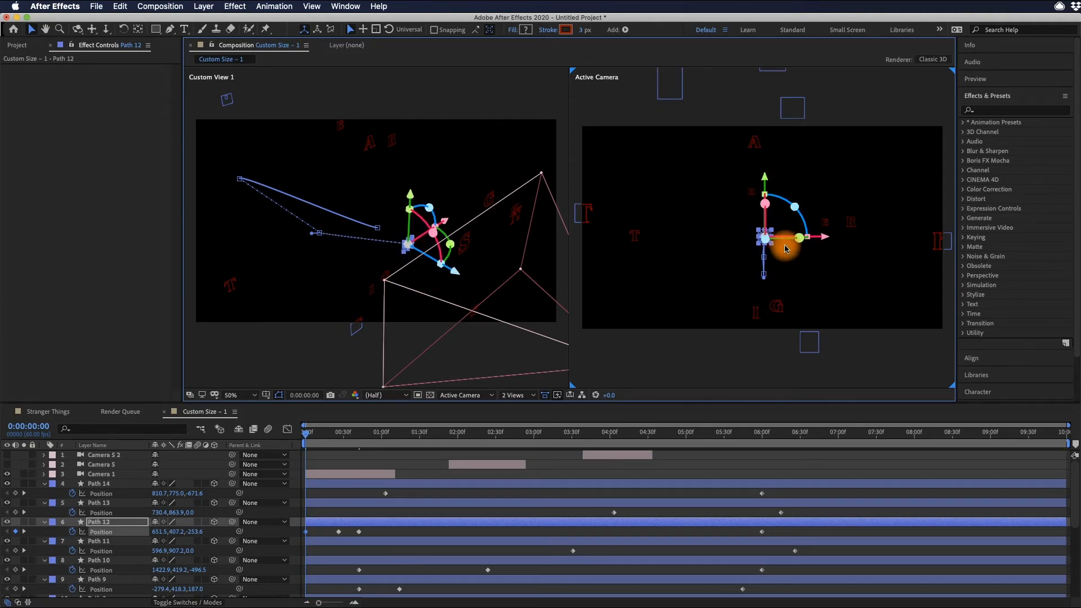
pyautogui.moveTo(769, 247); pyautogui.dragTo(930, 523)
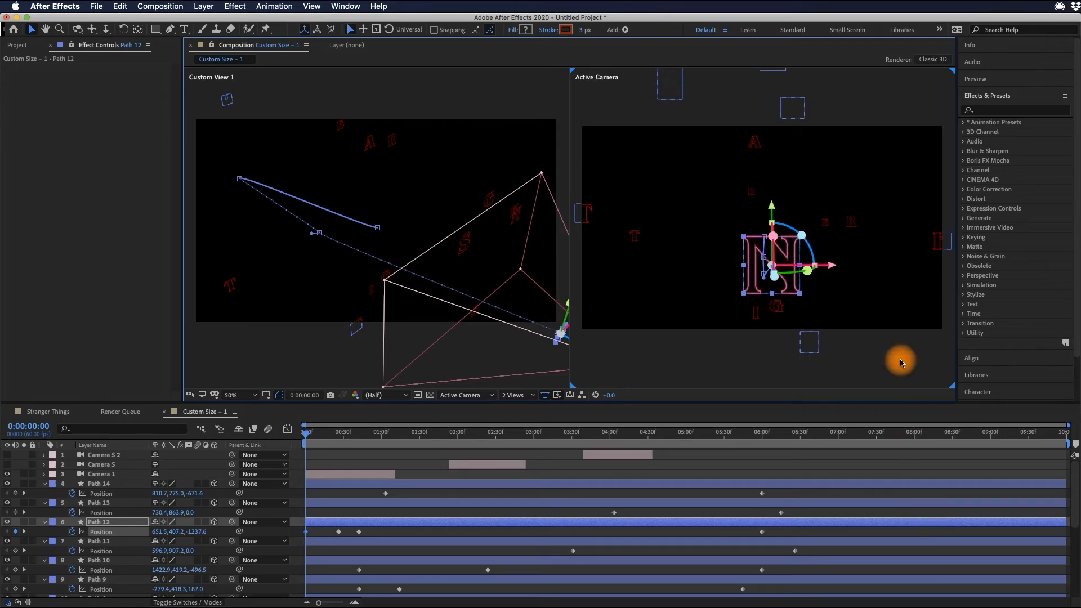
# Step: At 0:00:00:00, bring Path 8, the final R of STRANGER, forward in Z toward the camera
pyautogui.click(874, 246)
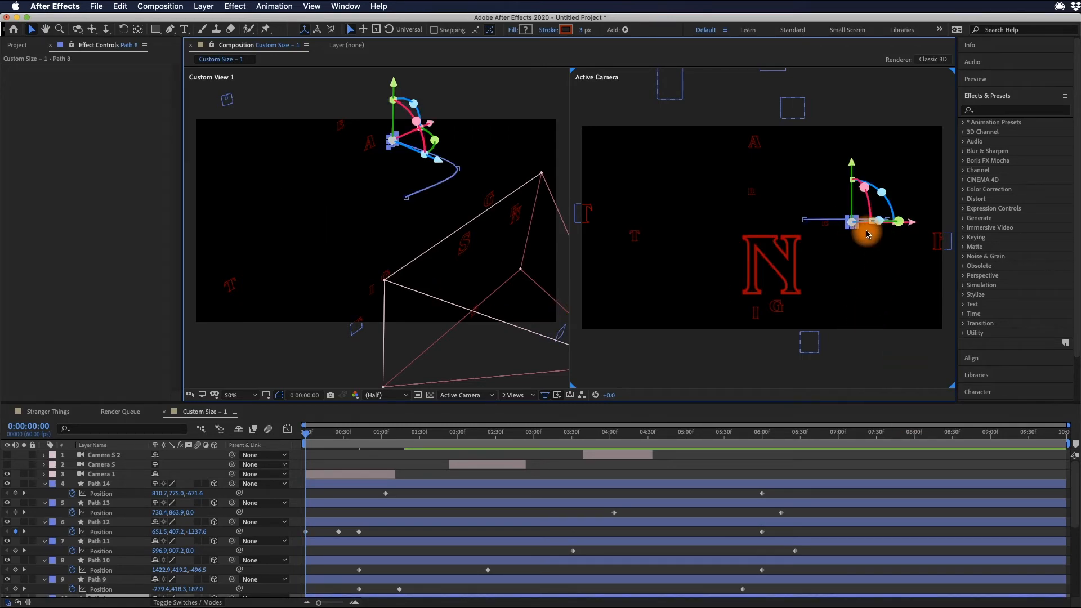
pyautogui.moveTo(881, 228); pyautogui.dragTo(946, 304)
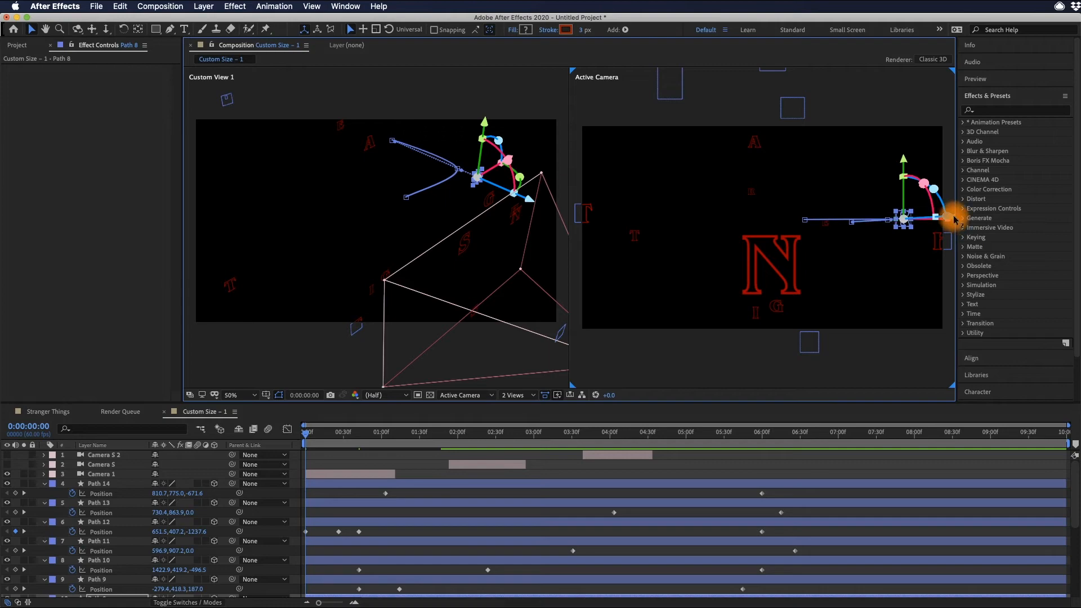
pyautogui.moveTo(954, 219); pyautogui.dragTo(930, 226)
# Step: At 0:00:00:00, move Path 9 to about X -171.4 and Z 181.6, and preview the opening movement
pyautogui.click(635, 236)
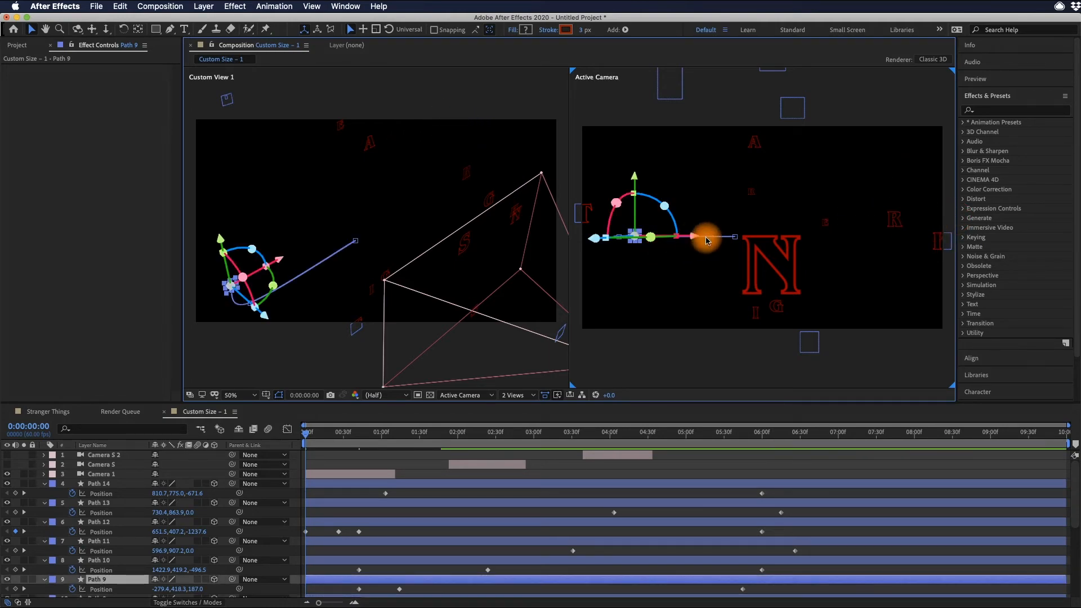
pyautogui.moveTo(697, 241); pyautogui.dragTo(713, 240)
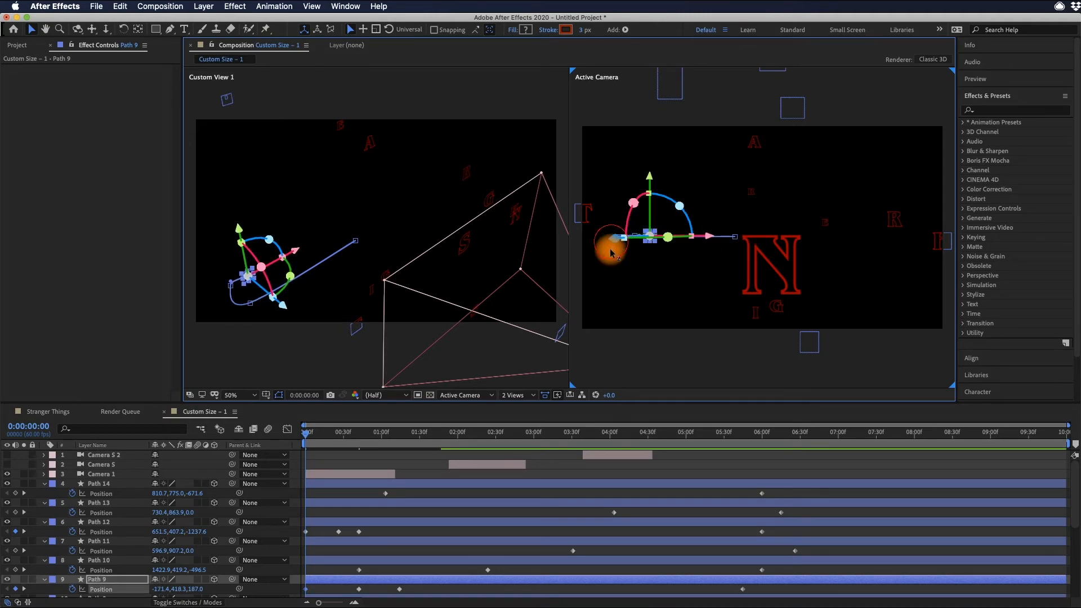
pyautogui.moveTo(611, 252); pyautogui.dragTo(639, 548)
pyautogui.press('space')
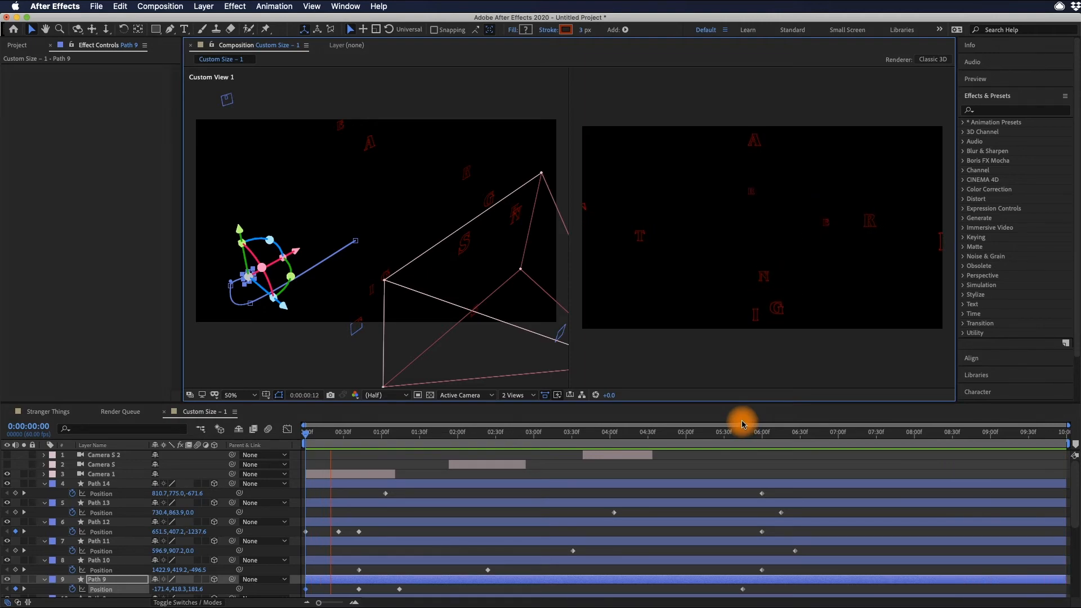
pyautogui.press('space')
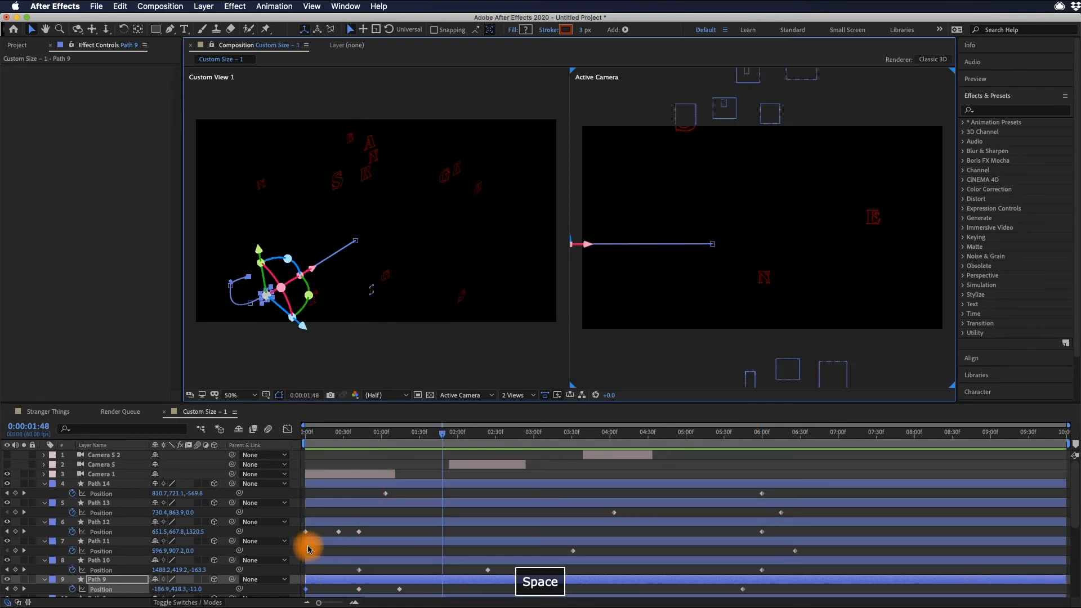
# Step: Spread Path 12's two middle Position keyframes to about 0:00:02:30 and 0:00:04:58 to slow its movement
pyautogui.click(374, 535)
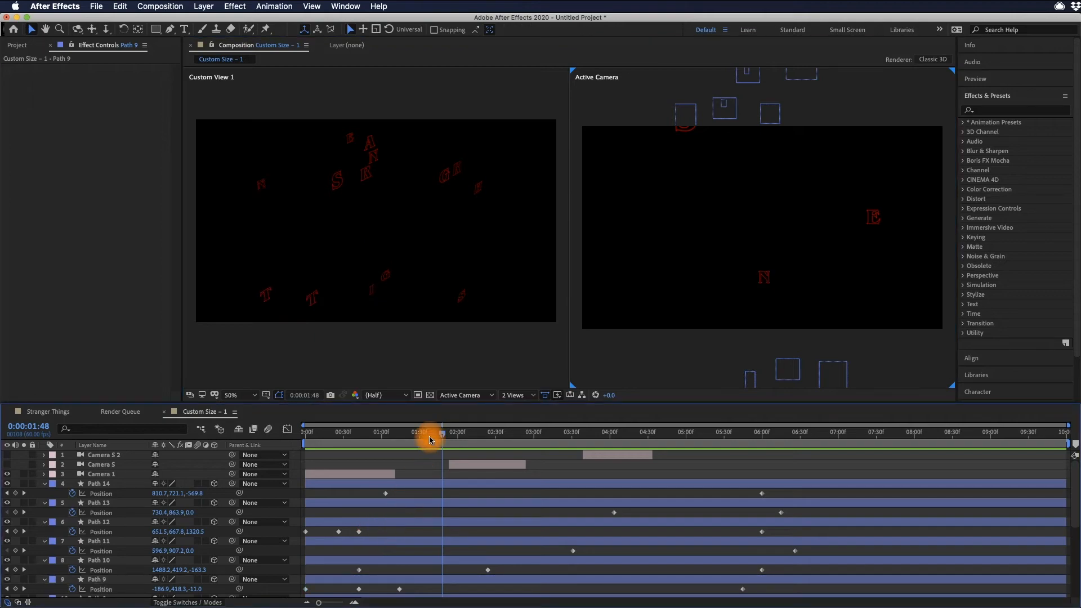
pyautogui.moveTo(430, 434); pyautogui.dragTo(317, 436)
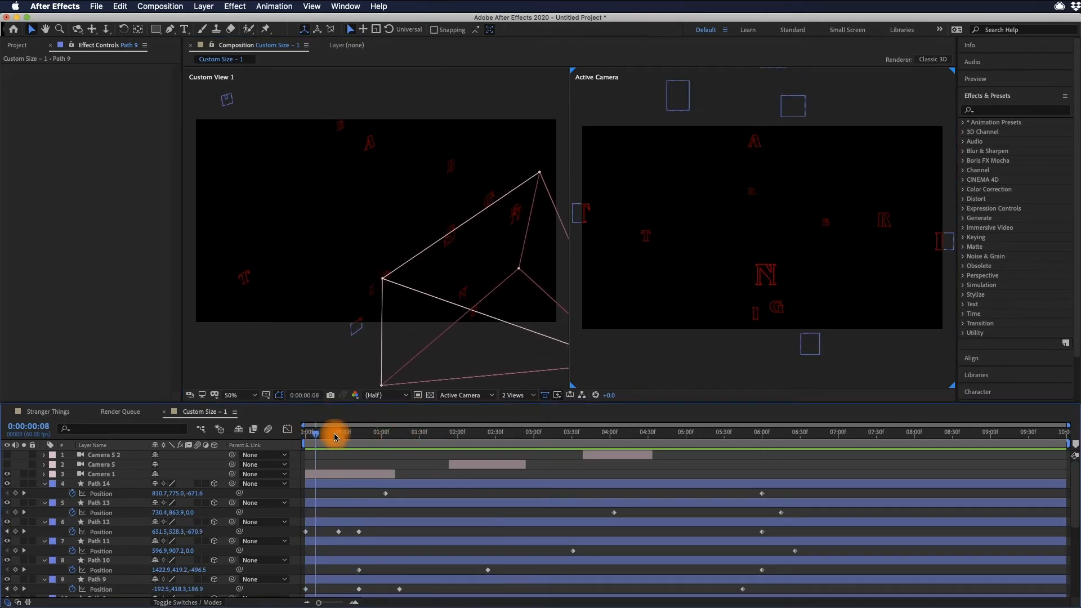
pyautogui.click(761, 277)
pyautogui.scroll(-6, 409, 541)
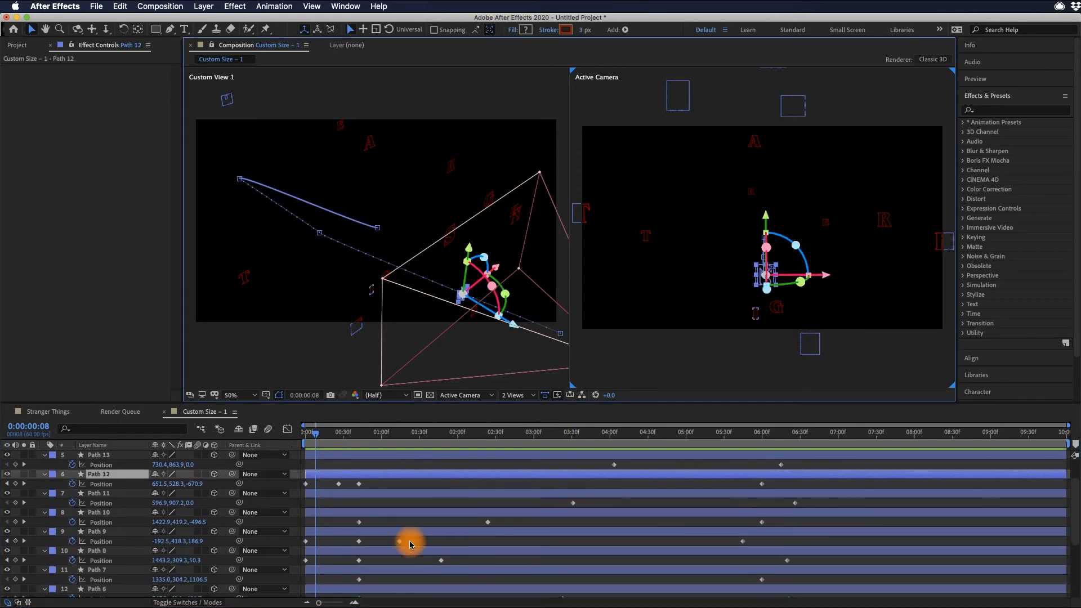
pyautogui.scroll(7, 410, 541)
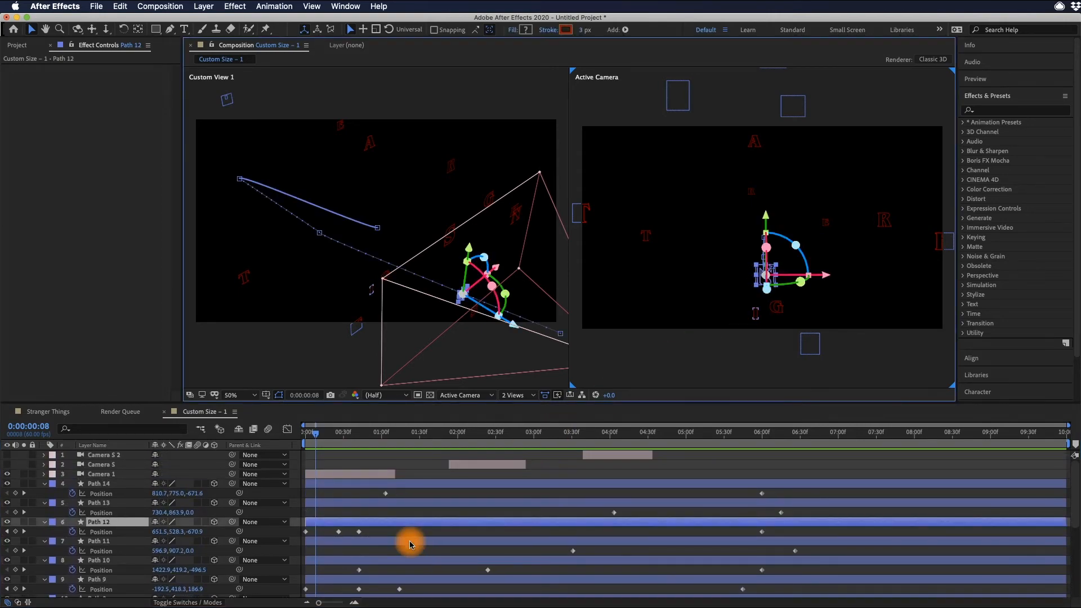
pyautogui.moveTo(390, 518); pyautogui.dragTo(493, 525)
pyautogui.click(684, 526)
# Step: Preview the retimed Path 12 movement from the start through the assembled title
pyautogui.click(297, 440)
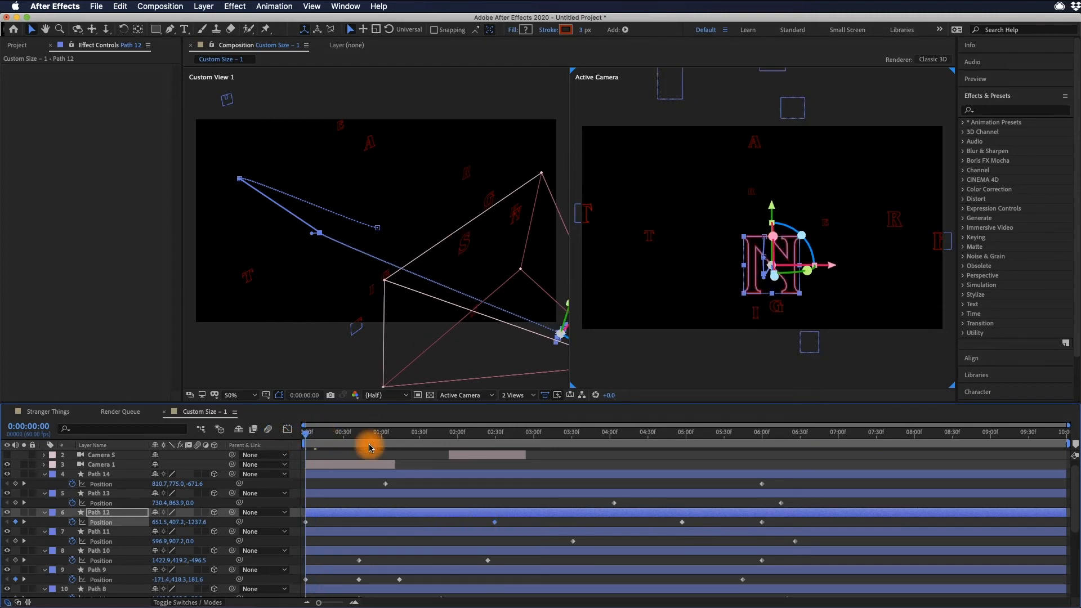
pyautogui.press('space')
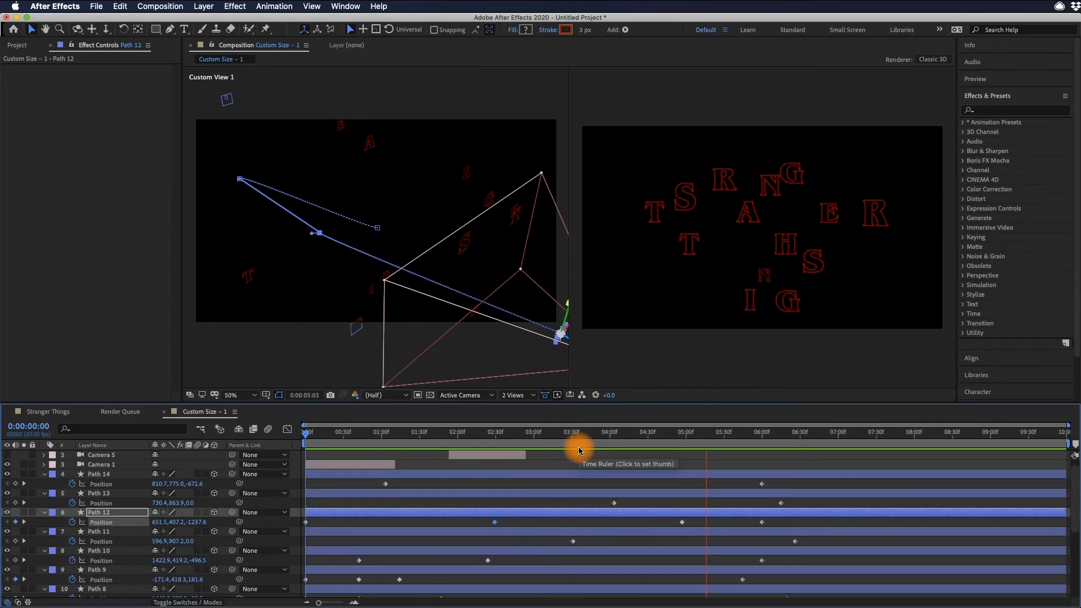
pyautogui.press('space')
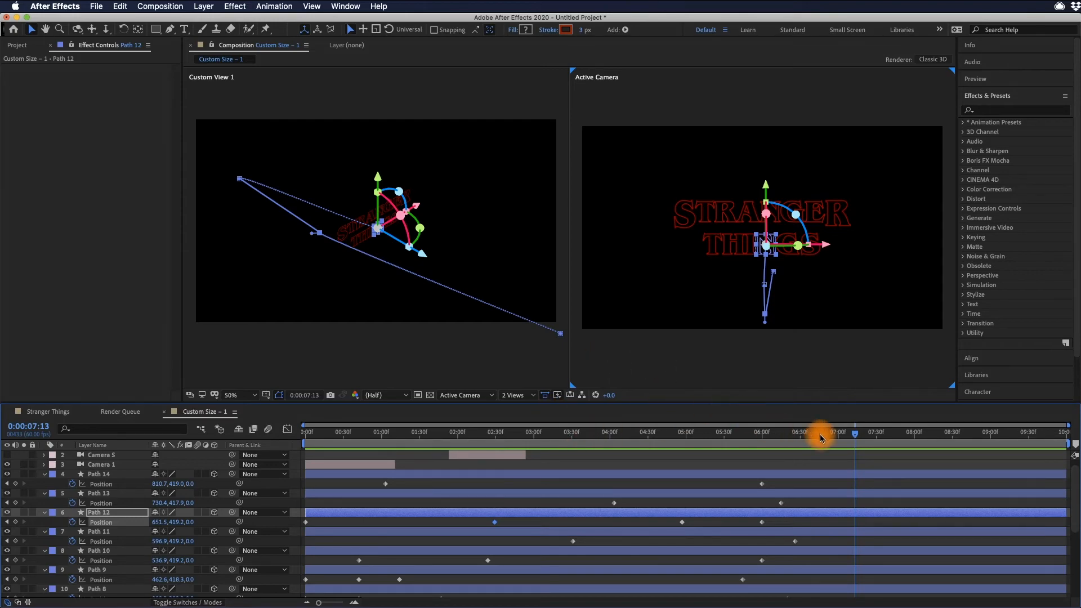
# Step: Turn Camera S and Camera S 2 back on and preview the camera shots from 0:00:02:30
pyautogui.moveTo(819, 434); pyautogui.dragTo(221, 469)
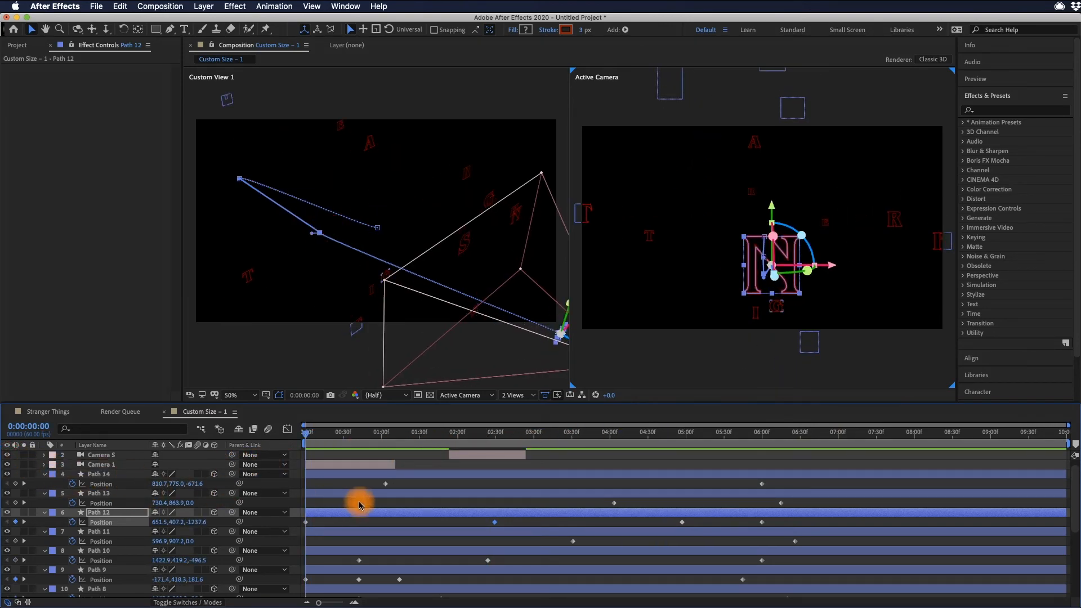
pyautogui.scroll(1, 363, 504)
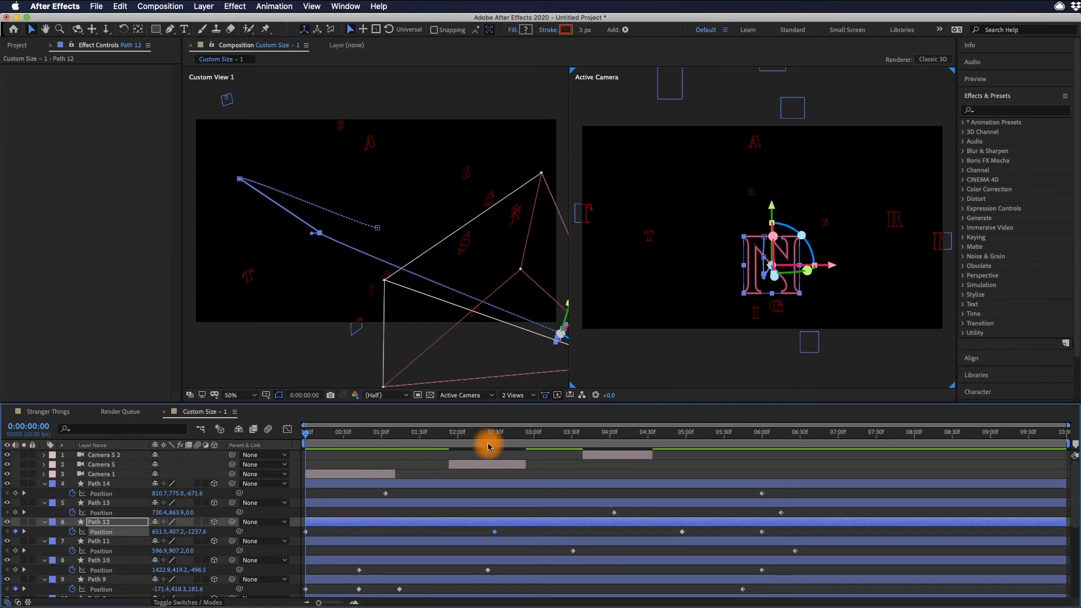
pyautogui.moveTo(471, 440); pyautogui.dragTo(494, 440)
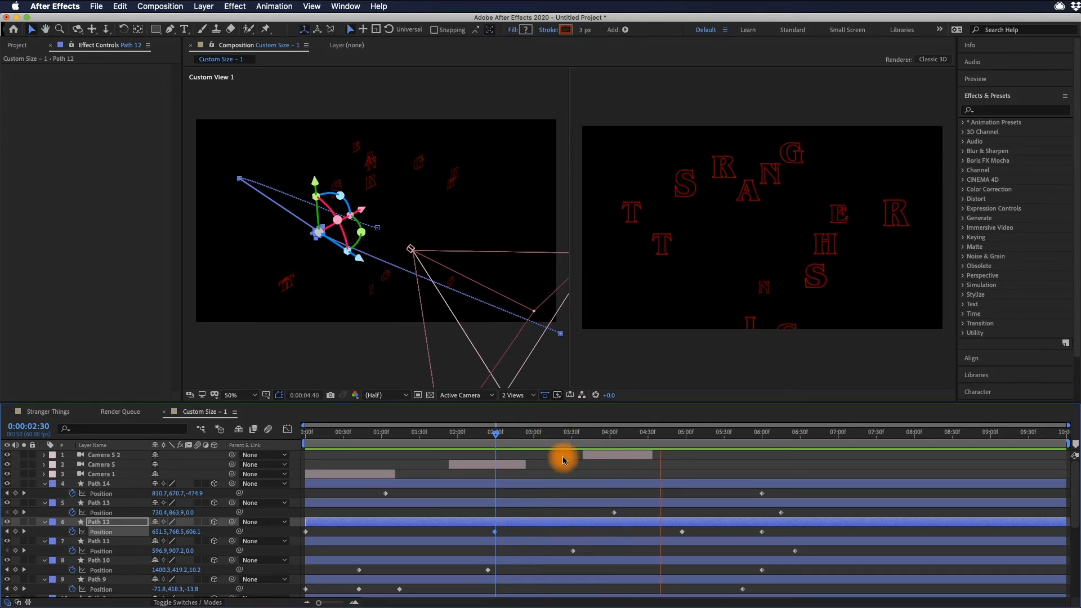
pyautogui.press('space')
# Step: Extend the end of Camera S 2 to about 0:00:05:24 and preview the shot from 0:00:03:30
pyautogui.click(641, 457)
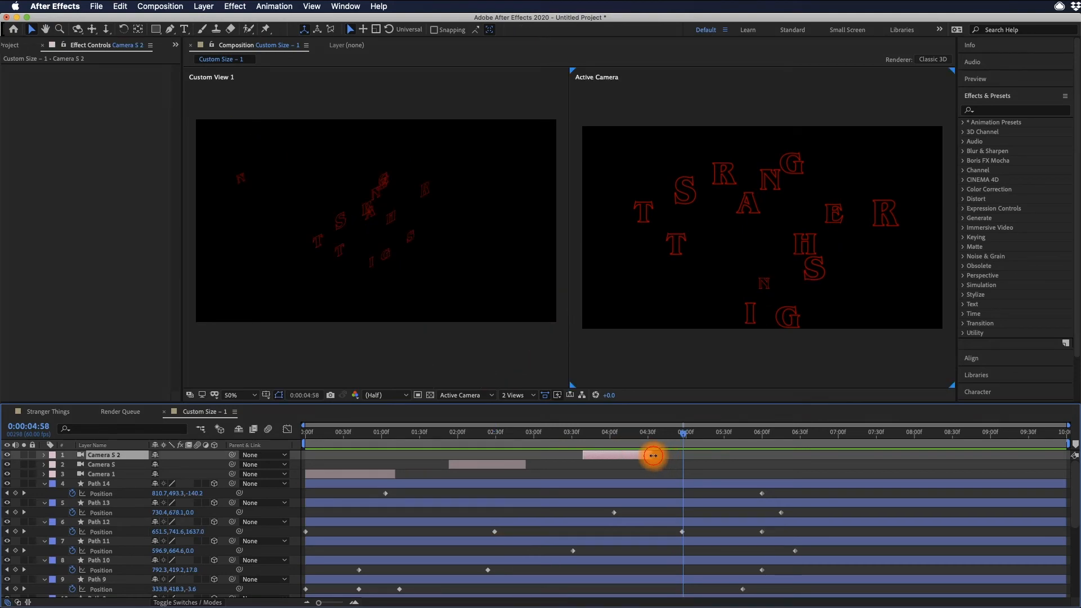
pyautogui.moveTo(653, 455); pyautogui.dragTo(572, 433)
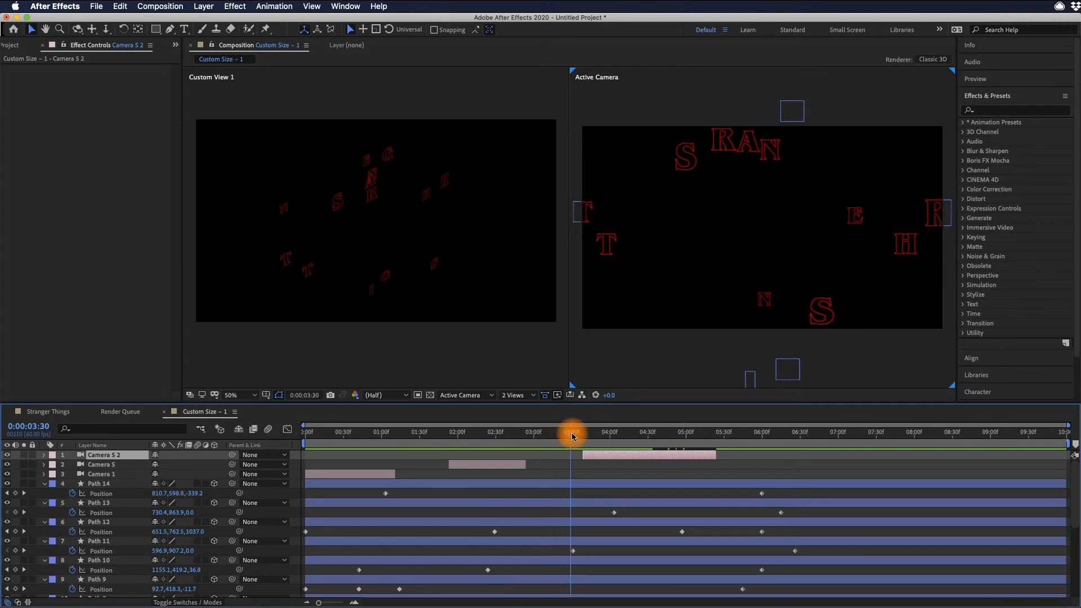
pyautogui.press('space')
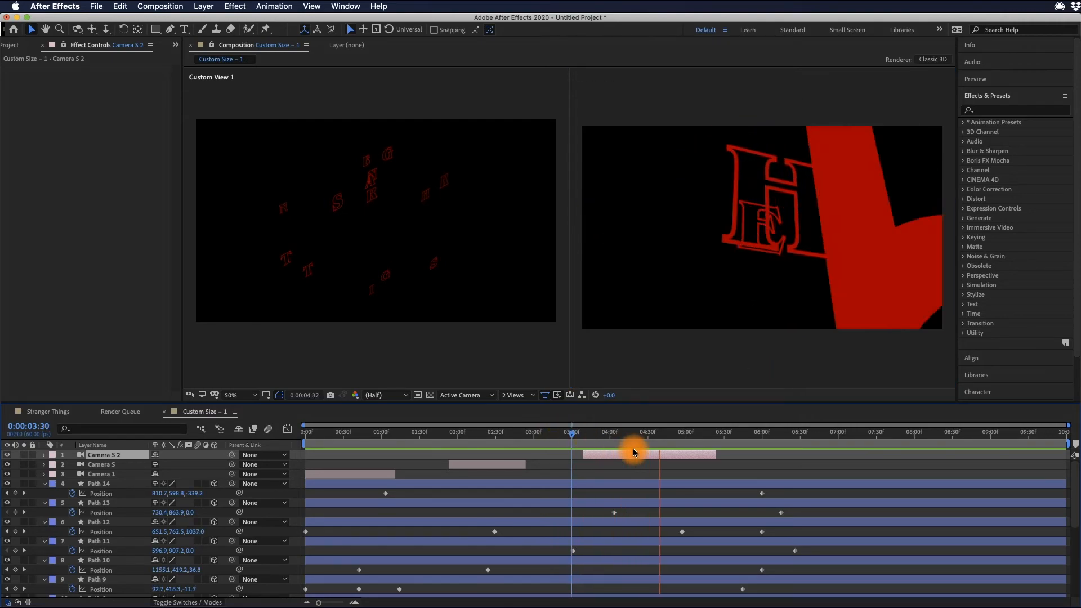
pyautogui.press('space')
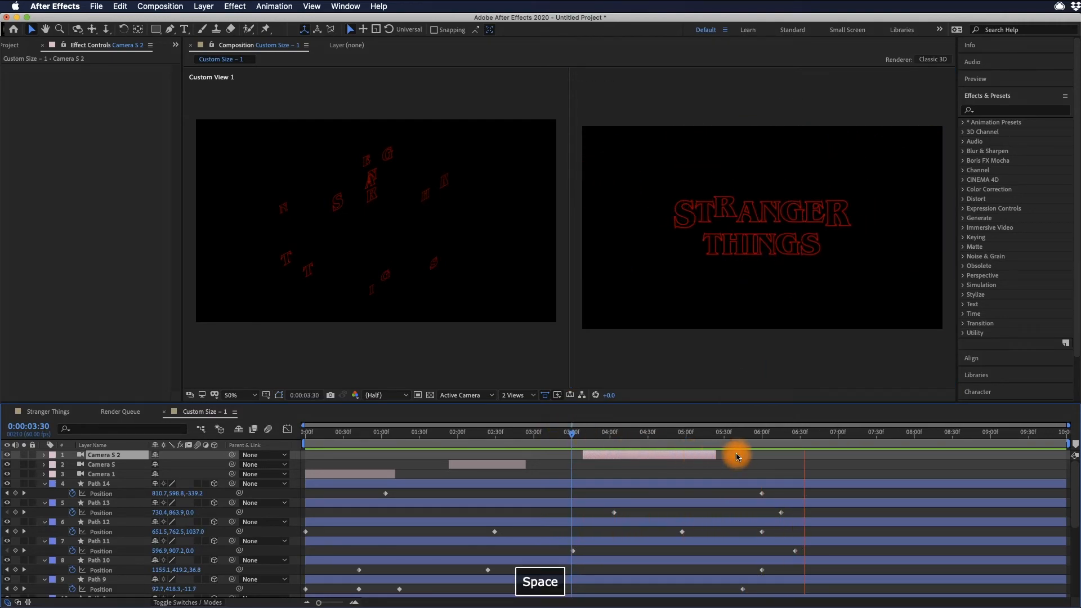
# Step: Lengthen Camera S 2 and shift it to about 0:00:05:18–0:00:08:25, and extend the end of Camera S to about 0:00:04:30
pyautogui.moveTo(716, 453); pyautogui.dragTo(812, 455)
pyautogui.moveTo(693, 455); pyautogui.dragTo(743, 461)
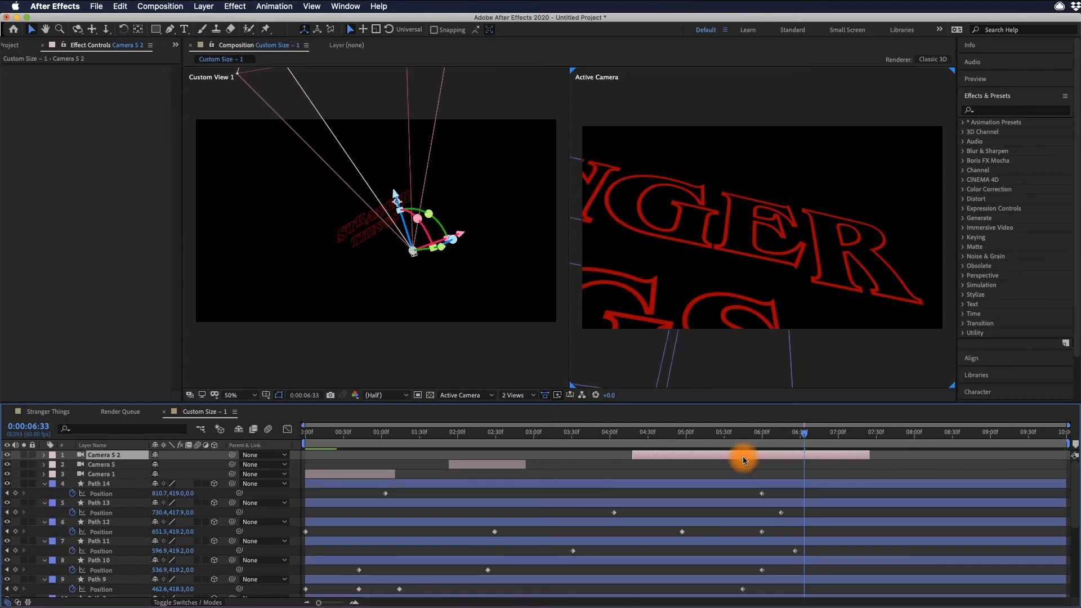
pyautogui.moveTo(521, 465); pyautogui.dragTo(814, 457)
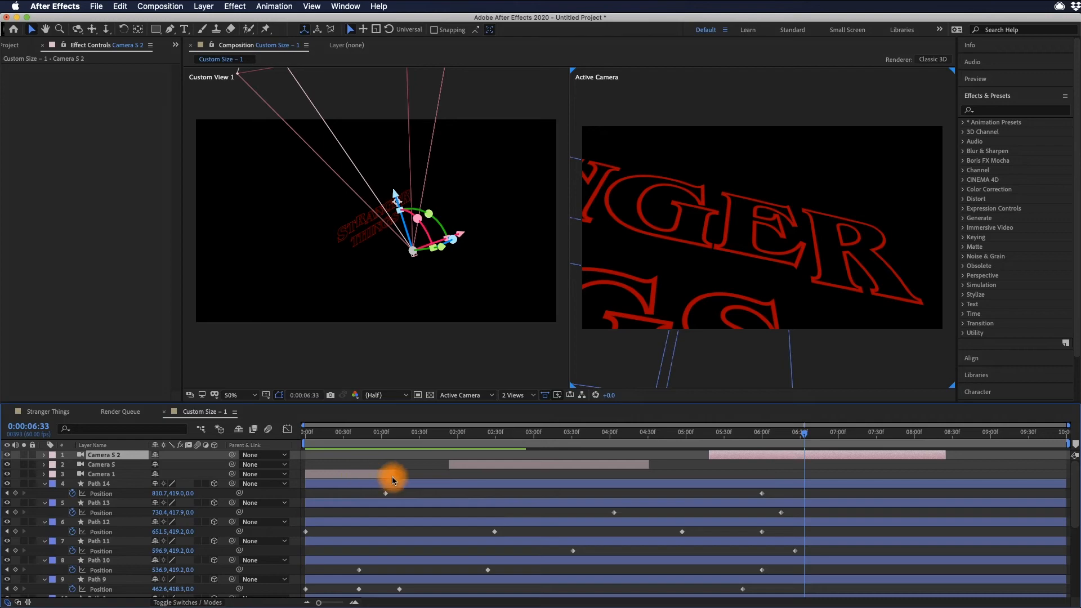
# Step: Extend the end of Camera 1 to about 0:00:01:55 and Camera S to about 0:00:05:23, and preview from the start
pyautogui.moveTo(394, 476); pyautogui.dragTo(444, 479)
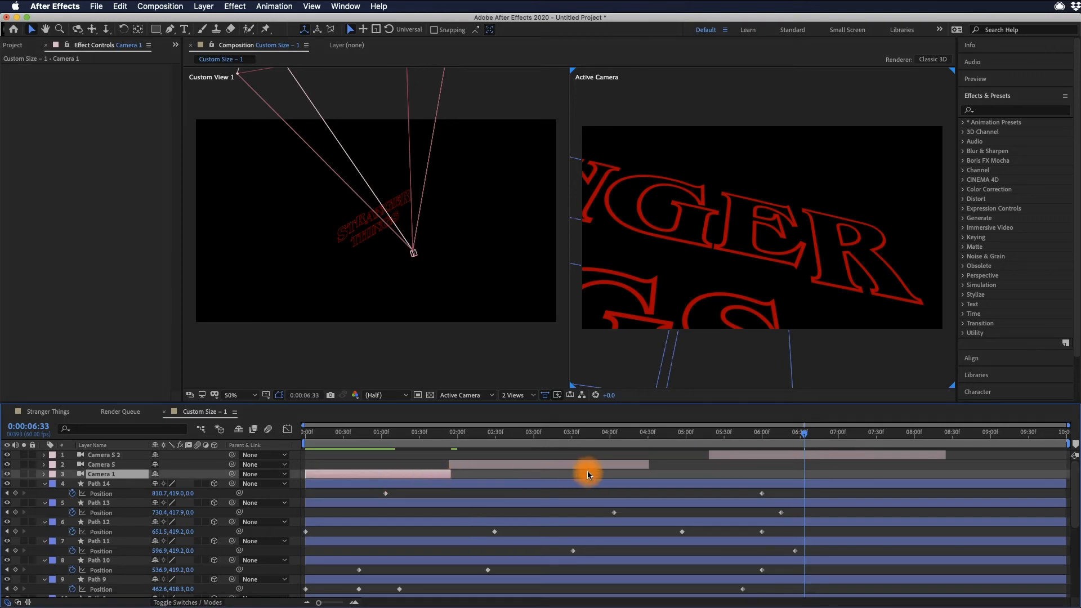
pyautogui.click(601, 465)
pyautogui.moveTo(647, 465); pyautogui.dragTo(212, 442)
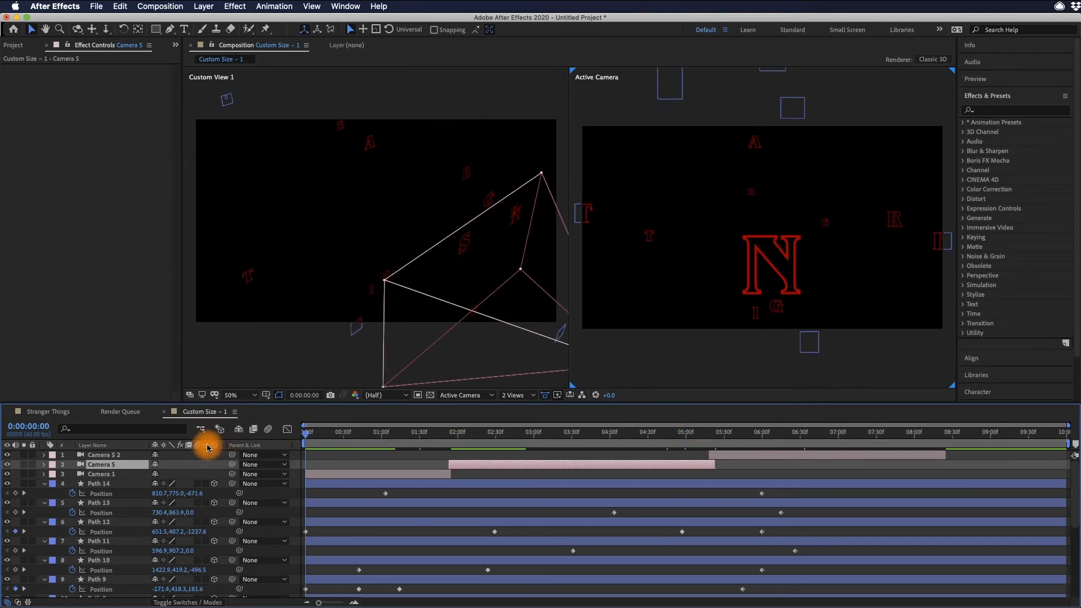
pyautogui.press('space')
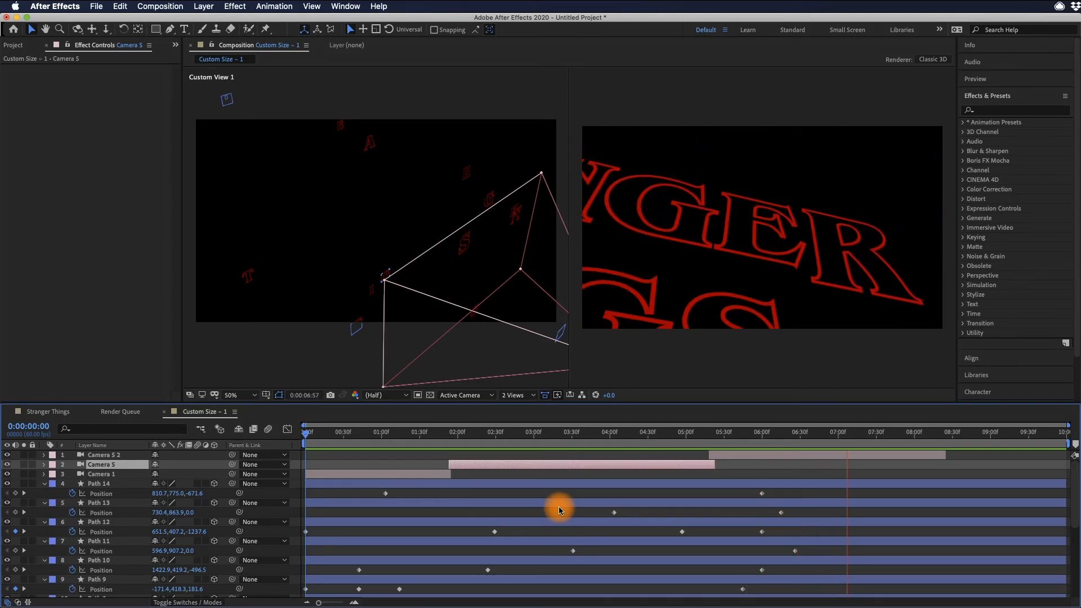
pyautogui.press('space')
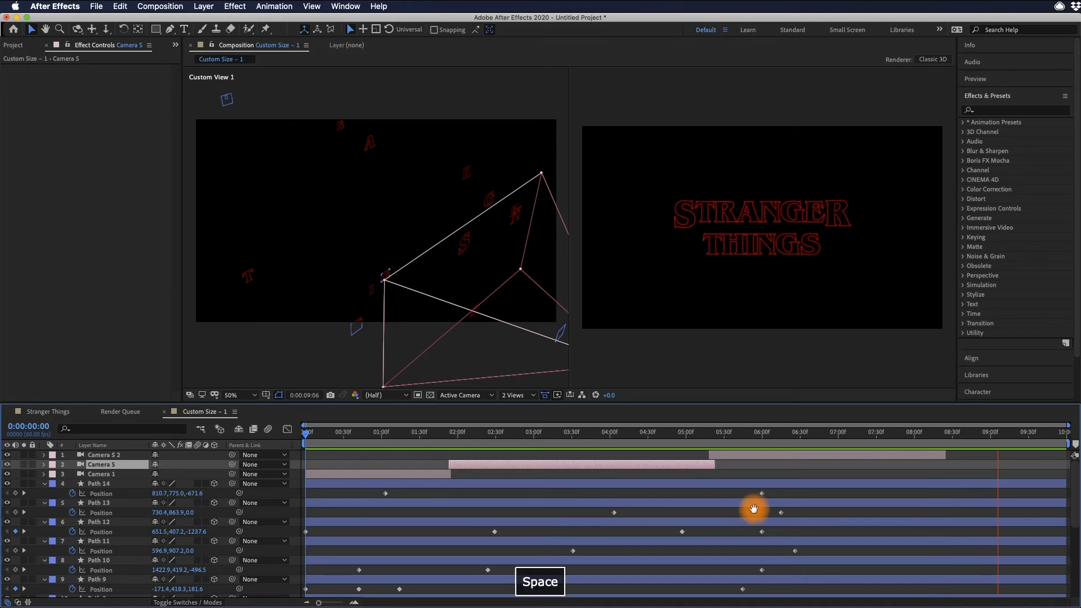
# Step: Trim the end of Camera S 2 to about 0:00:06:12 and delay the final Position keyframes of Paths 8–13, Path 11's to about 0:00:08:37
pyautogui.click(782, 456)
pyautogui.moveTo(945, 455); pyautogui.dragTo(875, 527)
pyautogui.scroll(-3, 814, 556)
pyautogui.moveTo(731, 556); pyautogui.dragTo(790, 582)
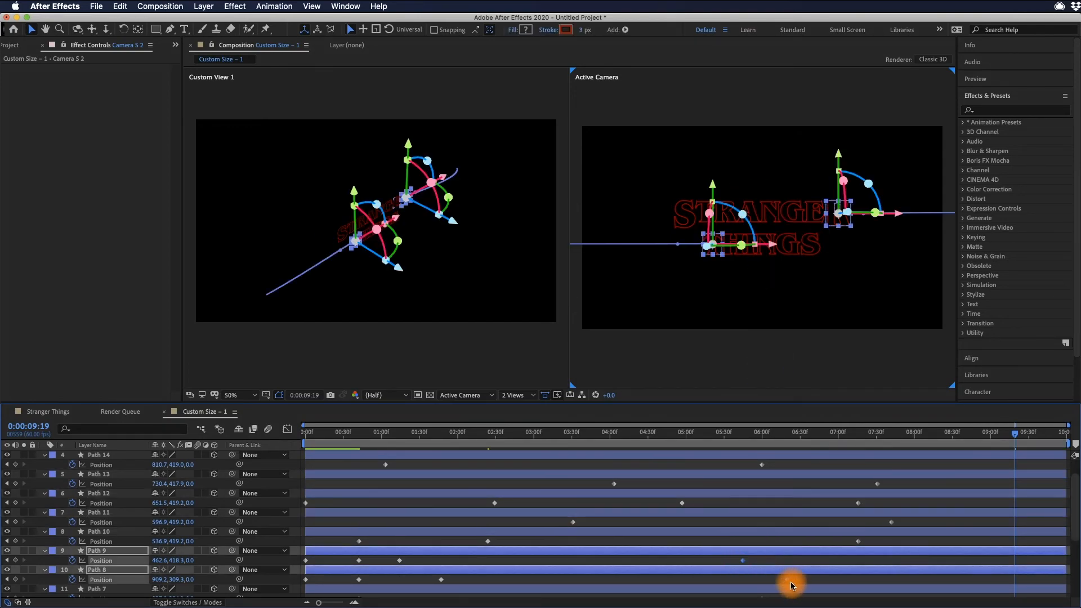
pyautogui.moveTo(864, 577); pyautogui.dragTo(866, 574)
pyautogui.moveTo(863, 469); pyautogui.dragTo(907, 530)
pyautogui.moveTo(892, 521); pyautogui.dragTo(951, 525)
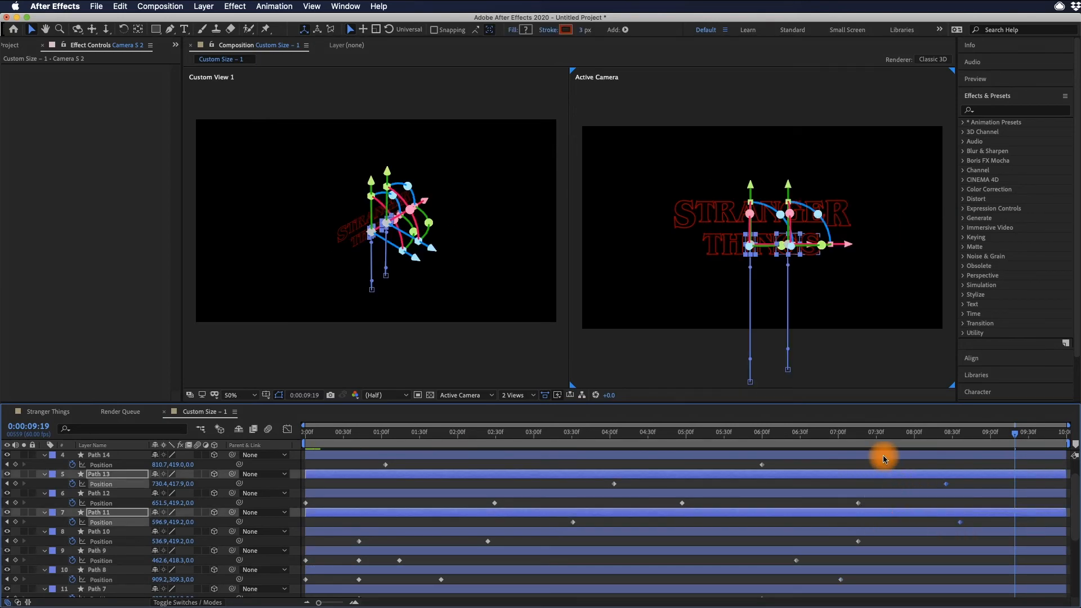
# Step: Preview the delayed letter movements from 0:00:05:54 through the assembling title
pyautogui.moveTo(848, 435); pyautogui.dragTo(756, 434)
pyautogui.press('space')
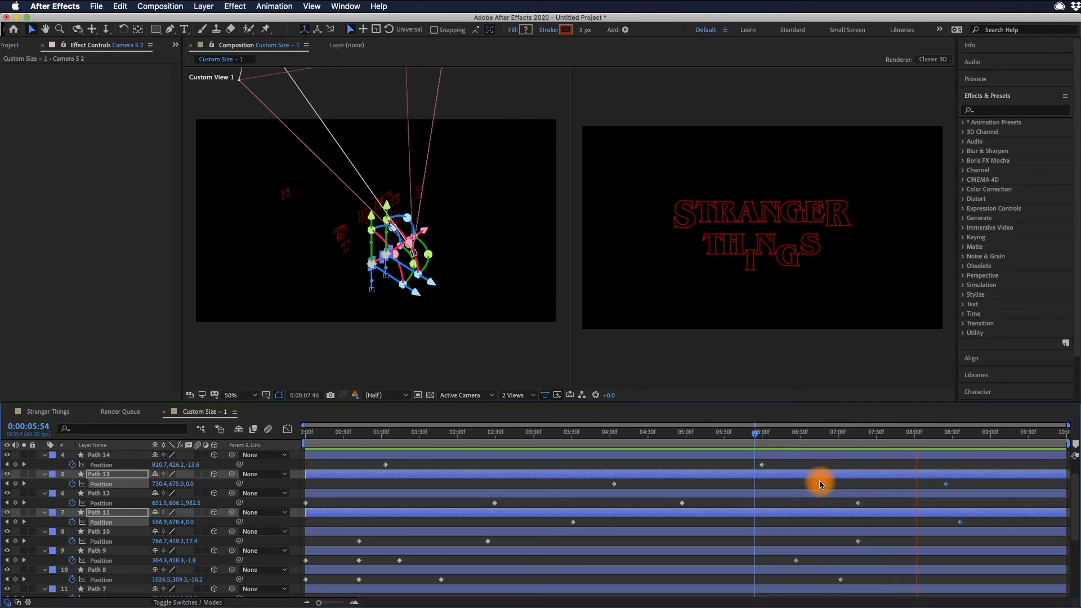
pyautogui.press('space')
# Step: Extend the end of Camera S 2 to about 0:00:07:00 and preview the camera shots from the start
pyautogui.scroll(2, 762, 502)
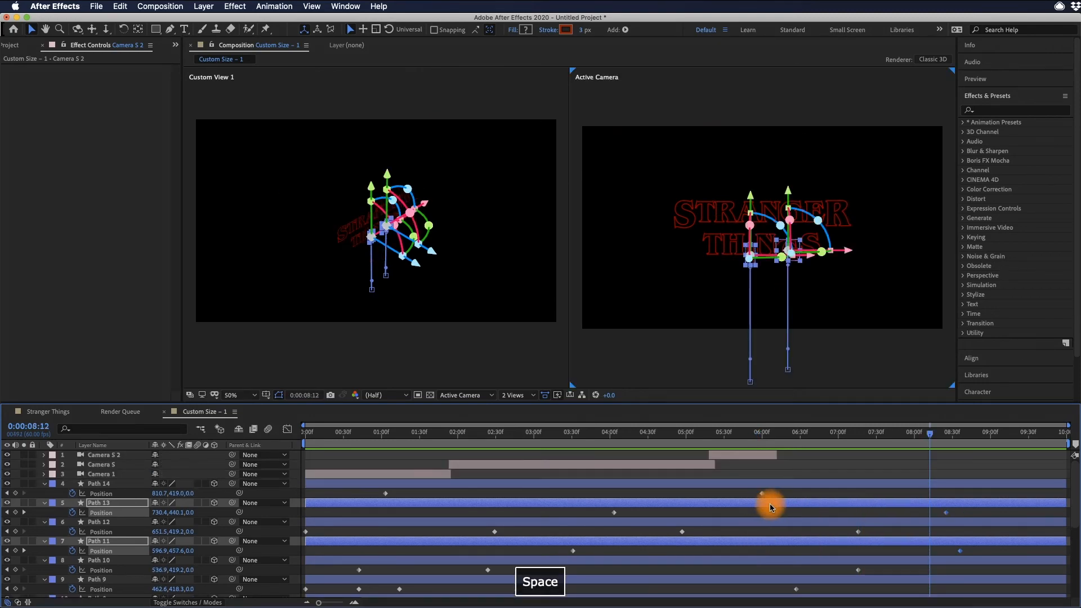
pyautogui.click(762, 456)
pyautogui.moveTo(778, 455); pyautogui.dragTo(822, 458)
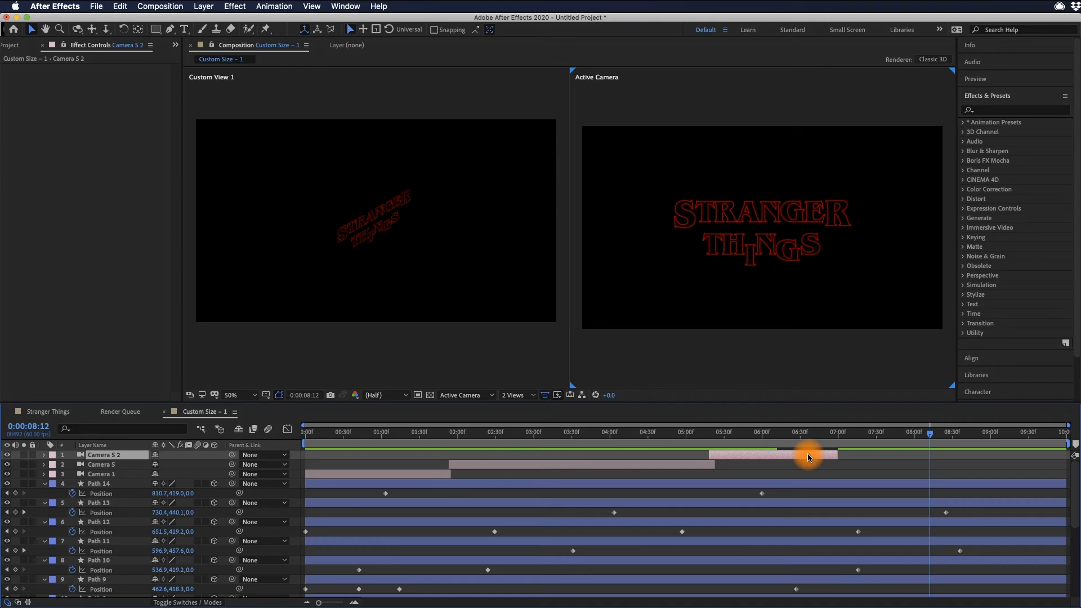
pyautogui.moveTo(667, 438); pyautogui.dragTo(182, 466)
pyautogui.press('space')
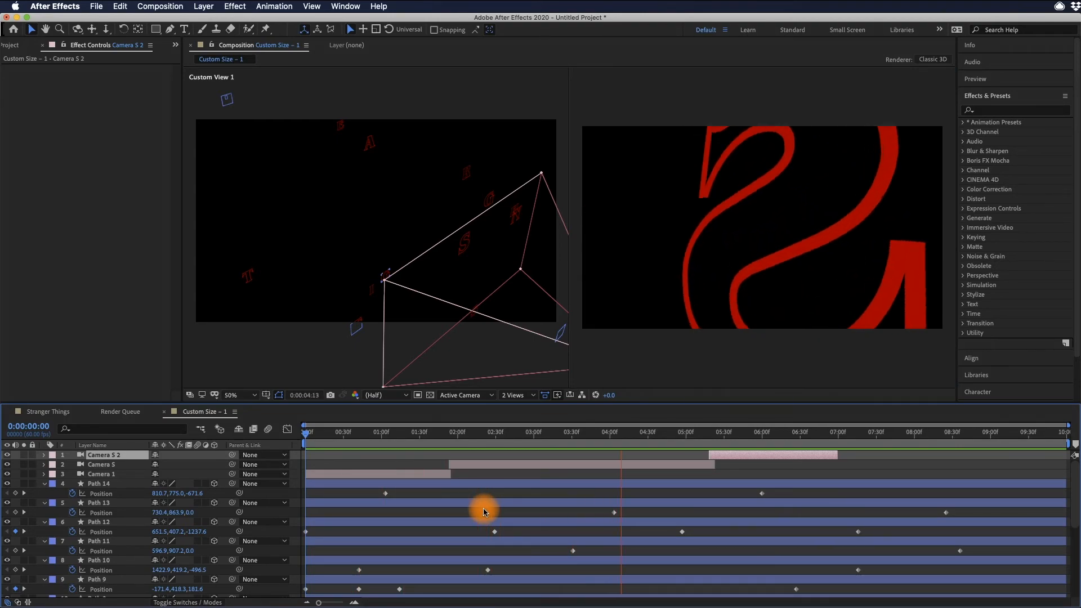
pyautogui.press('space')
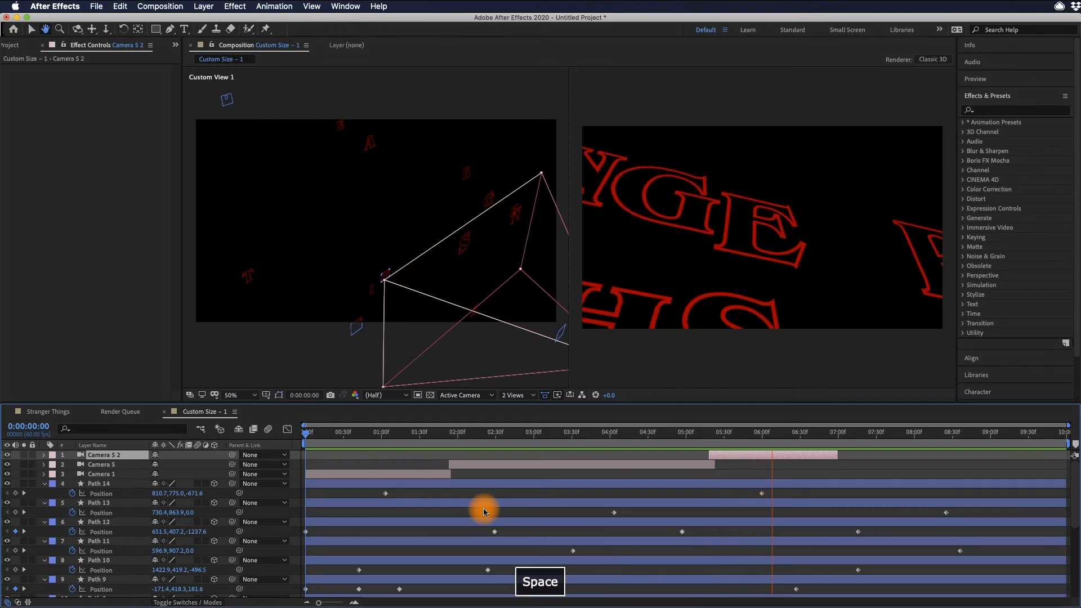
pyautogui.moveTo(704, 442); pyautogui.dragTo(970, 399)
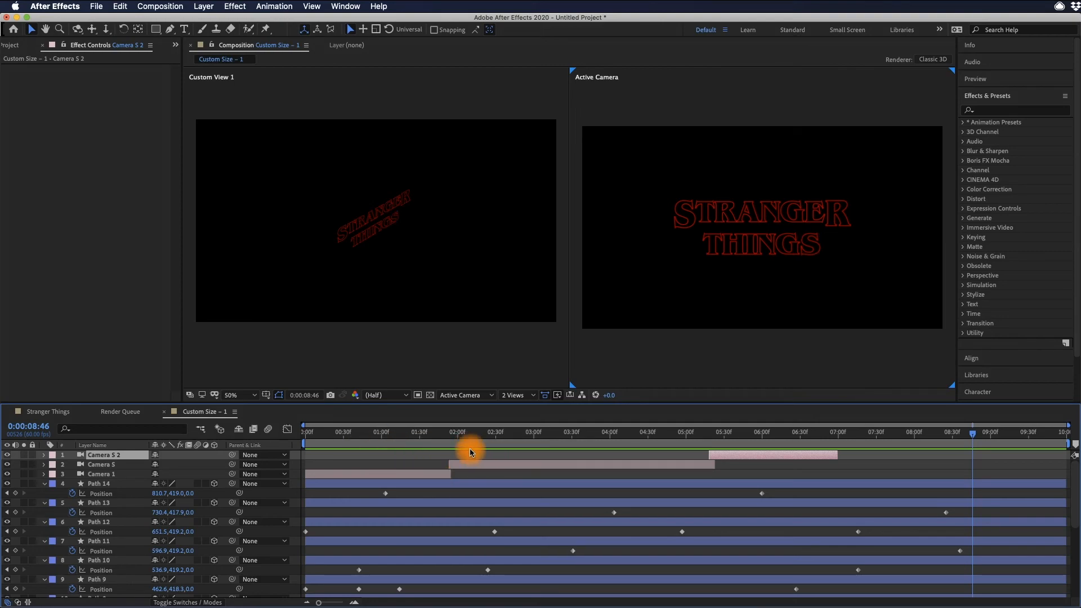
# Step: Add a two-node camera named Camera 2 with the 15mm preset and trim its start to about 0:00:07:00
pyautogui.moveTo(872, 446); pyautogui.dragTo(832, 439)
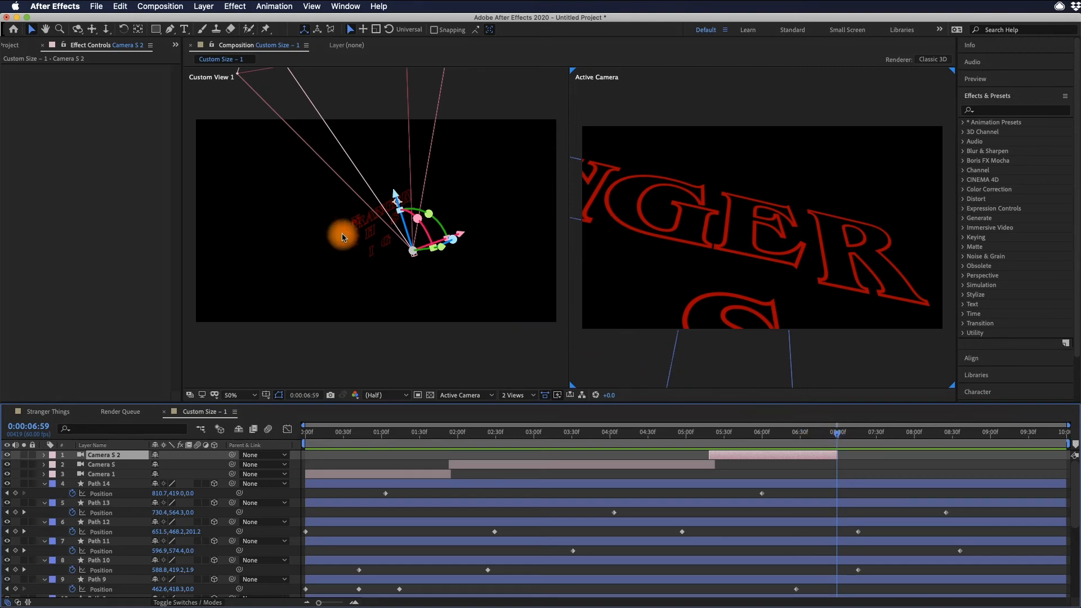
pyautogui.click(240, 7)
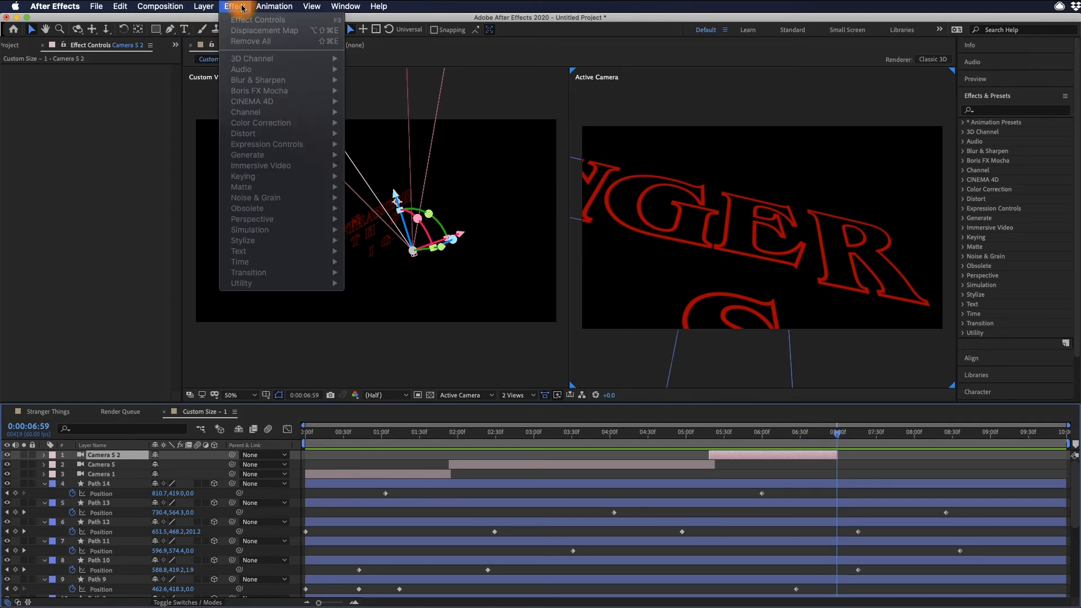
pyautogui.moveTo(161, 7)
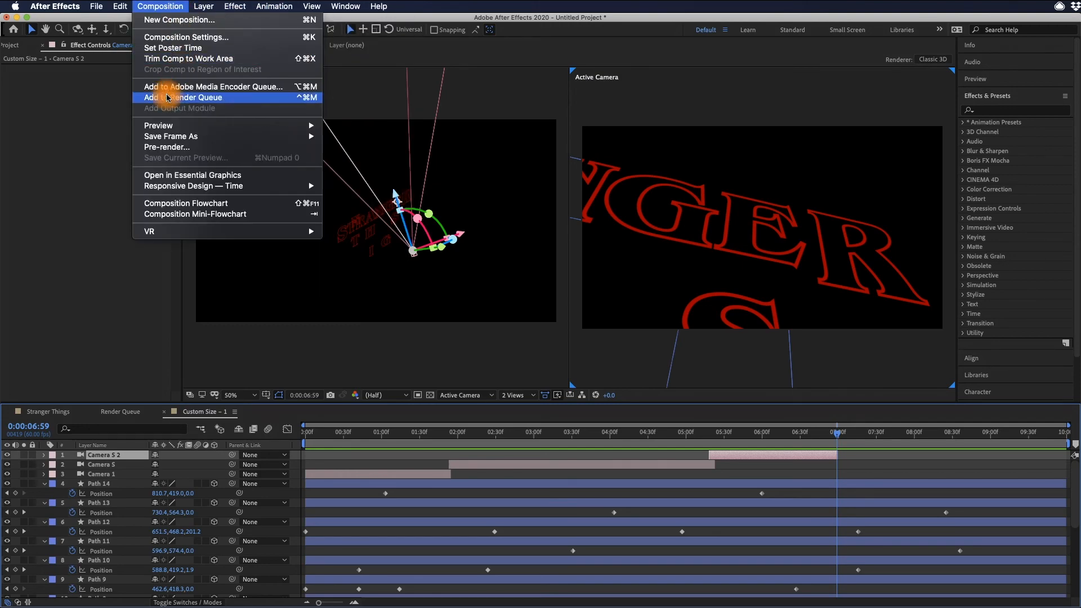
pyautogui.moveTo(203, 6)
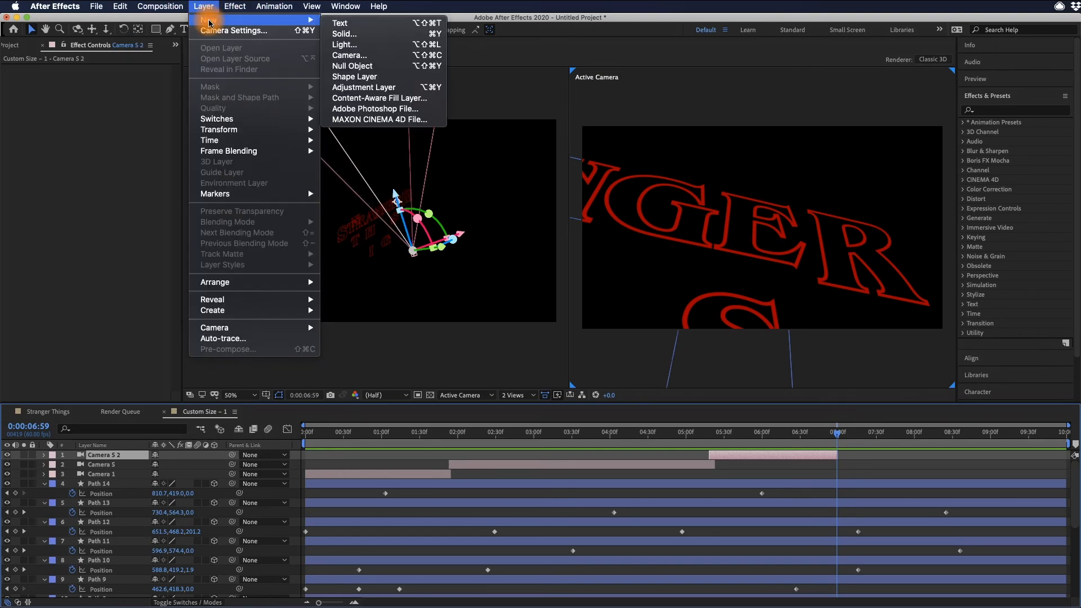
pyautogui.click(400, 55)
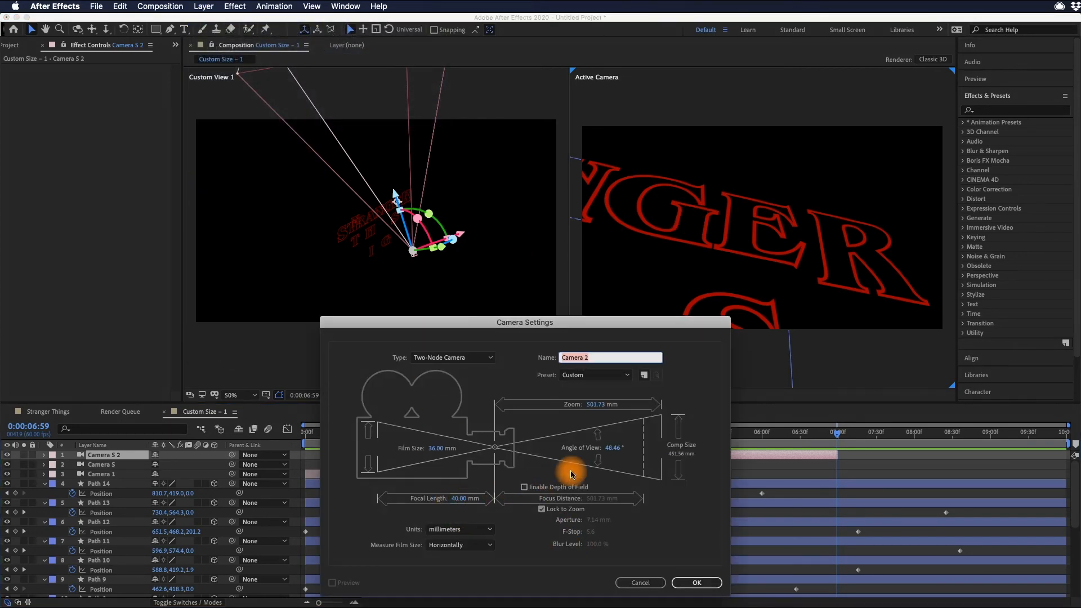
pyautogui.click(606, 375)
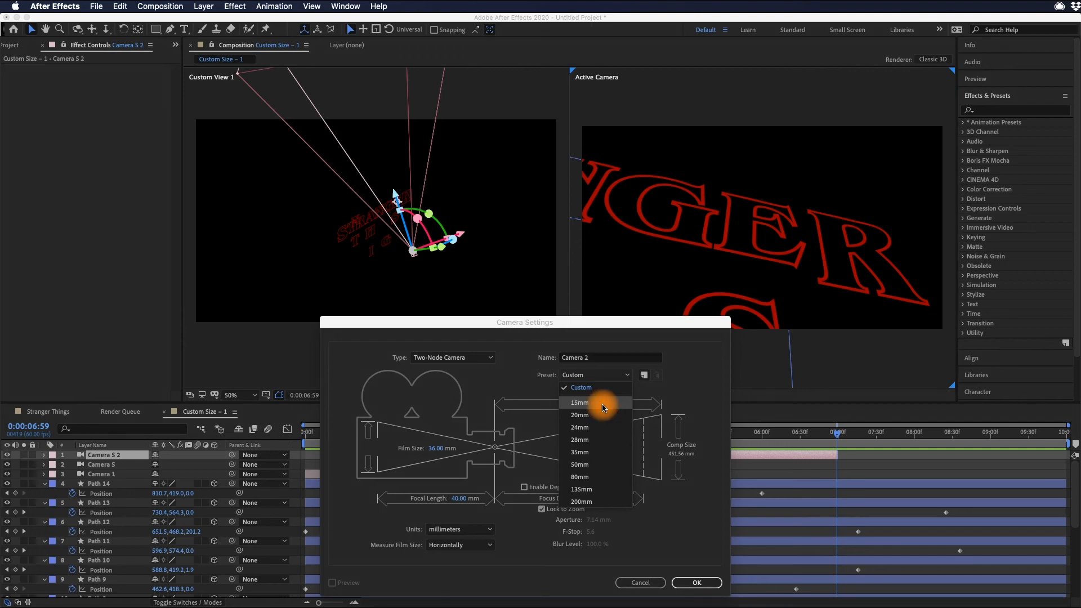
pyautogui.click(603, 403)
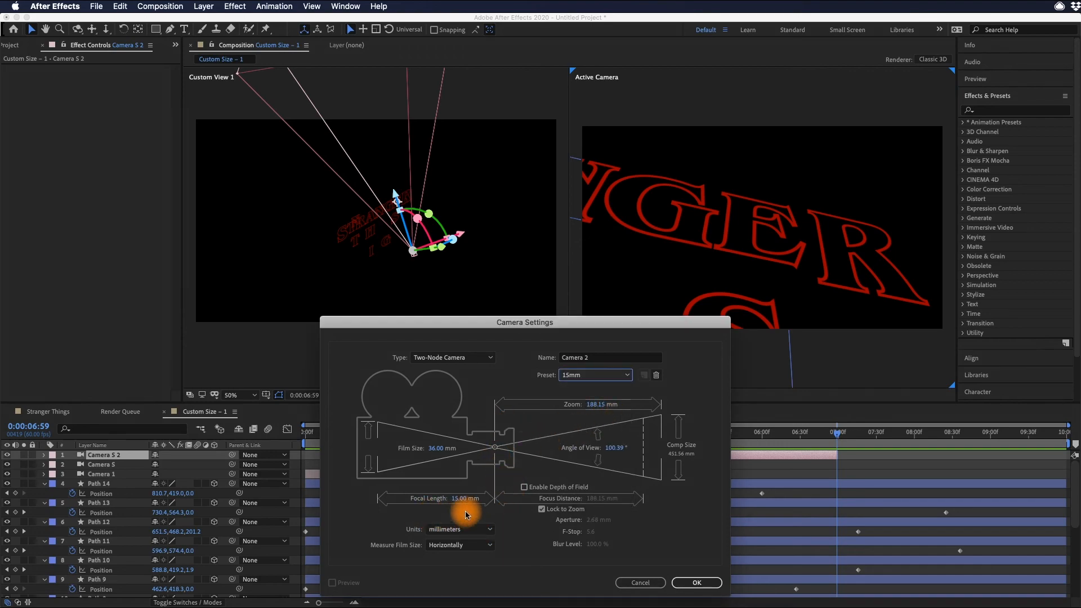
pyautogui.click(694, 582)
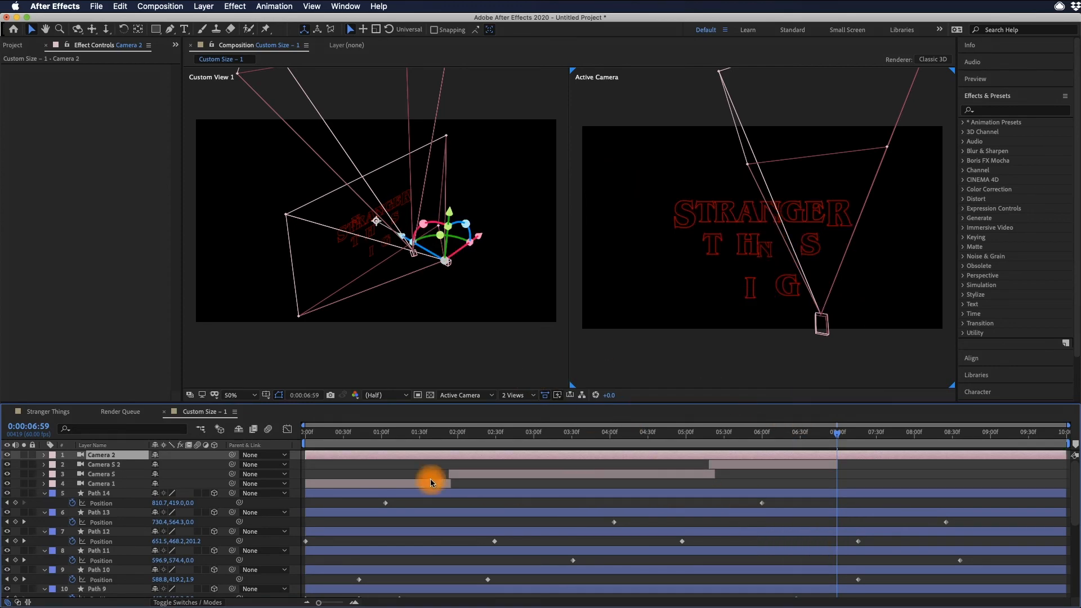
pyautogui.moveTo(308, 455); pyautogui.dragTo(856, 438)
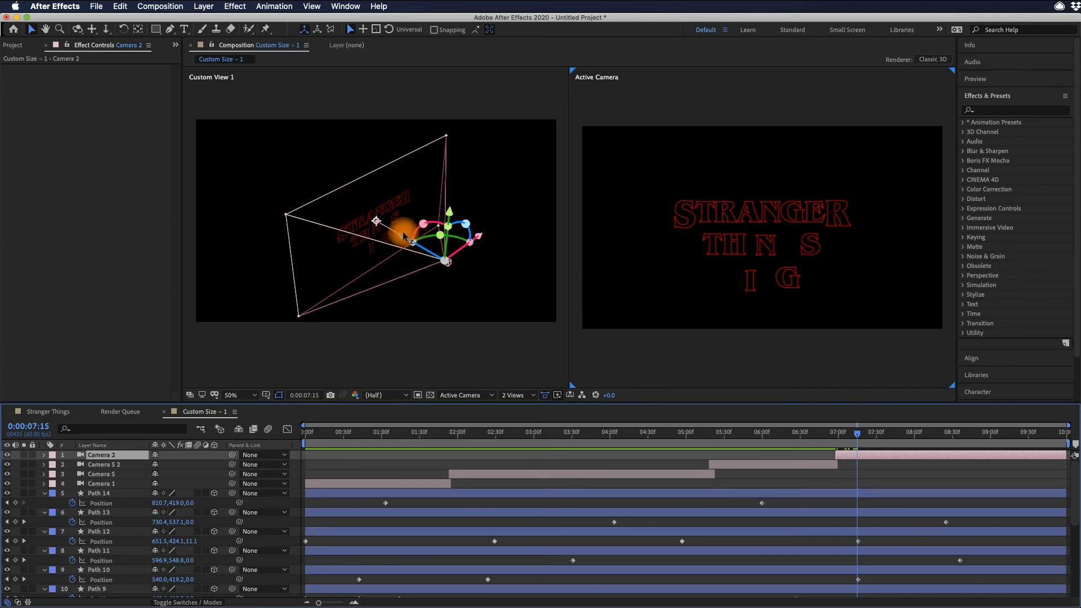
pyautogui.moveTo(405, 239); pyautogui.dragTo(434, 261)
pyautogui.press('super+z')
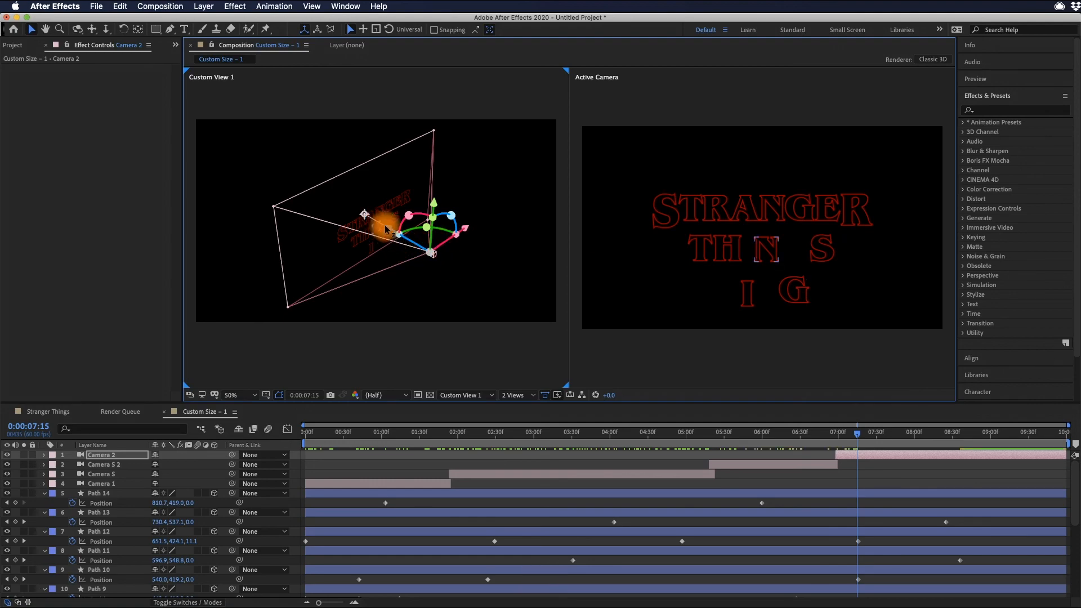
pyautogui.moveTo(388, 231); pyautogui.dragTo(433, 262)
pyautogui.press('super+z')
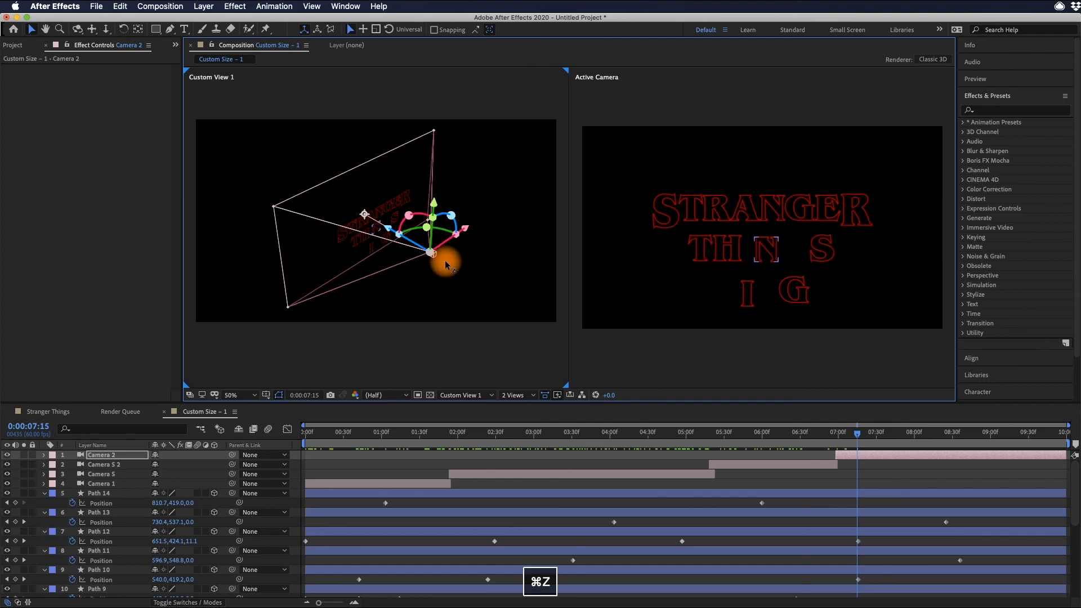
pyautogui.press('super+z')
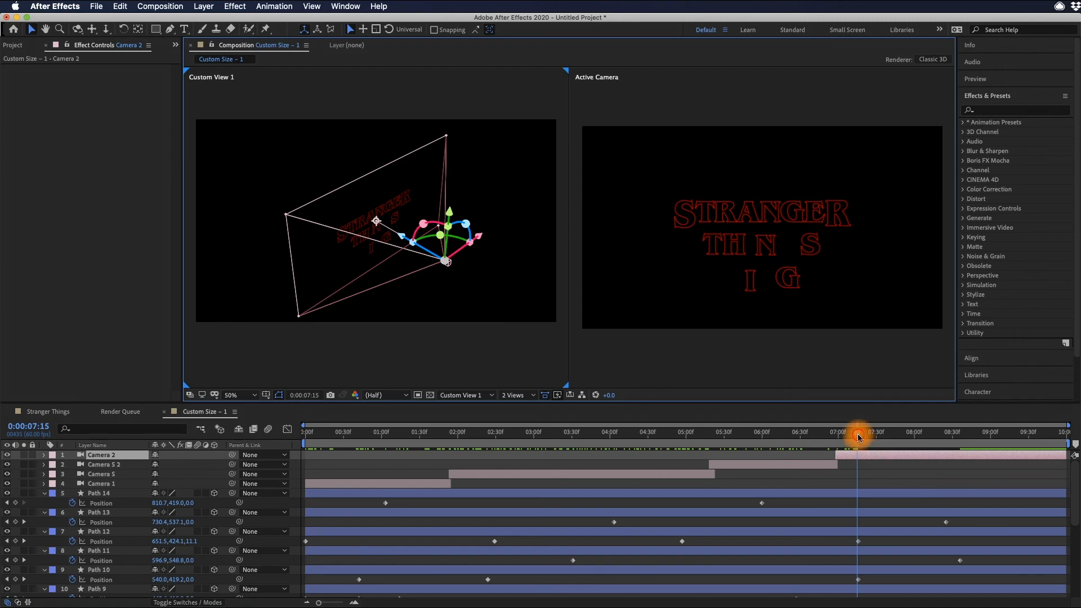
# Step: Go to 0:00:06:58 and expand Camera 2's Transform and Camera Options properties
pyautogui.moveTo(856, 434); pyautogui.dragTo(832, 436)
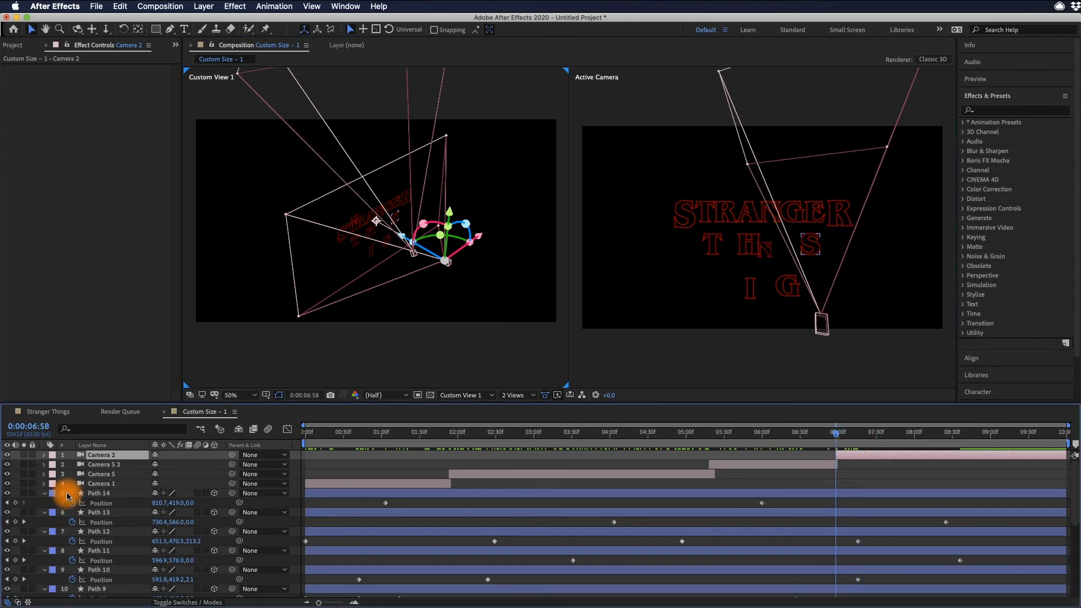
pyautogui.click(45, 457)
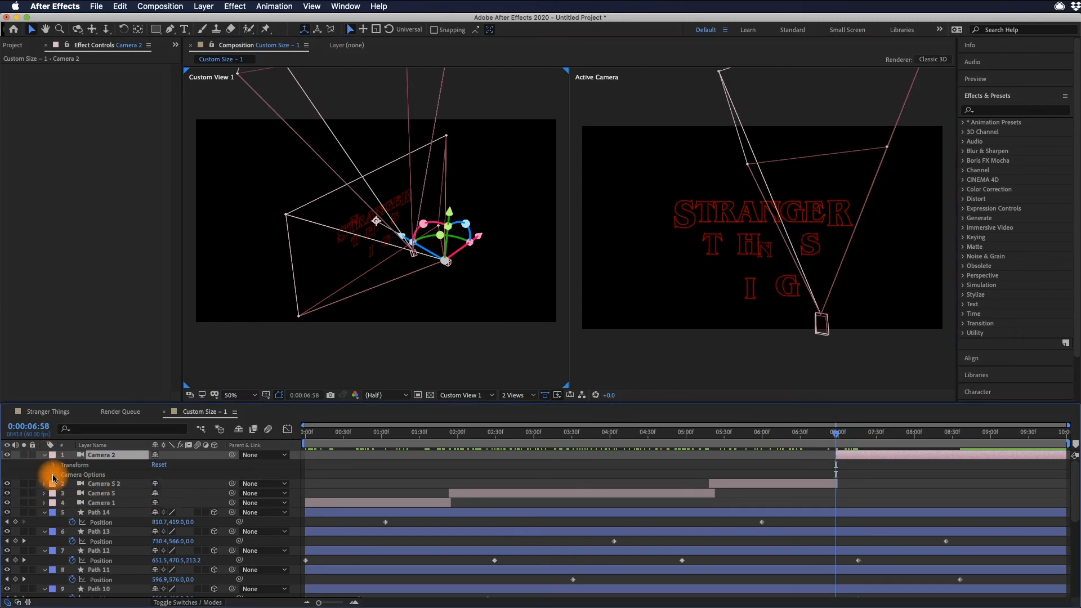
pyautogui.click(54, 475)
pyautogui.click(53, 468)
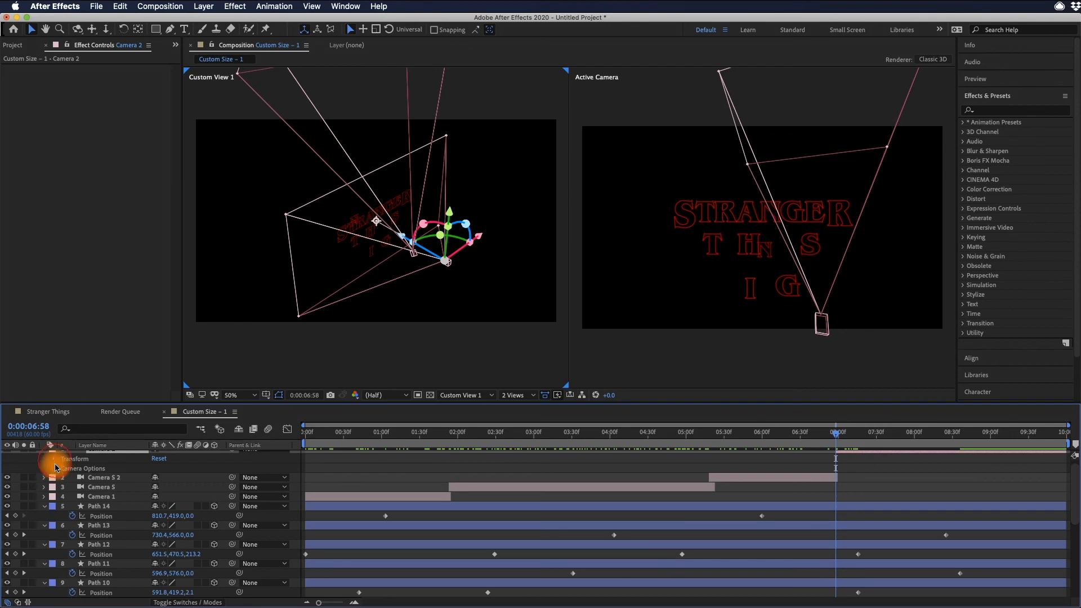
pyautogui.click(55, 460)
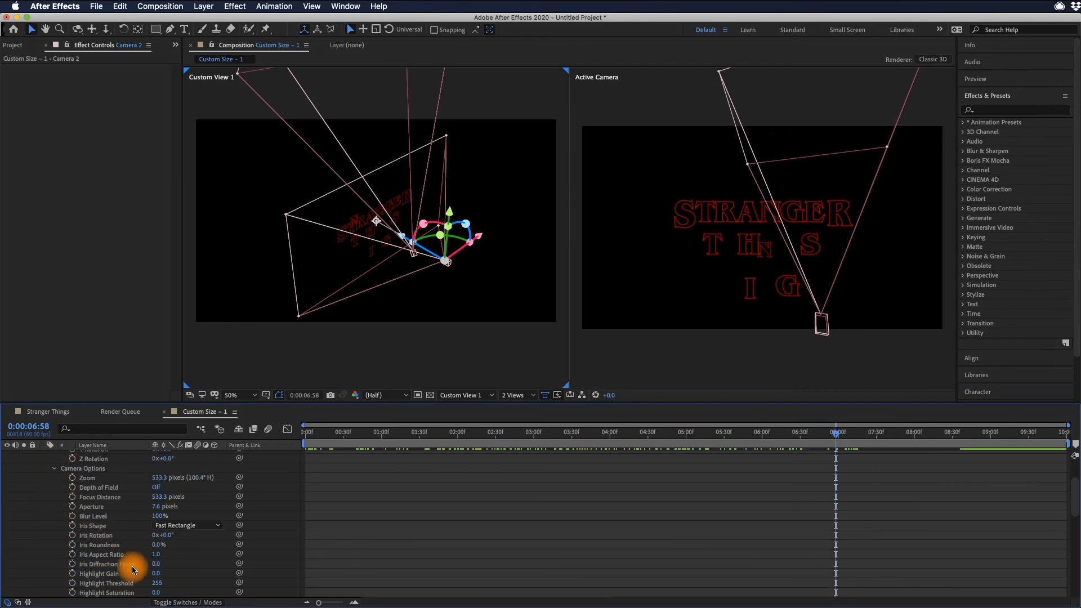
pyautogui.scroll(-5, 125, 532)
pyautogui.scroll(10, 126, 533)
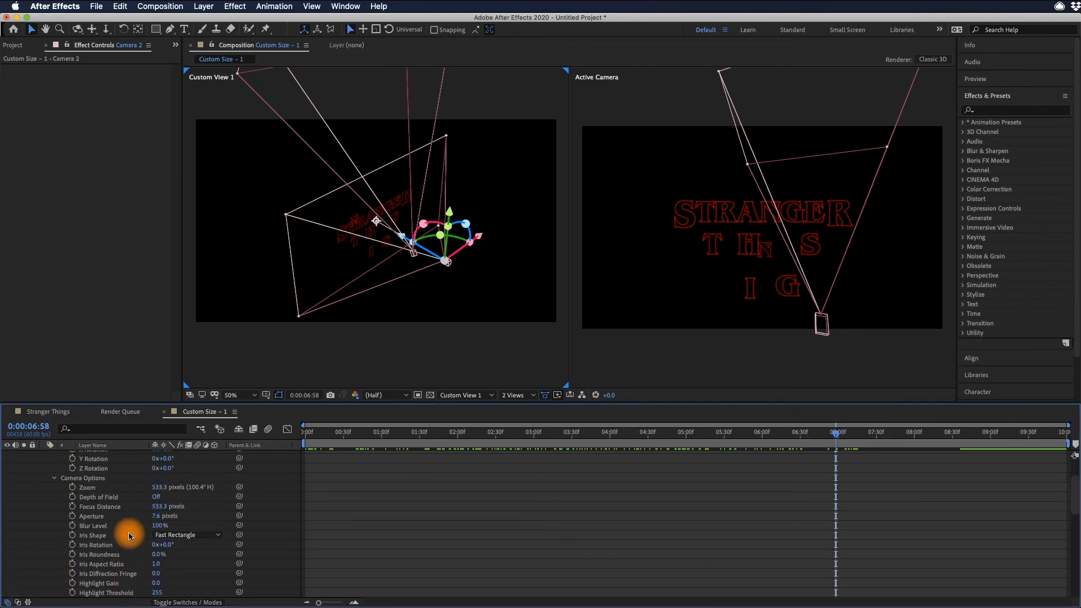
pyautogui.scroll(1, 129, 535)
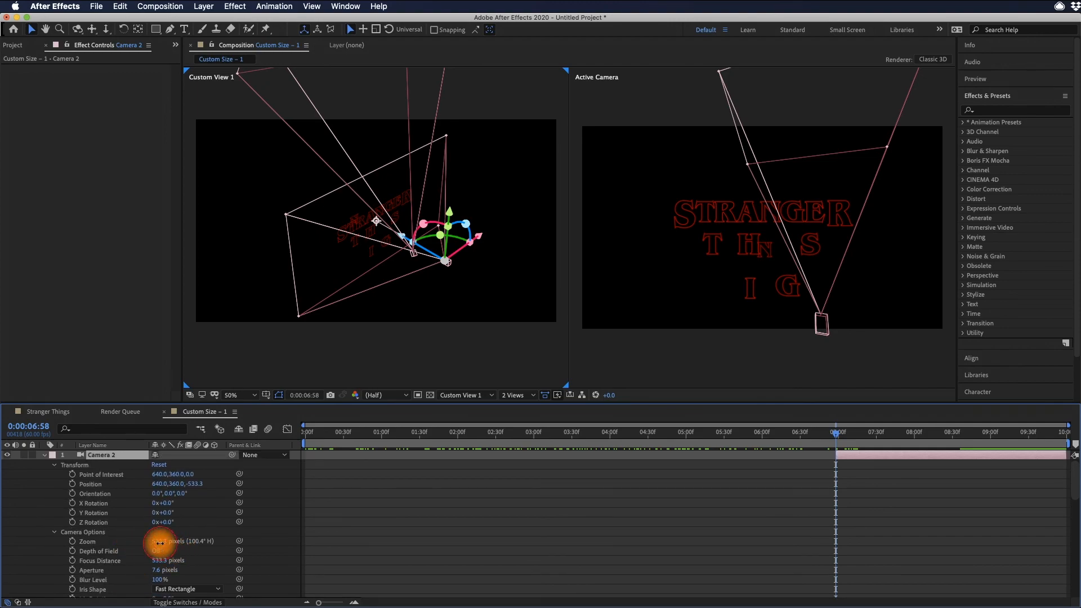
# Step: Try raising Camera 2's Zoom to about 767.3 pixels and undo the change
pyautogui.moveTo(160, 542); pyautogui.dragTo(289, 542)
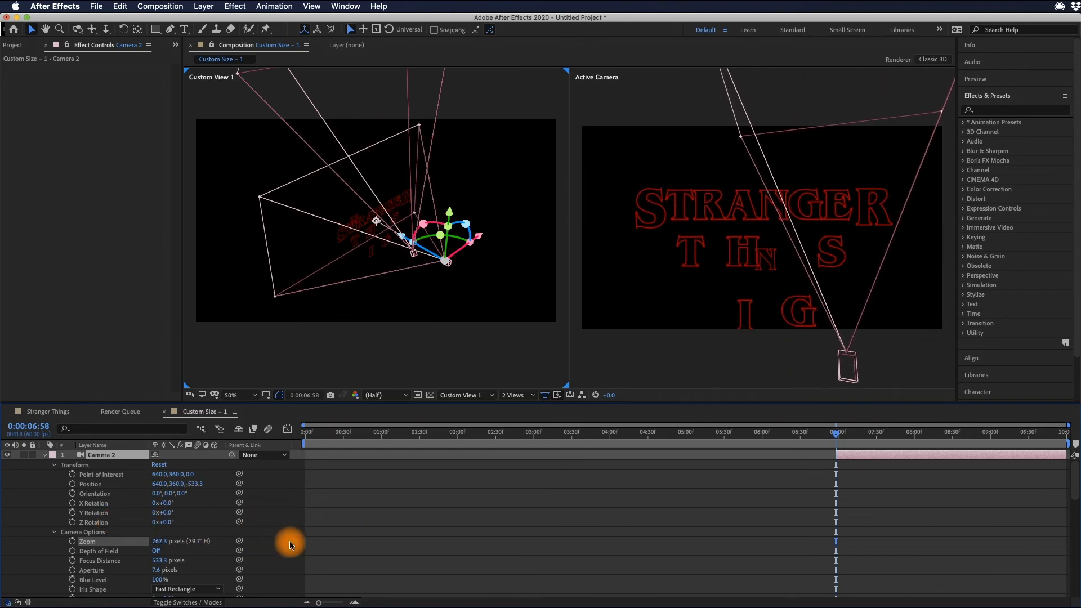
pyautogui.press('super+z')
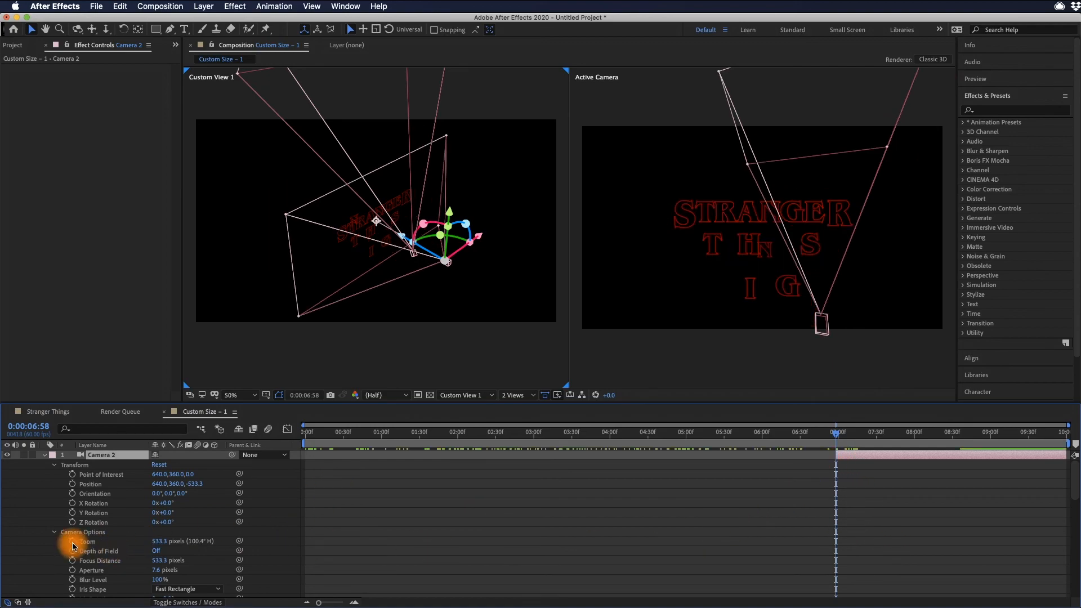
# Step: Keyframe Camera 2's Zoom at 0:00:06:58 and raise it to about 792.3 pixels at 0:00:09:21
pyautogui.click(610, 486)
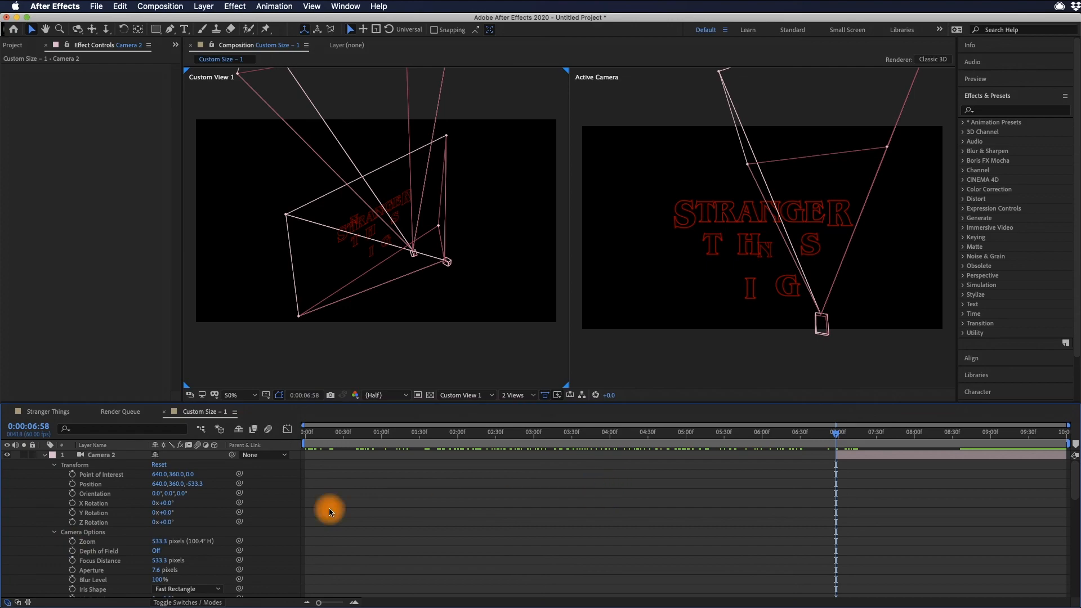
pyautogui.click(72, 541)
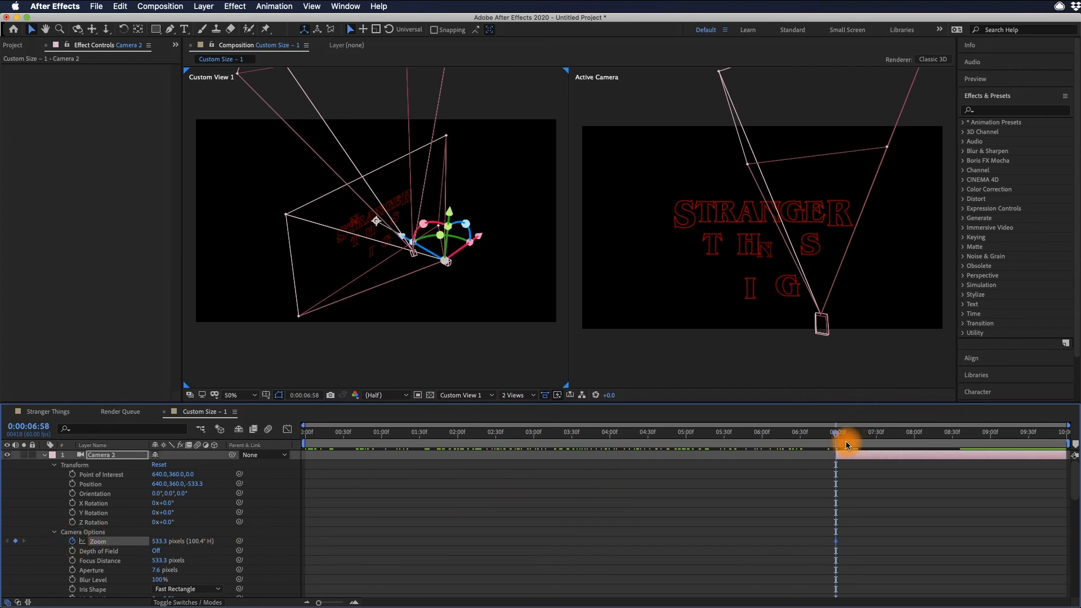
pyautogui.moveTo(838, 439); pyautogui.dragTo(1001, 444)
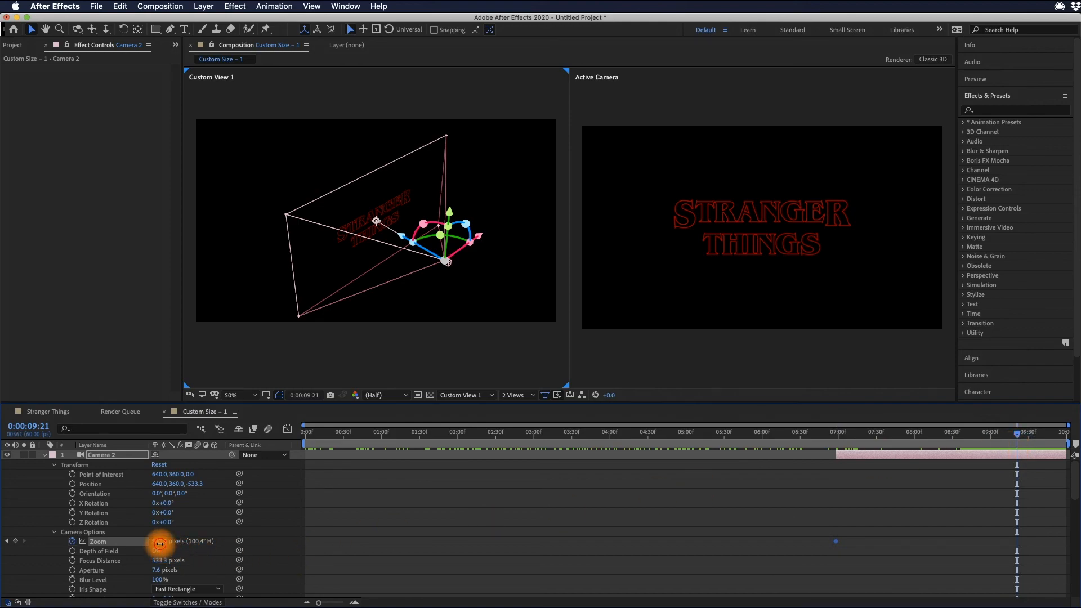
pyautogui.moveTo(160, 543); pyautogui.dragTo(569, 541)
# Step: Keyframe Camera 2's Position at 0:00:06:58, push it forward through the title to about Z 112.8 at 0:00:09:59, and preview the animation
pyautogui.moveTo(1007, 445); pyautogui.dragTo(836, 431)
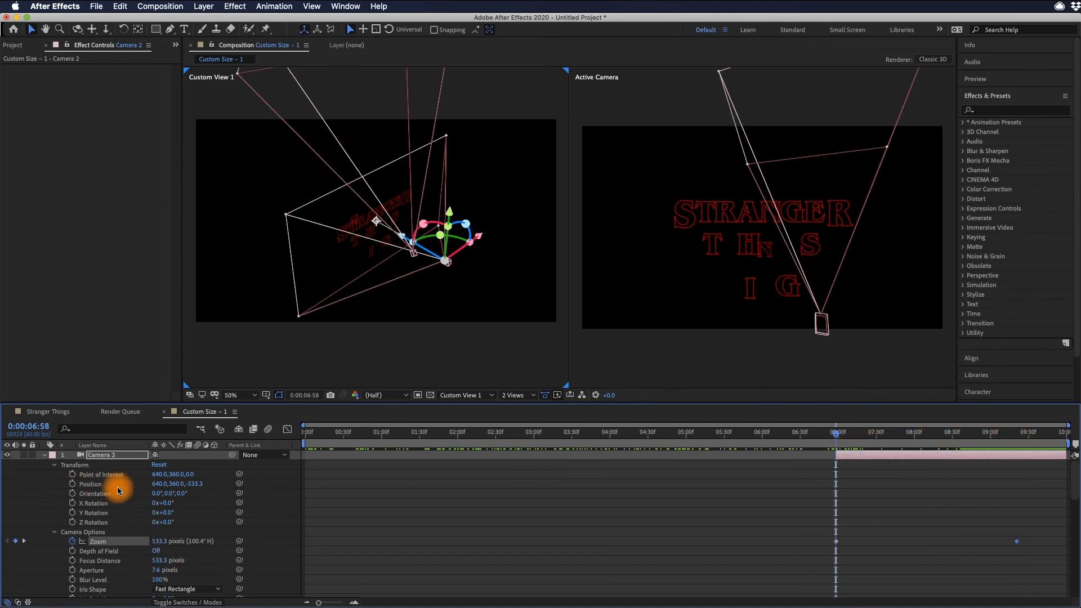
pyautogui.click(73, 485)
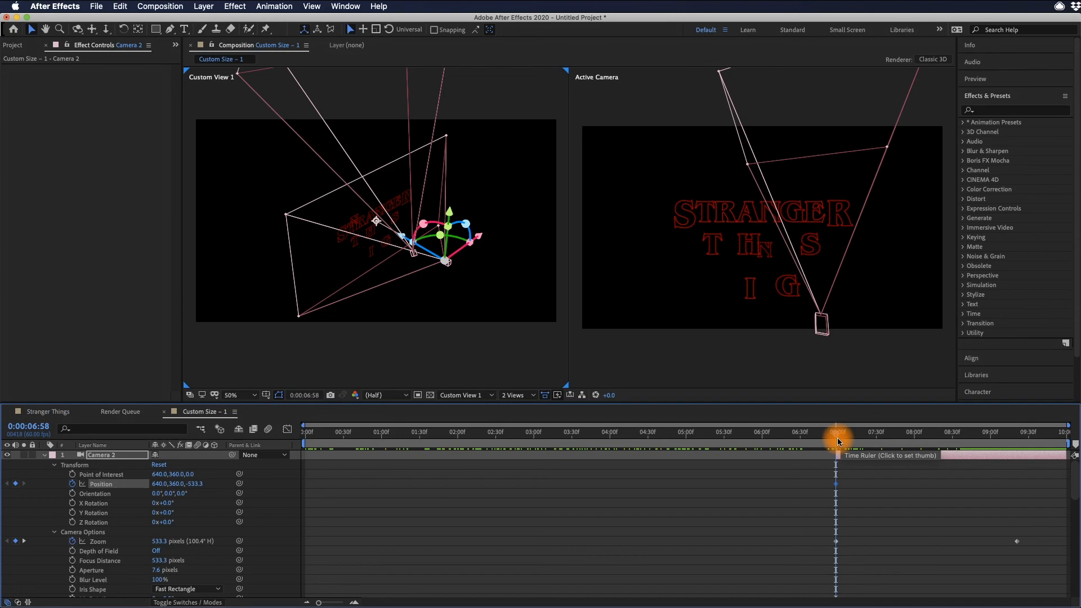
pyautogui.moveTo(836, 438); pyautogui.dragTo(1065, 437)
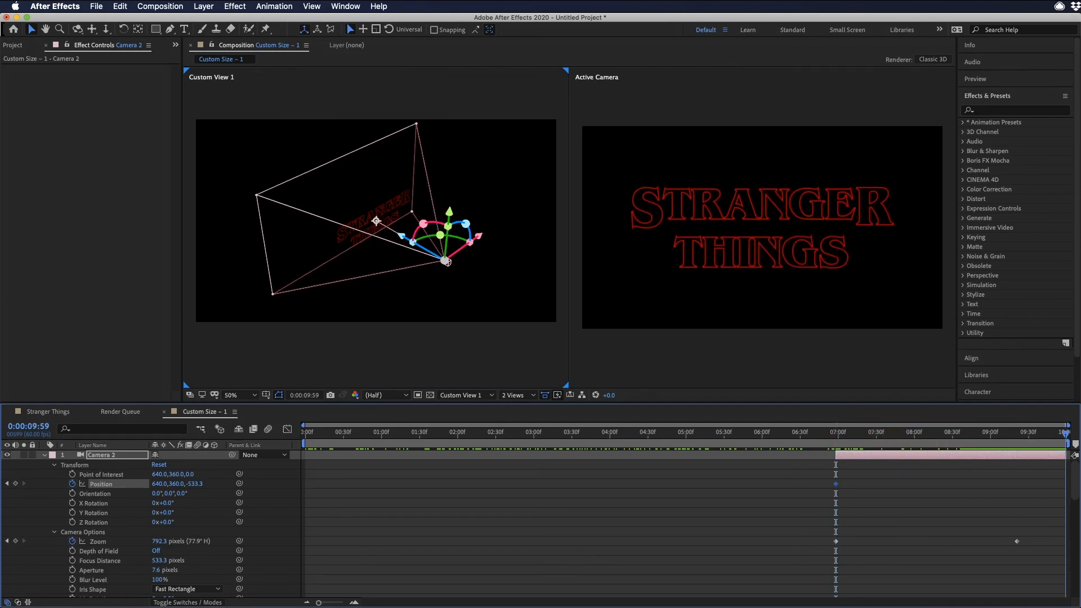
pyautogui.moveTo(401, 242); pyautogui.dragTo(227, 175)
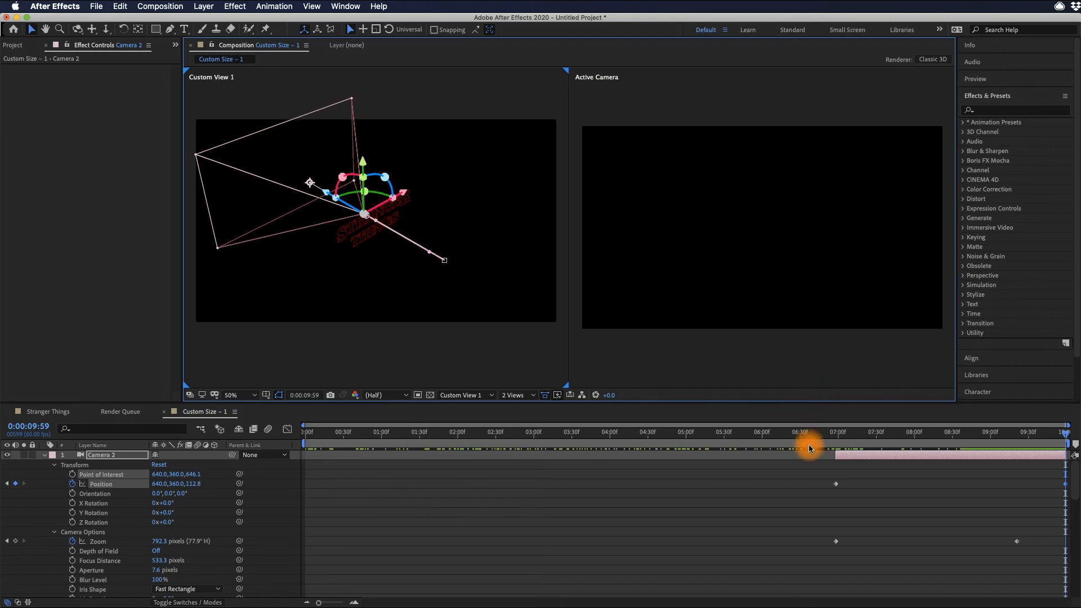
pyautogui.press('space')
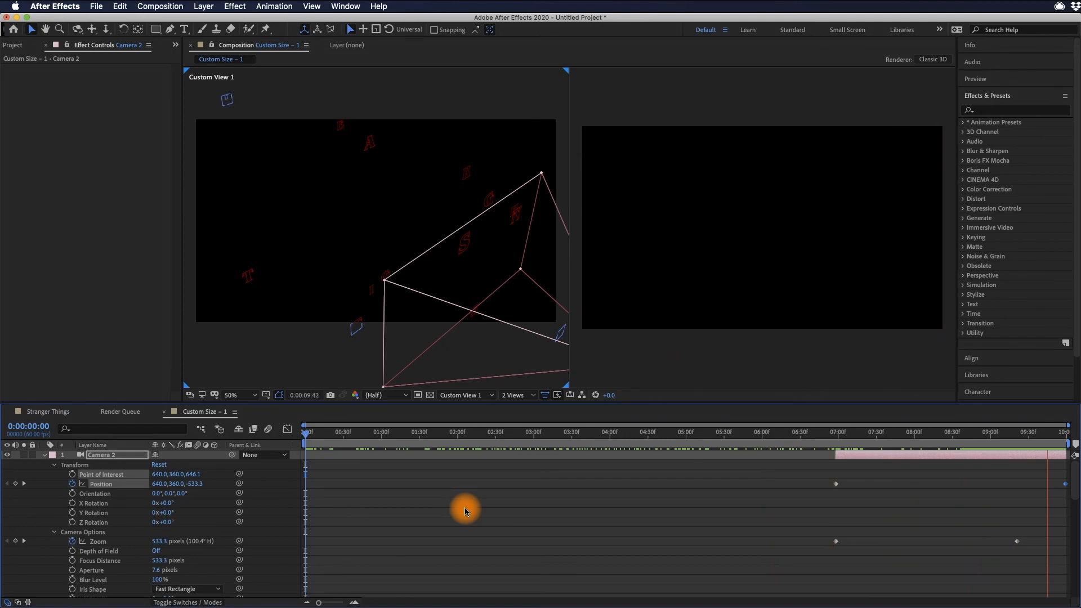
pyautogui.press('space')
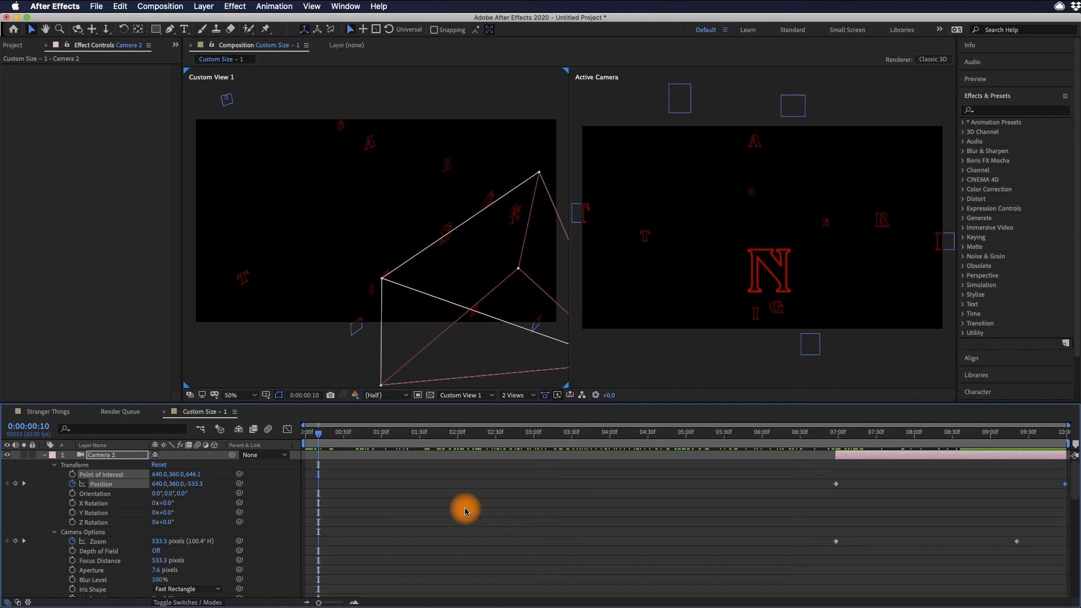